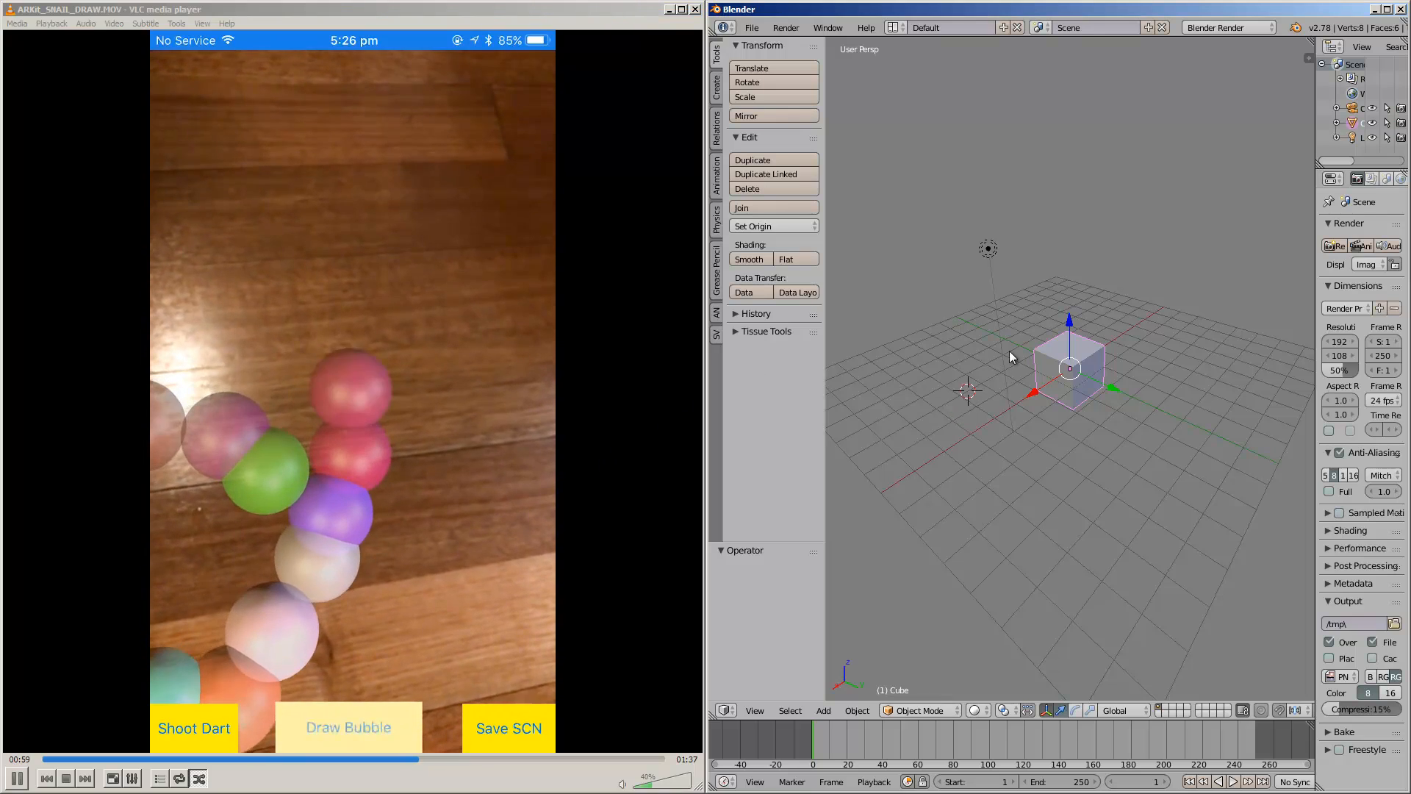
- Delete all default objects from the scene
scroll(1016, 357, down, 3)
key(a)
key(a)
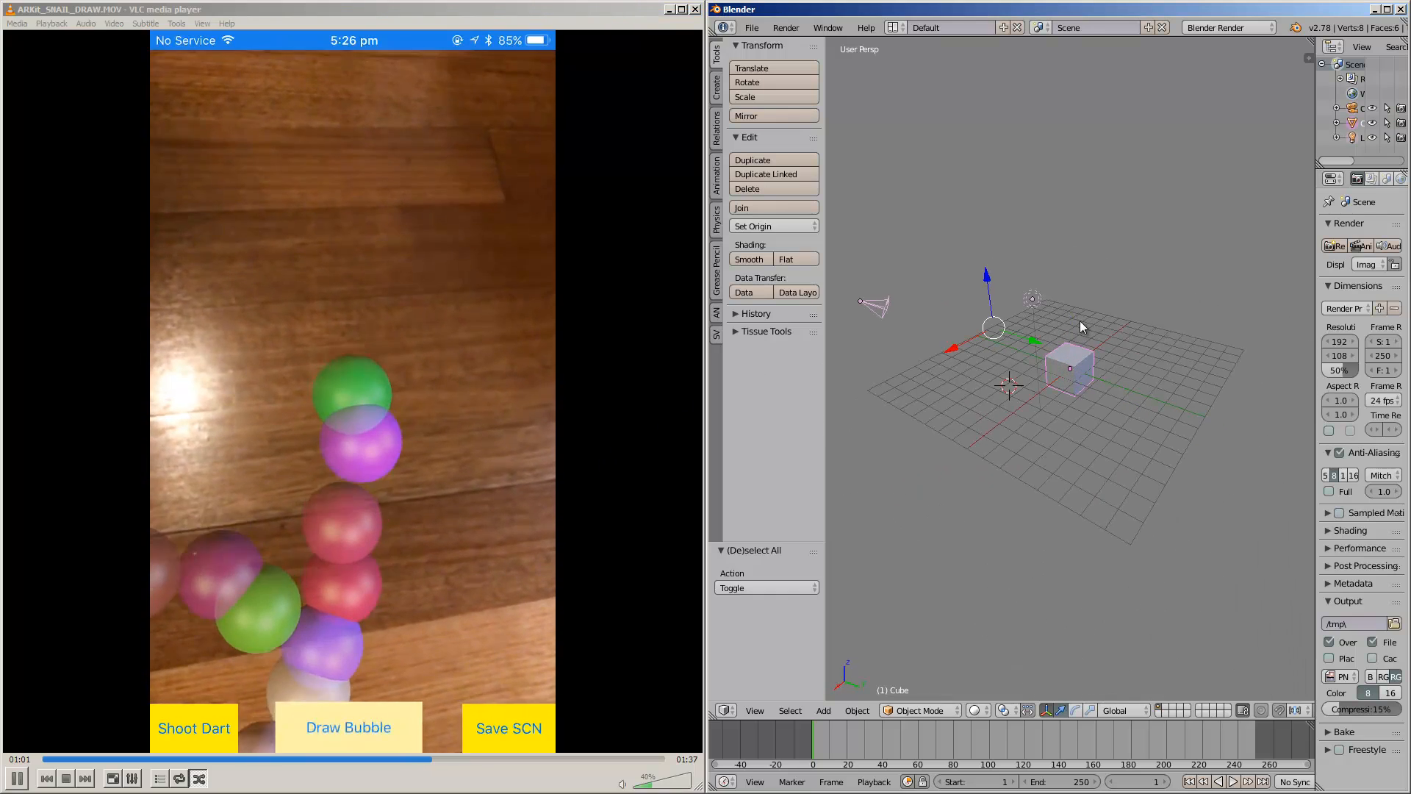
key(x)
key(Return)
middle_drag(1079, 321, 1056, 314)
- Pause the reference video and import the COLLADA file myscene_2017-07-17T072724.034Z.dae from the Desktop folder into Blender
click(756, 31)
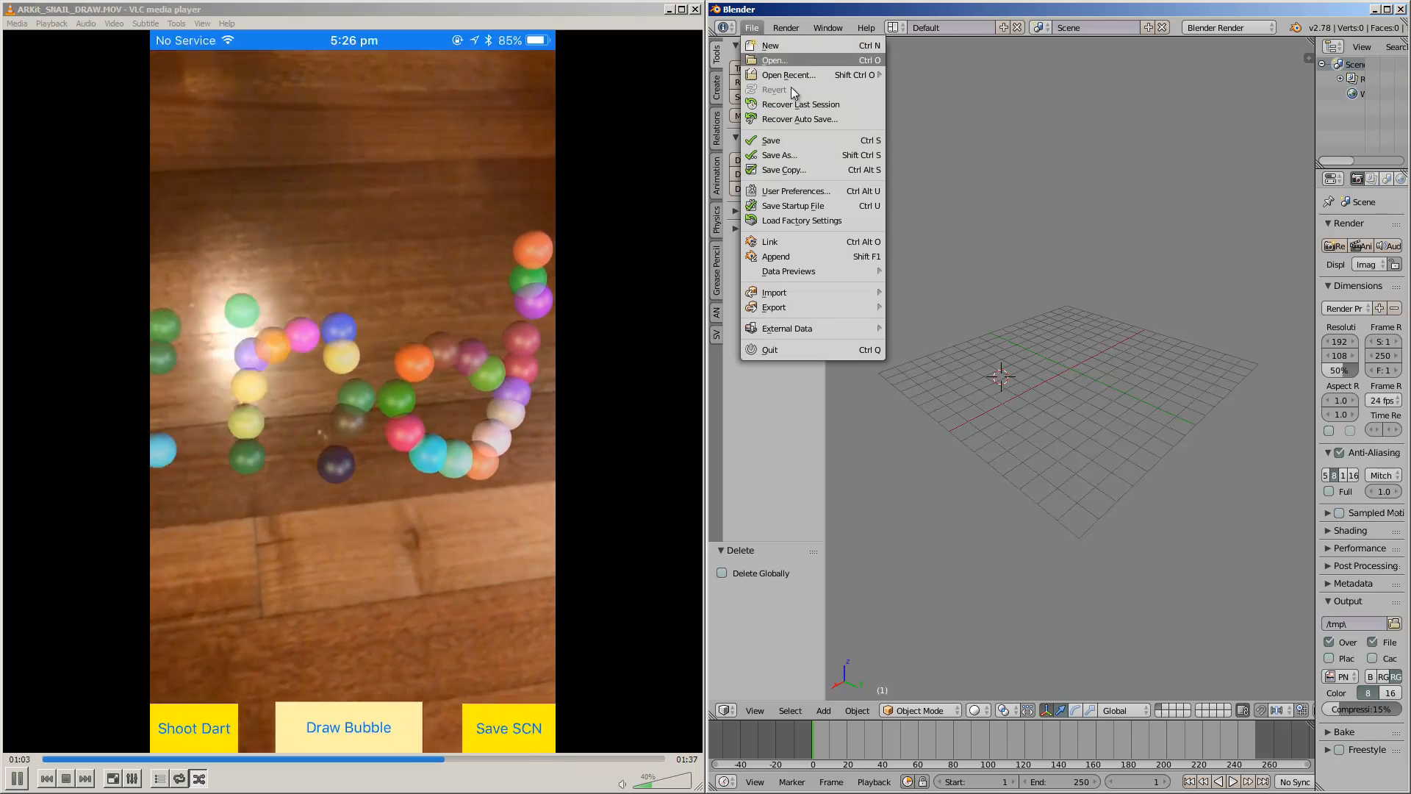
mouse_move(835, 293)
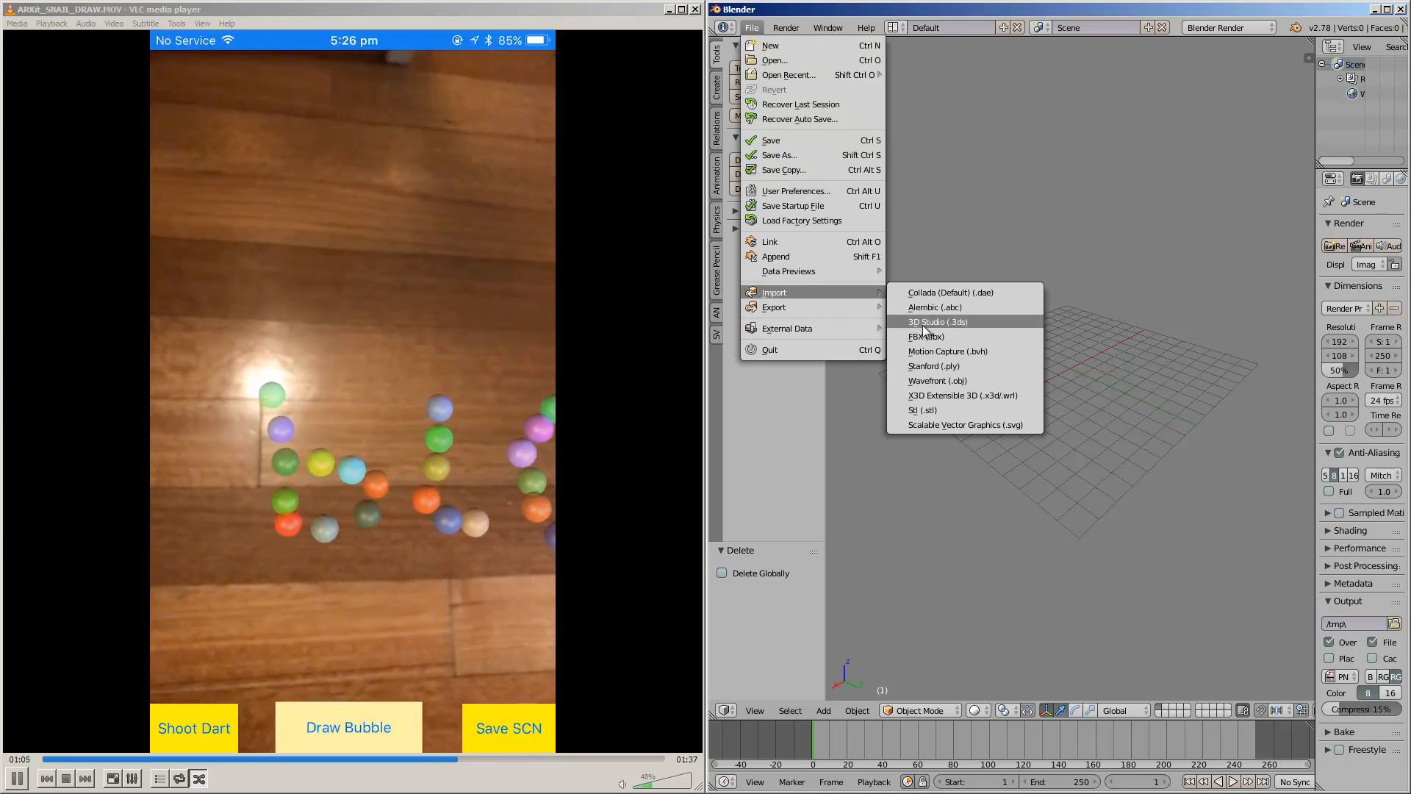
click(17, 778)
middle_drag(1083, 179, 1073, 176)
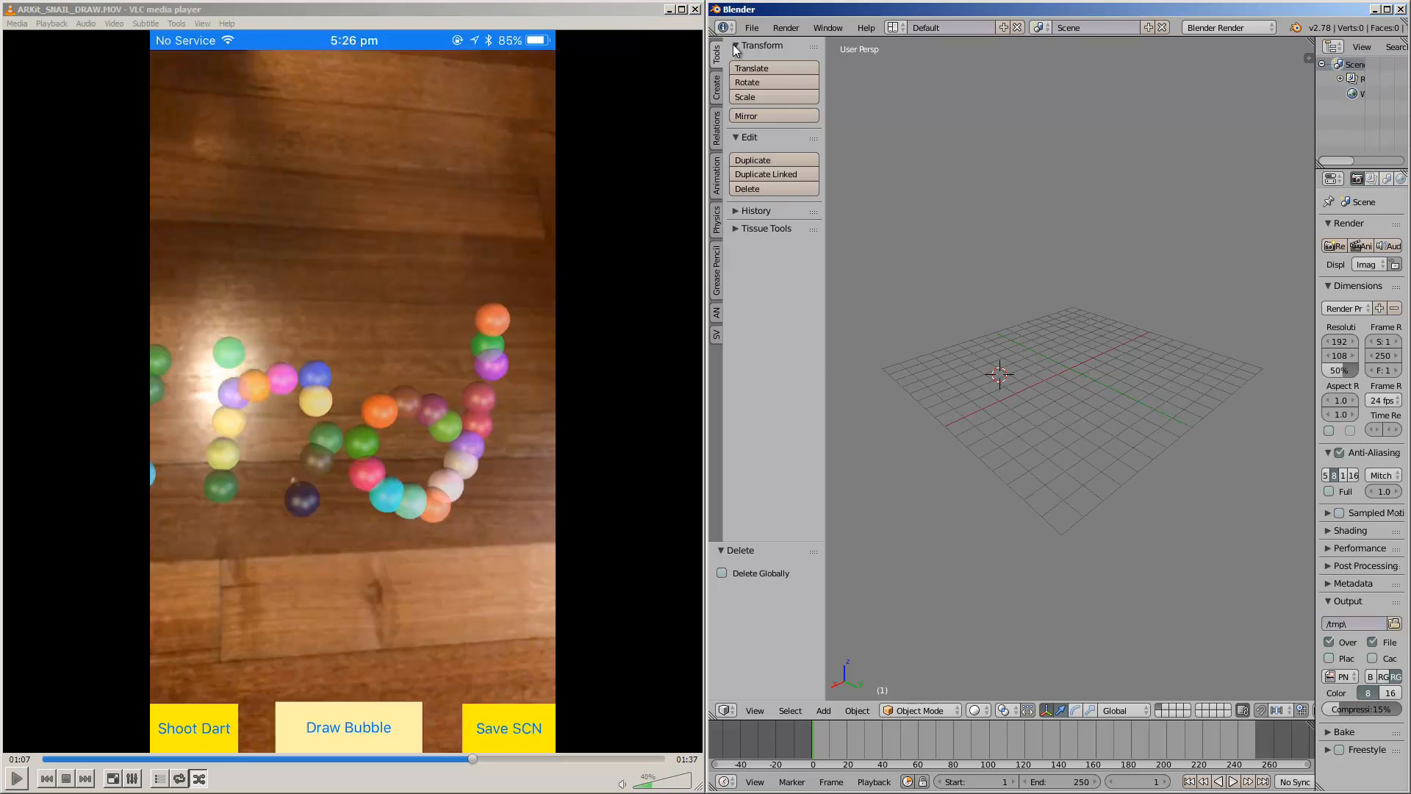
click(748, 33)
mouse_move(853, 289)
click(756, 33)
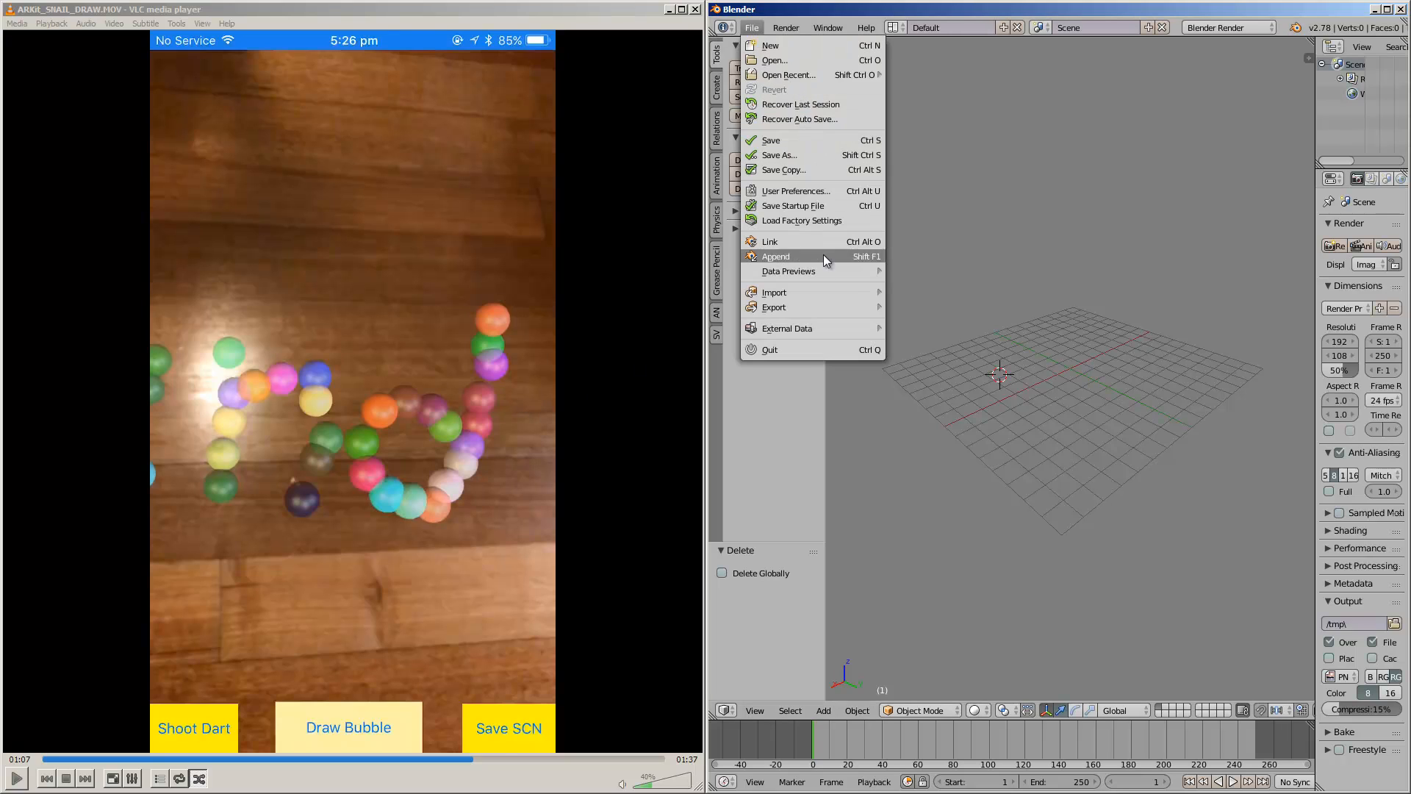
mouse_move(826, 293)
click(968, 293)
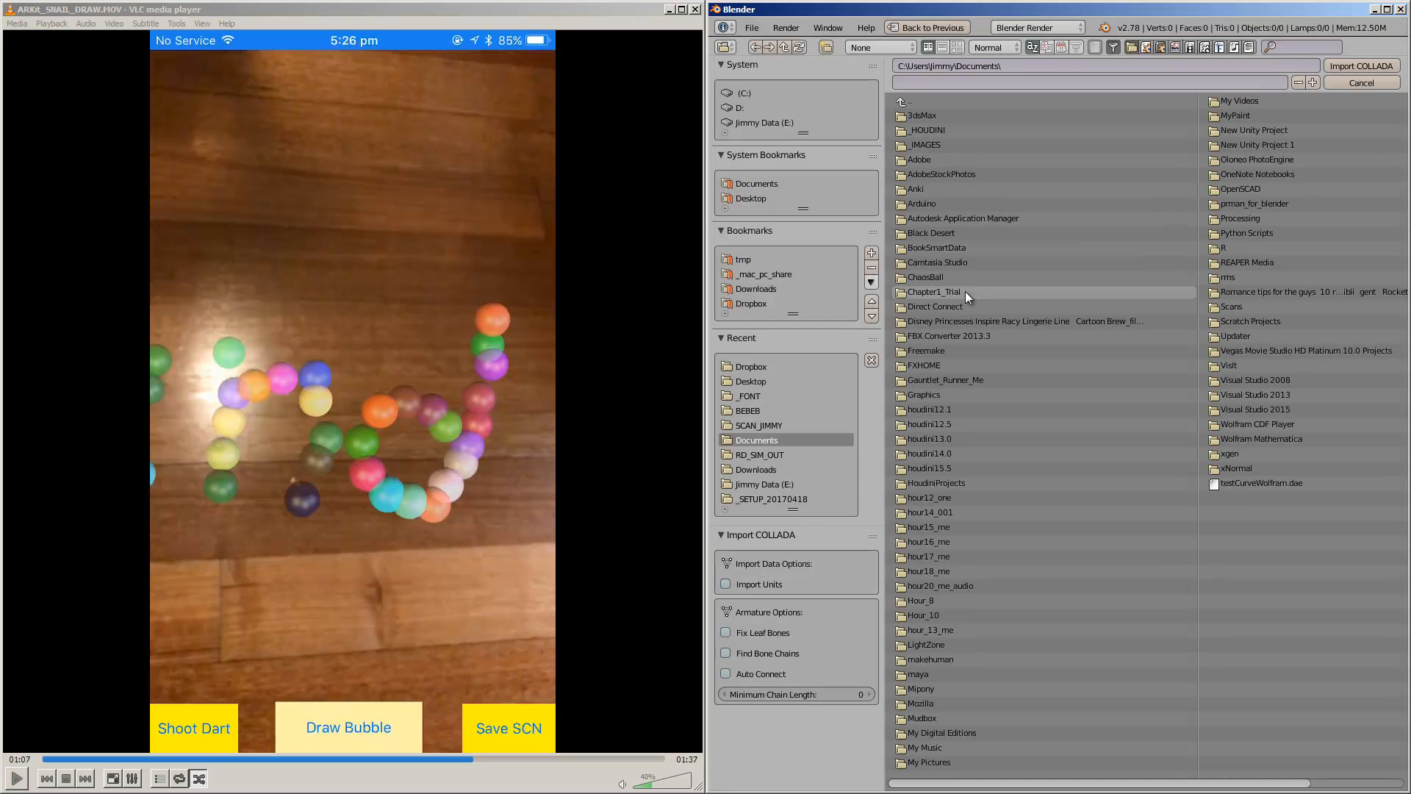
click(770, 197)
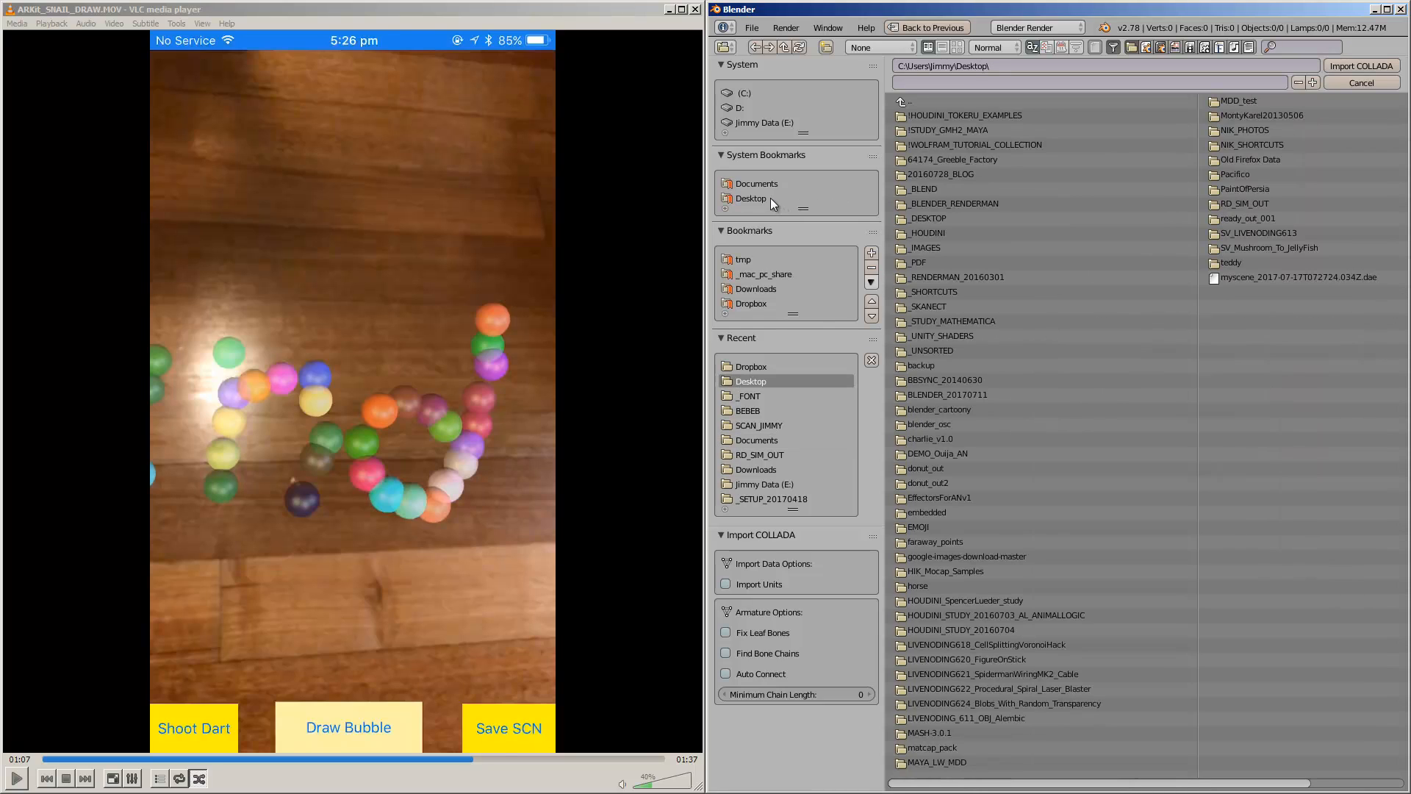
click(1233, 279)
double_click(1230, 279)
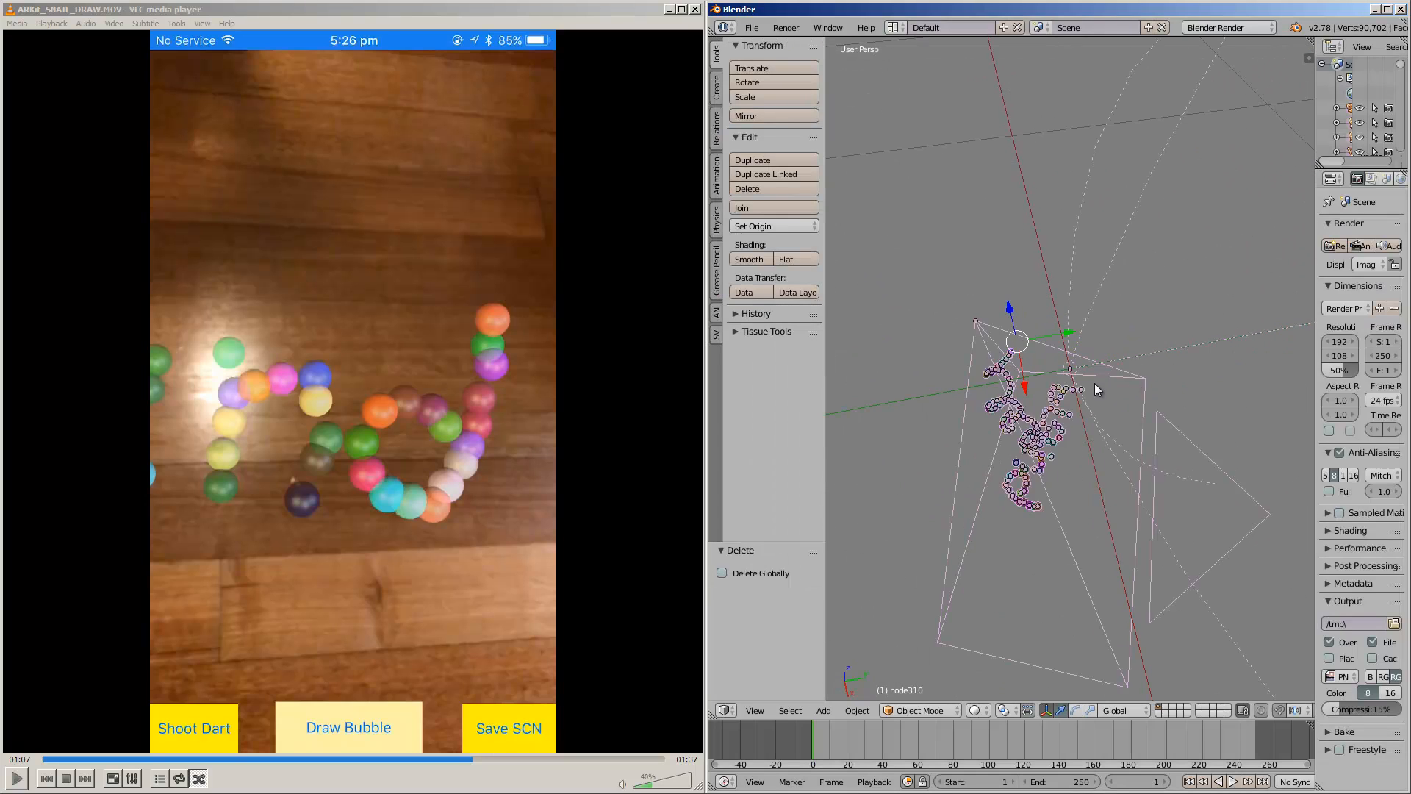
- Resume the reference video in VLC, and display the imported scene in shaded mode with nothing selected
mouse_move(1149, 438)
middle_down()
mouse_move(1202, 454)
mouse_move(1196, 424)
mouse_move(1161, 441)
mouse_move(1201, 397)
mouse_move(1105, 425)
mouse_move(1144, 386)
mouse_move(1136, 474)
mouse_move(1061, 407)
middle_up()
click(16, 778)
key(a)
key(z)
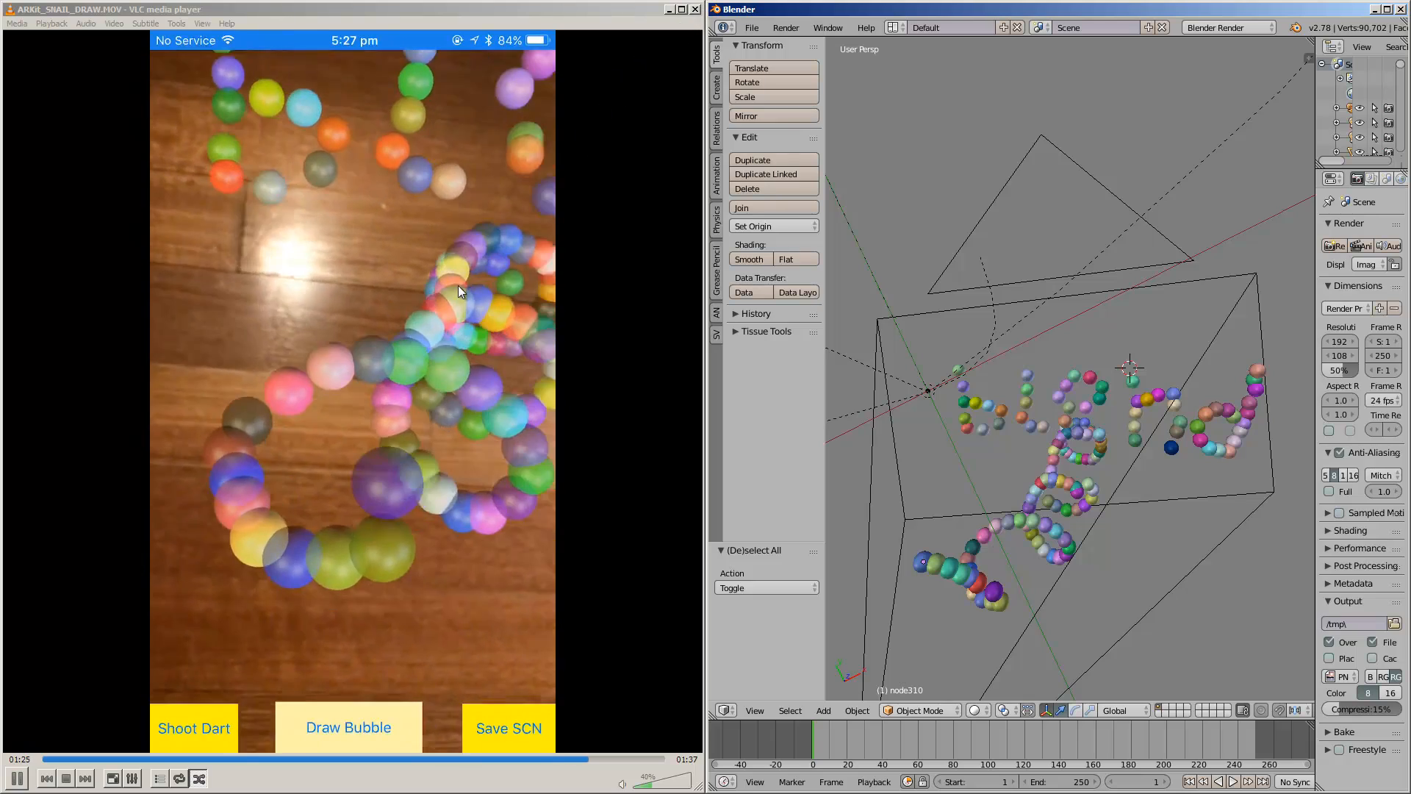
- Close the video player and maximize the Blender window
click(696, 9)
double_click(764, 10)
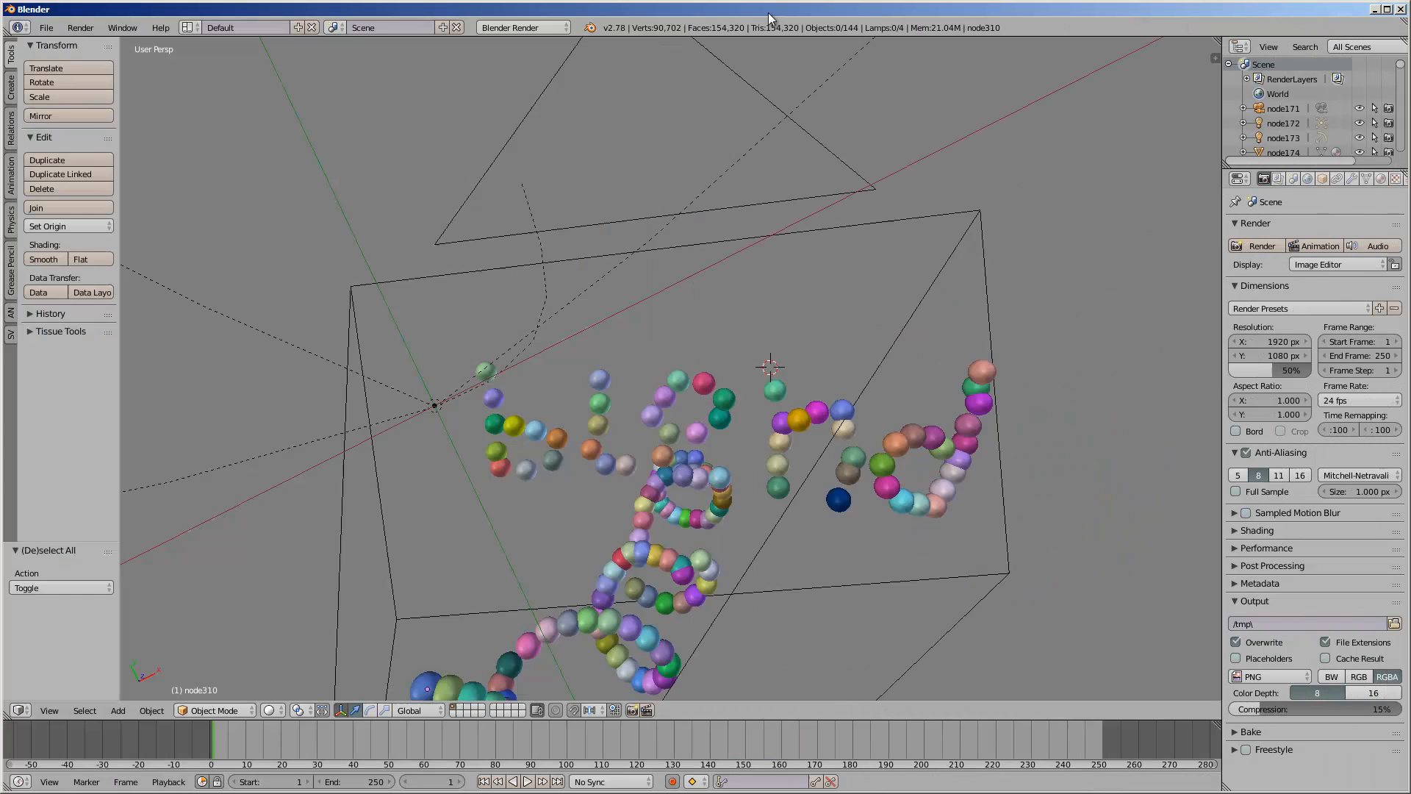
- Delete three of the imported lamps surrounding the bubble drawing
middle_drag(743, 438, 658, 319)
right_click(782, 347)
right_click(593, 316)
scroll(737, 326, down, 8)
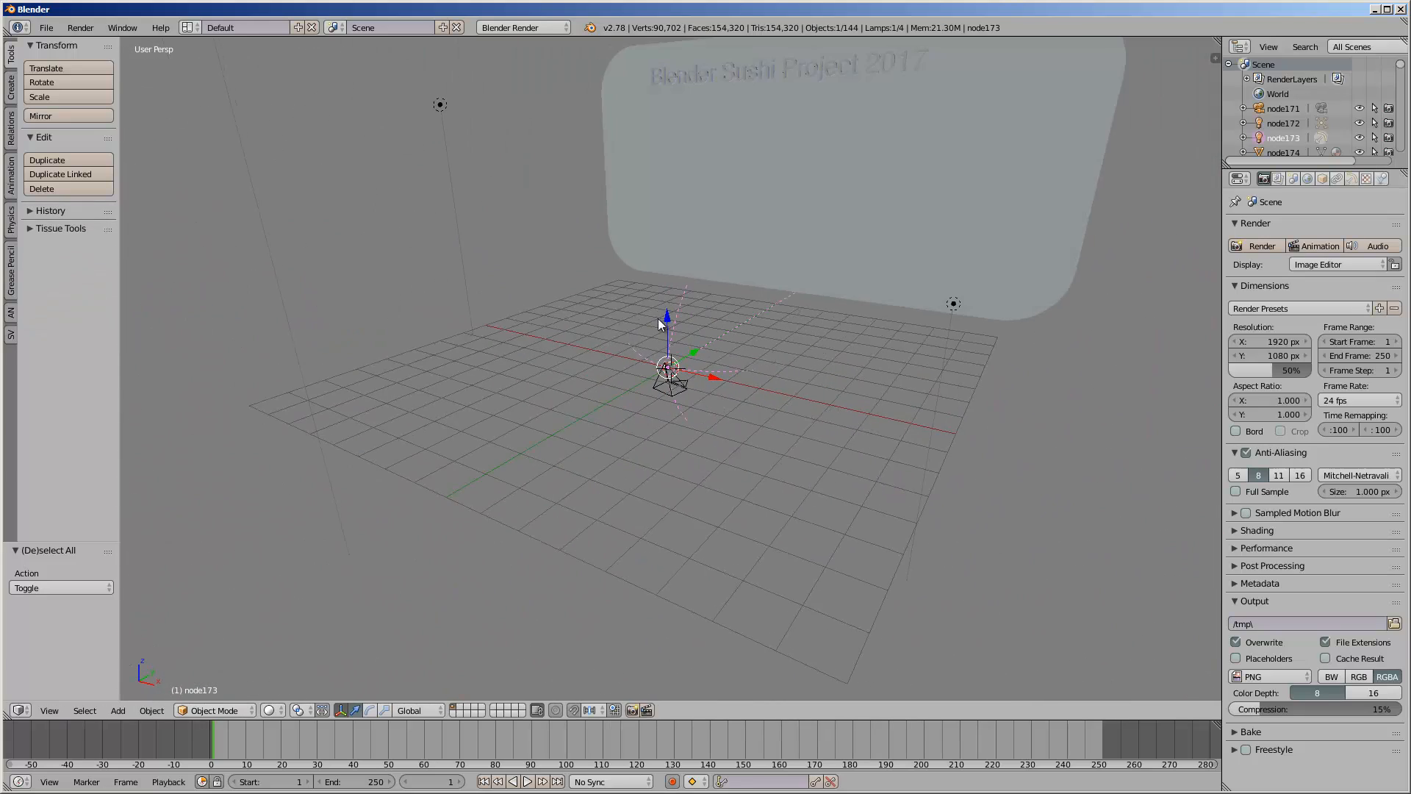
scroll(659, 319, down, 3)
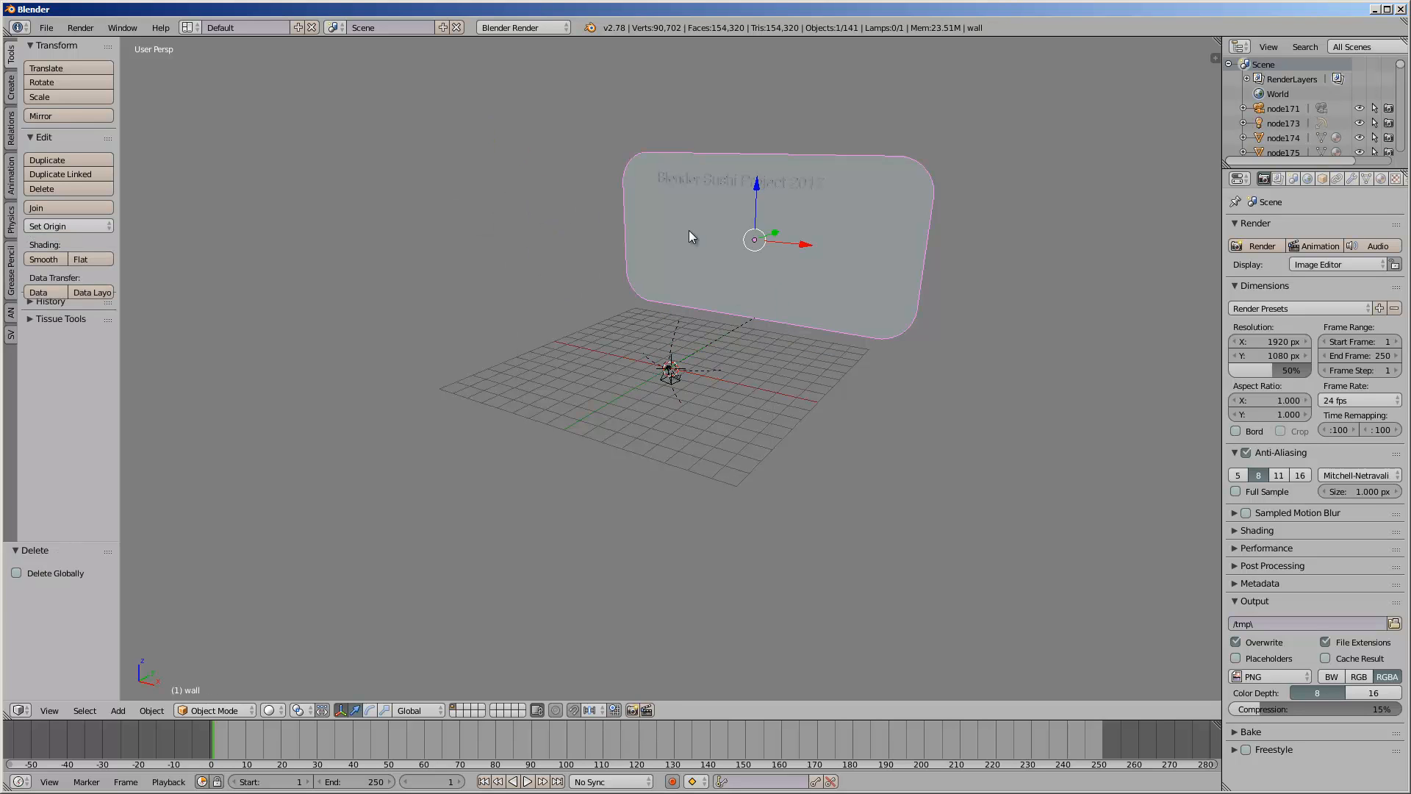
- Delete the imported wall and the "Blender Sushi Project 2017" text in front of it
key(KP_Decimal)
key(r)
key(r)
right_click(642, 321)
middle_drag(593, 311, 613, 315)
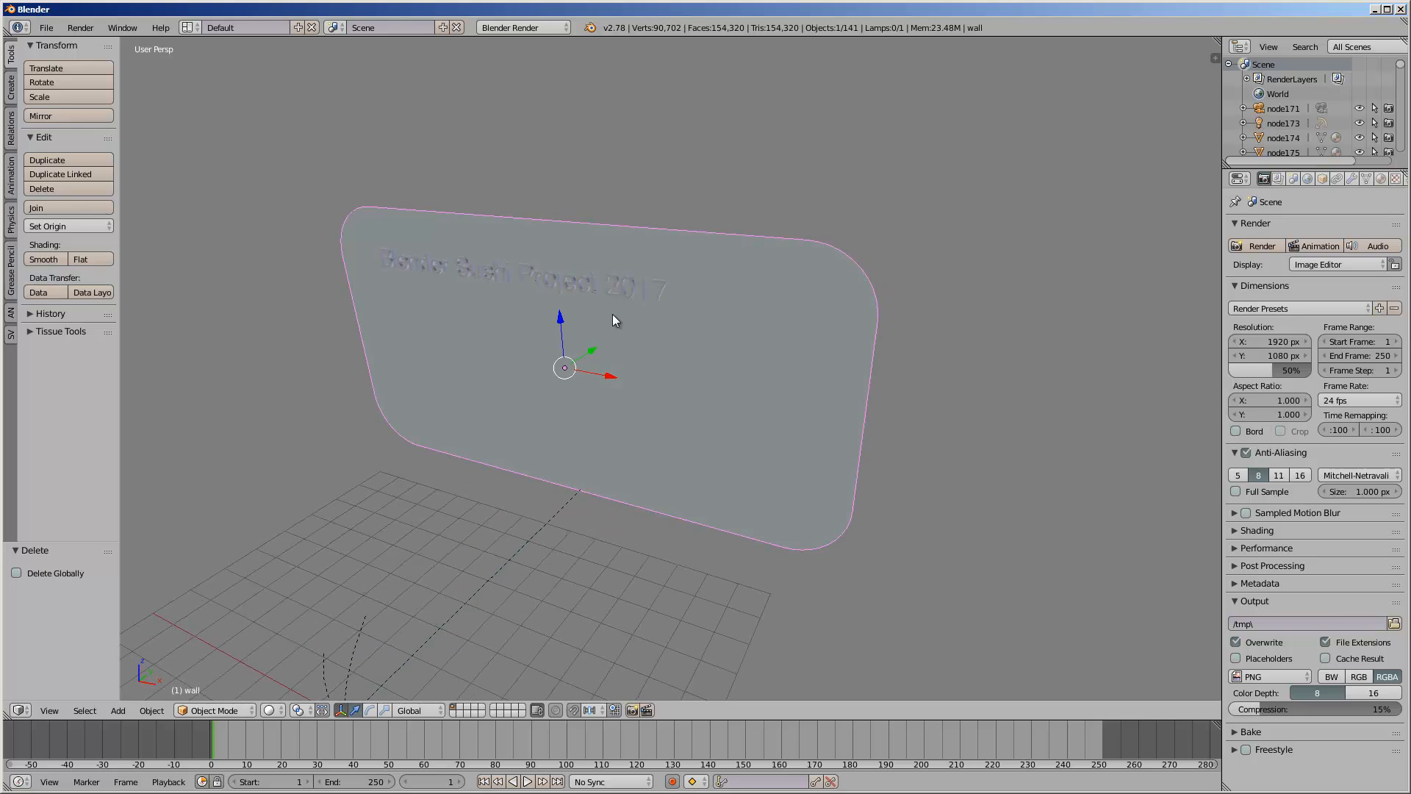
key(x)
click(612, 311)
right_click(611, 302)
key(x)
click(612, 302)
- Delete the remaining imported lamp and the imported camera, keeping only the spheres
scroll(611, 301, down, 3)
shift+middle_drag(579, 492, 682, 350)
right_click(682, 350)
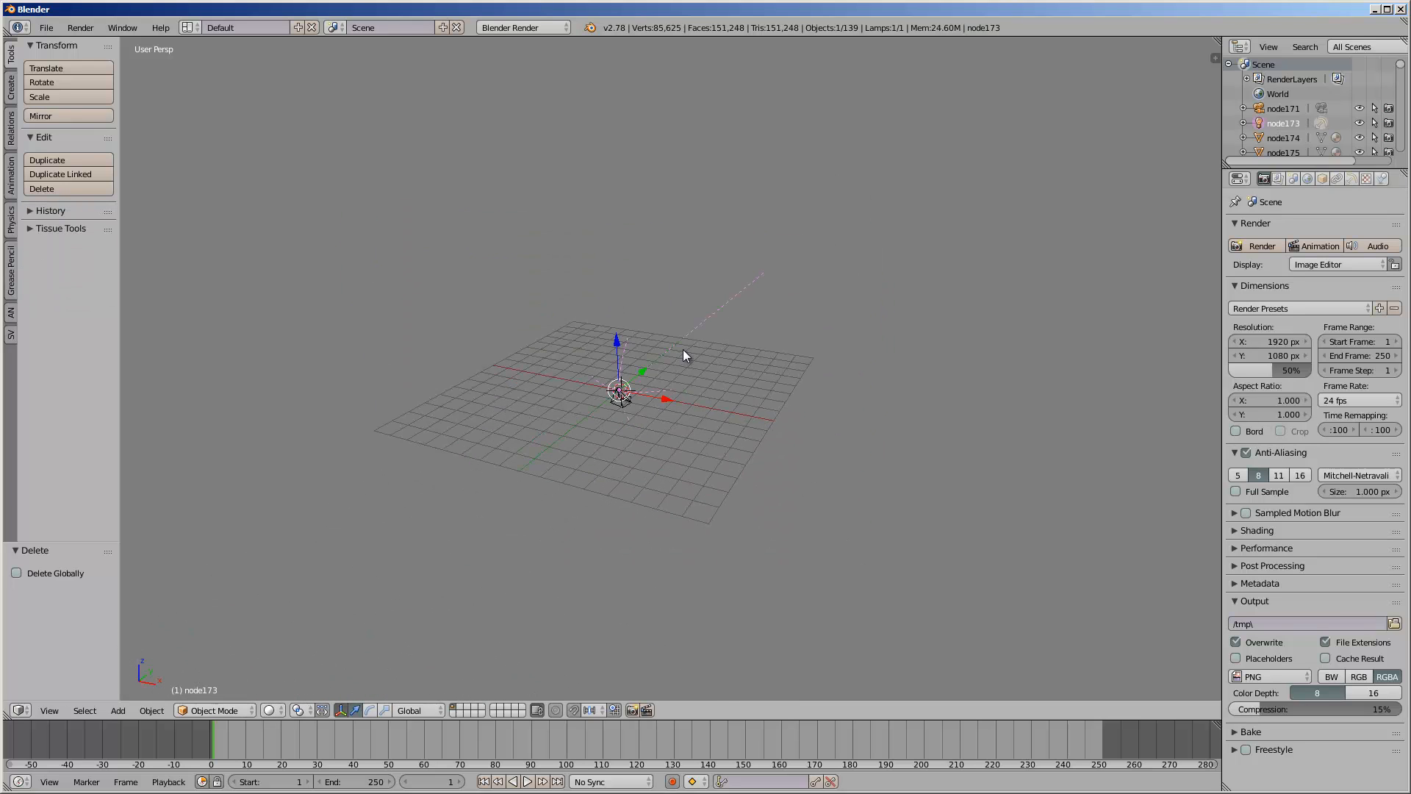
key(x)
click(682, 349)
scroll(672, 375, up, 10)
key(x)
click(283, 629)
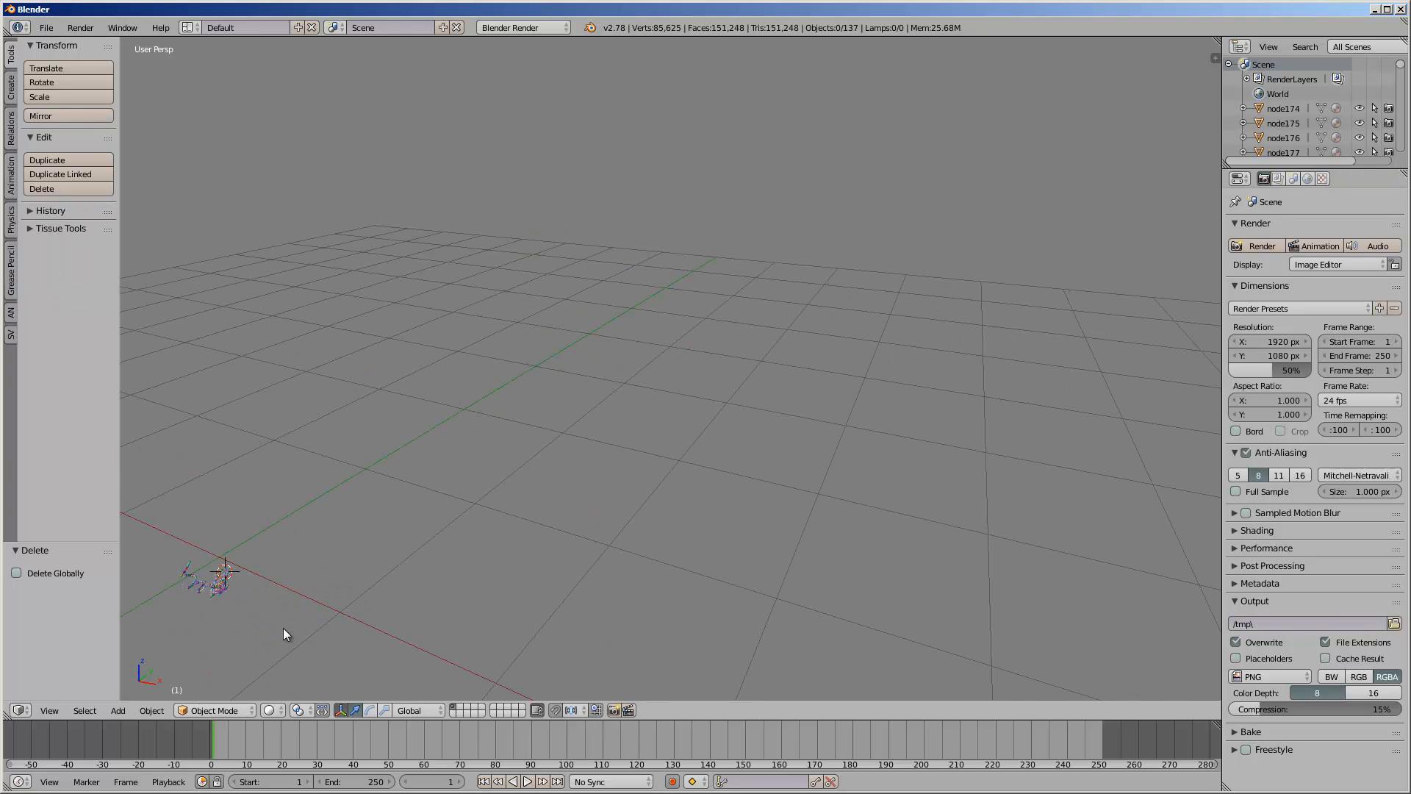
- Select all the remaining spheres and frame them in the 3D view
scroll(519, 497, up, 5)
shift+middle_drag(451, 480, 580, 353)
right_click(382, 457)
middle_drag(382, 457, 482, 491)
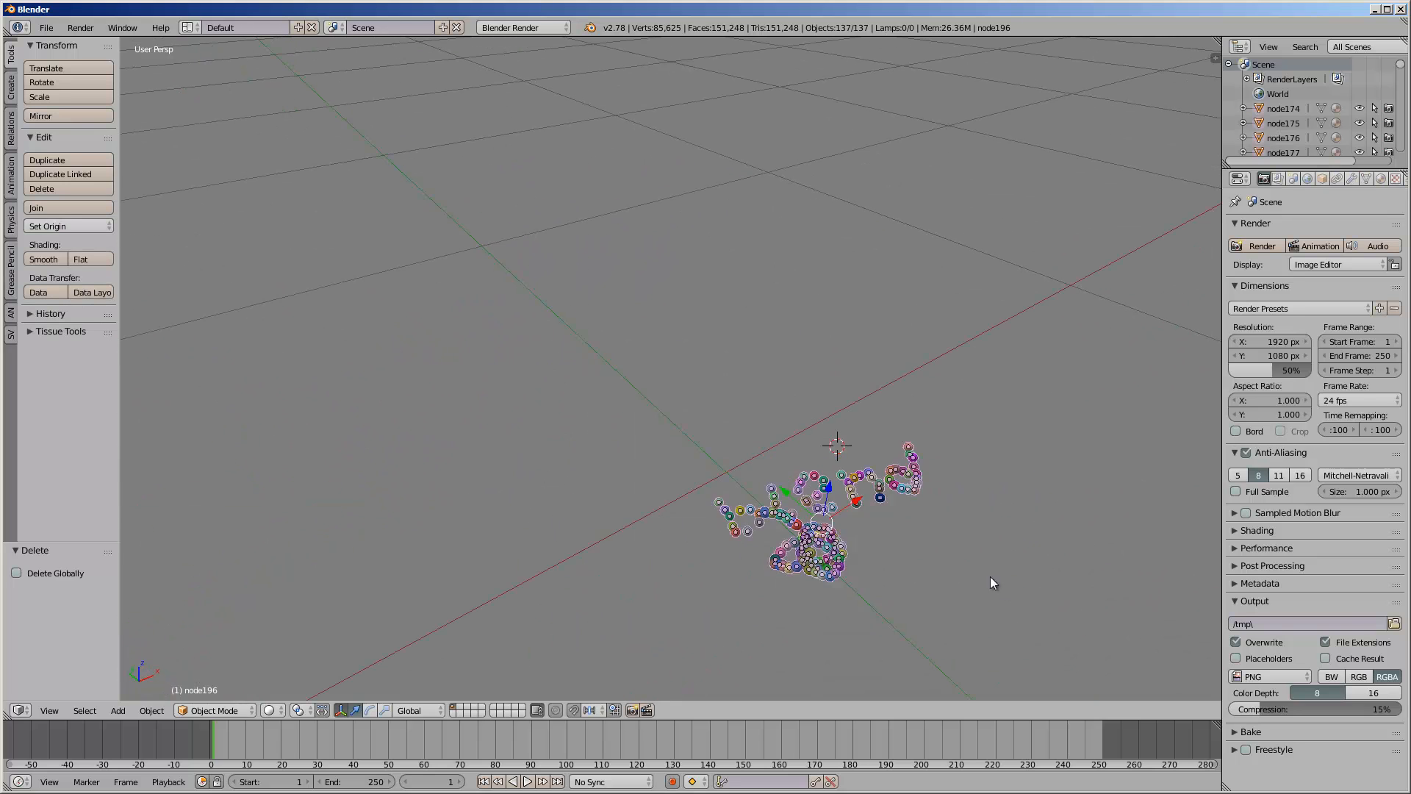
middle_drag(990, 576, 607, 284)
key(KP_Decimal)
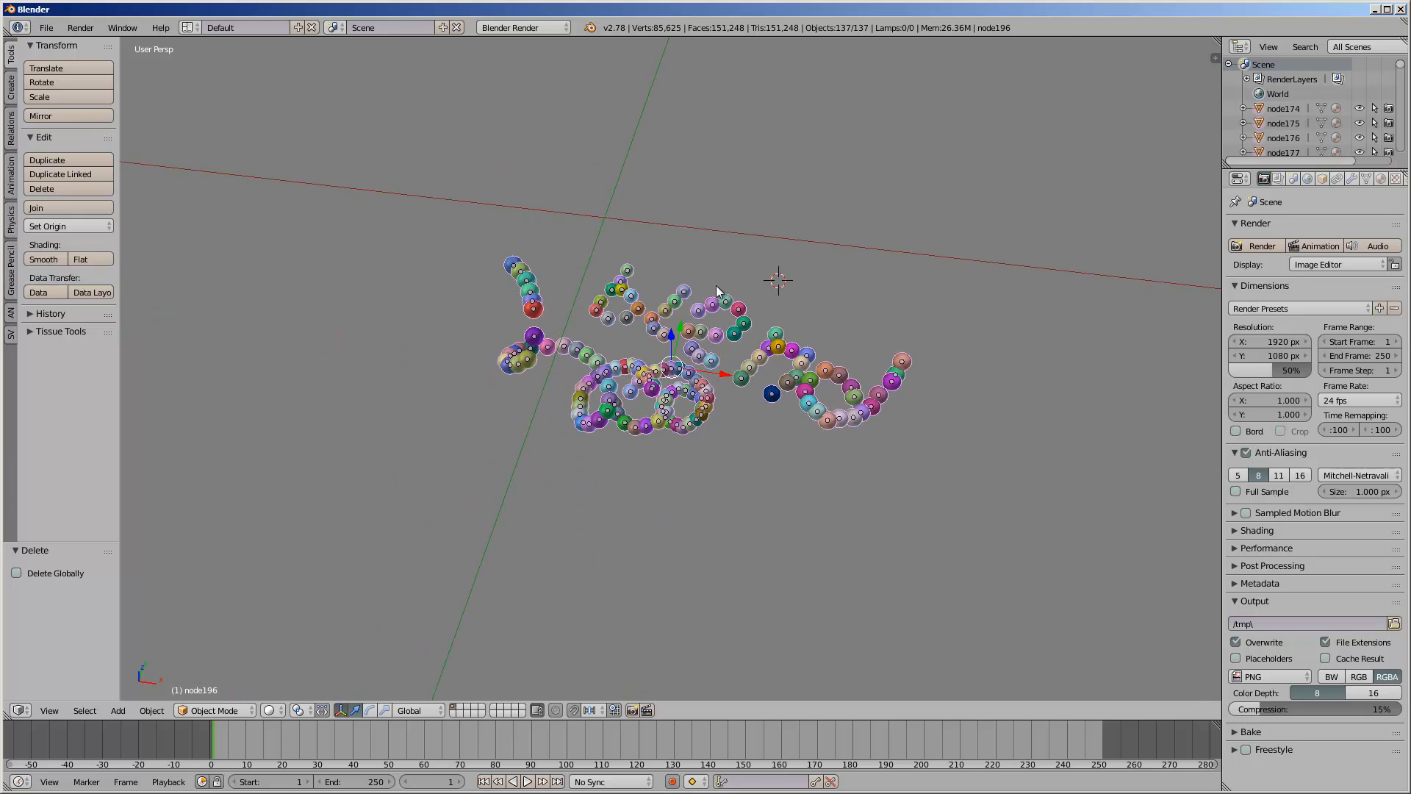
- Examine the imported bubble drawing from several angles and distances with the spheres deselected
mouse_move(718, 291)
middle_down()
mouse_move(705, 227)
mouse_move(730, 214)
mouse_move(750, 221)
mouse_move(722, 306)
middle_up()
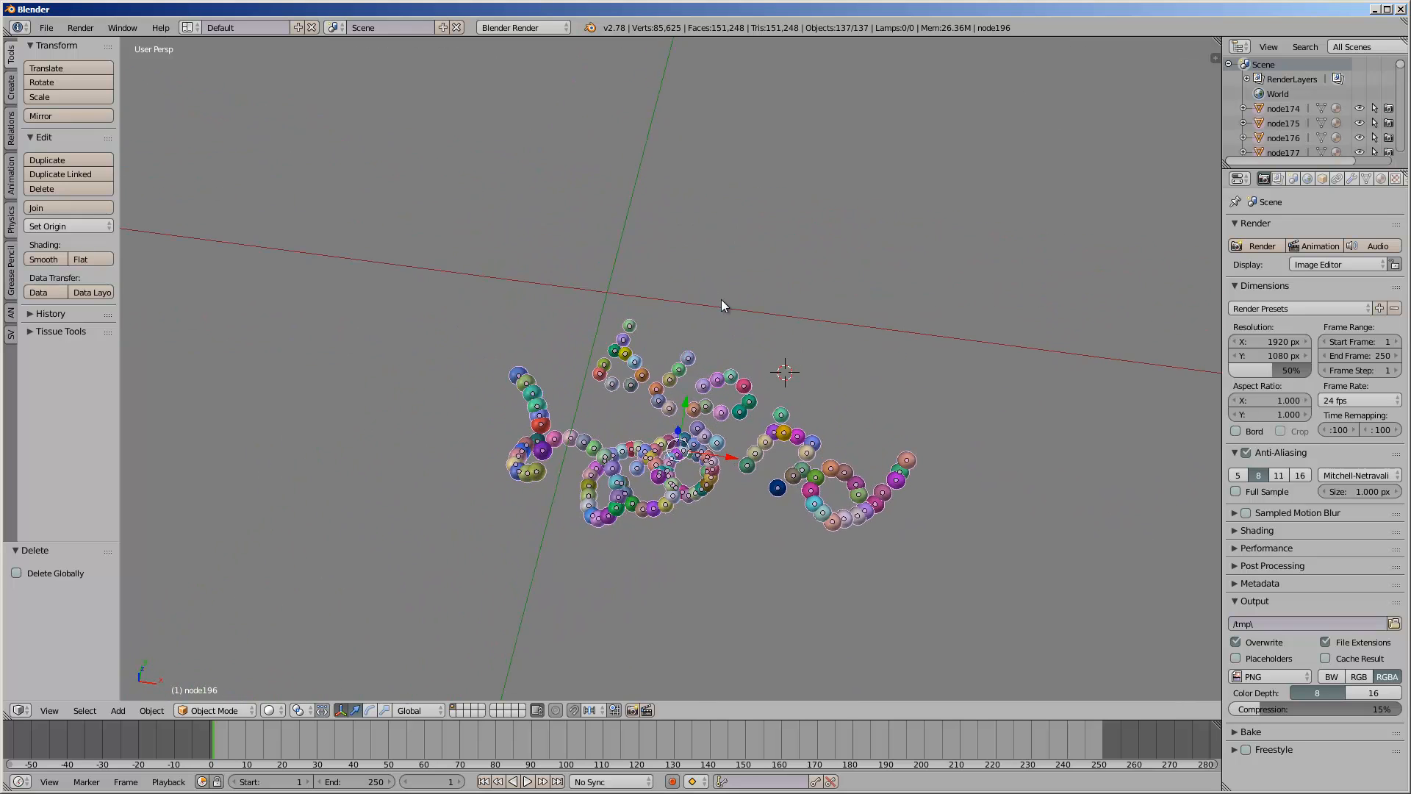
middle_drag(671, 517, 784, 448)
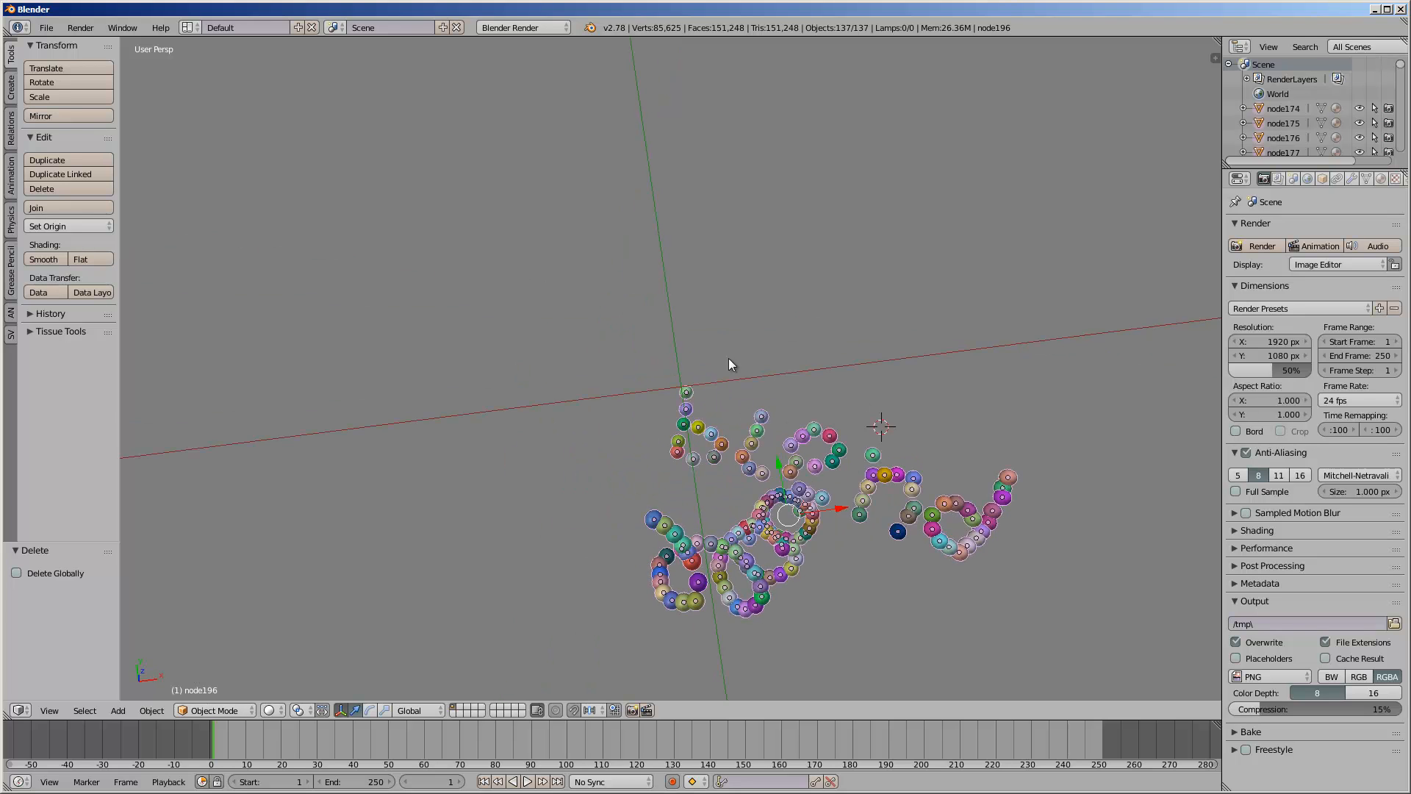
middle_drag(693, 464, 560, 529)
middle_drag(763, 580, 618, 523)
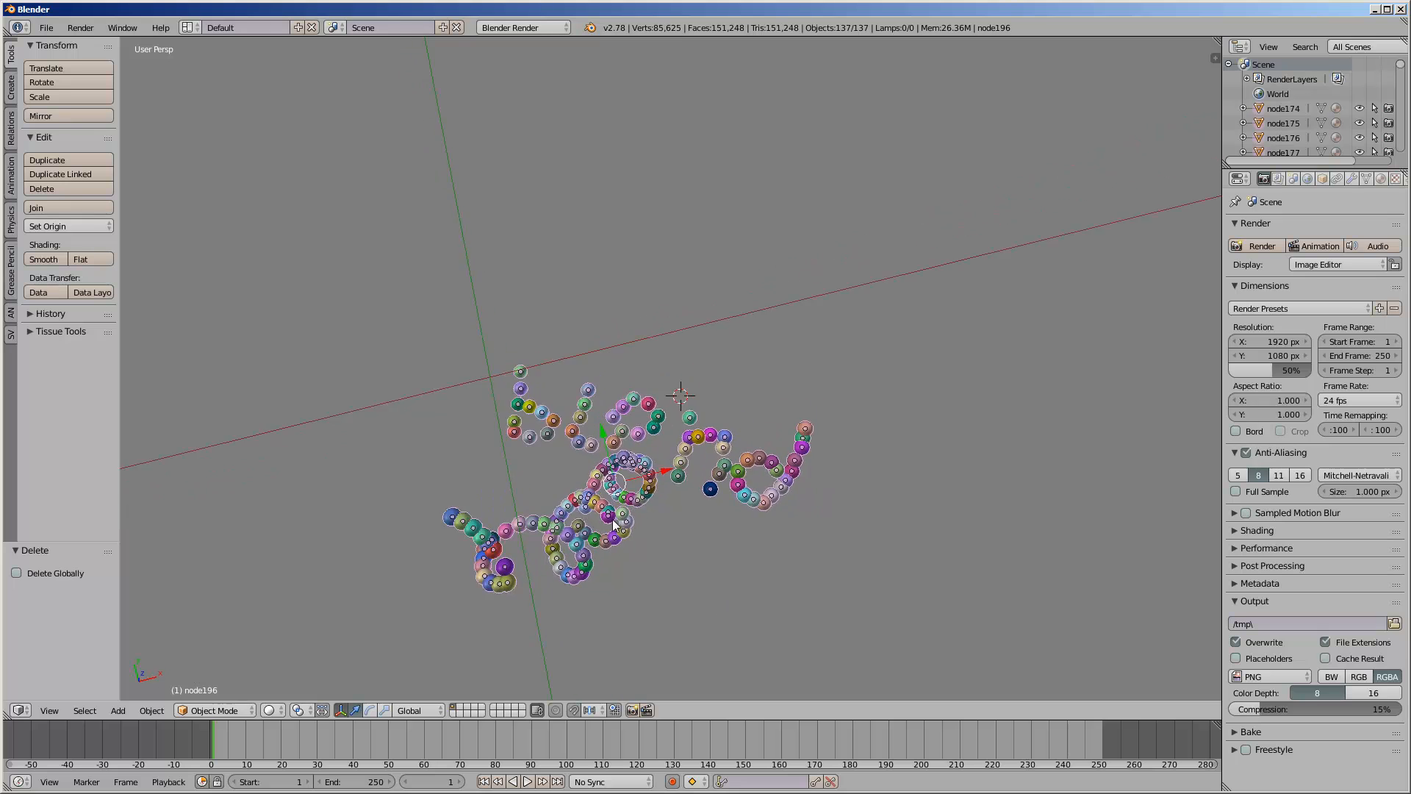
scroll(625, 522, down, 9)
scroll(628, 517, up, 5)
scroll(631, 459, up, 6)
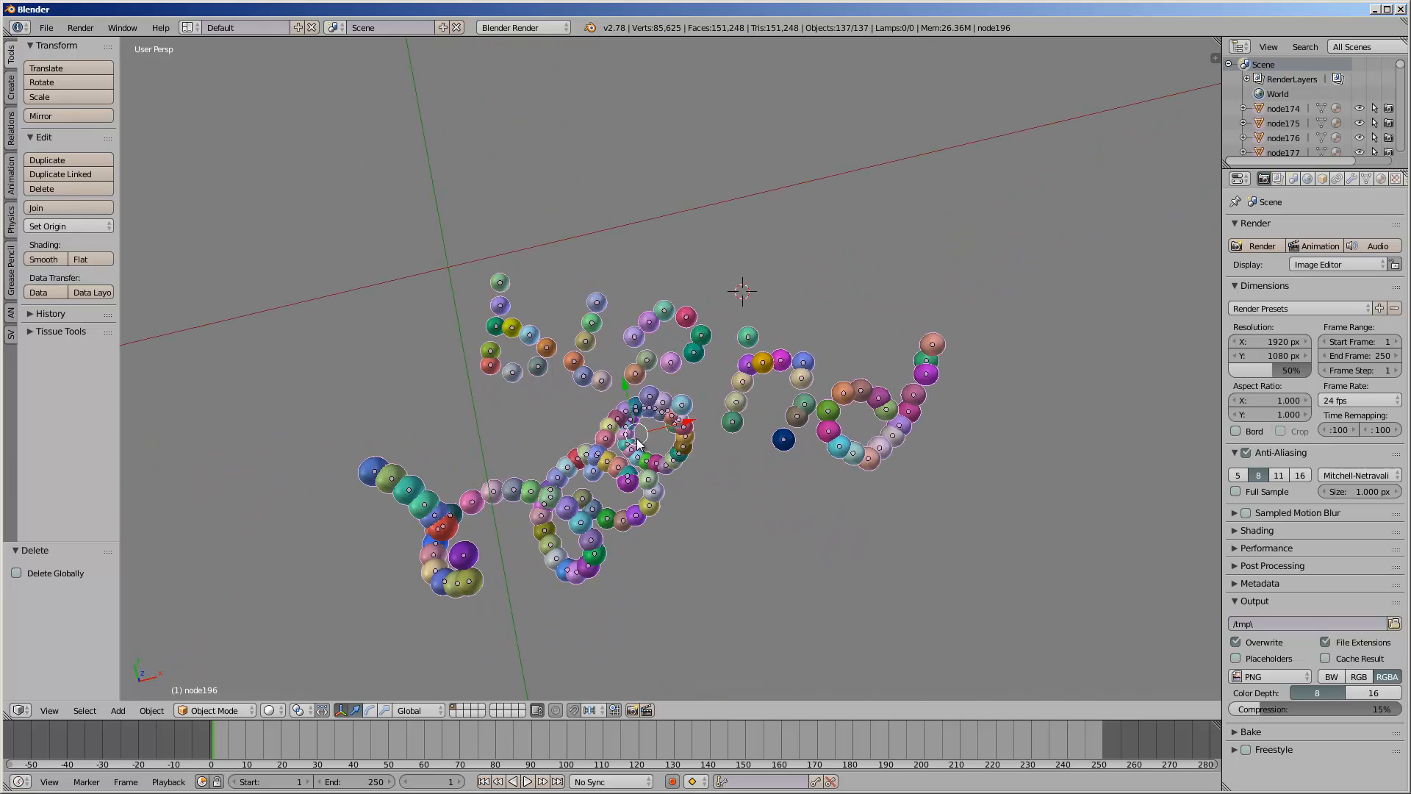
middle_drag(685, 448, 716, 451)
scroll(570, 366, up, 3)
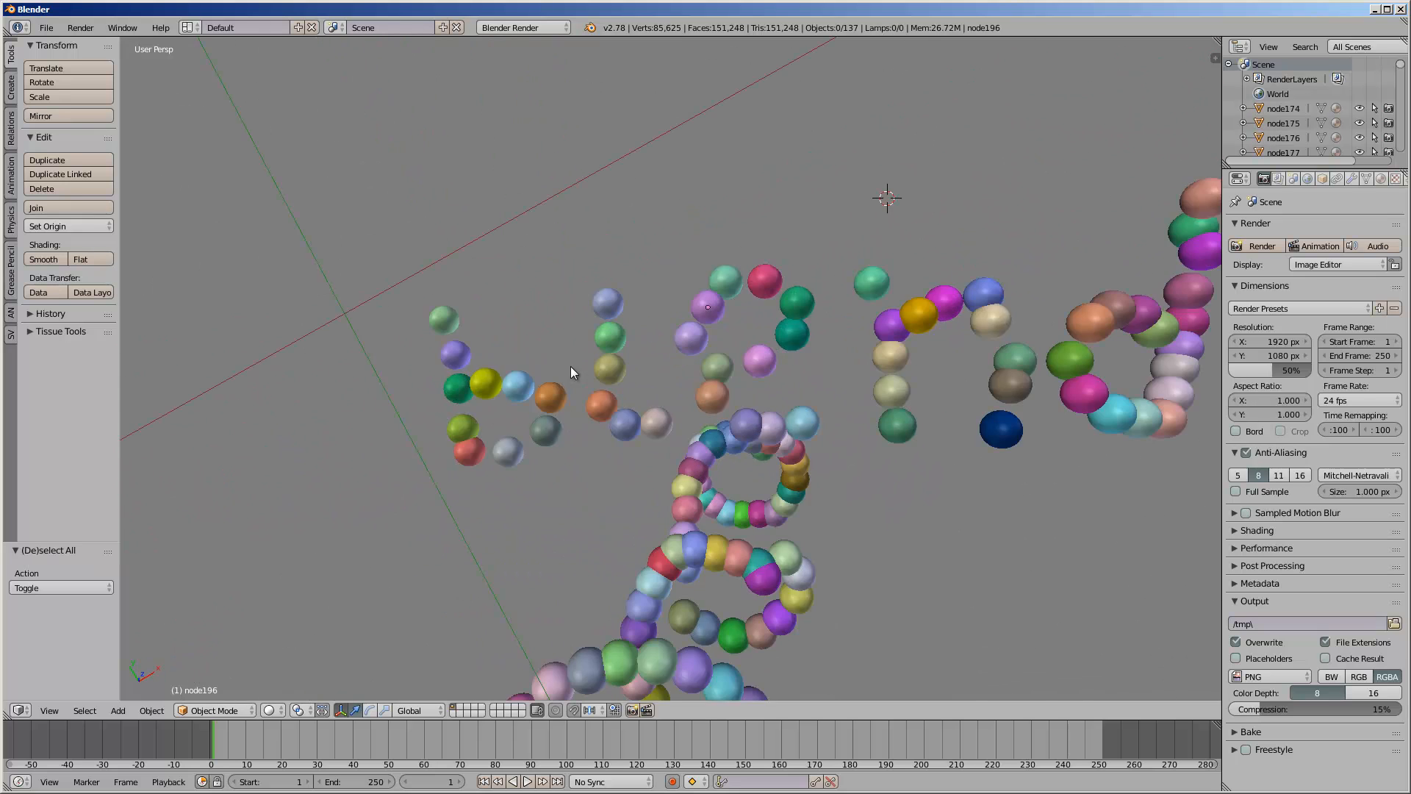
scroll(507, 415, down, 5)
middle_drag(713, 373, 677, 350)
scroll(677, 350, up, 3)
- Save the scene to the Desktop folder as snail_drawing_app_001.blend
key(ctrl+s)
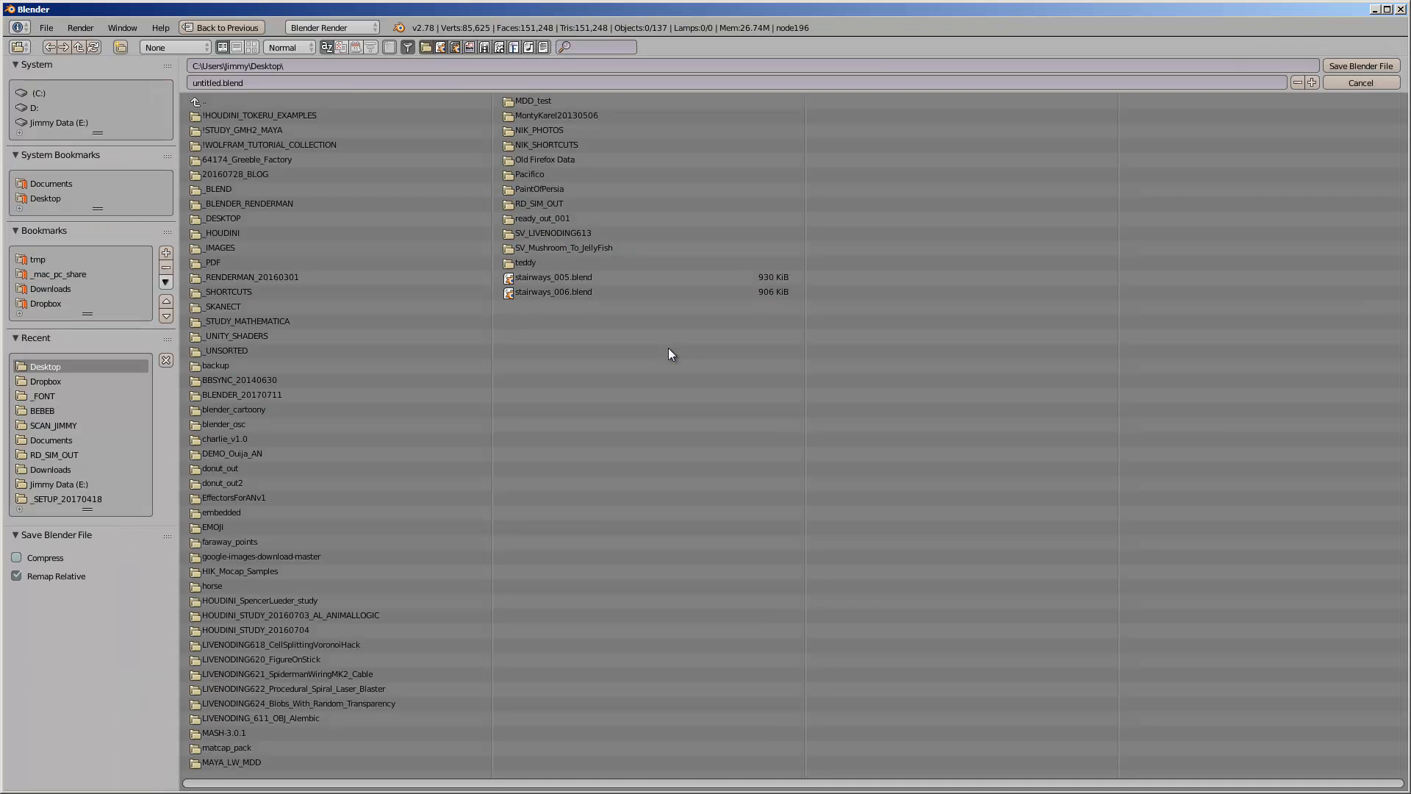
click(333, 82)
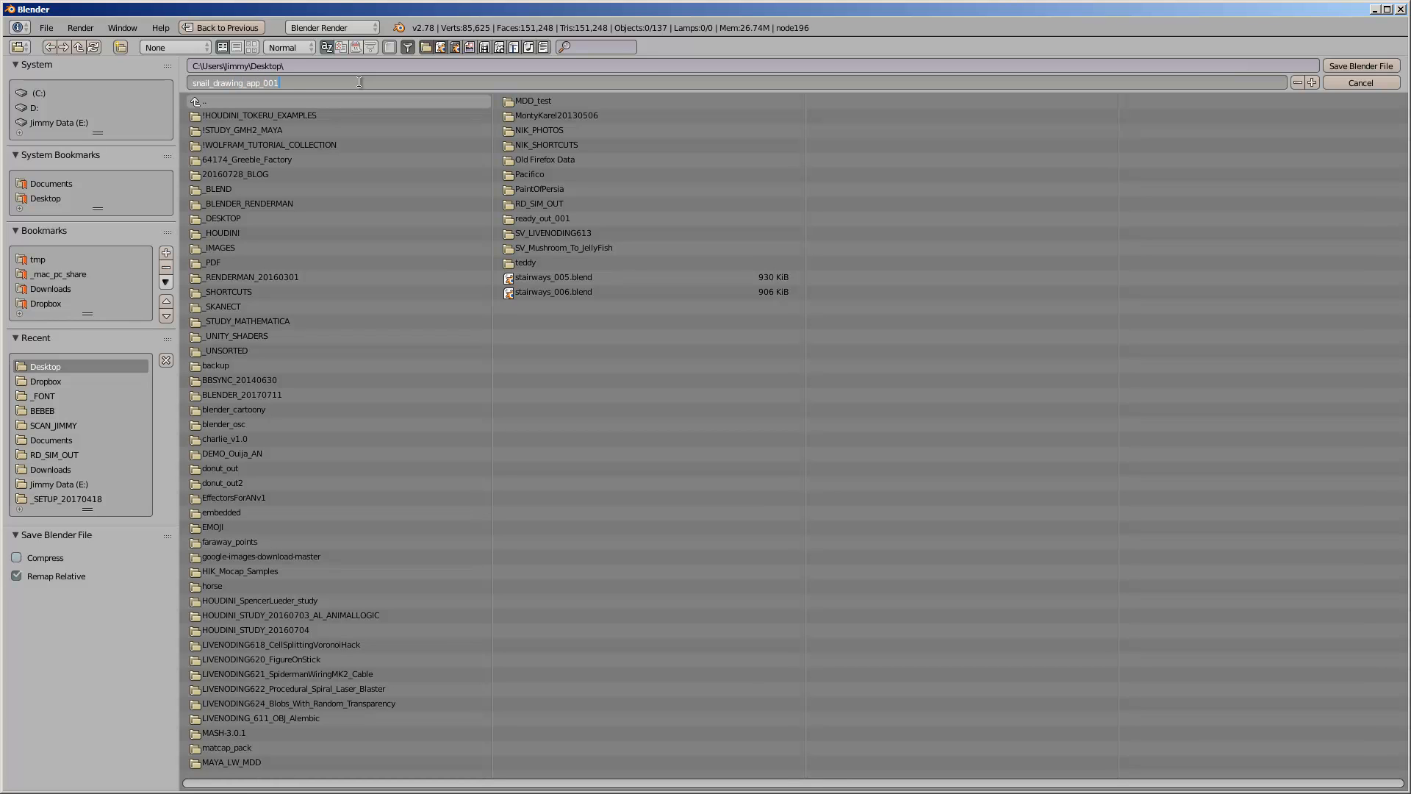
text(snail_drawing_app_001)
key(Return)
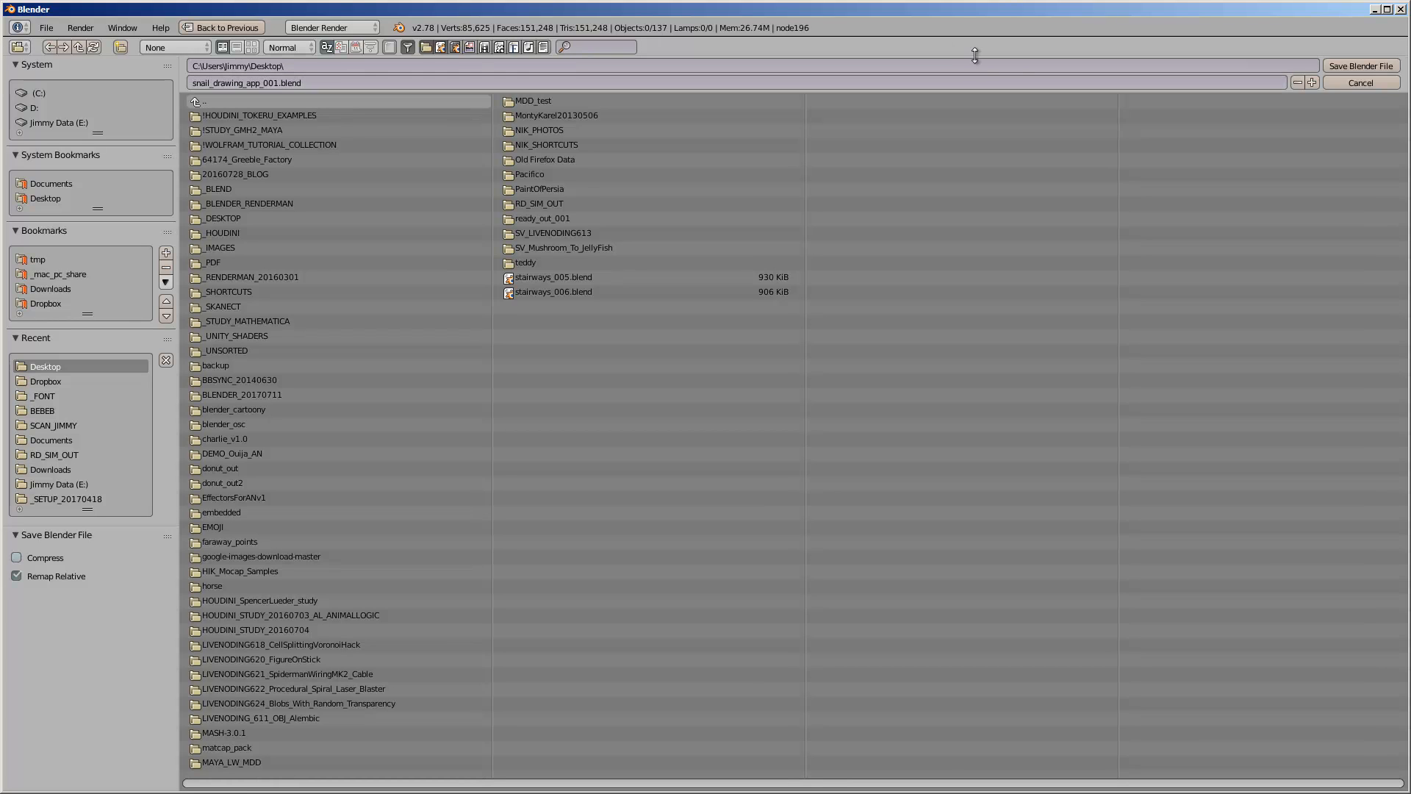
click(1333, 66)
- Inspect the bubble lettering and snail shape up close, picking the sphere just above the dark blue one
middle_drag(1137, 266, 771, 377)
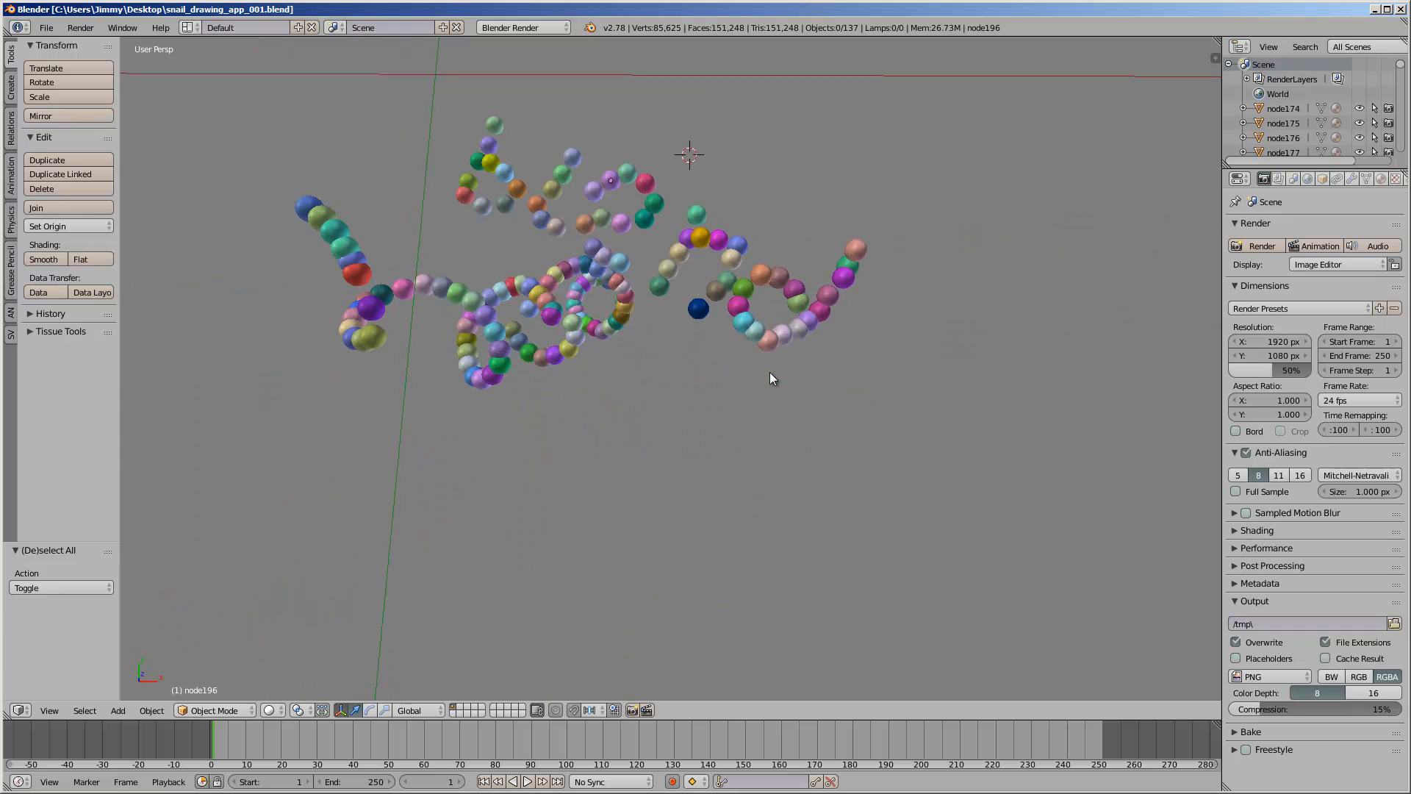
mouse_move(564, 234)
middle_down()
mouse_move(585, 250)
mouse_move(483, 264)
middle_up()
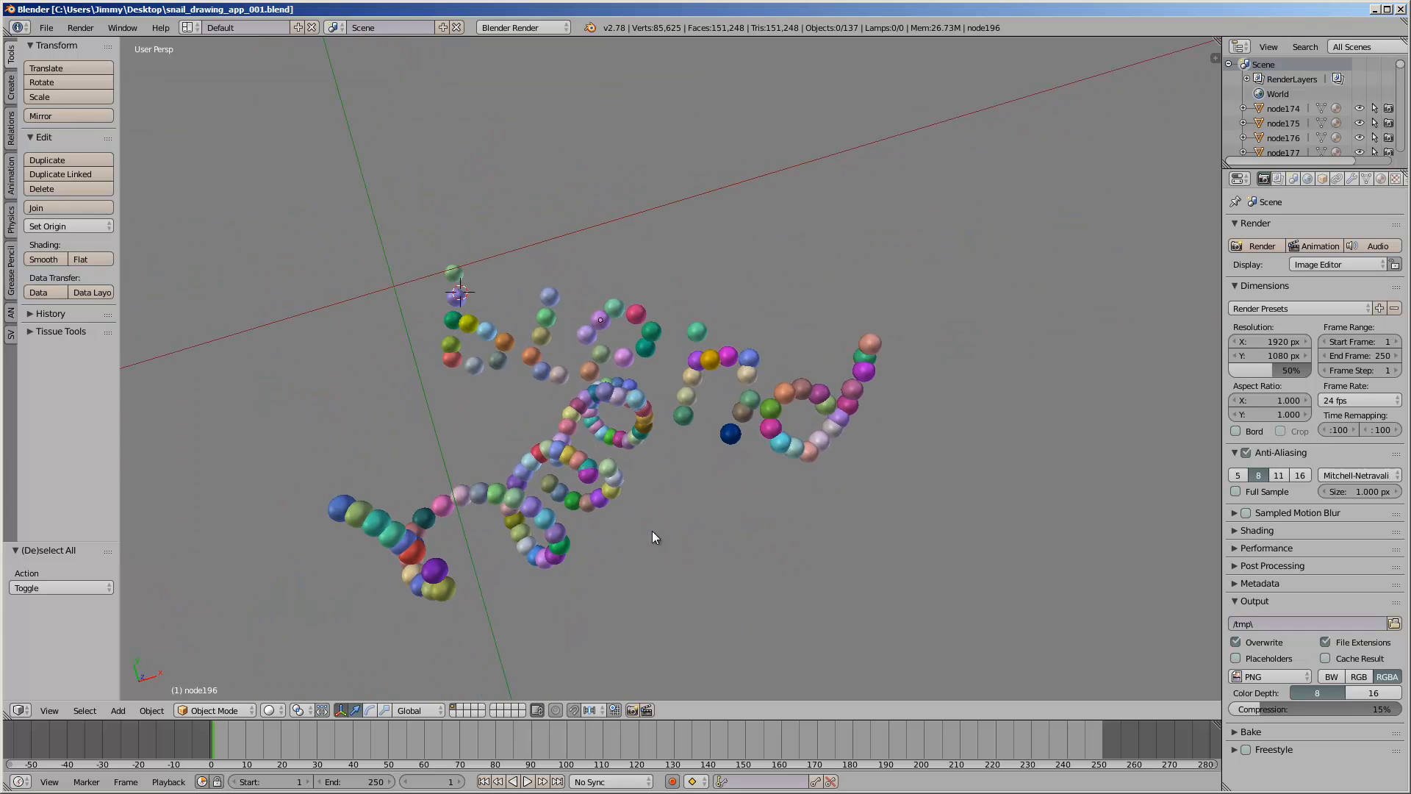
middle_drag(609, 470, 523, 468)
click(629, 413)
middle_drag(629, 414, 718, 465)
right_click(718, 465)
scroll(739, 476, up, 8)
scroll(703, 508, down, 6)
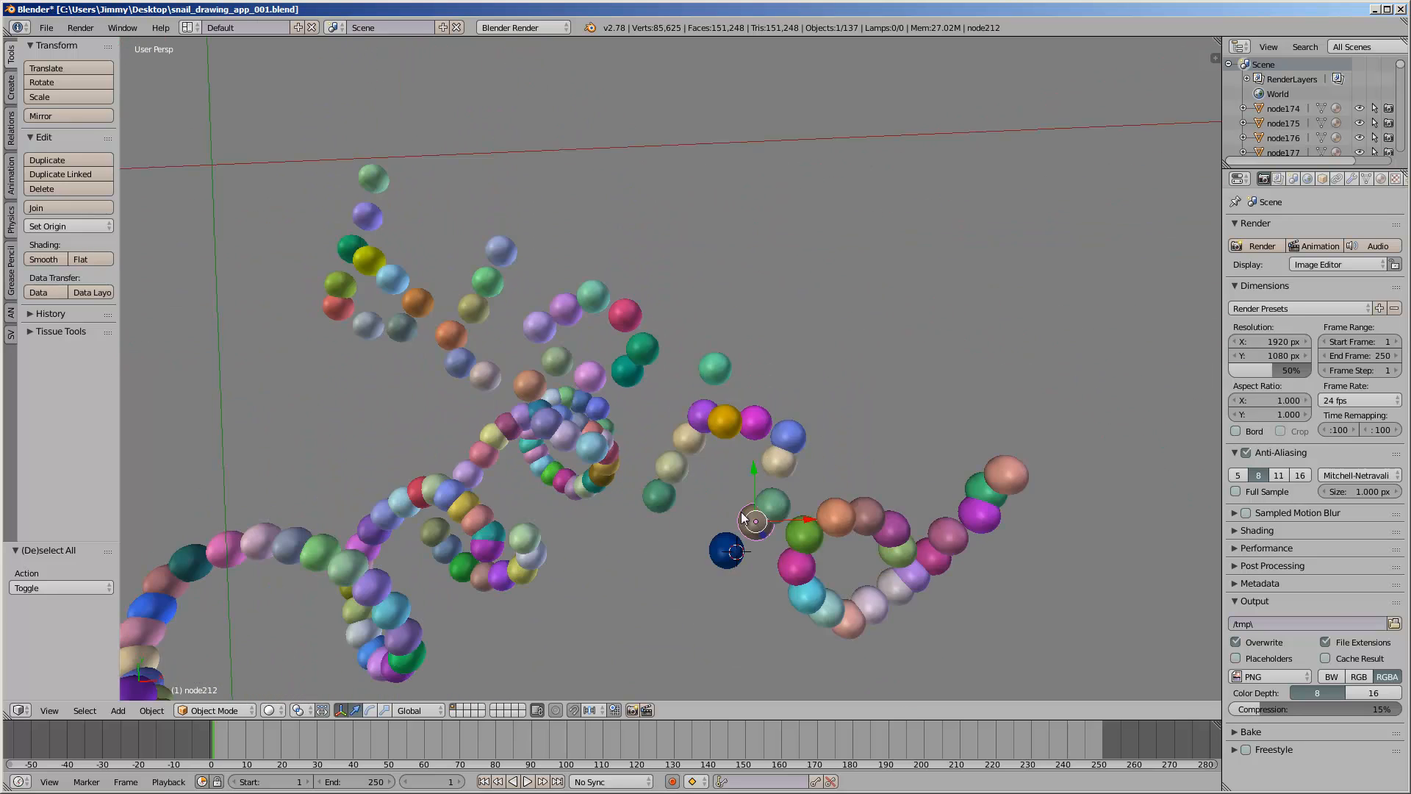
middle_drag(741, 512, 559, 346)
scroll(809, 451, down, 3)
- Save over snail_drawing_app_001.blend and open the recent file stairways_006.blend
key(ctrl+s)
click(708, 417)
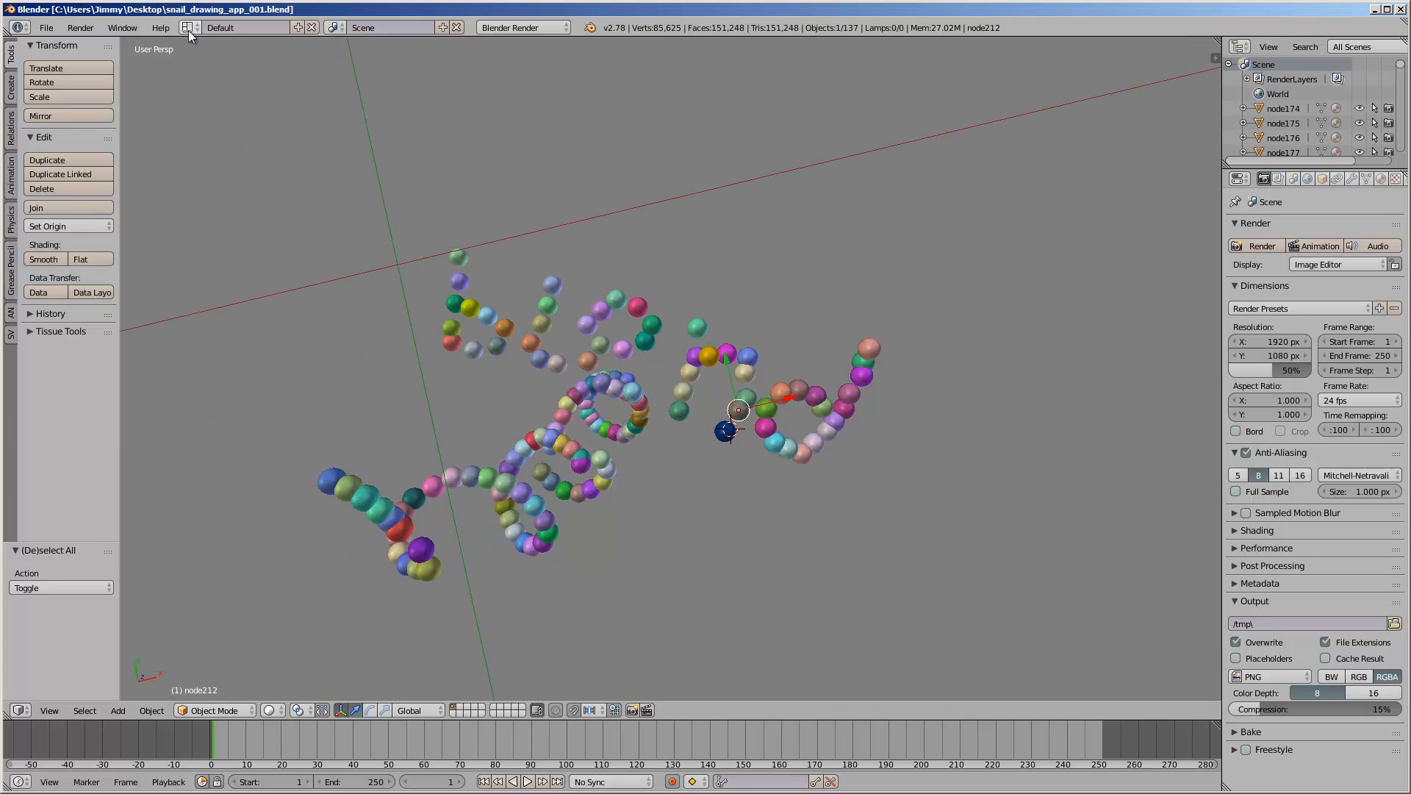
click(51, 32)
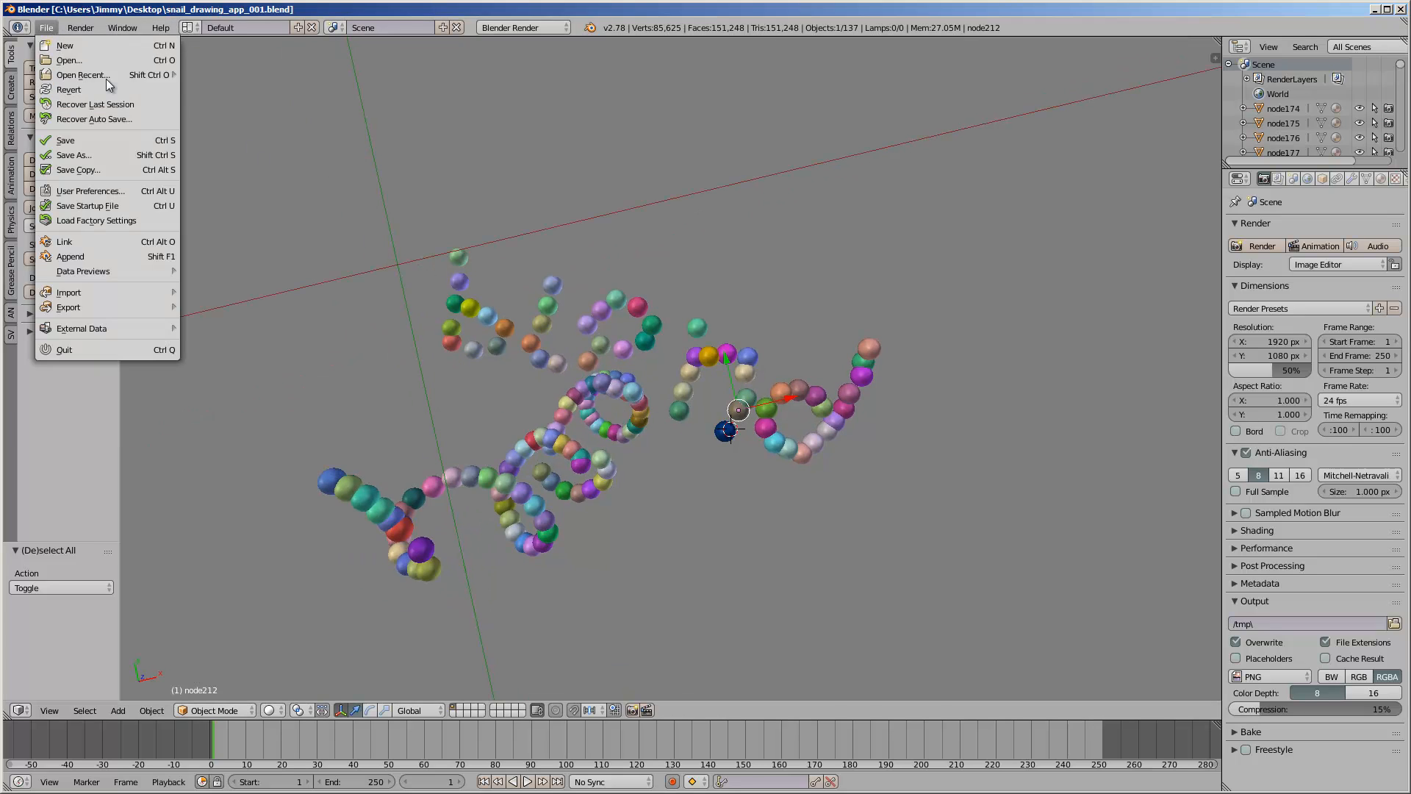
mouse_move(121, 73)
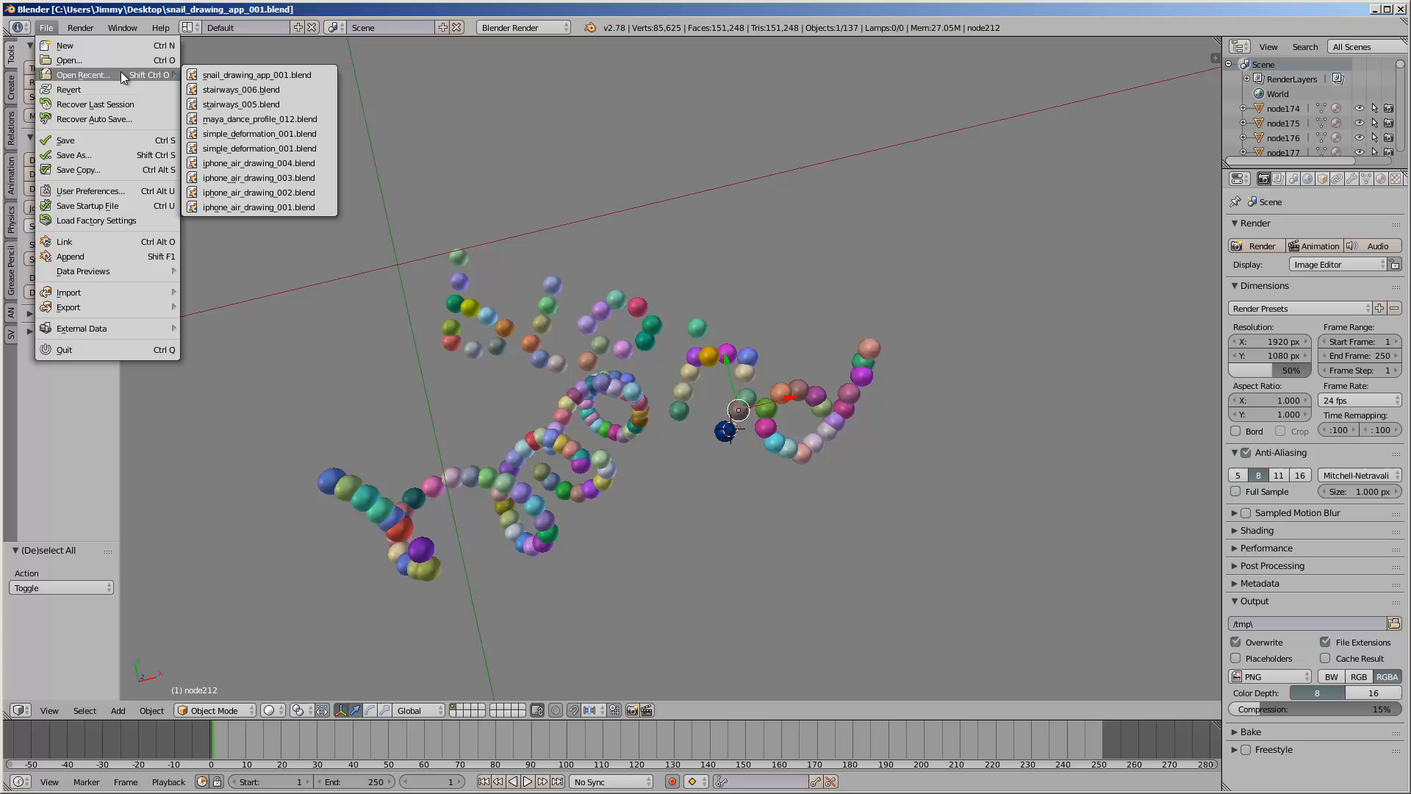
click(275, 94)
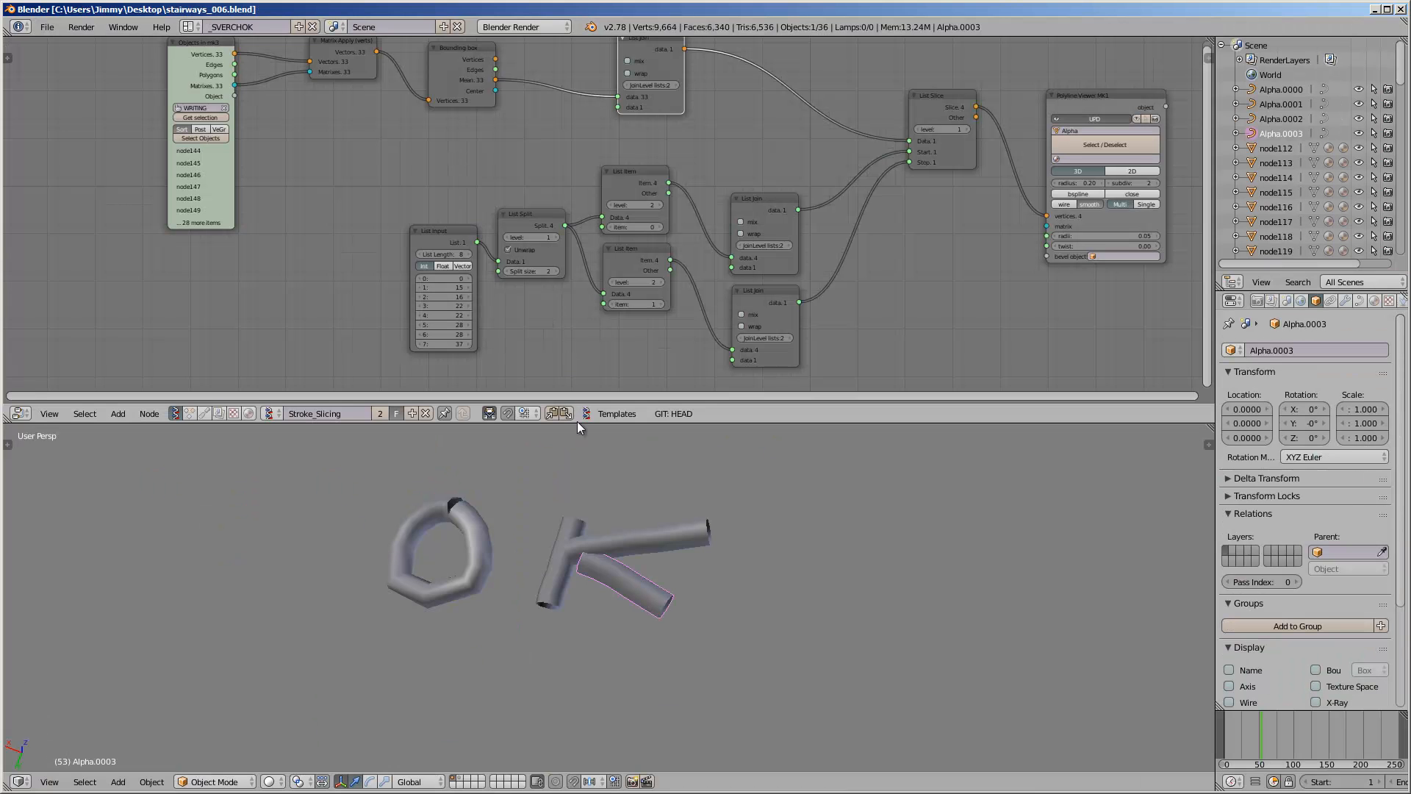
- Examine the source spheres of the OK lettering, the object list and the Stroke_Slicing node tree
middle_drag(652, 609, 622, 568)
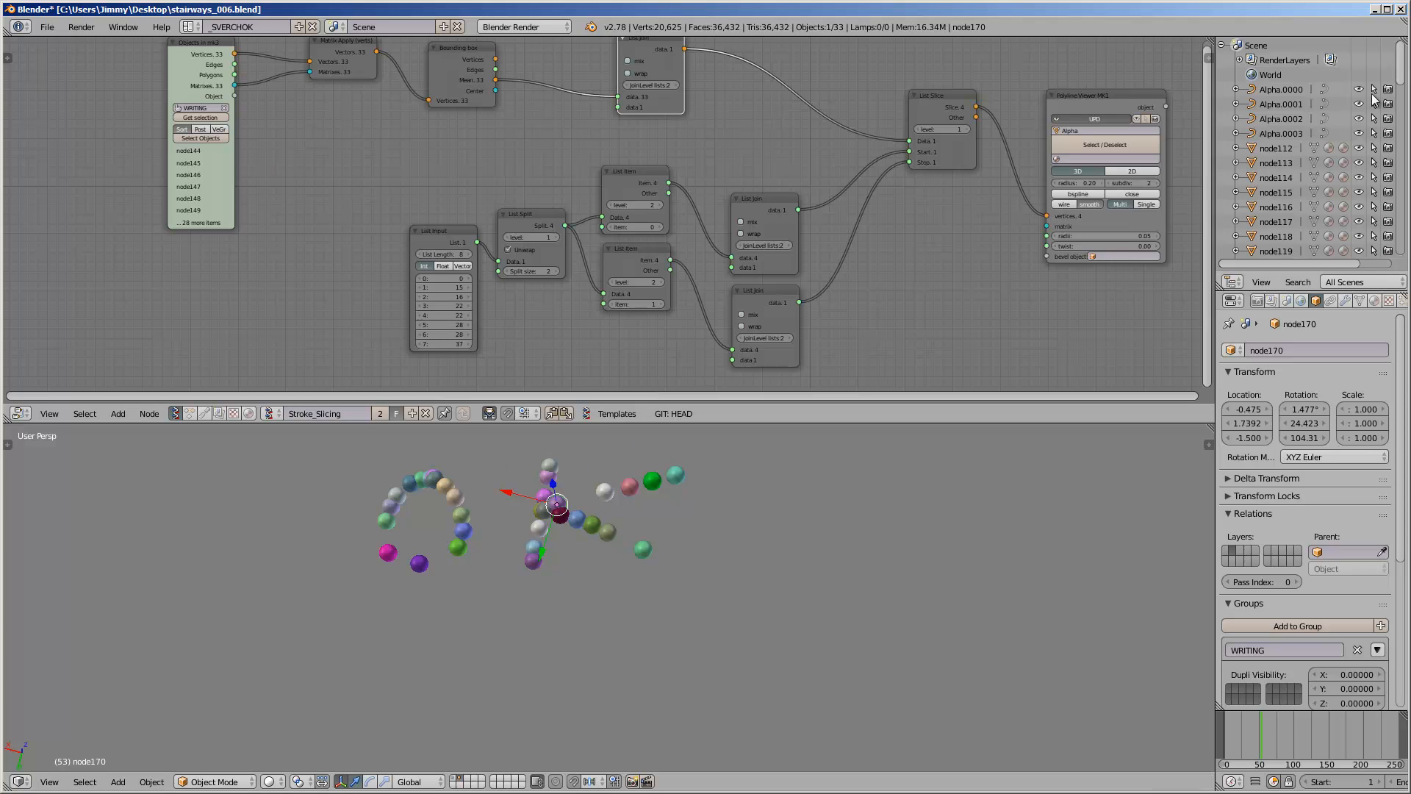
drag(1399, 80, 1400, 99)
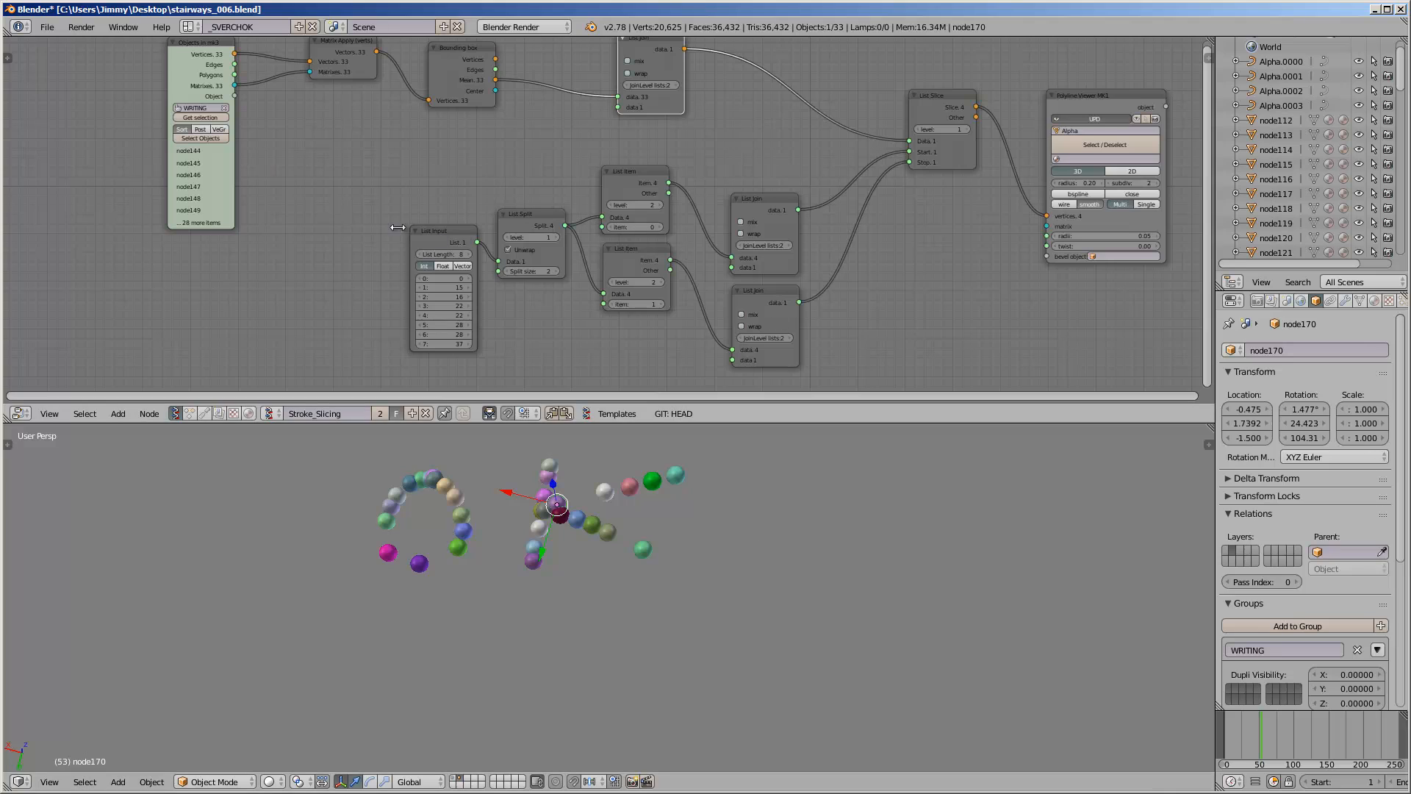
middle_drag(341, 169, 321, 197)
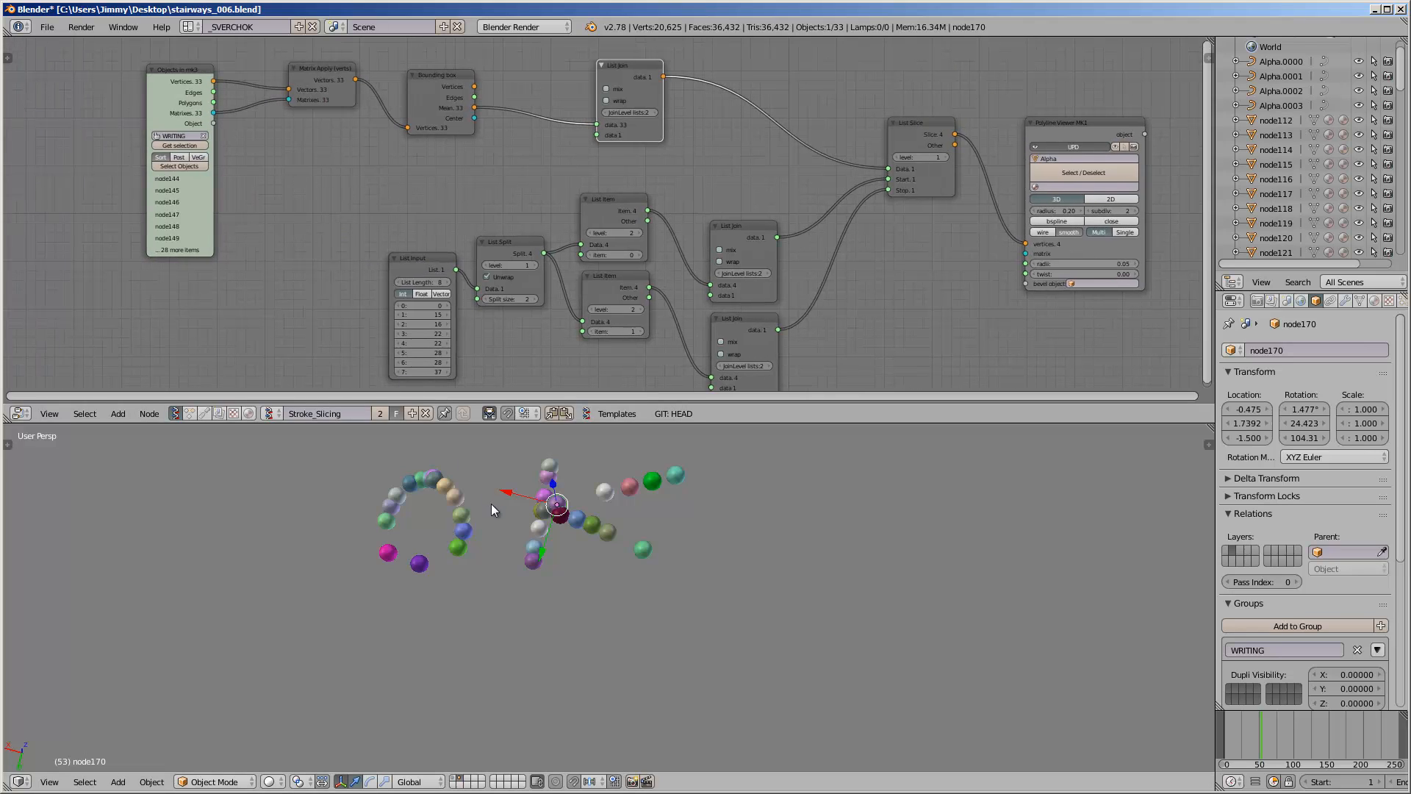
- Show the layer with the tube version of the OK lettering and pick each of its four stroke tubes in turn
key(1)
right_click(625, 489)
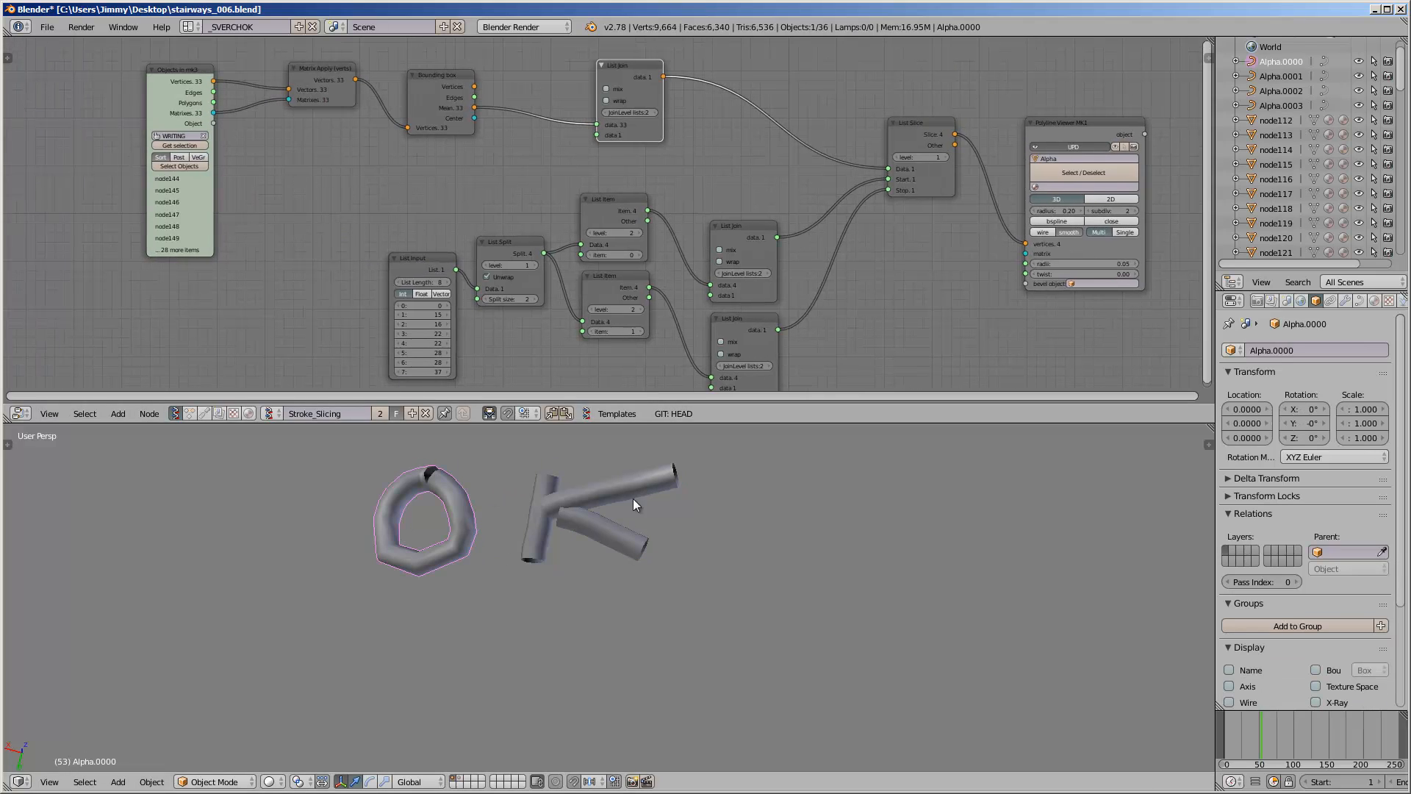
right_click(457, 520)
right_click(548, 491)
right_click(599, 491)
right_click(598, 531)
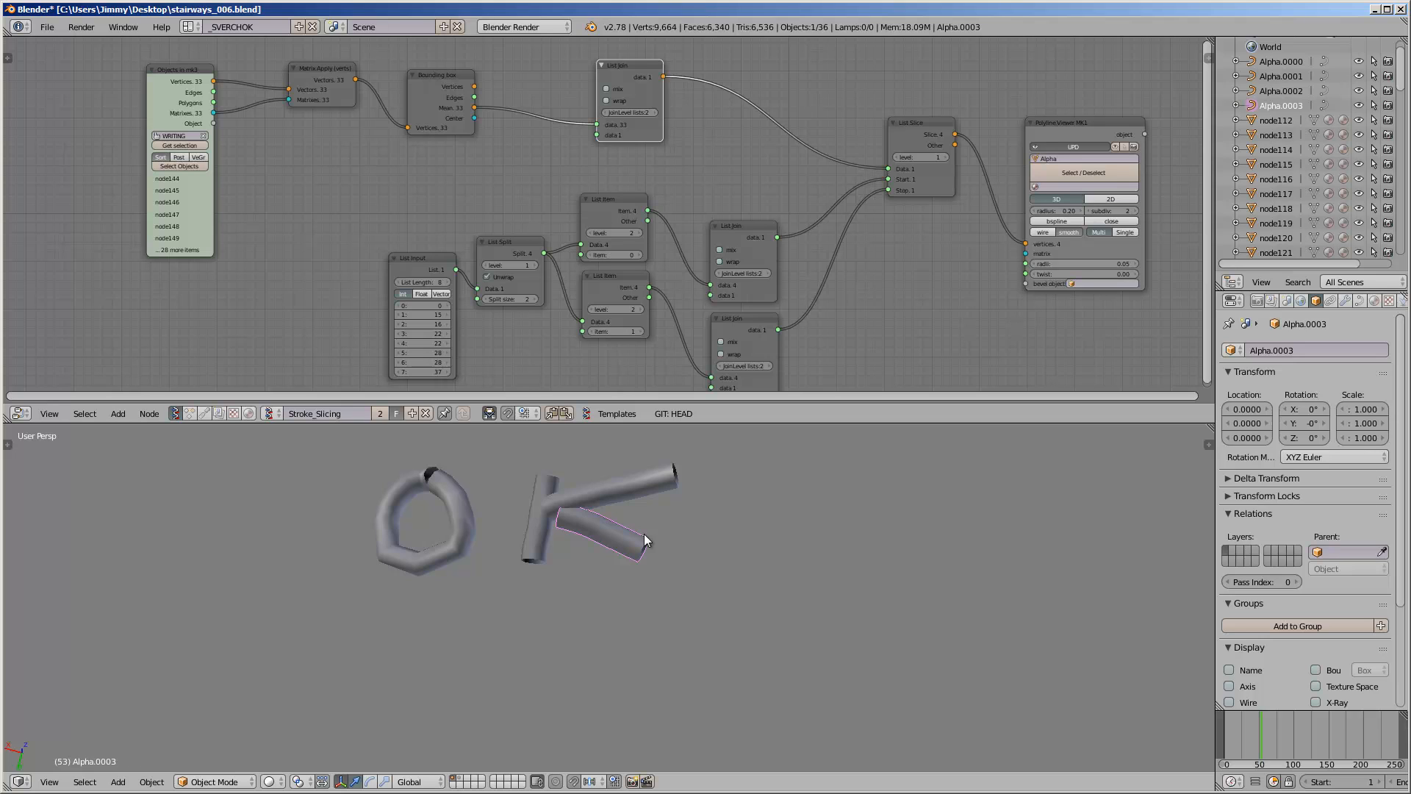
- Enlarge the node editor area and move the Objects in node farther away from the Matrix Apply node
scroll(522, 262, up, 2)
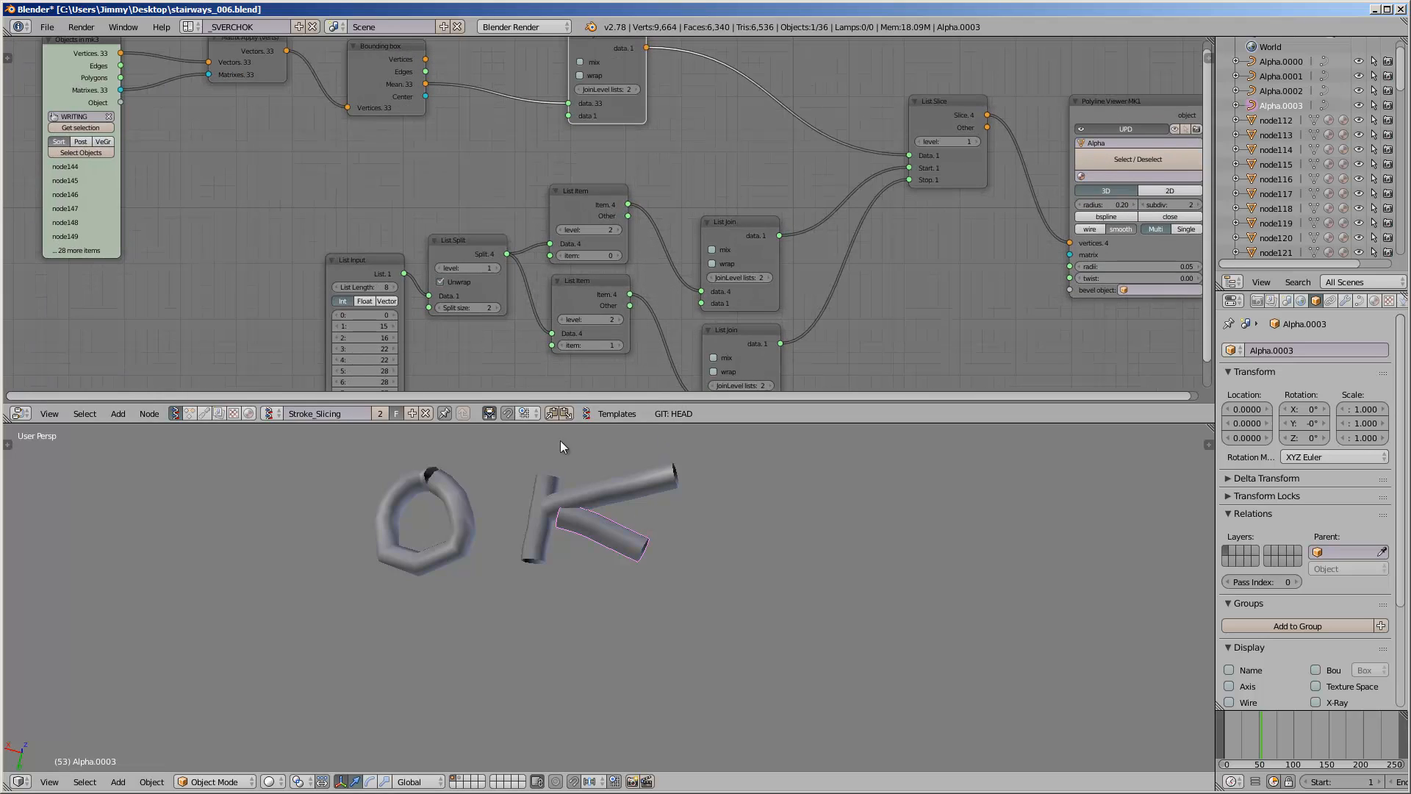
drag(565, 424, 565, 456)
scroll(510, 309, up, 2)
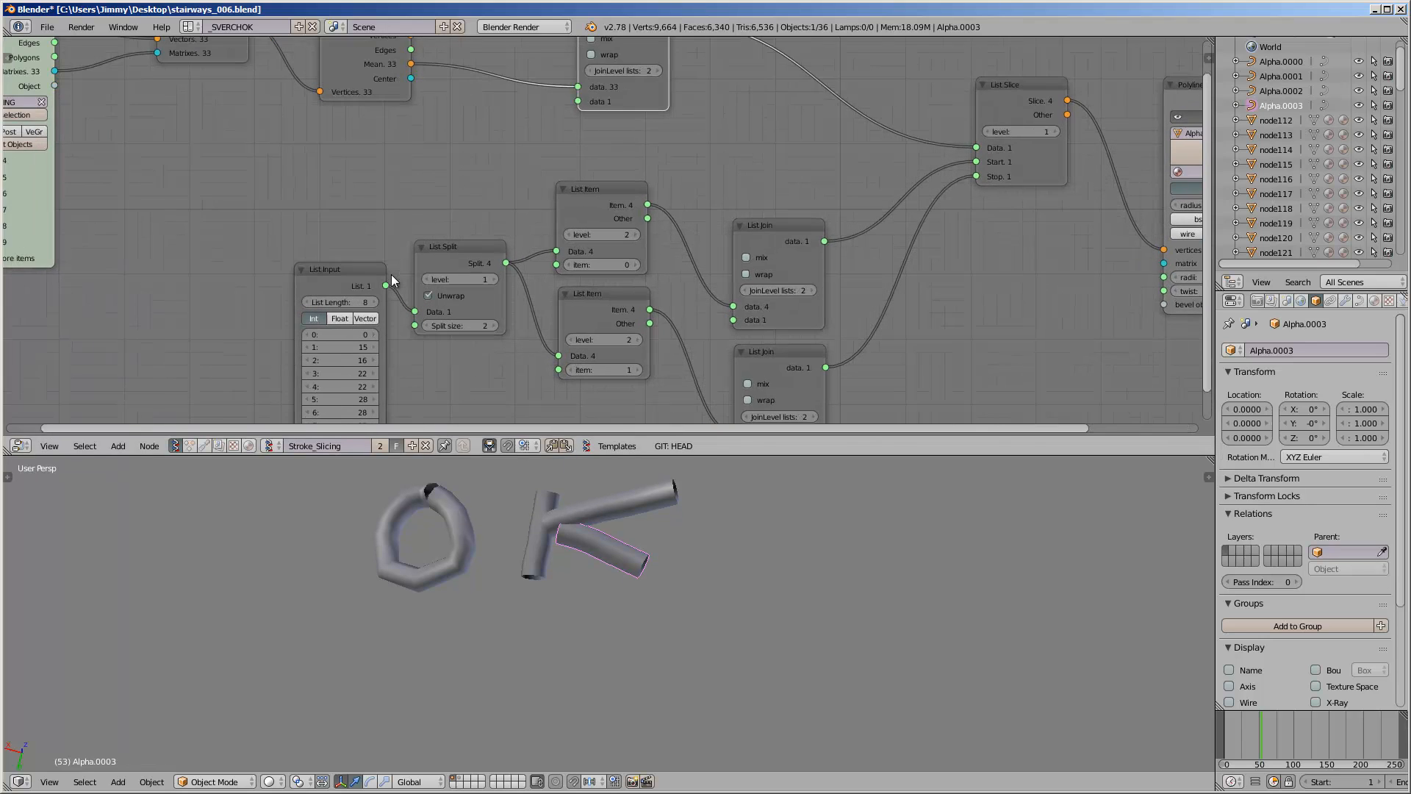
drag(328, 272, 306, 263)
scroll(305, 254, down, 2)
middle_drag(234, 193, 305, 205)
drag(142, 87, 99, 136)
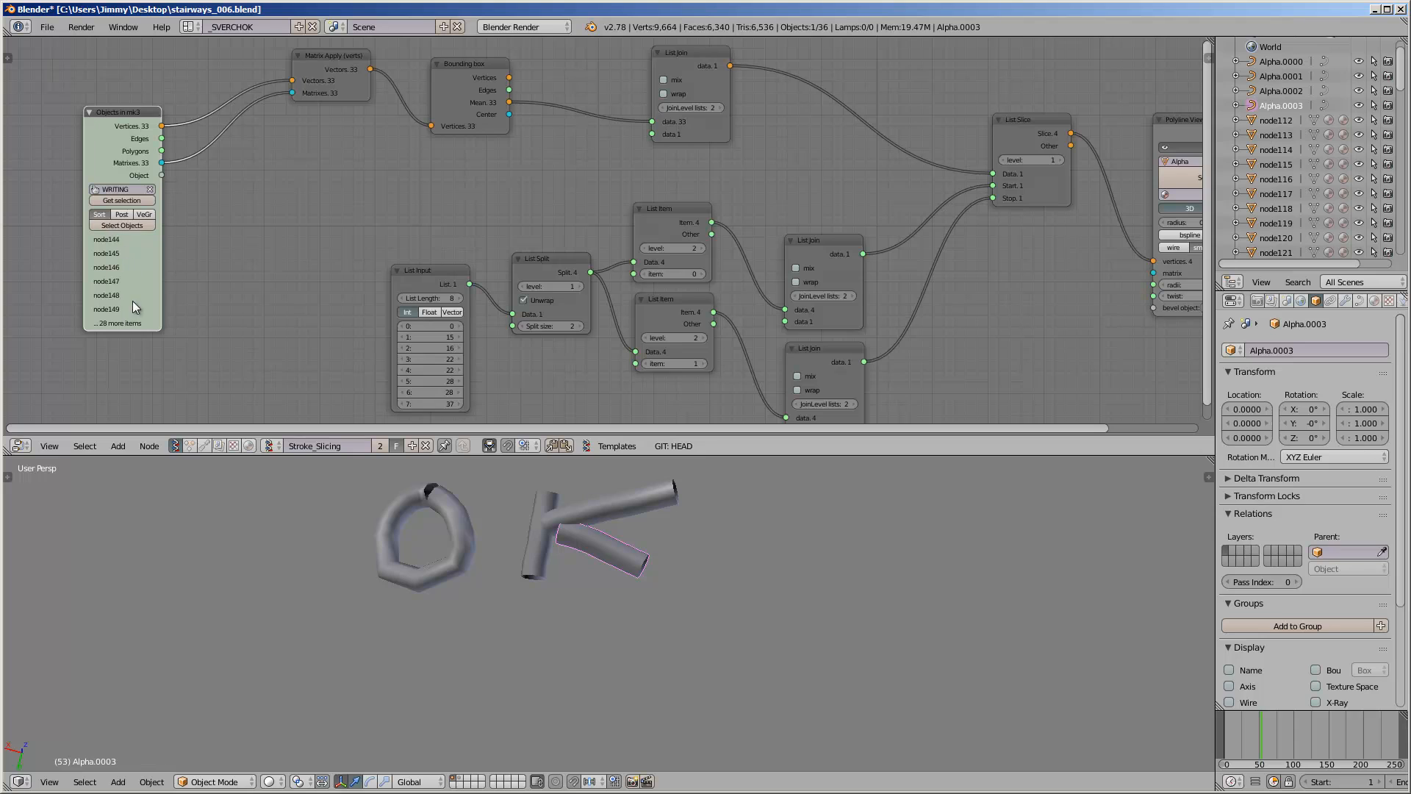
scroll(132, 301, up, 1)
scroll(166, 227, down, 2)
middle_drag(266, 164, 262, 174)
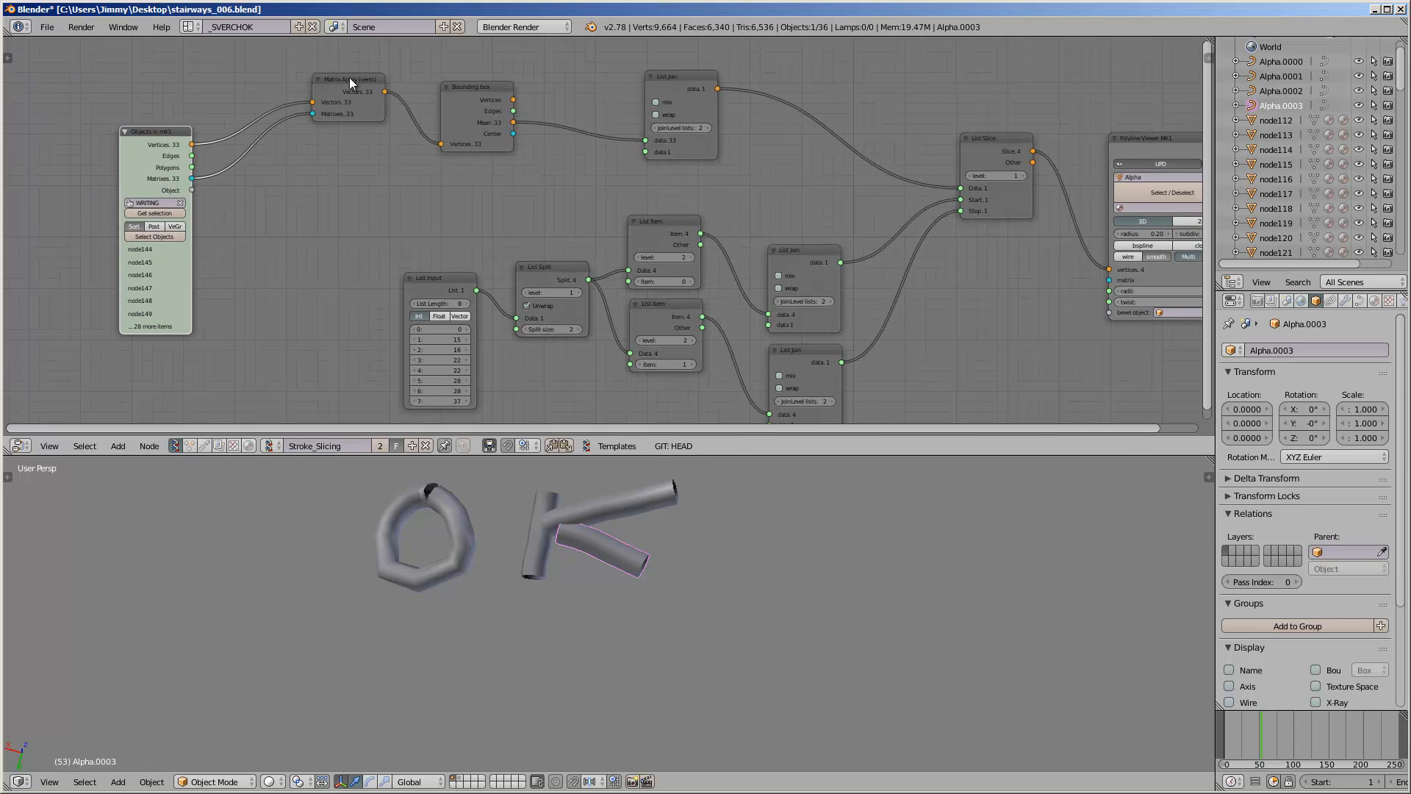
- Move the Matrix Apply, Bounding box and upper List Join nodes closer to the Objects in node
drag(350, 77, 269, 115)
scroll(269, 115, up, 2)
middle_drag(250, 106, 280, 119)
drag(288, 110, 300, 110)
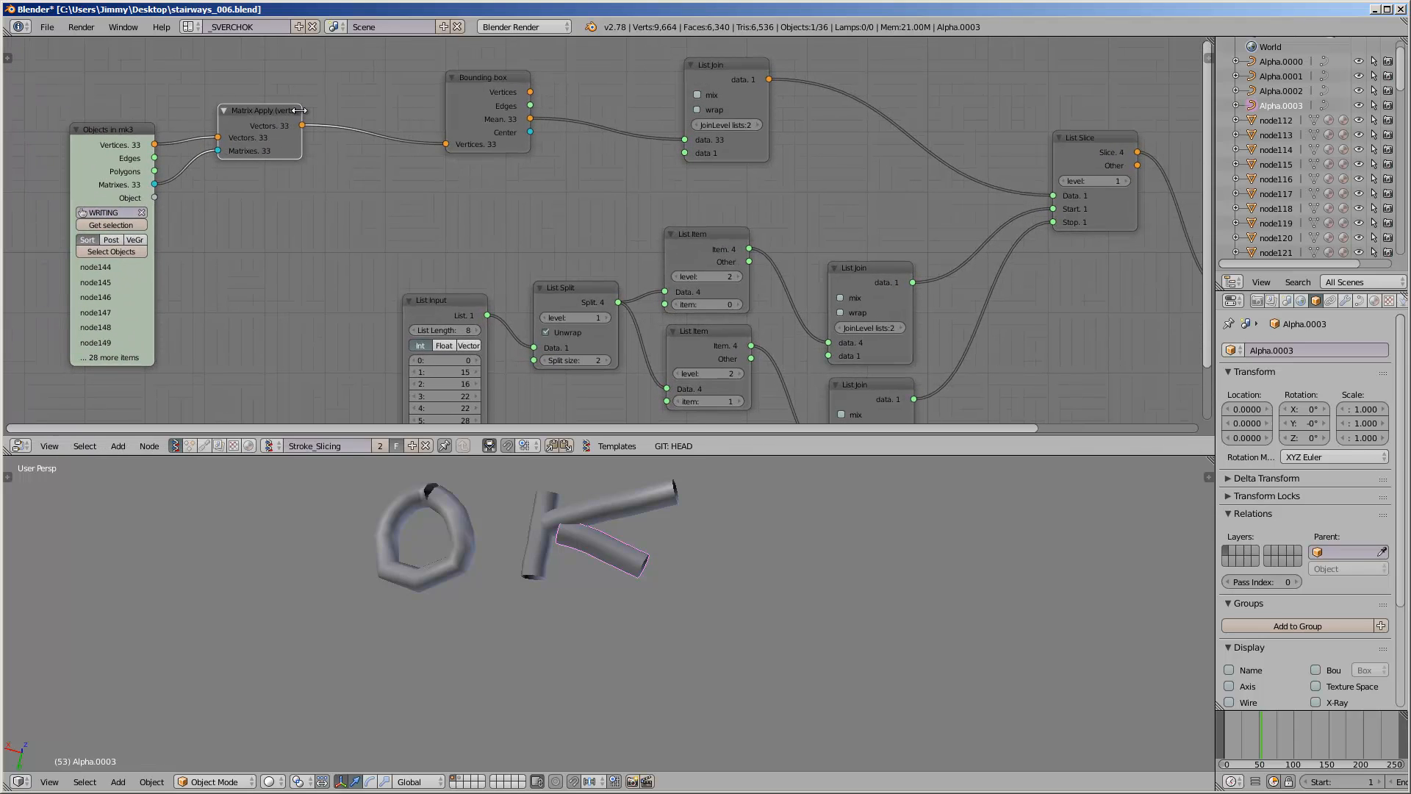
drag(478, 78, 399, 86)
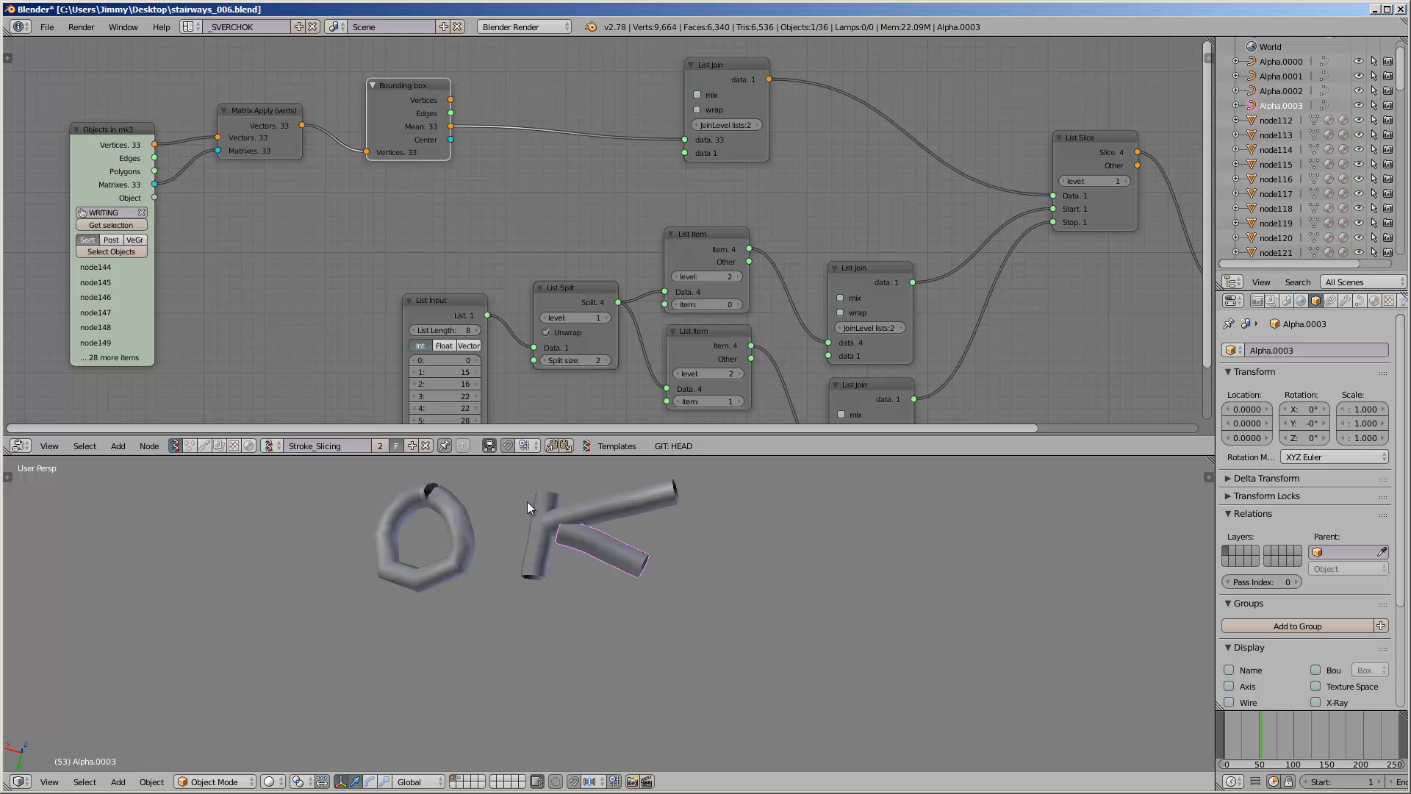
drag(717, 72, 586, 69)
- Shift the List Slice and Polyline Viewer nodes slightly at the end of the node chain
middle_drag(1024, 135, 768, 92)
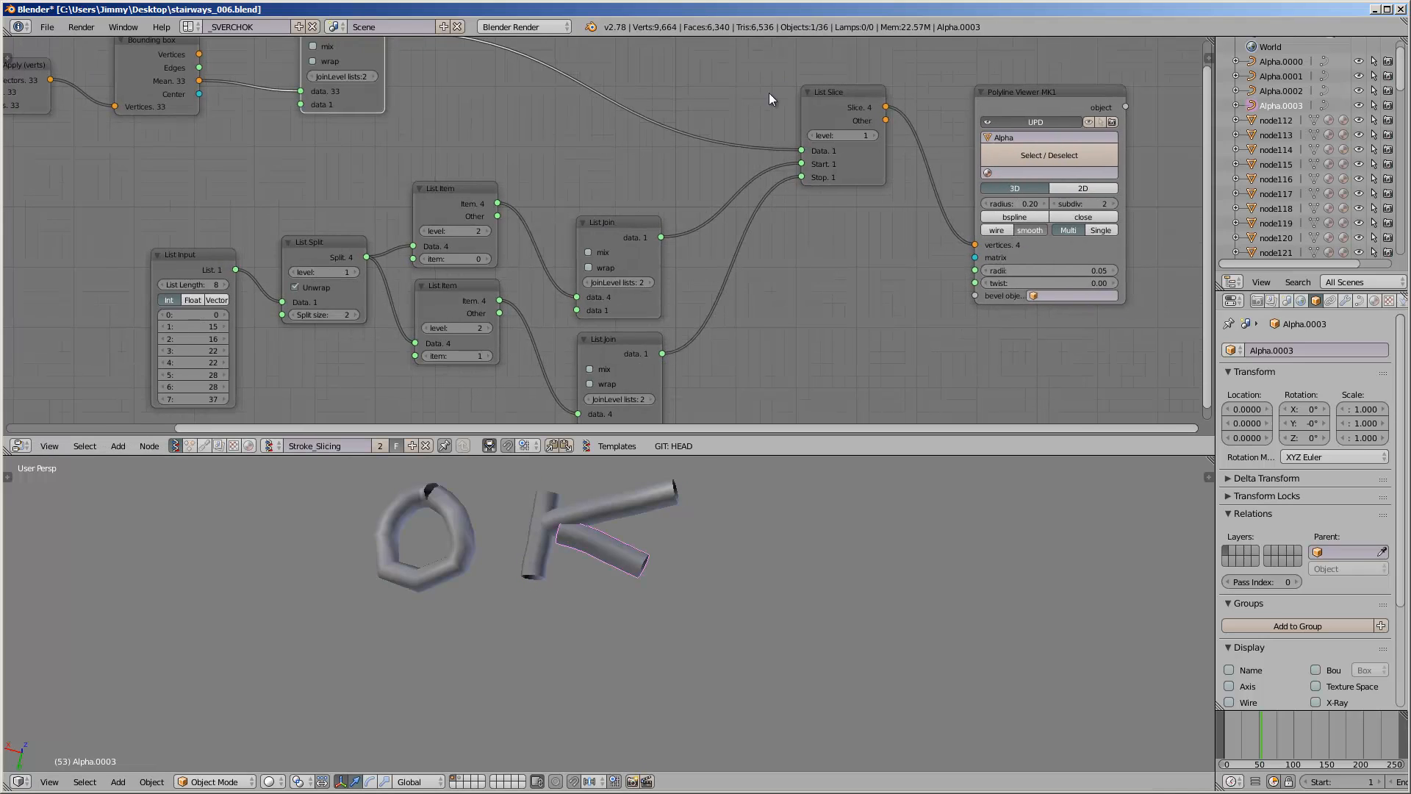
drag(819, 98, 823, 115)
middle_drag(776, 160, 768, 226)
drag(832, 188, 828, 164)
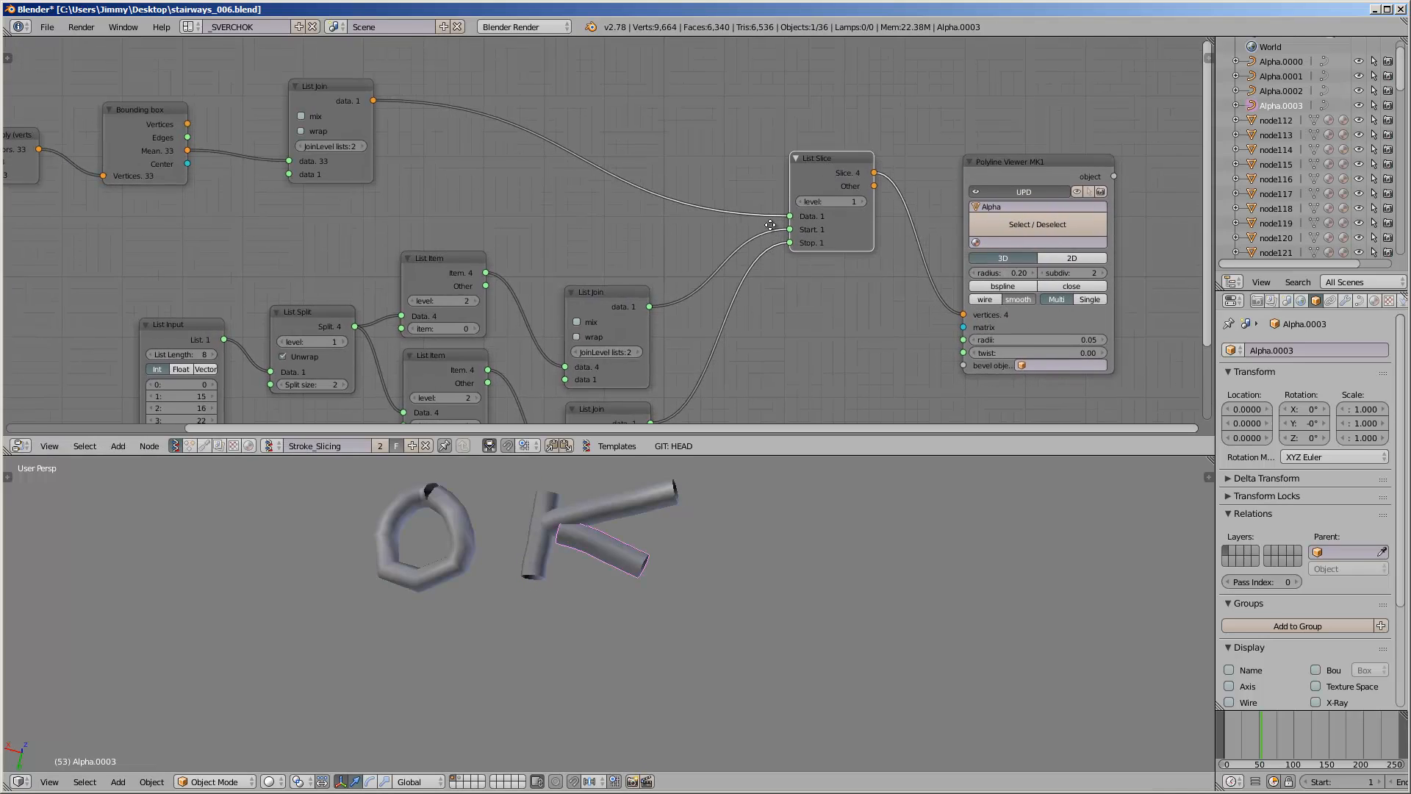
middle_drag(790, 220, 787, 163)
drag(973, 117, 962, 108)
middle_drag(720, 270, 770, 224)
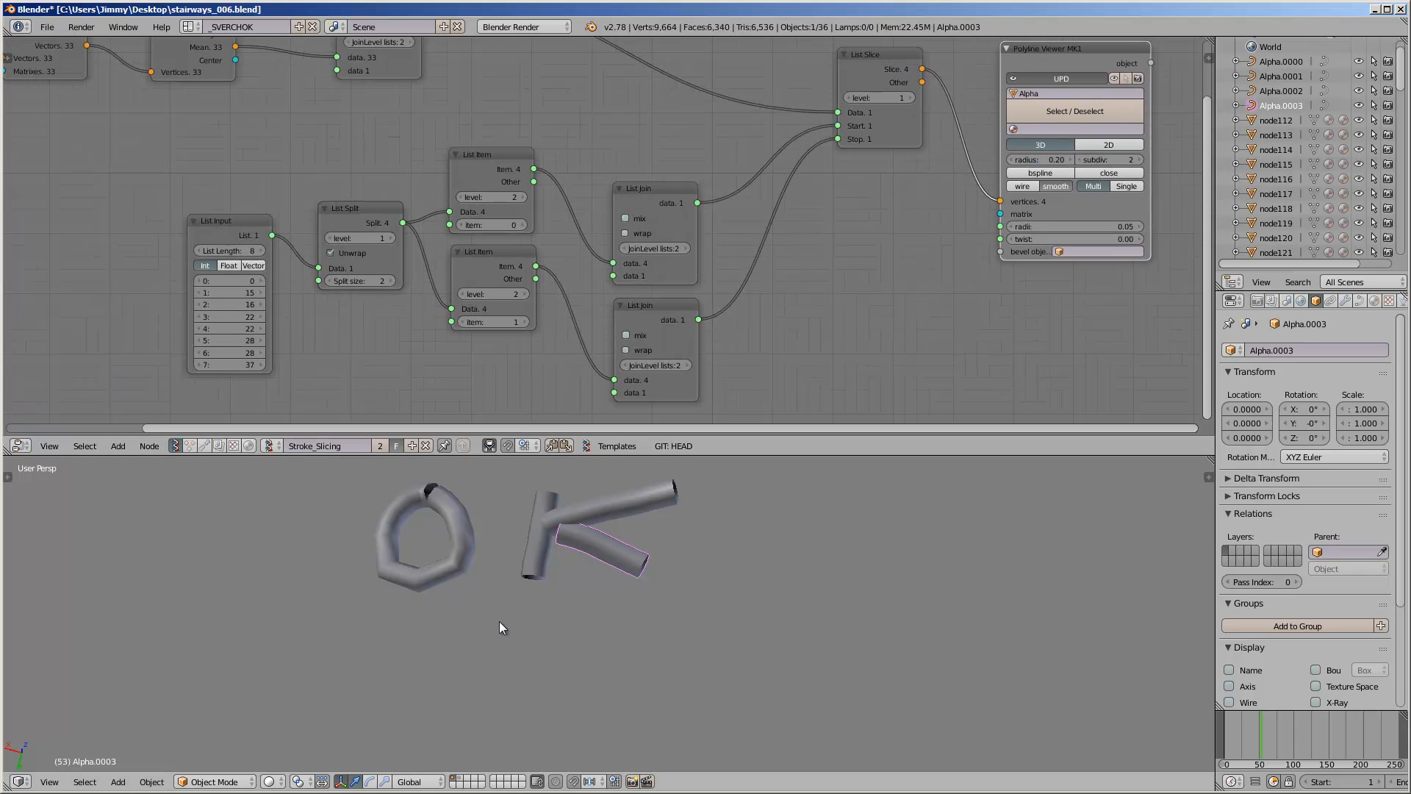
- Examine the start and stop indices in the List Input node and their path through List Split, List Item and List Join
scroll(288, 226, up, 2)
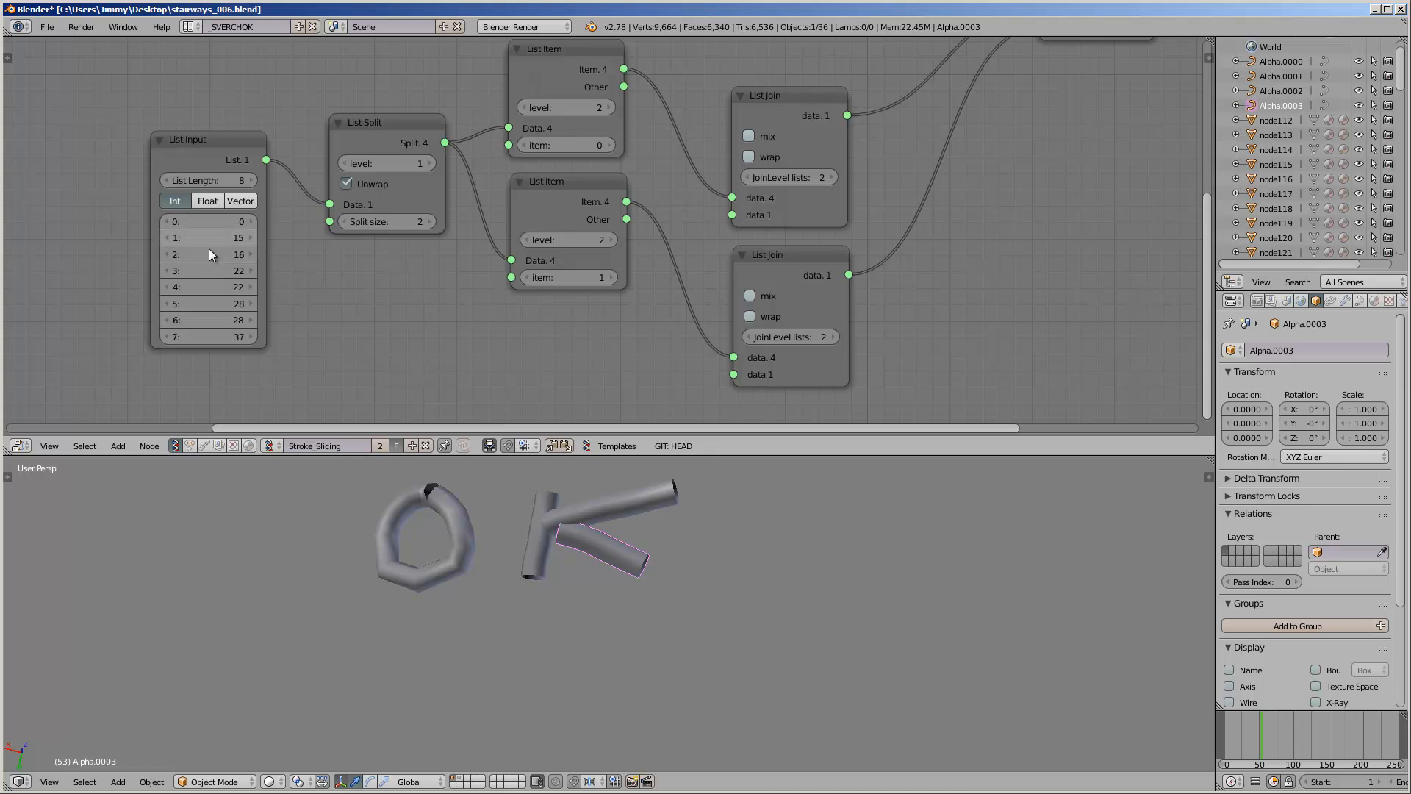
scroll(149, 219, up, 3)
middle_drag(148, 219, 443, 213)
scroll(221, 206, up, 2)
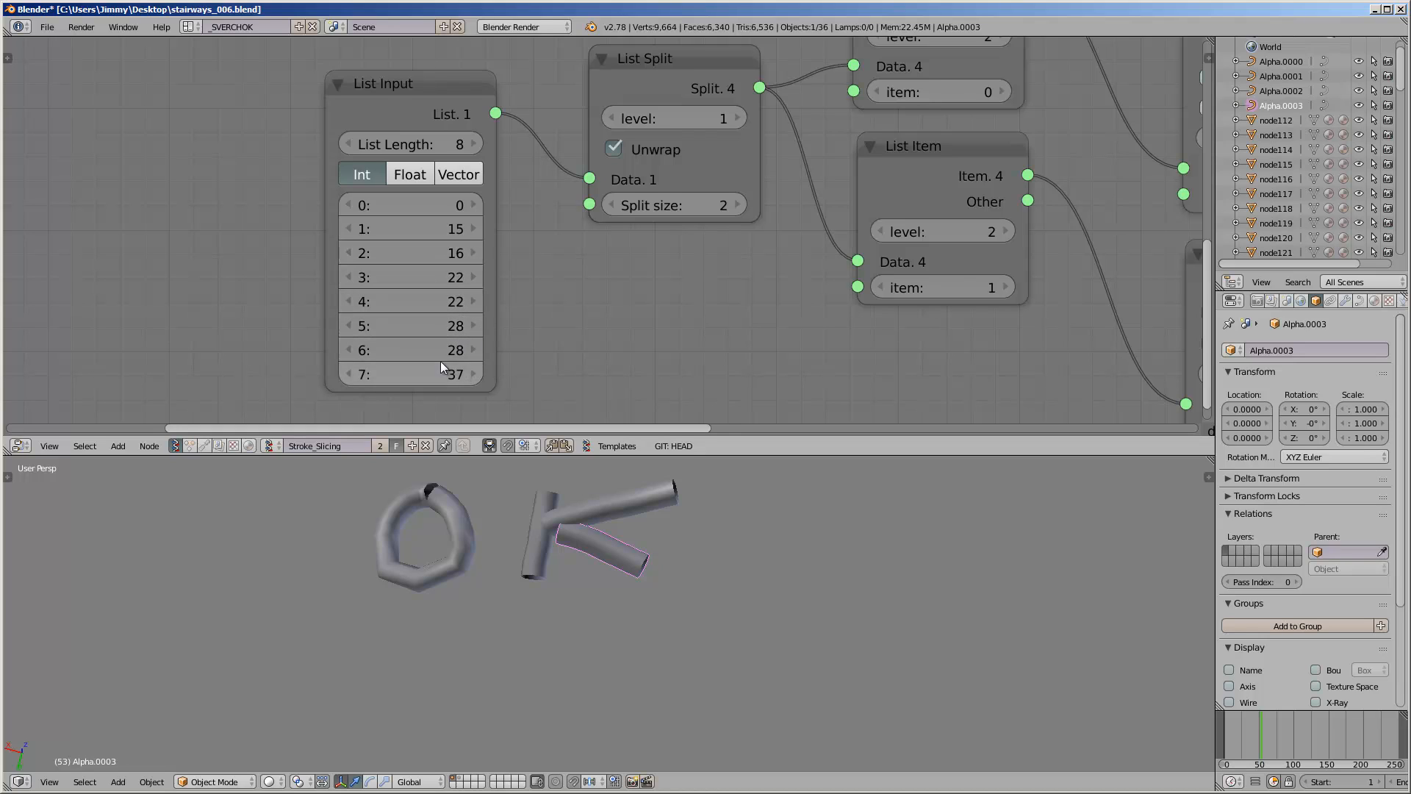
scroll(445, 363, down, 1)
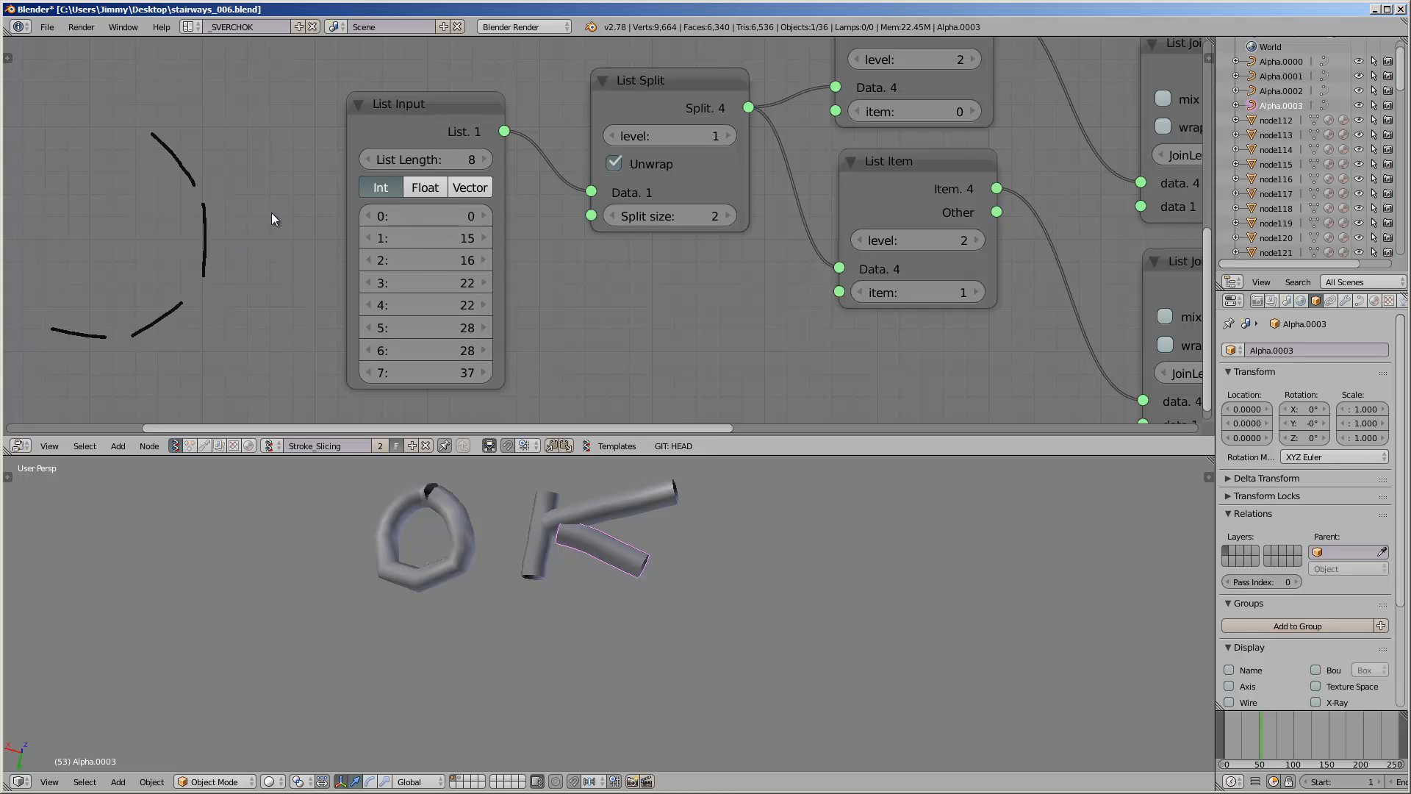
scroll(304, 252, down, 4)
middle_drag(757, 285, 555, 299)
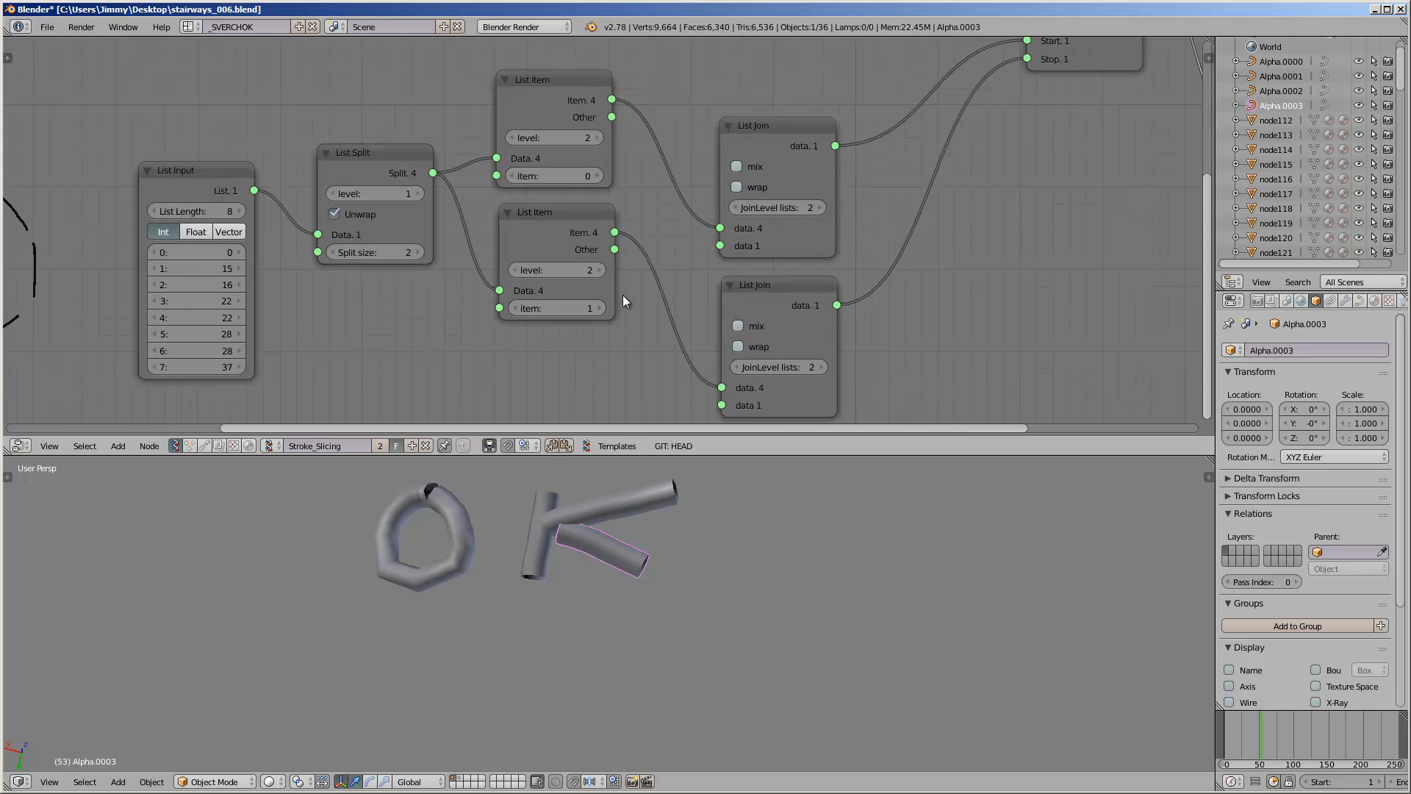
middle_drag(549, 252, 509, 245)
scroll(757, 236, down, 5)
middle_drag(841, 171, 948, 223)
- Open the recent file snail_drawing_app_001.blend and bring the whole bubble drawing into view
click(47, 26)
mouse_move(87, 72)
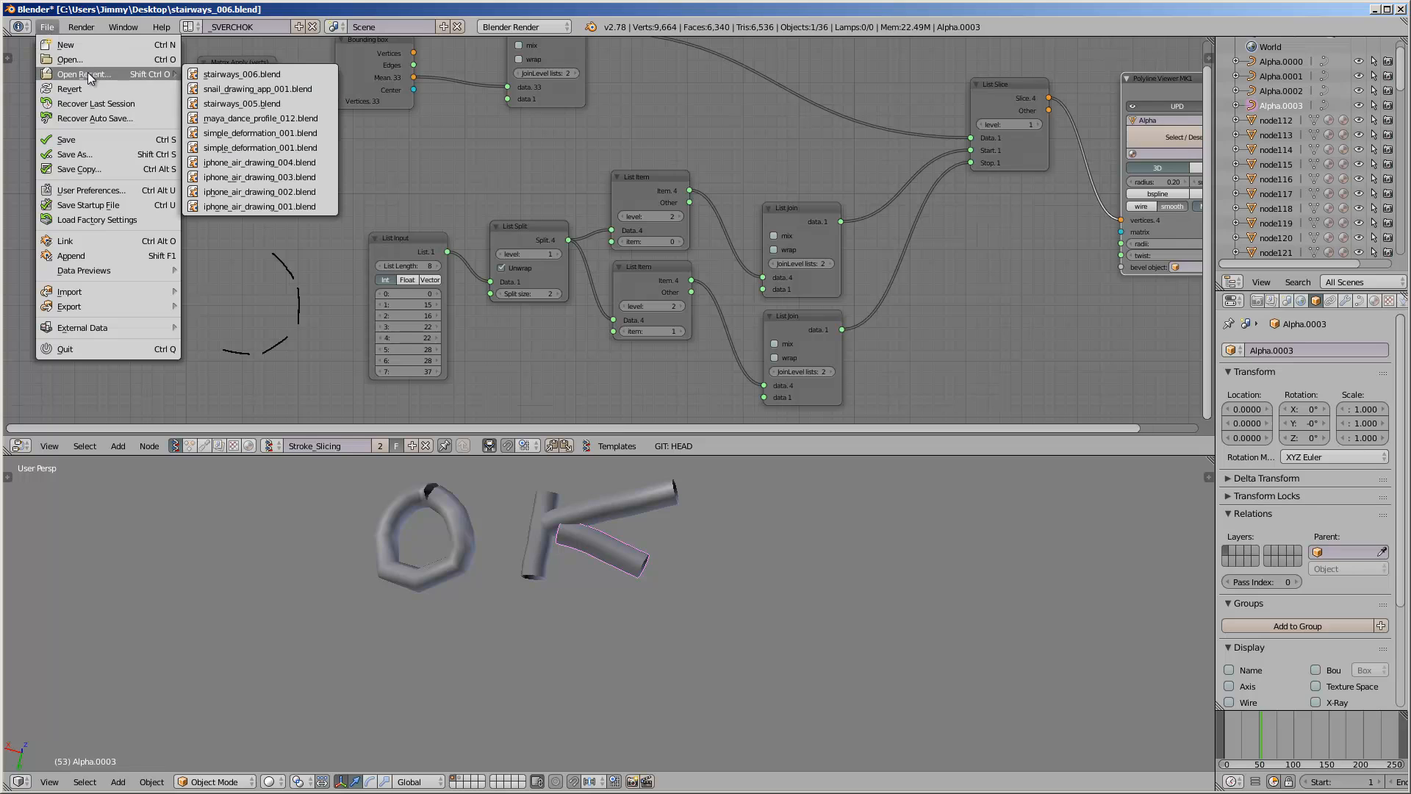
click(258, 89)
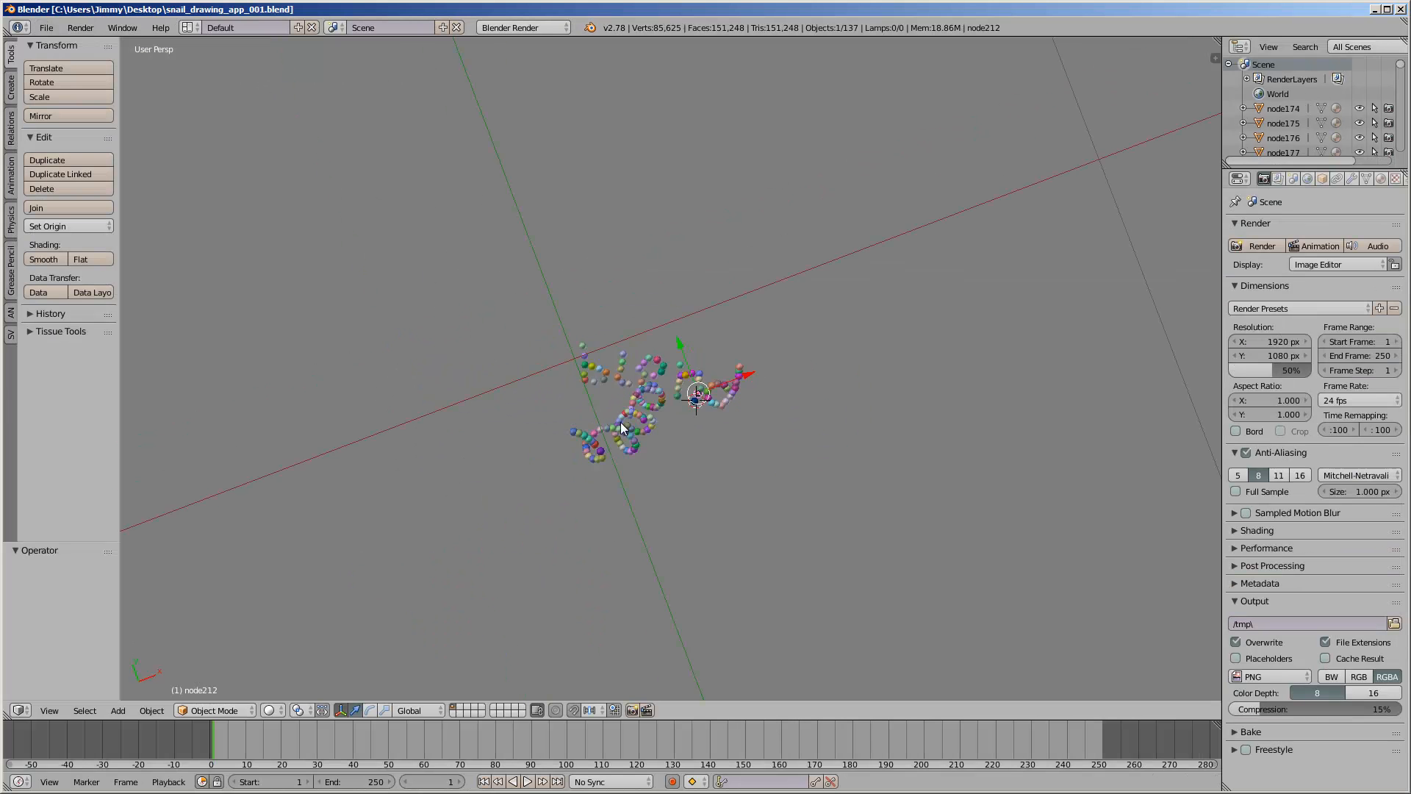
scroll(585, 391, up, 9)
middle_drag(620, 423, 665, 440)
scroll(629, 367, down, 3)
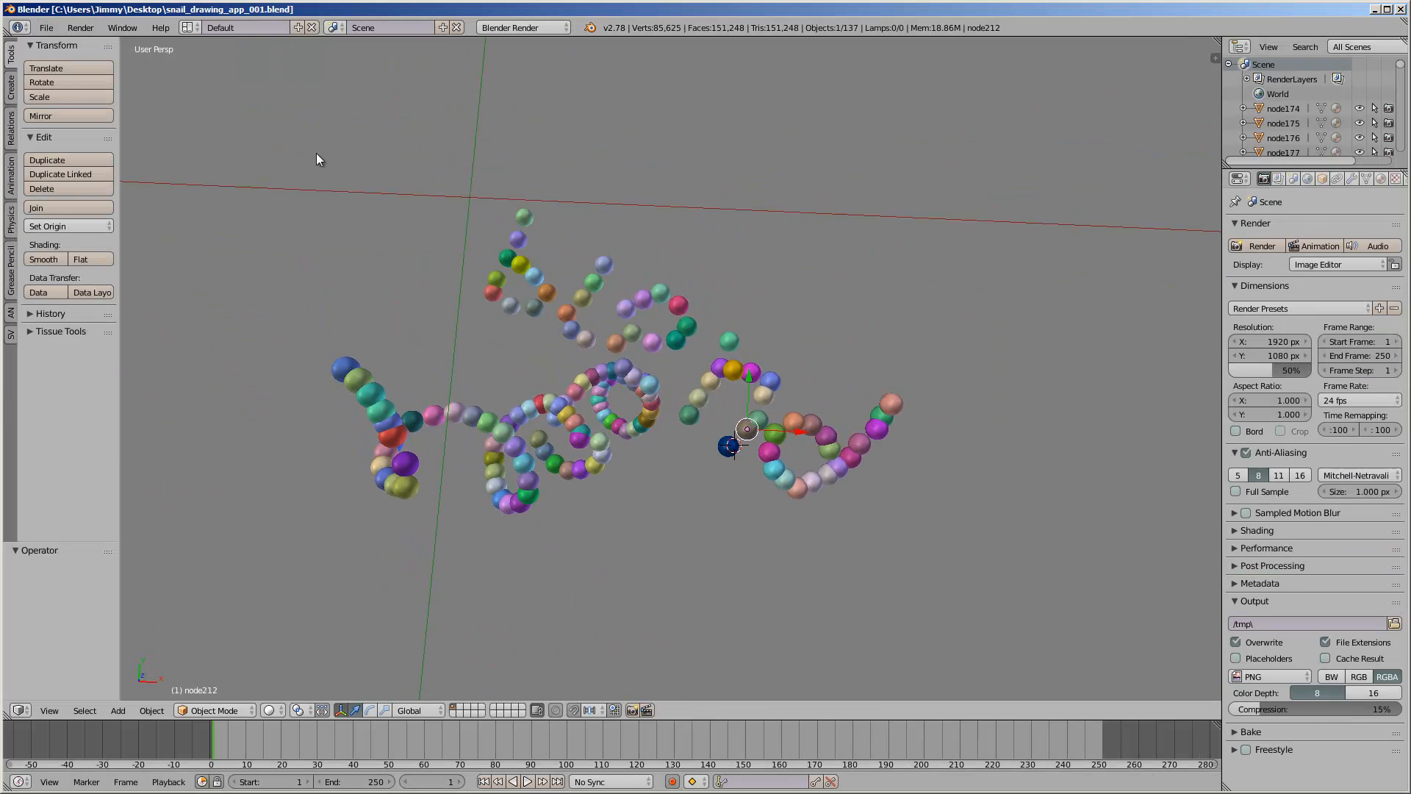
- Switch to the Compositing screen layout and merge the image editor area into the 3D view
click(189, 27)
click(213, 73)
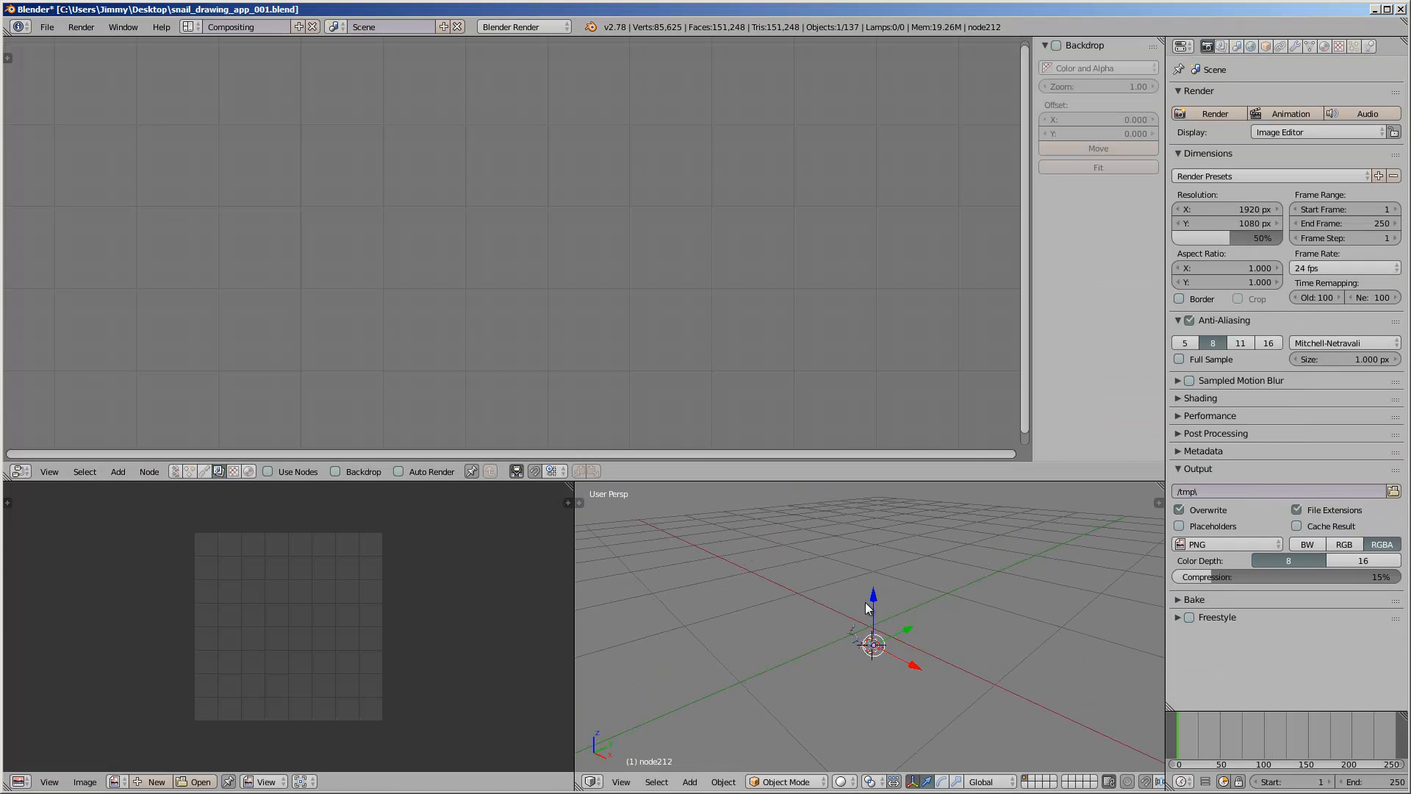
scroll(865, 609, up, 7)
middle_drag(866, 608, 740, 533)
scroll(872, 599, up, 4)
middle_drag(614, 542, 632, 545)
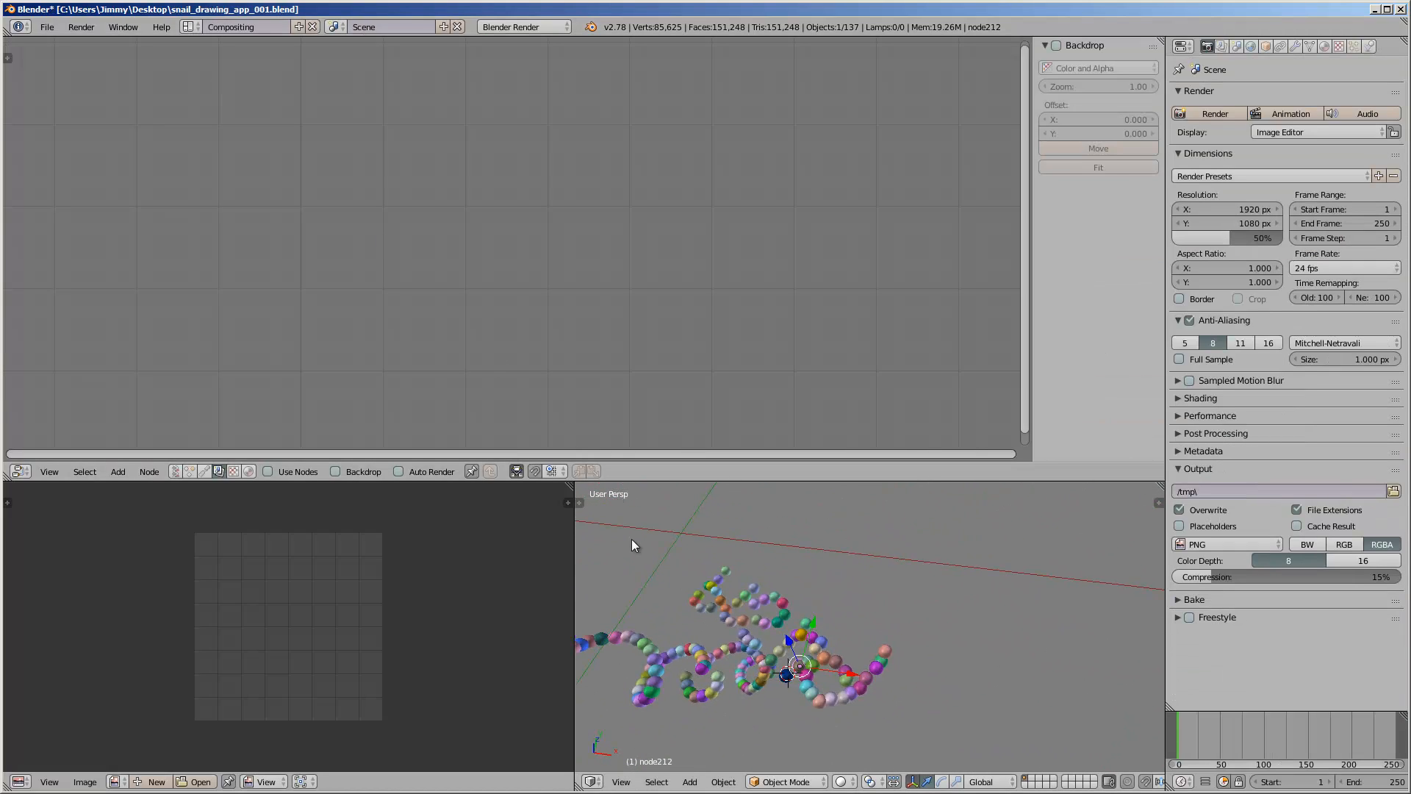
drag(579, 766, 525, 548)
shift+middle_drag(581, 630, 751, 574)
scroll(559, 610, down, 1)
middle_drag(535, 617, 594, 727)
- Circle-select all the spheres of the snail shape and delete them
right_click(504, 612)
key(a)
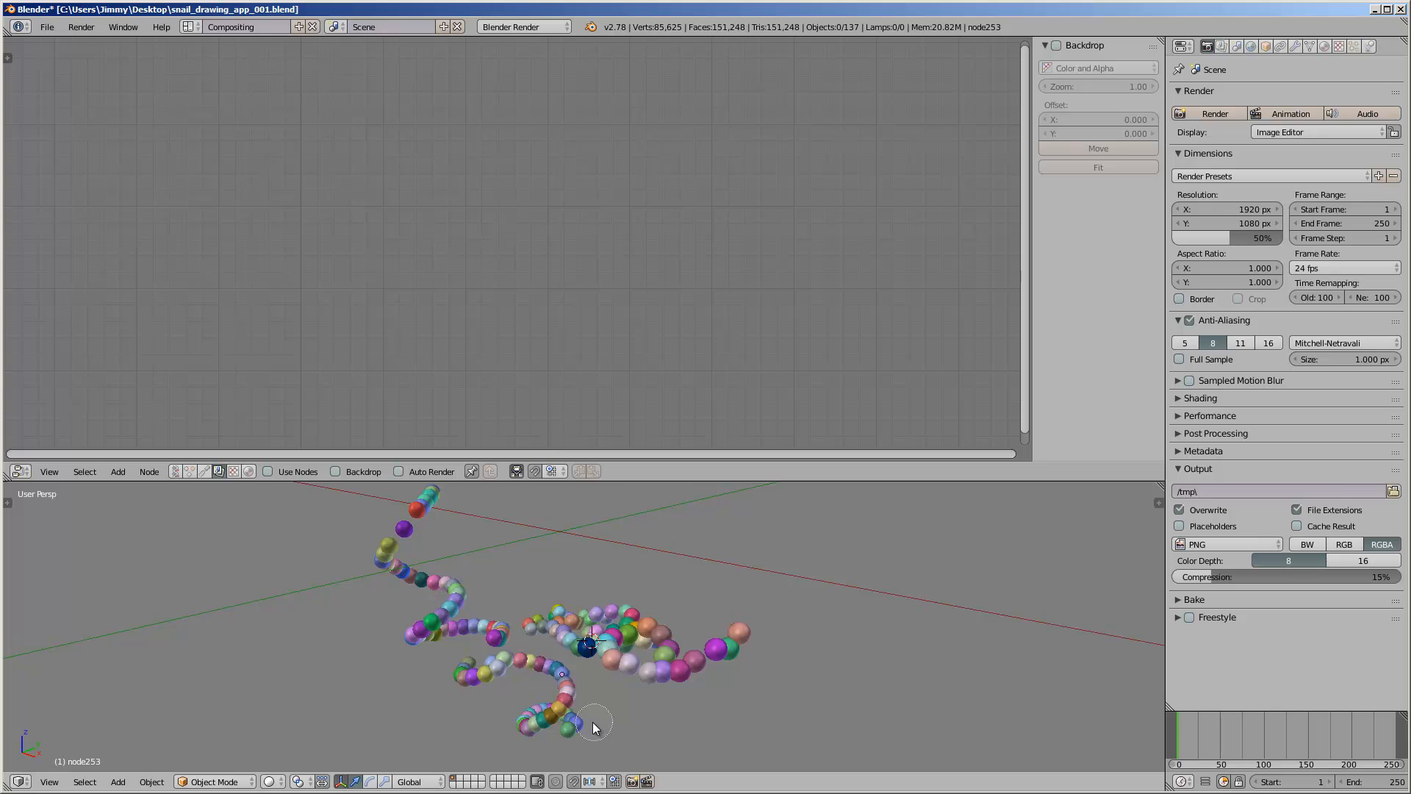
key(c)
mouse_move(592, 721)
mouse_down()
mouse_move(551, 661)
mouse_move(518, 731)
mouse_move(422, 497)
mouse_up()
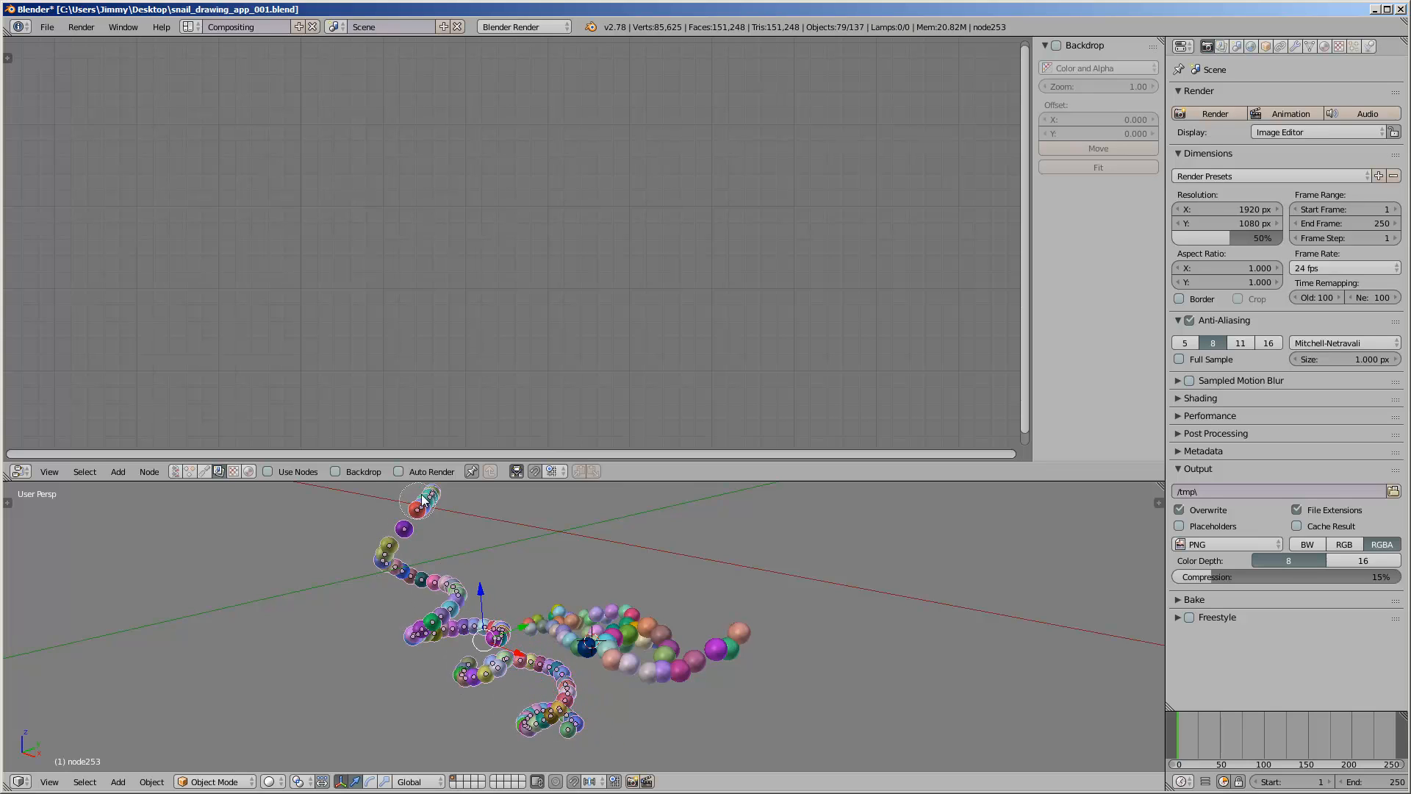
right_click(373, 560)
mouse_move(460, 604)
middle_down()
mouse_move(570, 631)
mouse_move(598, 607)
mouse_move(447, 566)
mouse_move(478, 645)
middle_up()
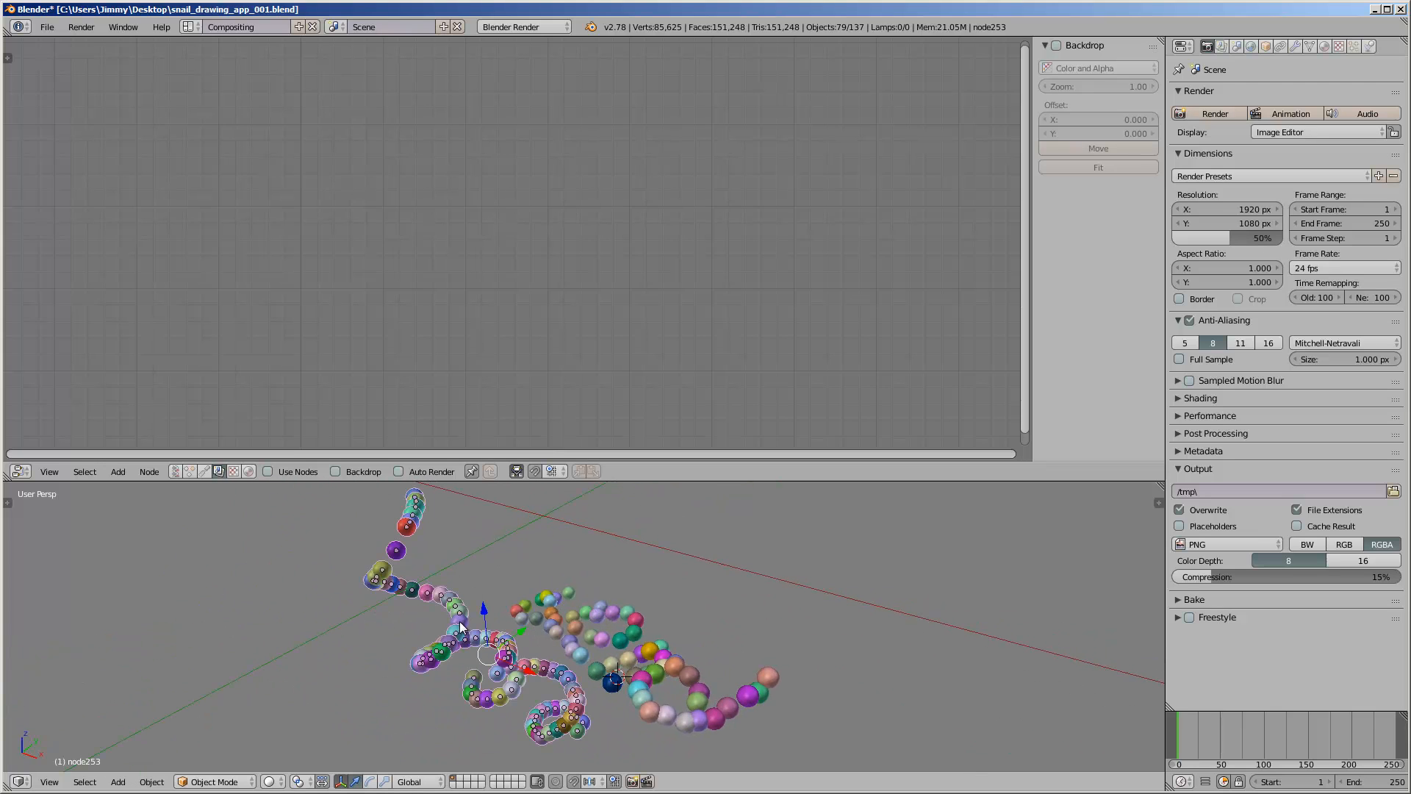
scroll(480, 631, down, 2)
key(g)
right_click(274, 632)
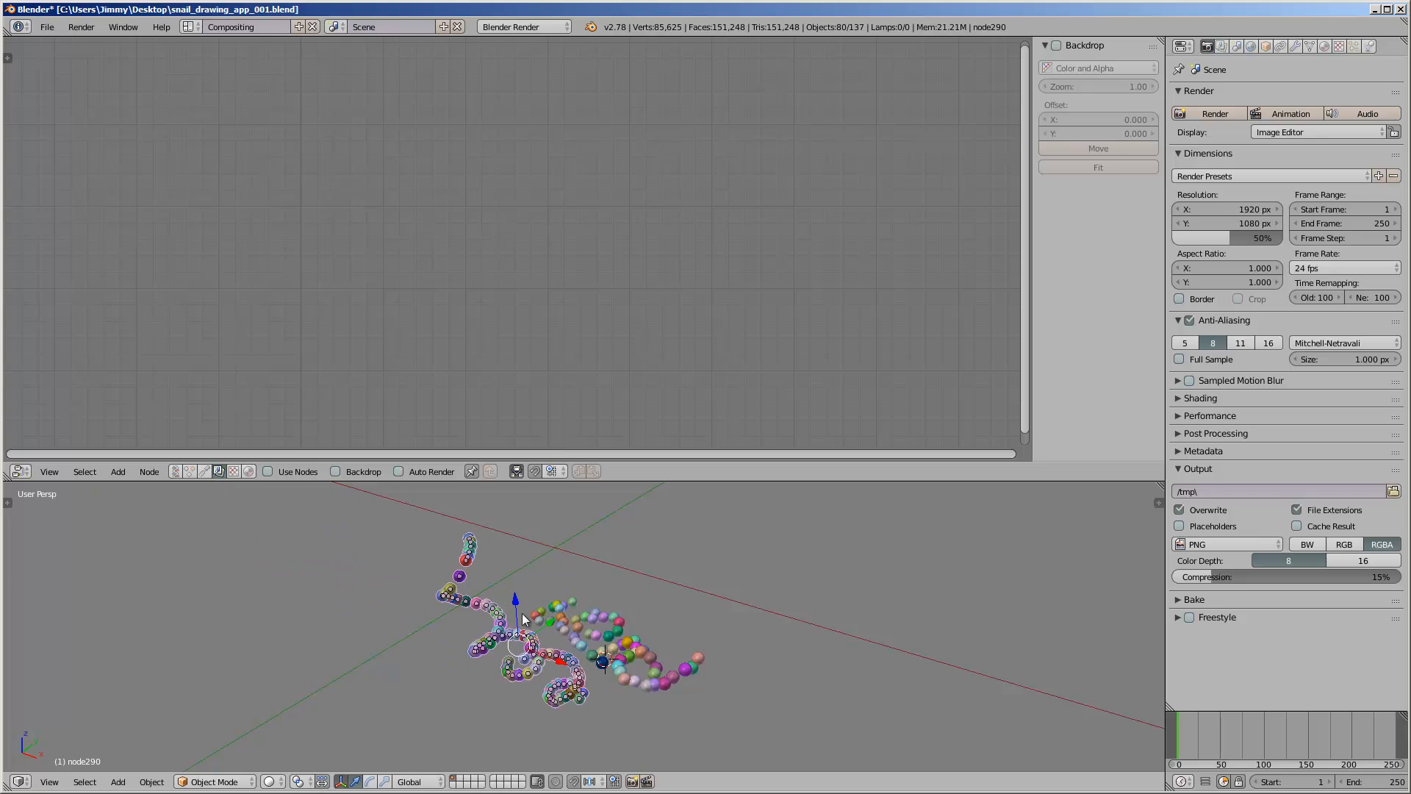
shift+right_click(526, 629)
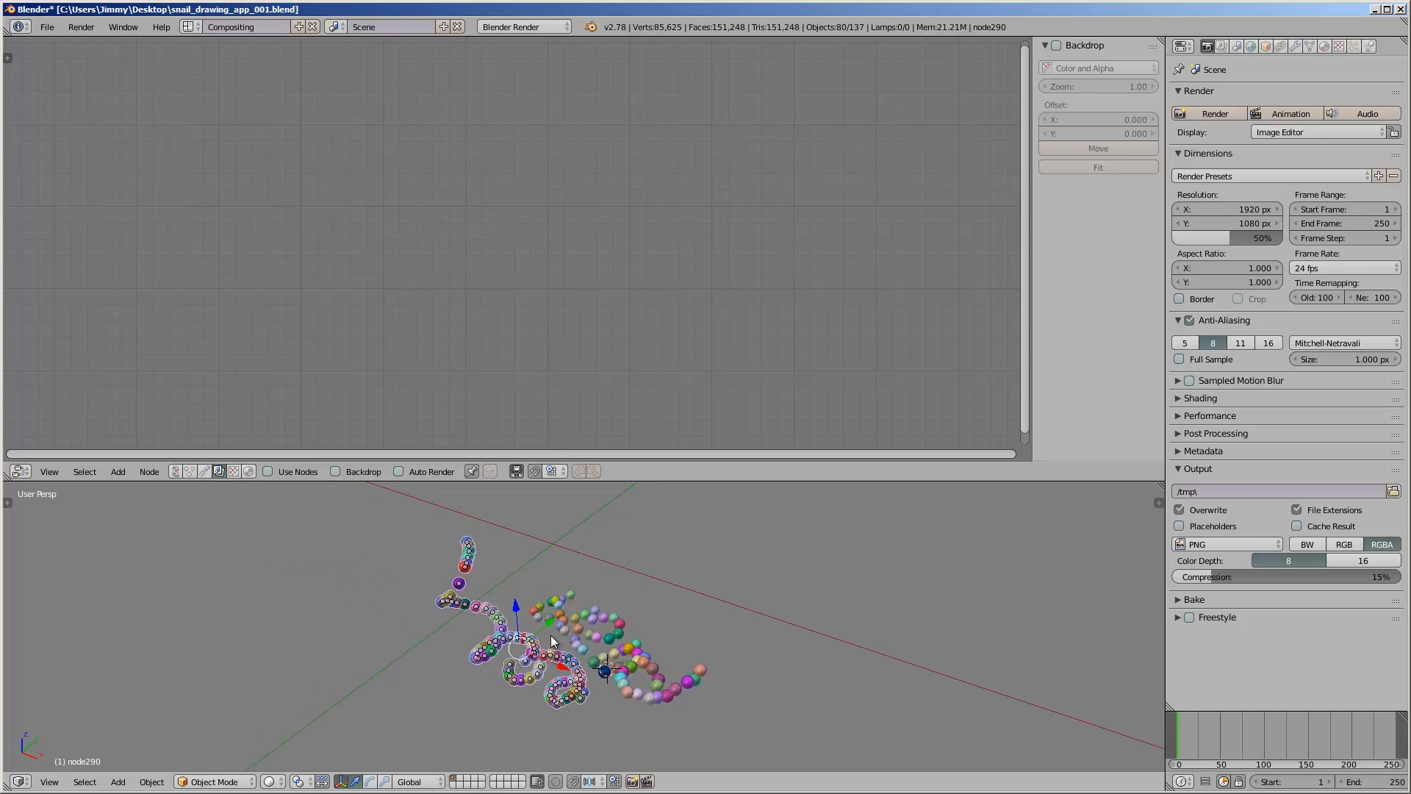
middle_drag(549, 635, 602, 585)
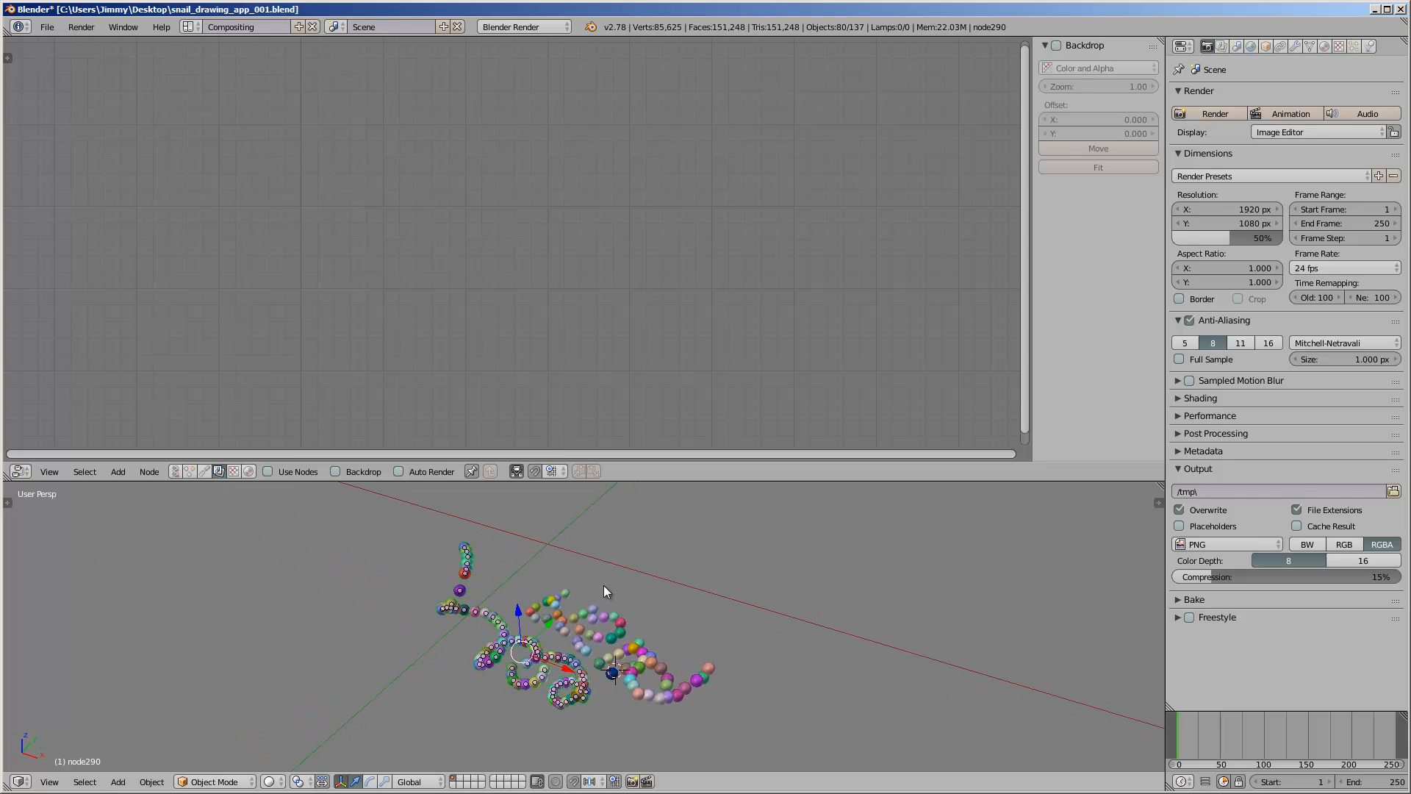
key(x)
click(606, 591)
- Box-select all the spheres of the remaining bubble lettering
middle_drag(606, 591, 572, 615)
key(b)
drag(423, 518, 856, 676)
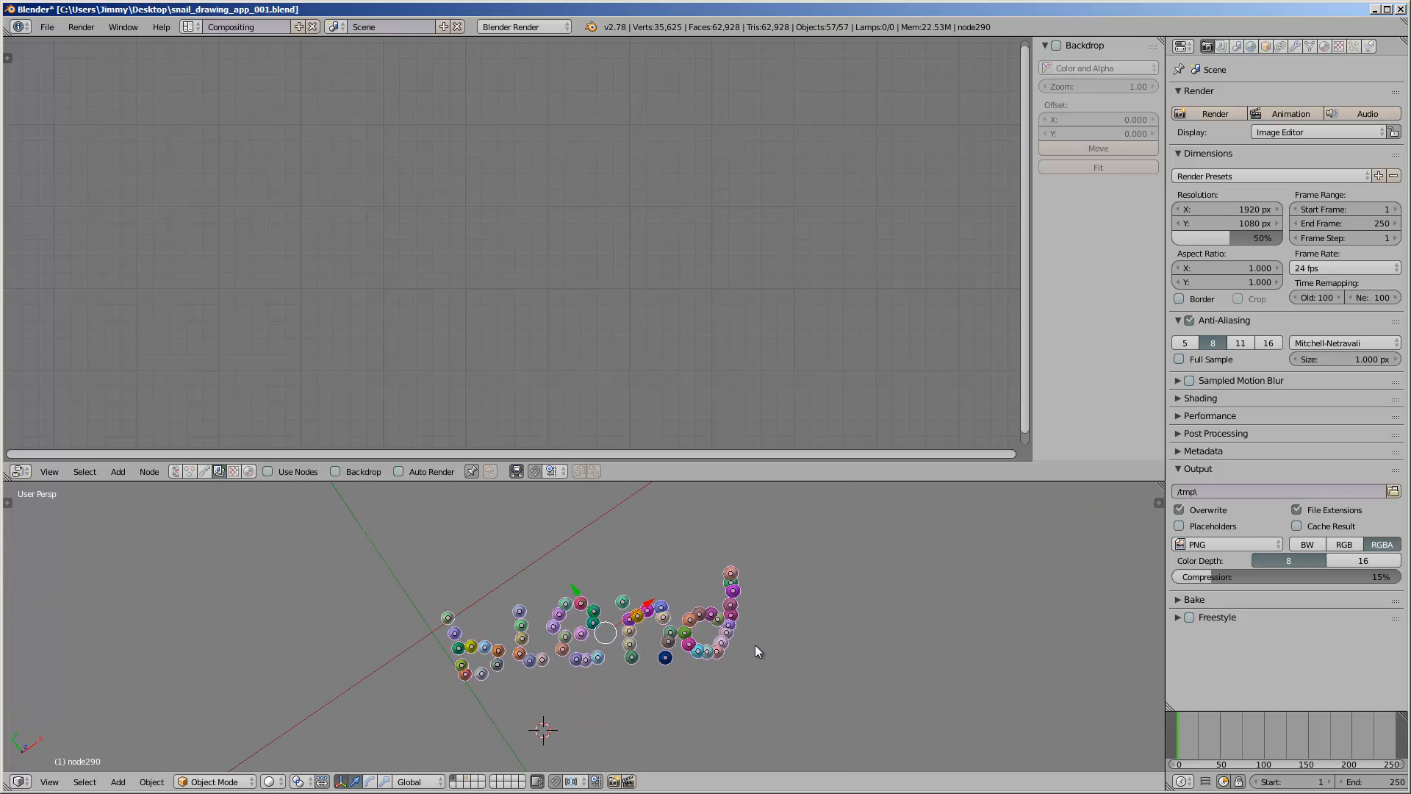
middle_drag(756, 646, 715, 629)
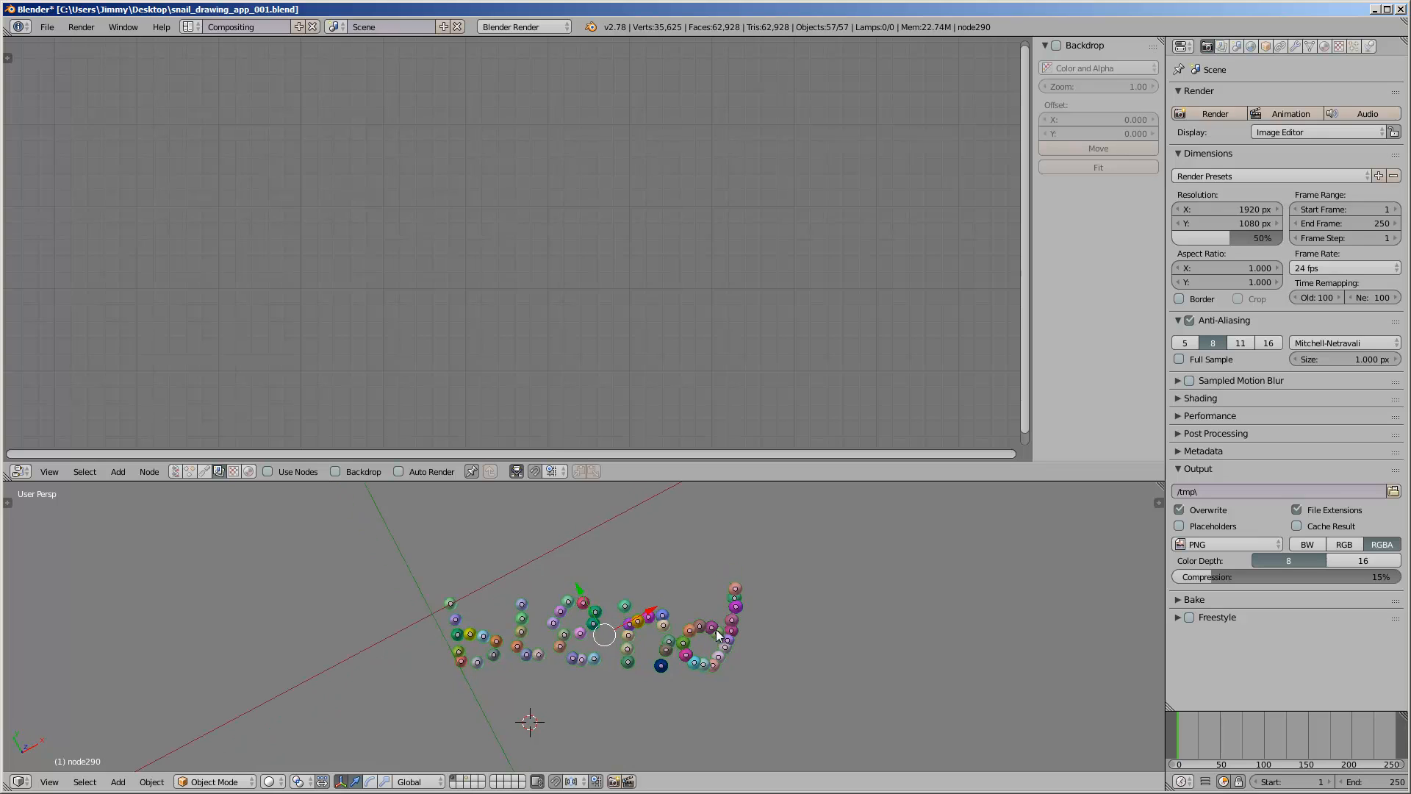
- Save over snail_drawing_app_001.blend and set the node editor to Sverchok node trees
key(ctrl+s)
click(716, 628)
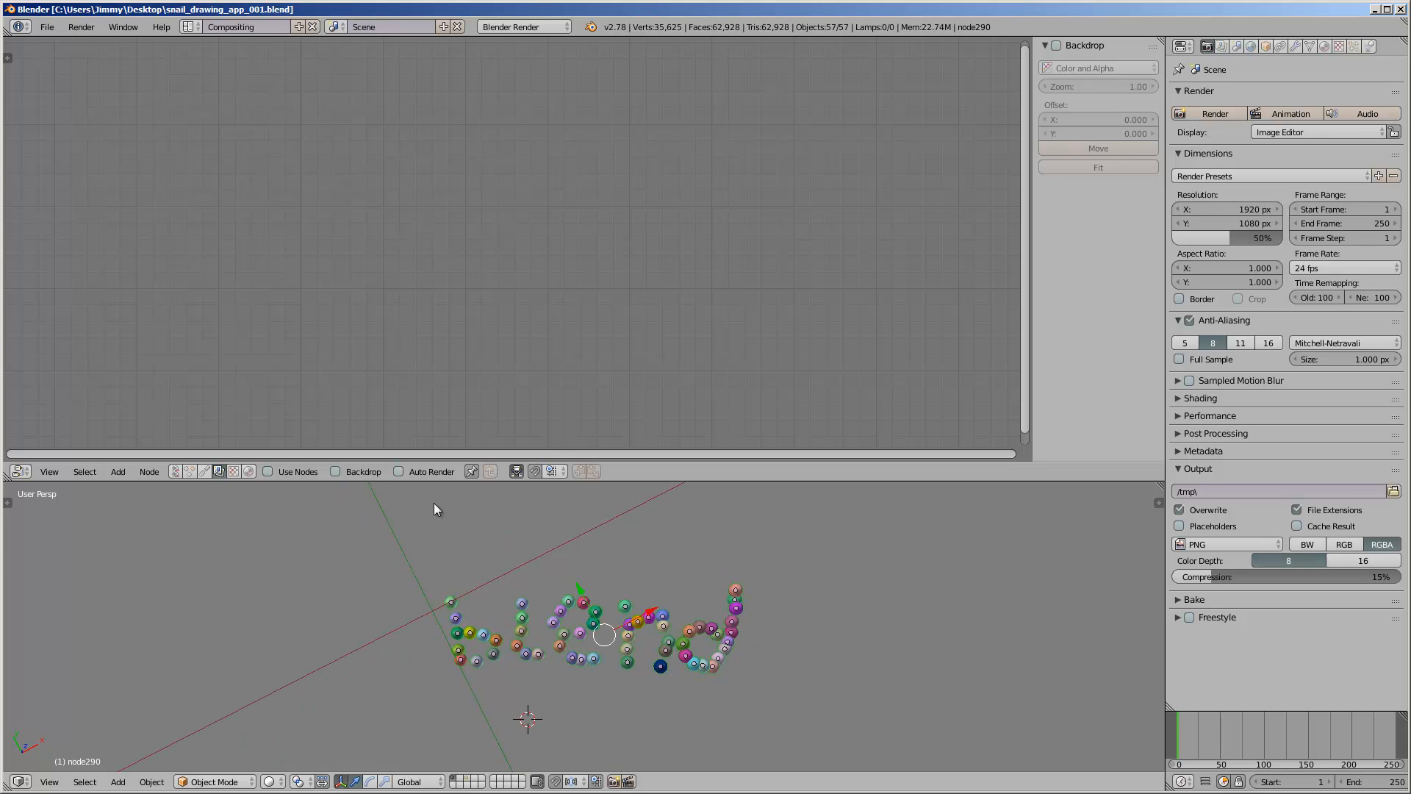
click(175, 471)
click(45, 28)
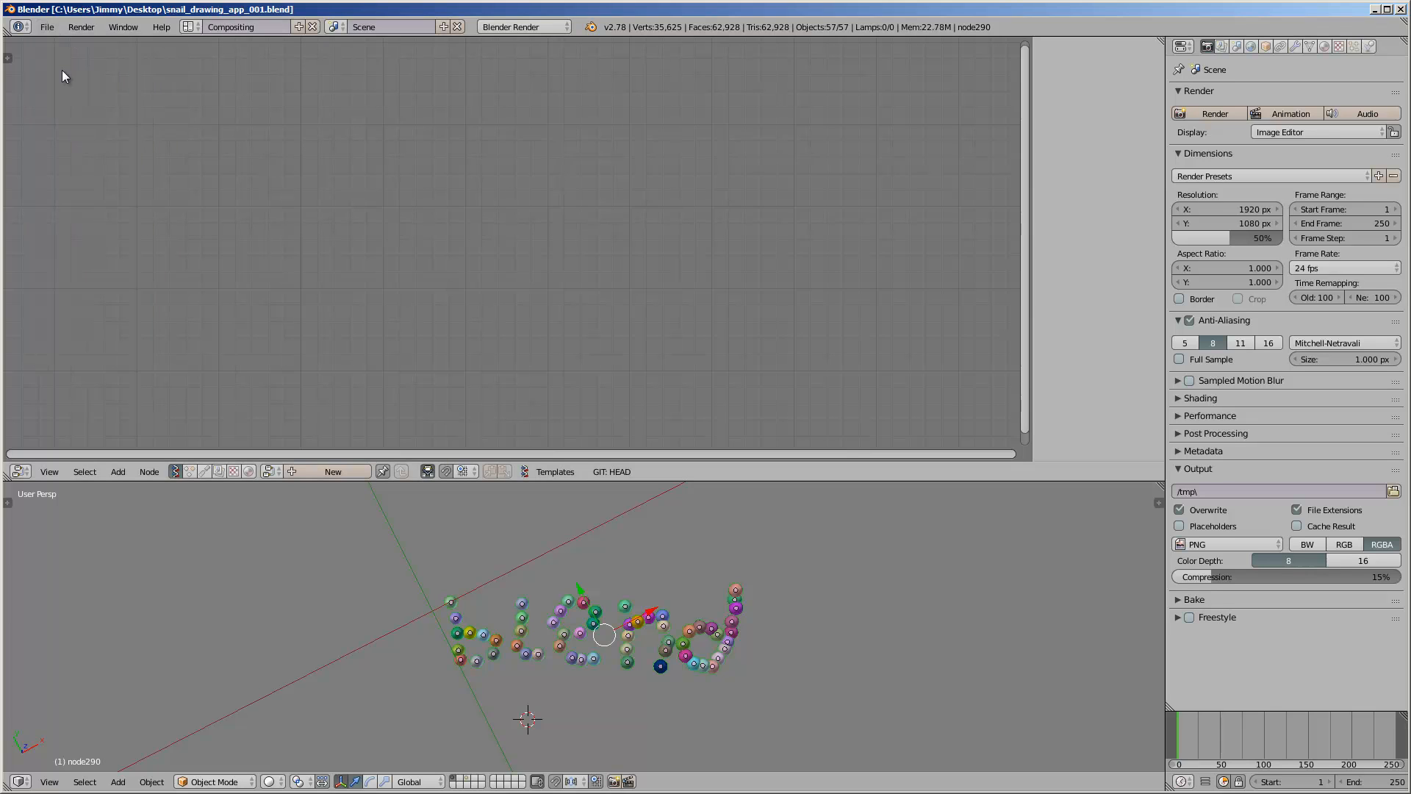
- Open the recent file stairways_006.blend and export the Stroke_Slicing node tree to a gist
click(44, 27)
mouse_move(127, 71)
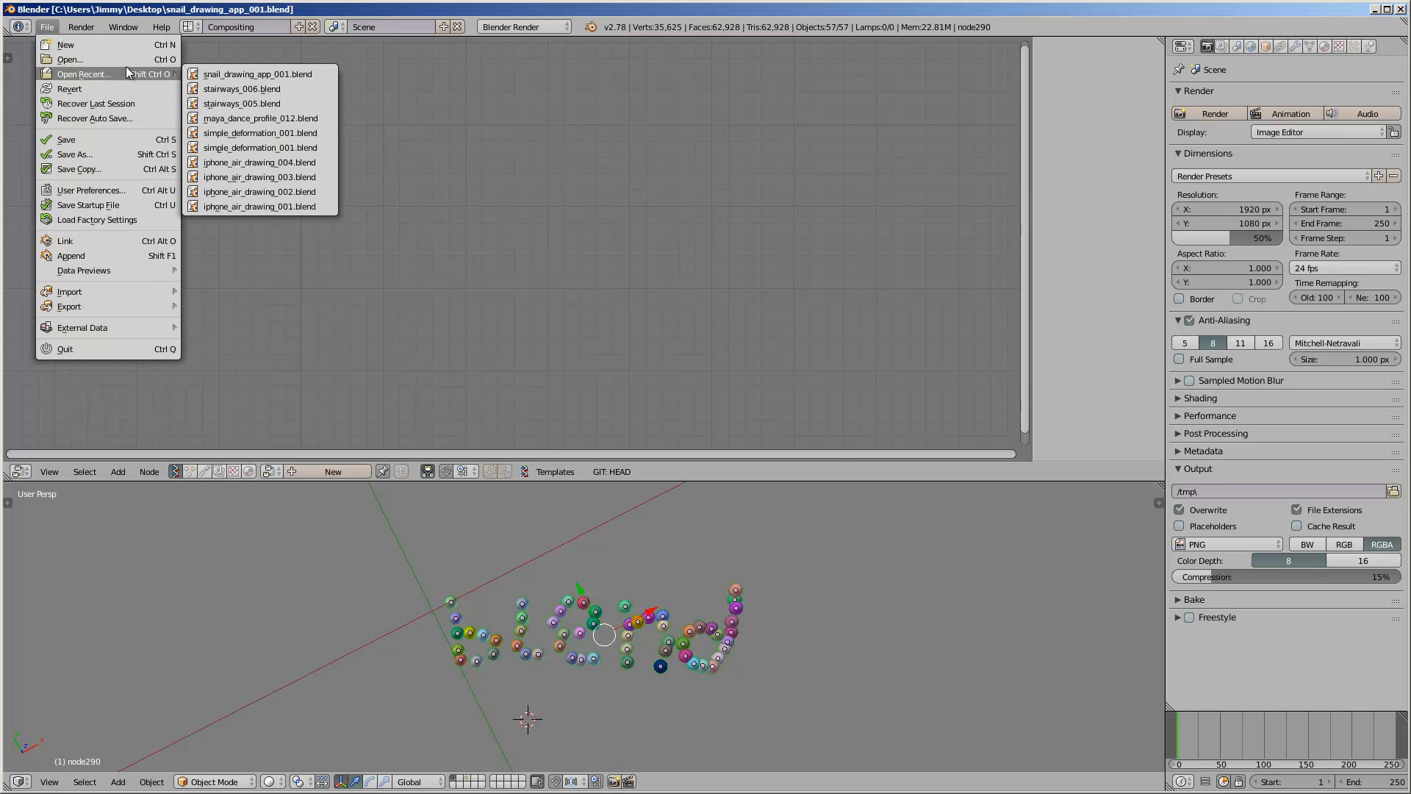
click(278, 88)
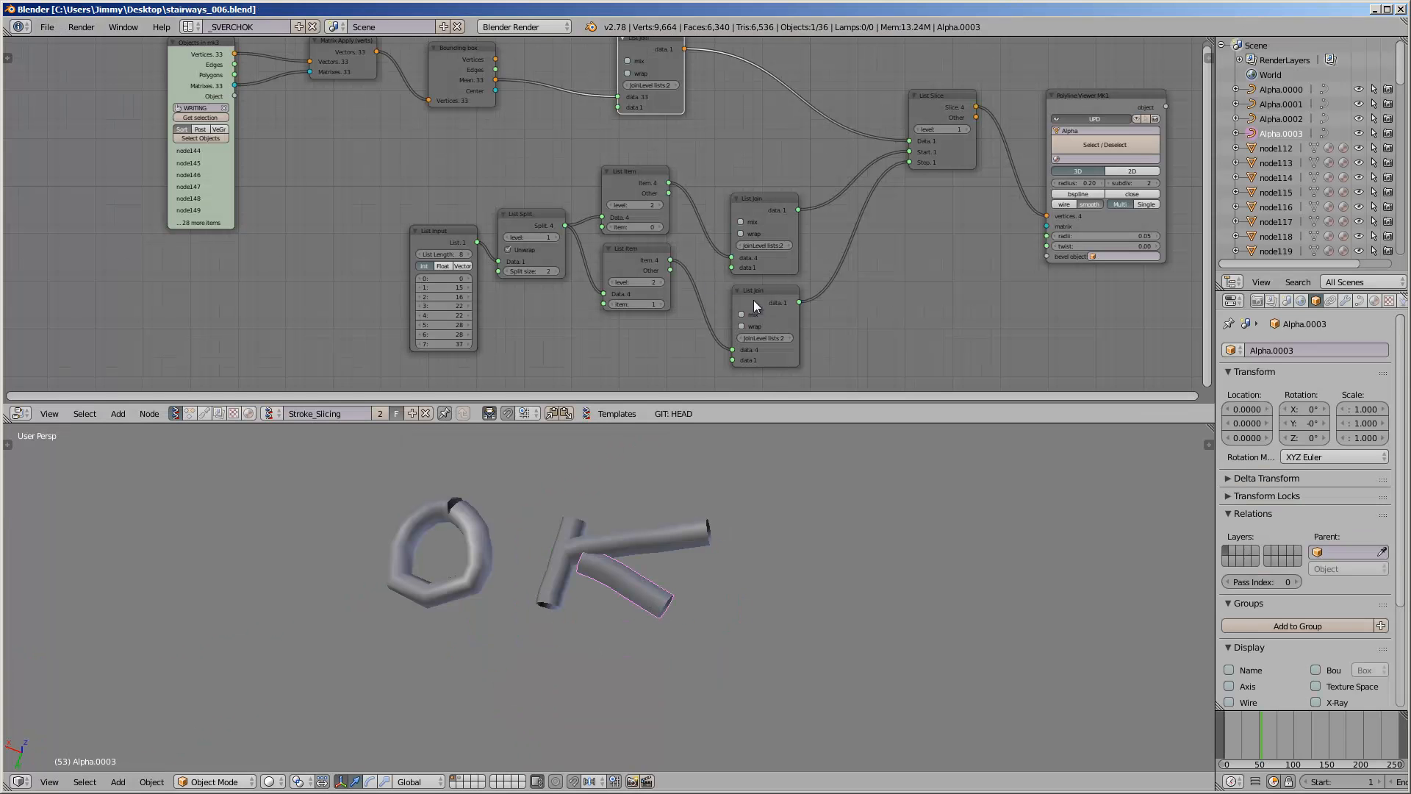
click(1206, 59)
click(1138, 232)
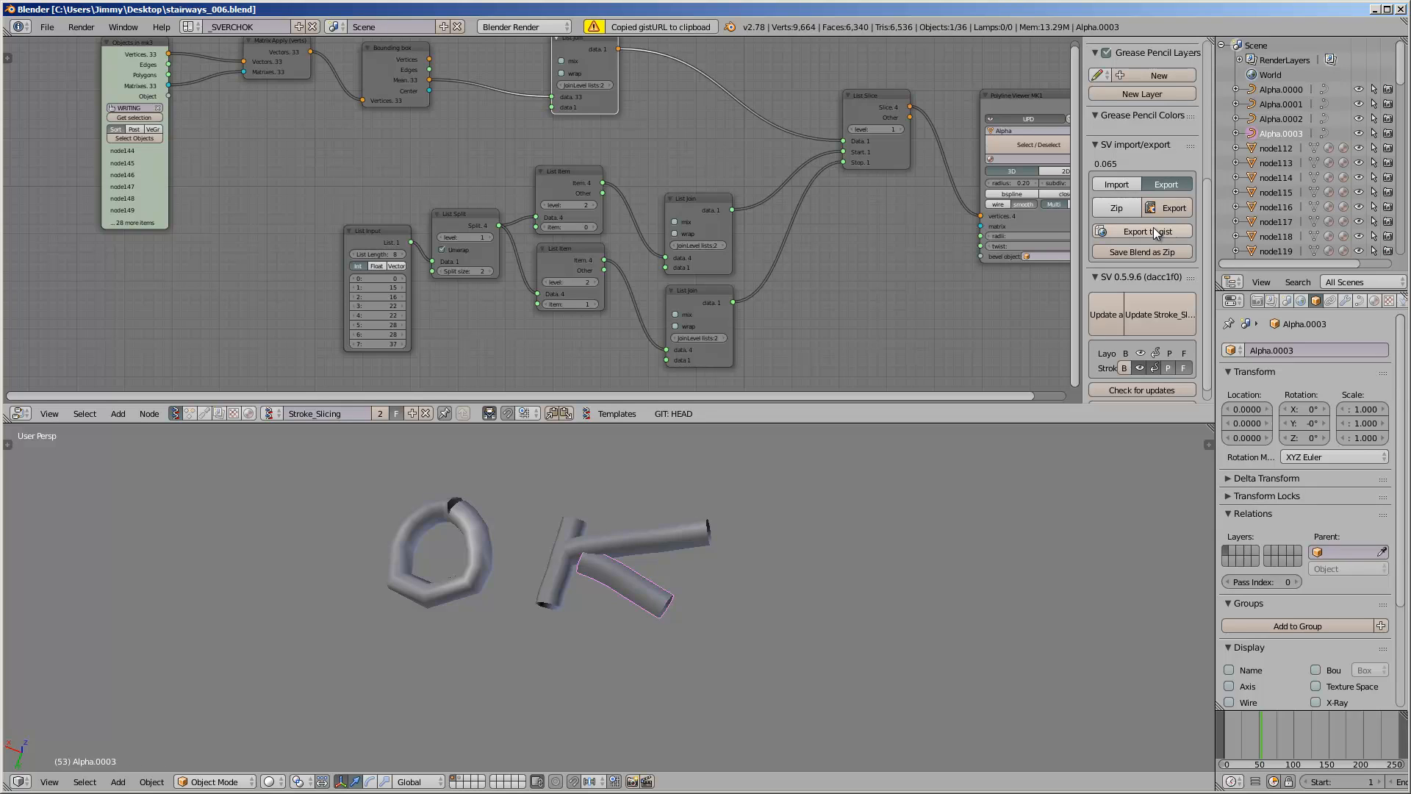
- Reopen the recent file snail_drawing_app_001.blend
click(51, 30)
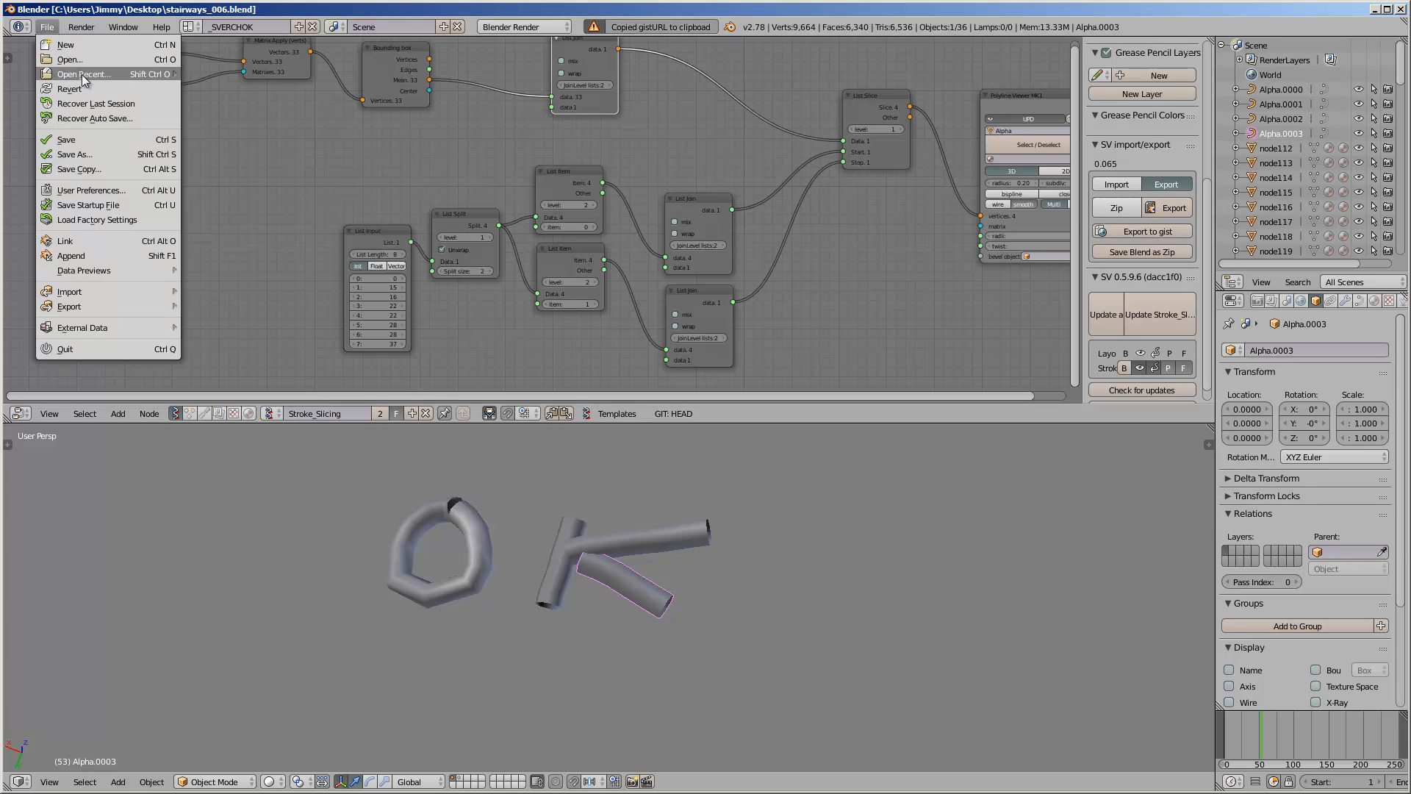
mouse_move(84, 74)
click(232, 89)
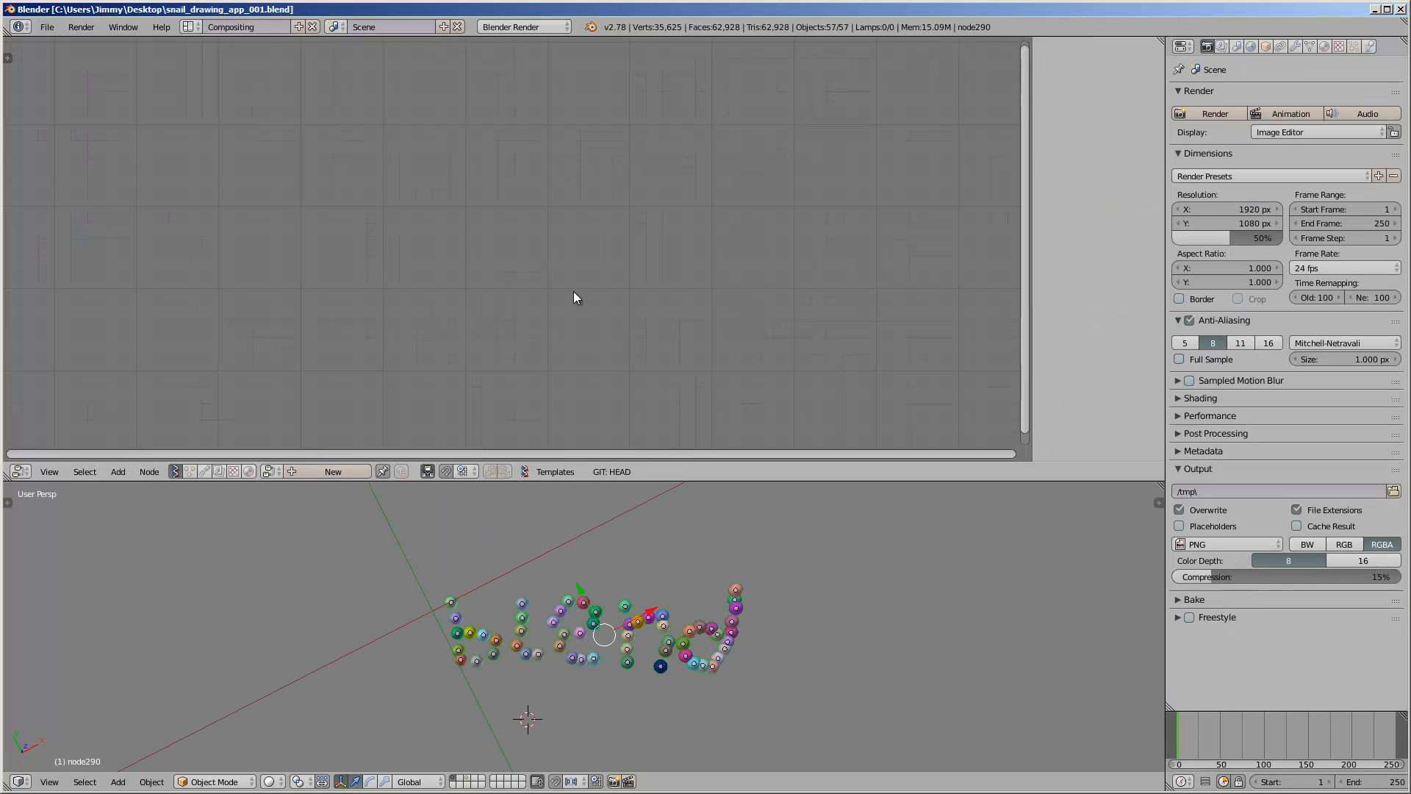
- Create a new Sverchok node tree and import the Stroke_Slicing setup into it from its gist
click(332, 471)
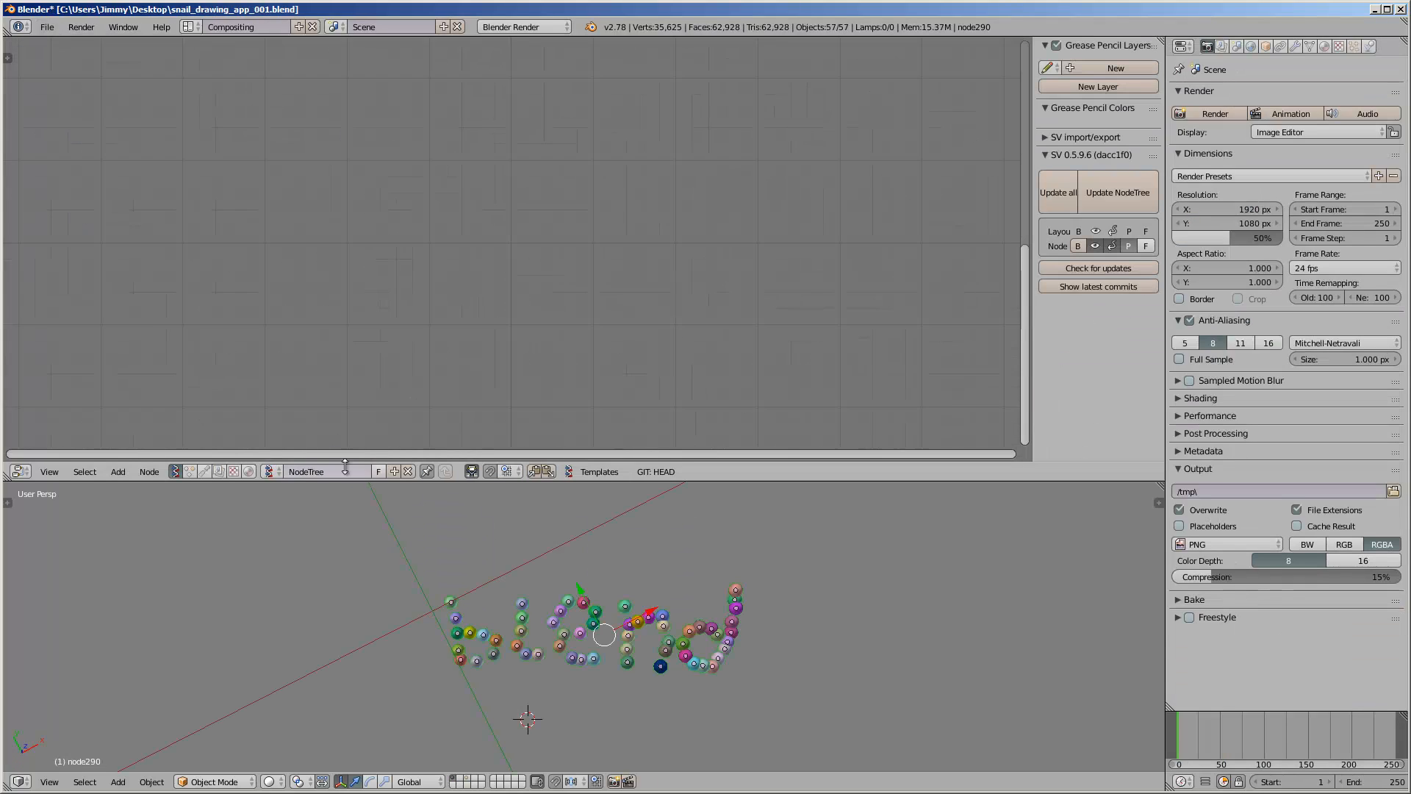
click(1086, 137)
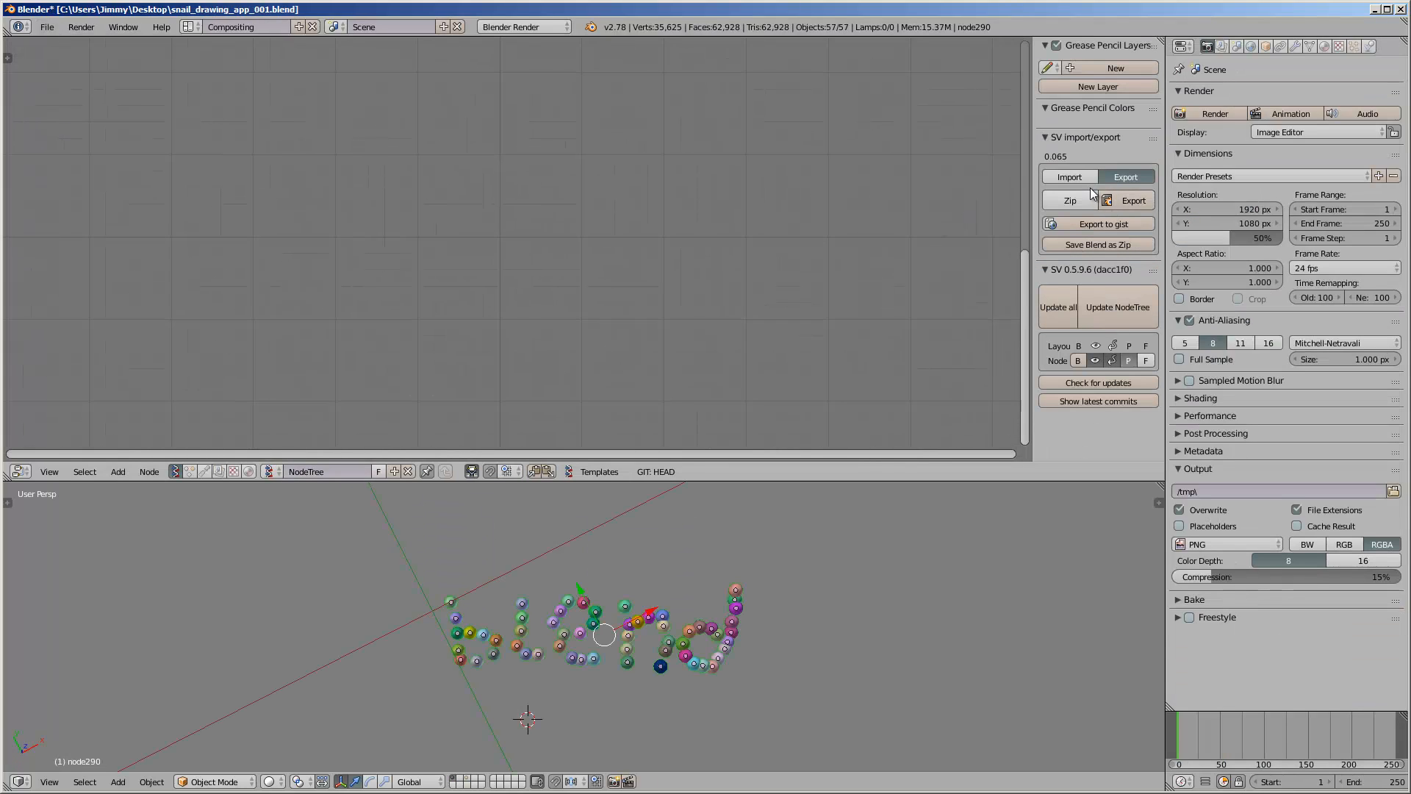
click(1086, 177)
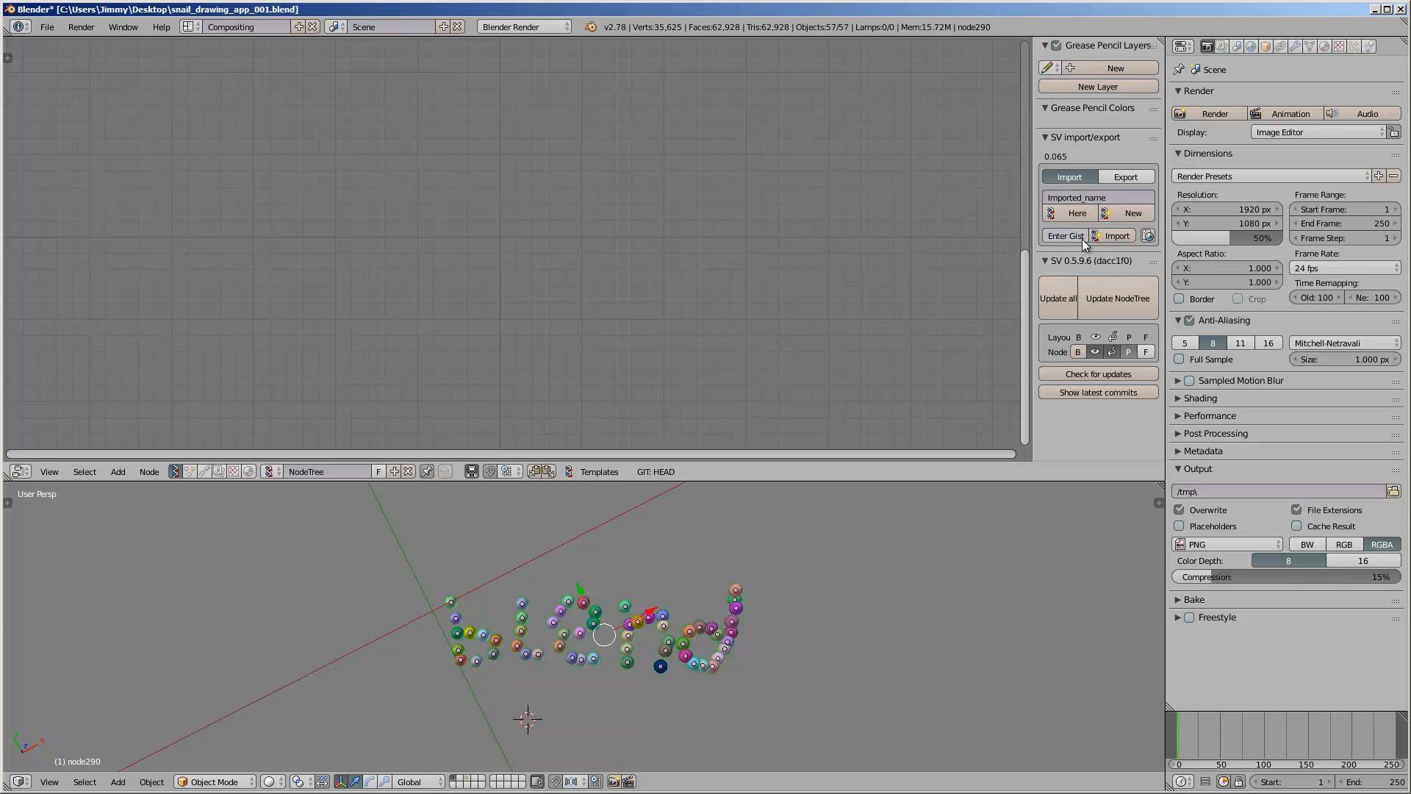
text(7fa22852)
scroll(870, 269, down, 8)
middle_drag(663, 240, 694, 225)
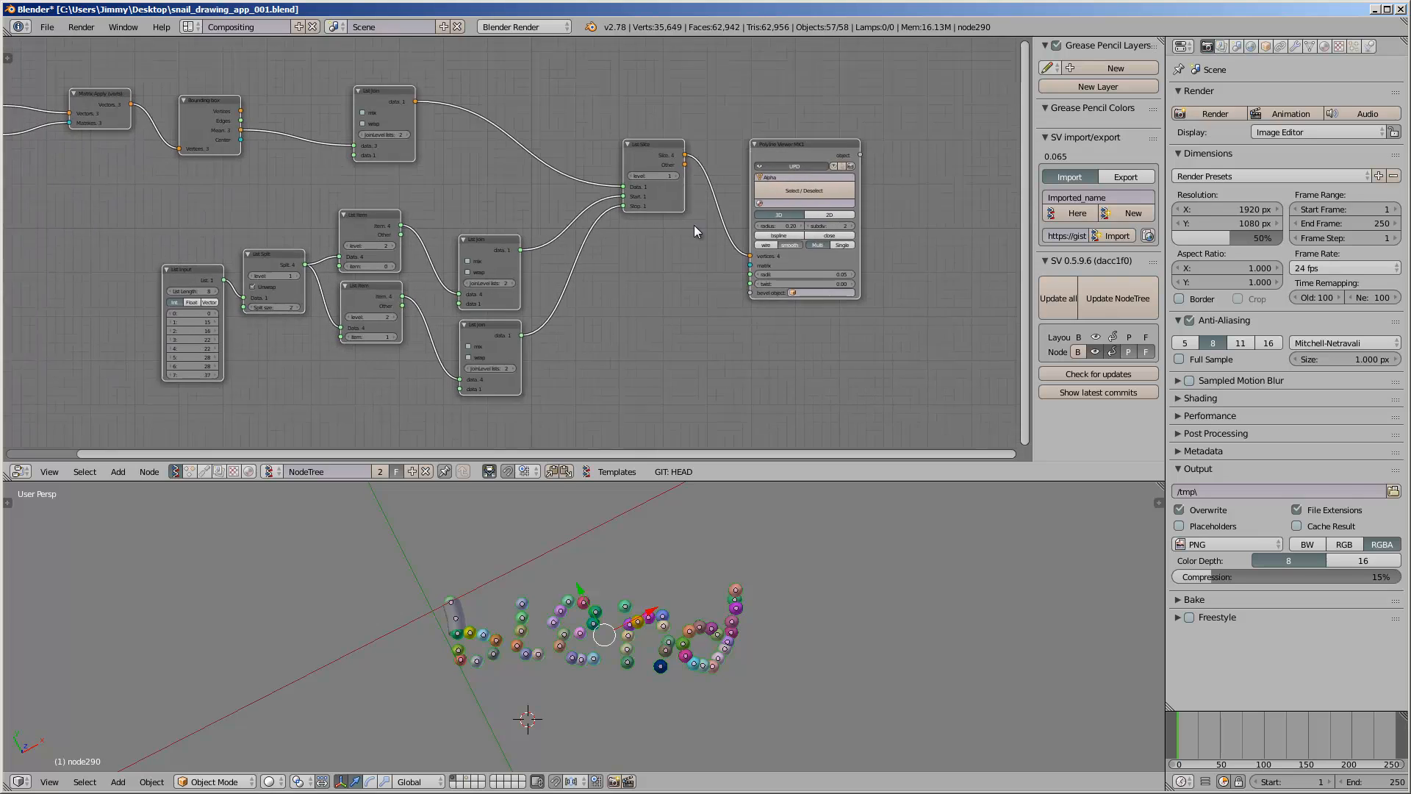
- Set the Objects In node's group to Group.001, load its objects into the node, and save the file
middle_drag(318, 217, 465, 219)
middle_drag(109, 205, 219, 204)
scroll(219, 204, up, 3)
middle_drag(361, 377, 395, 388)
scroll(235, 202, up, 2)
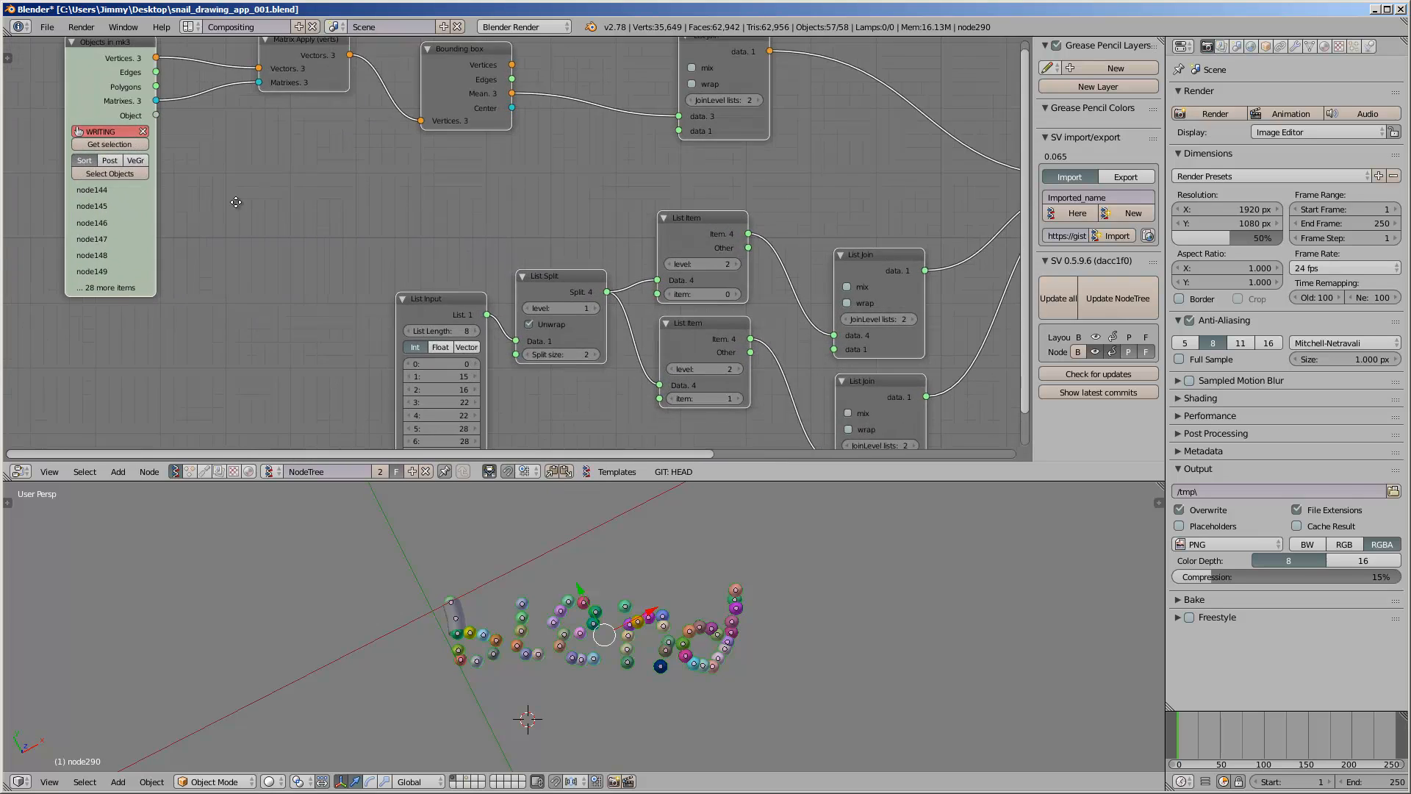
middle_drag(236, 202, 441, 242)
click(305, 172)
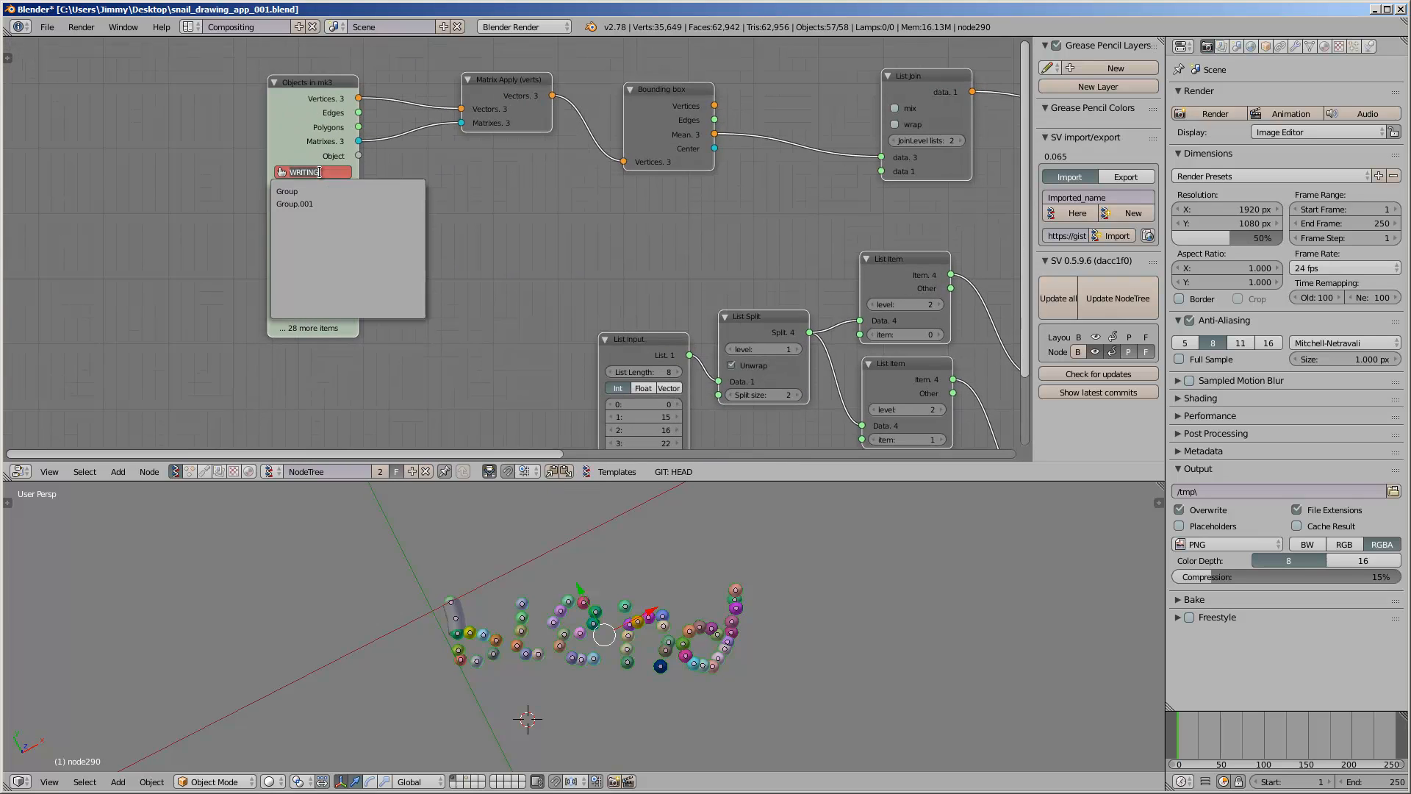
click(342, 204)
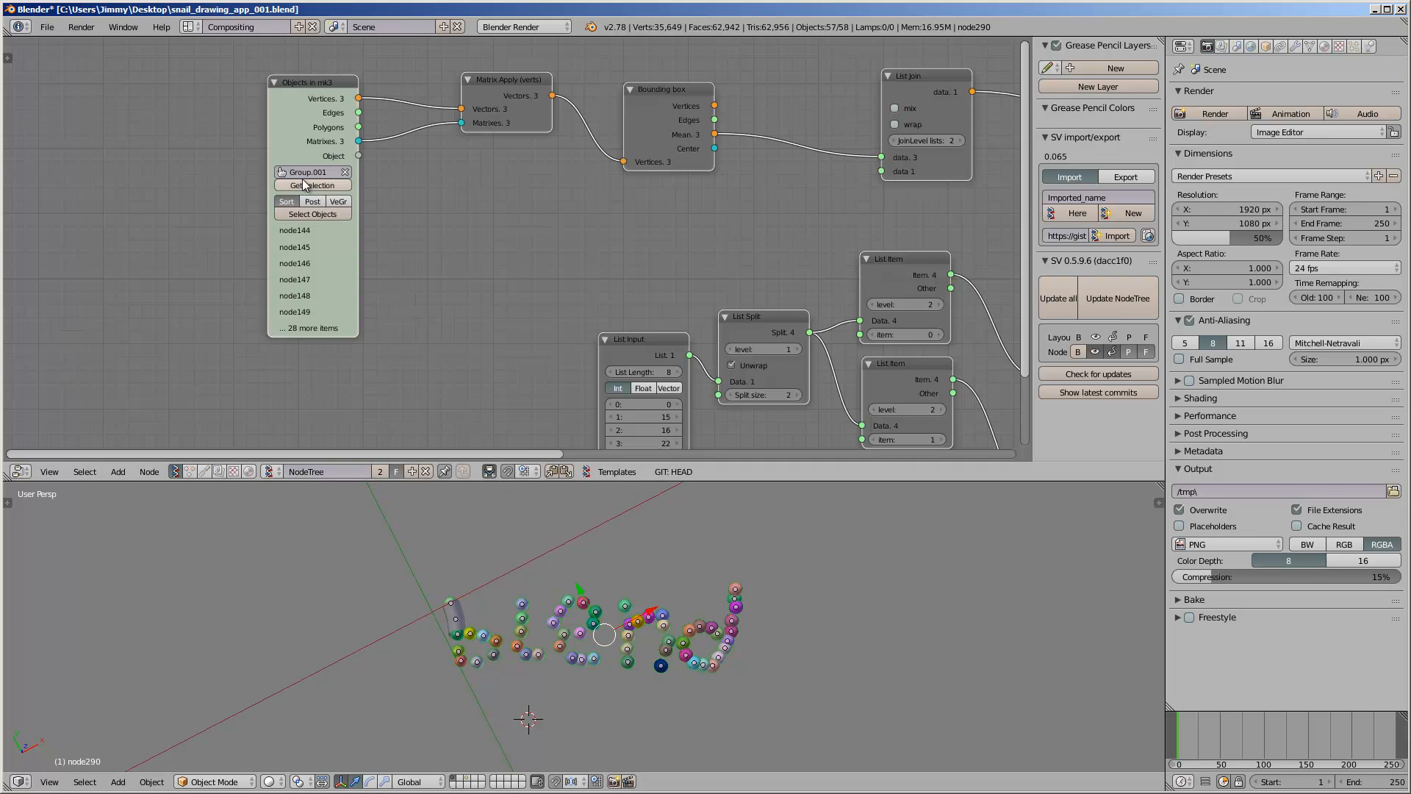
scroll(588, 591, up, 2)
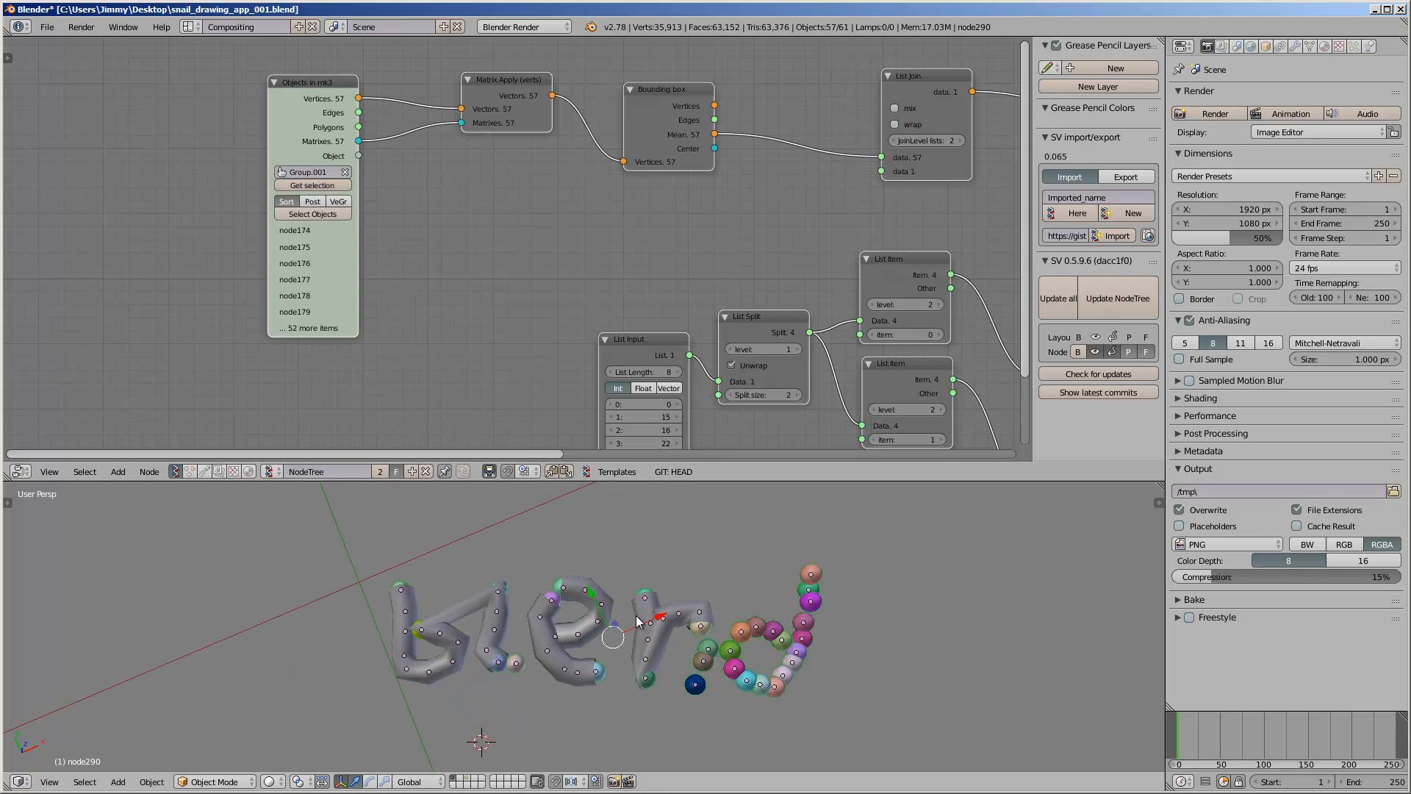
mouse_move(636, 622)
middle_down()
mouse_move(677, 628)
mouse_move(657, 636)
mouse_move(611, 611)
middle_up()
scroll(623, 609, up, 1)
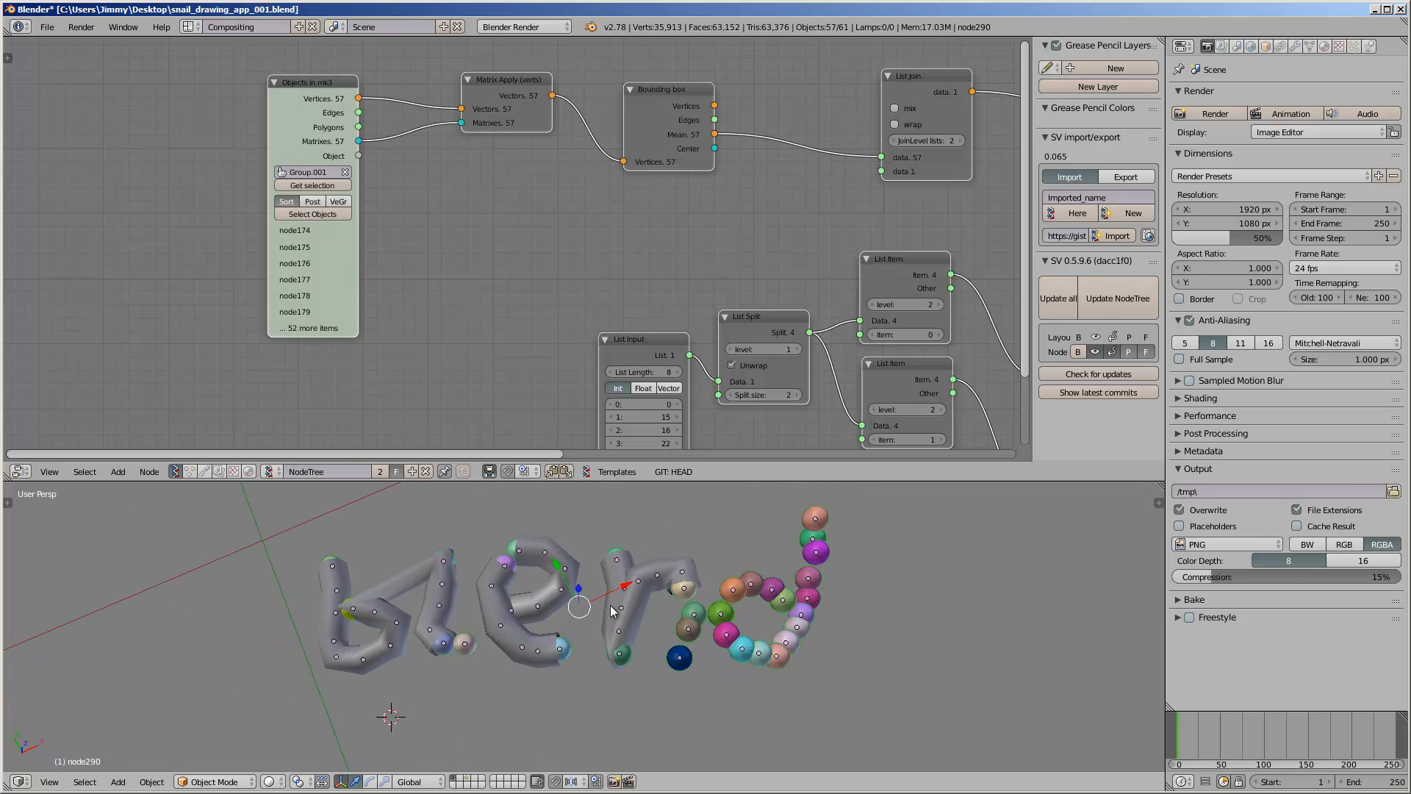
key(ctrl+s)
- Set the List Input node's list length to 2 and save over snail_drawing_app_001.blend
middle_drag(677, 292, 461, 137)
scroll(461, 137, up, 2)
scroll(411, 216, up, 1)
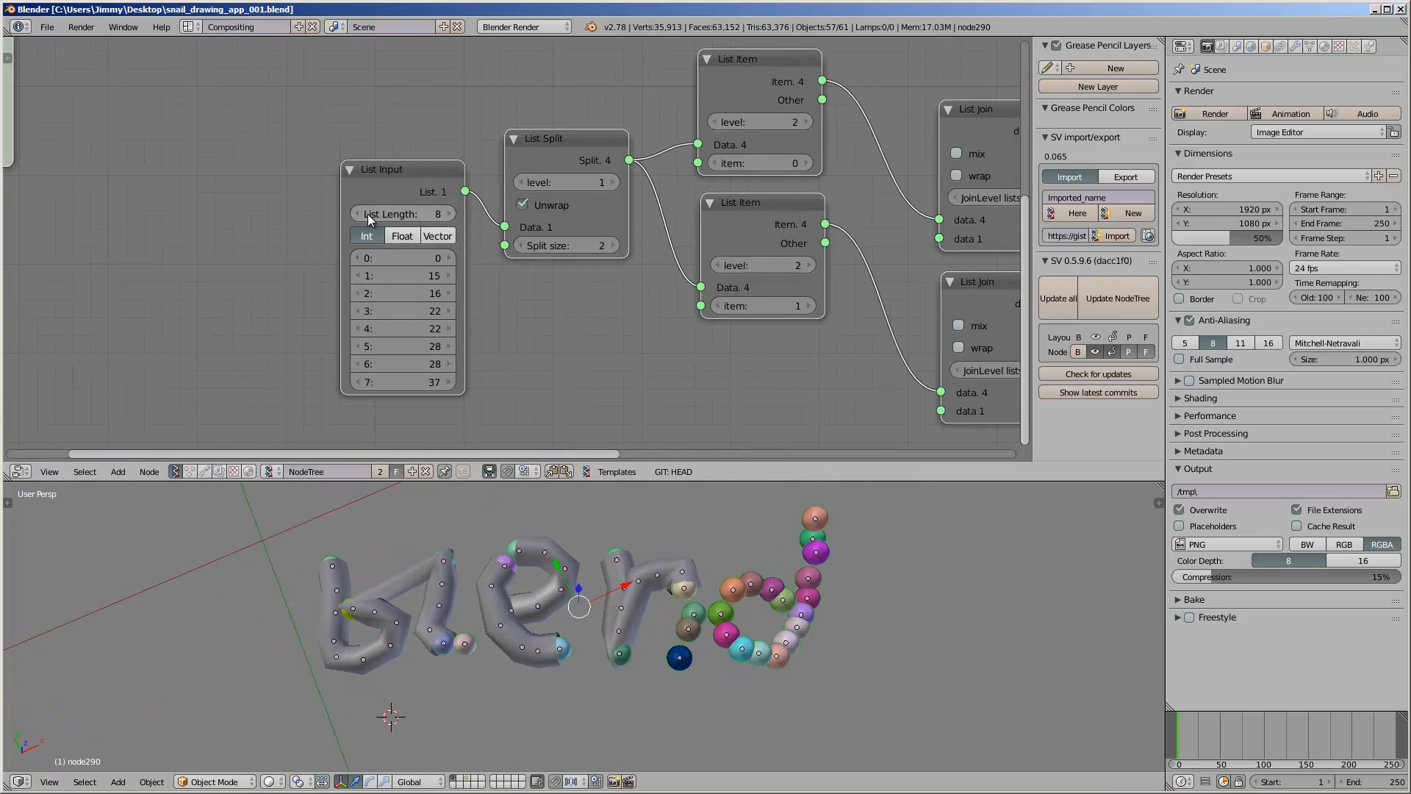
click(410, 215)
text(2)
key(Return)
scroll(288, 198, up, 1)
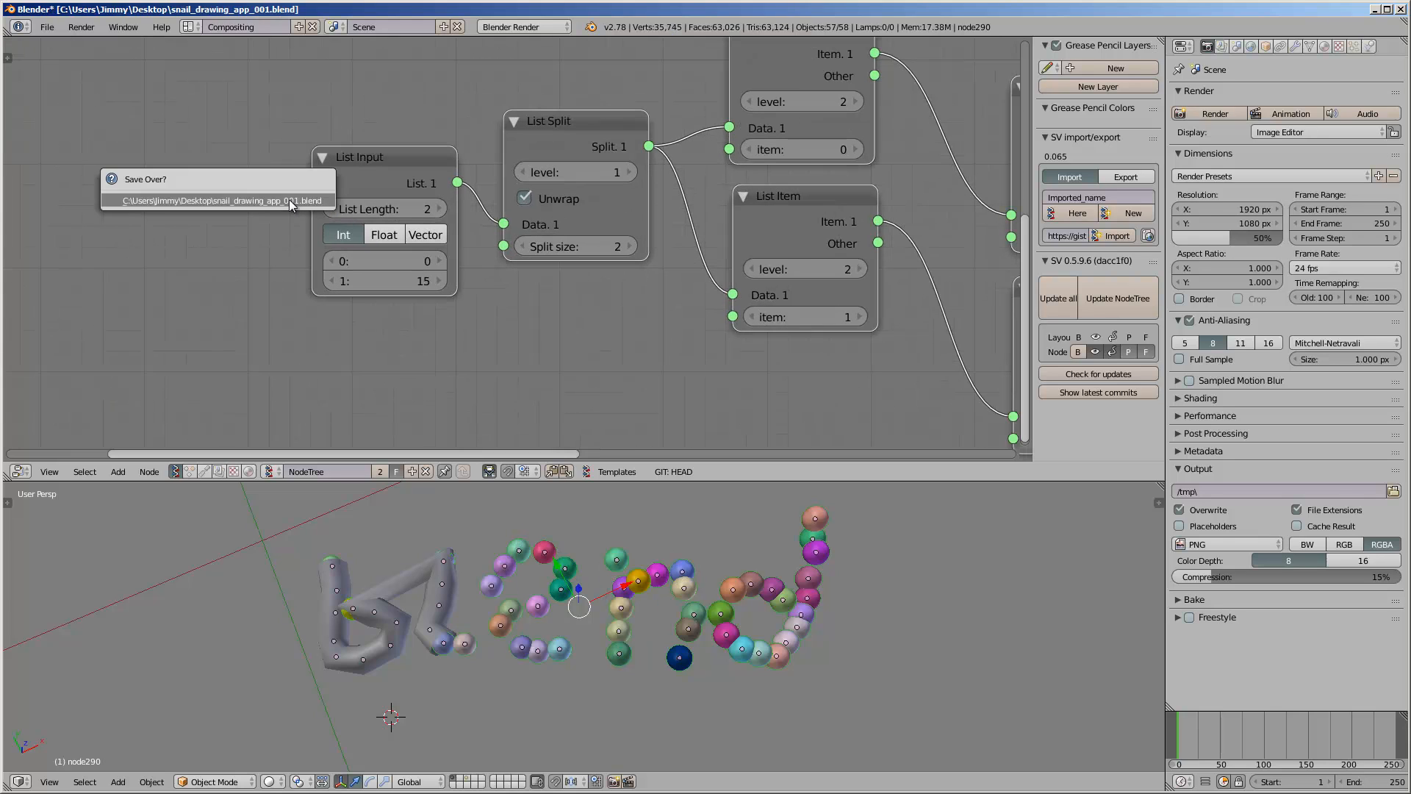
- Set item 1 of the List Input node to 10
scroll(377, 263, up, 5)
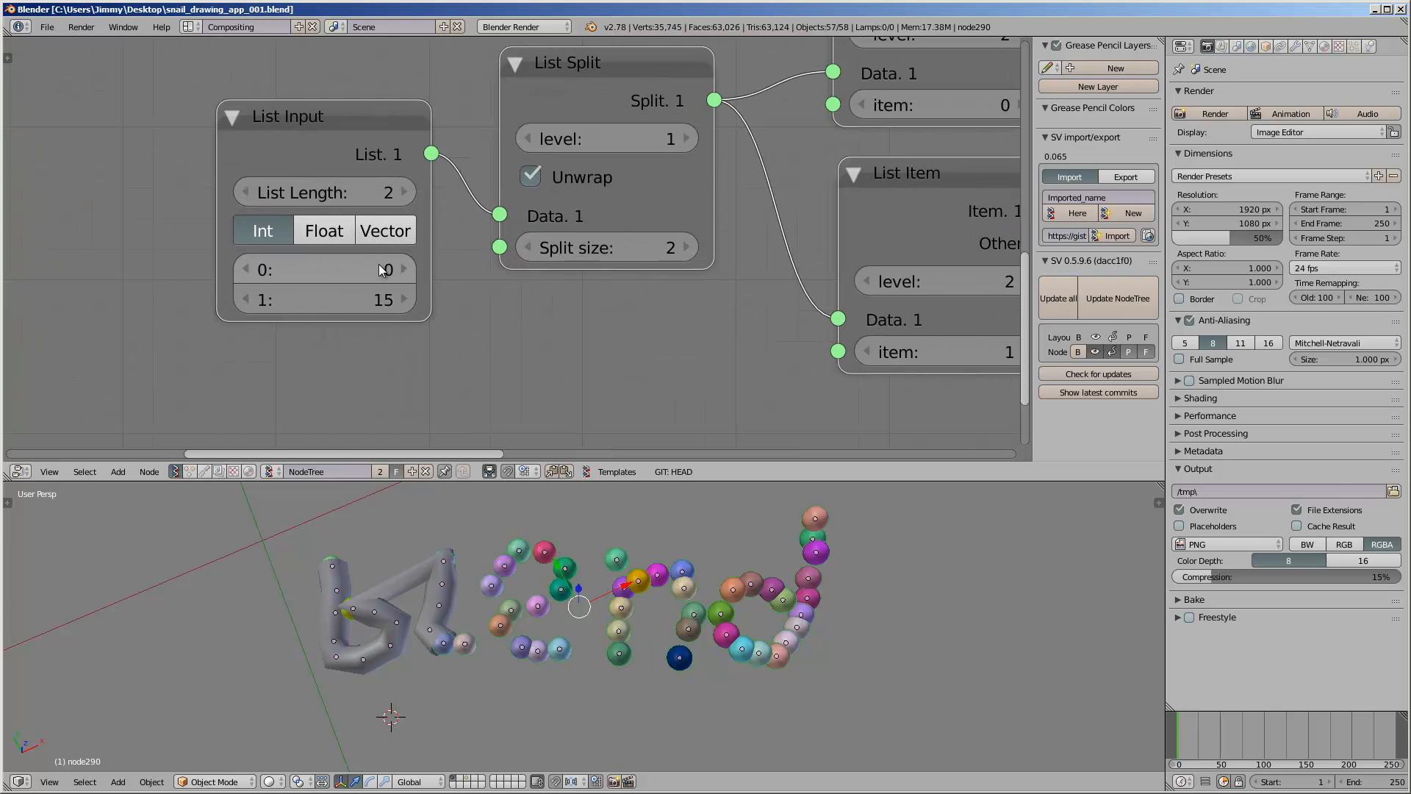
middle_drag(378, 263, 371, 276)
drag(354, 314, 341, 315)
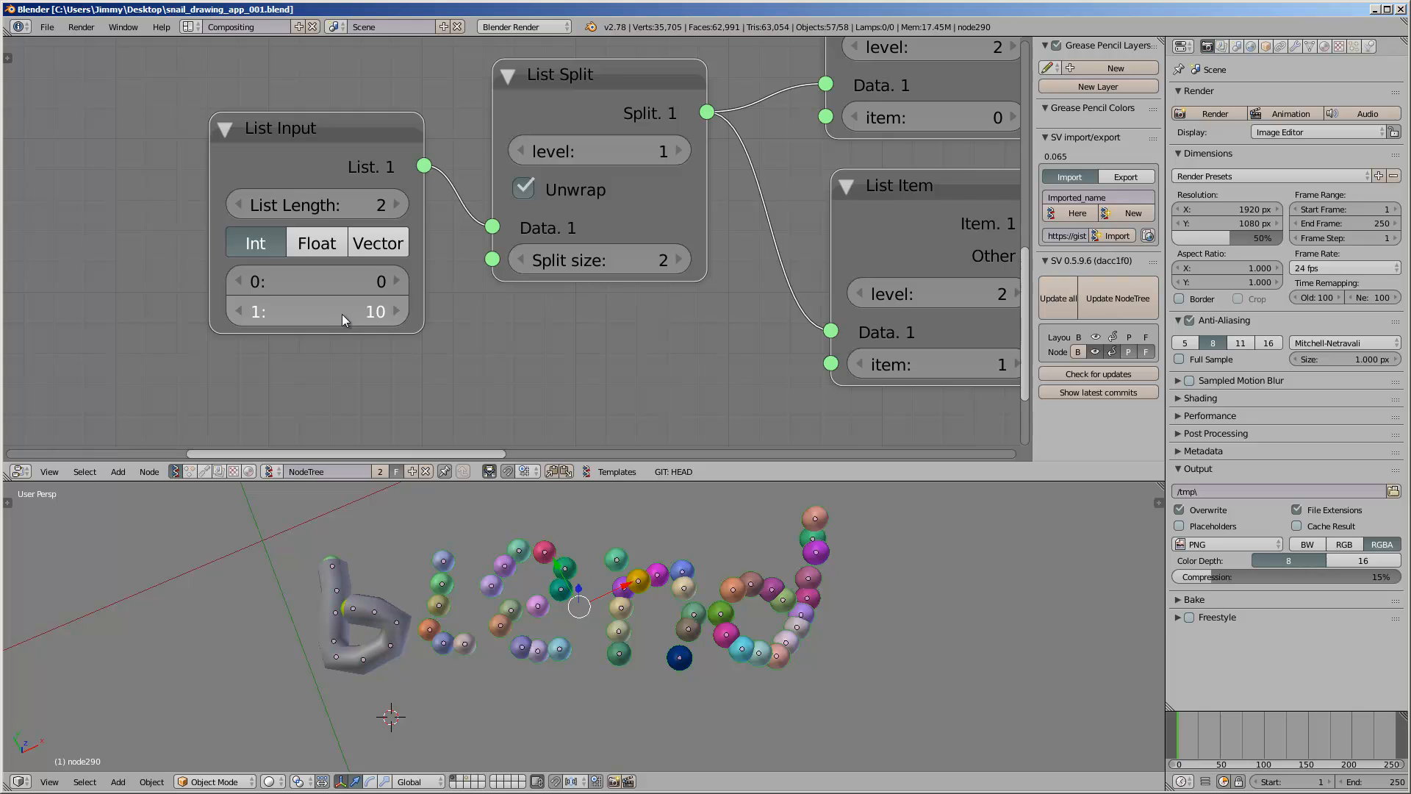
- Try 11 and 8 as item 1 of the List Input node, return it to 10, and save the file
click(391, 311)
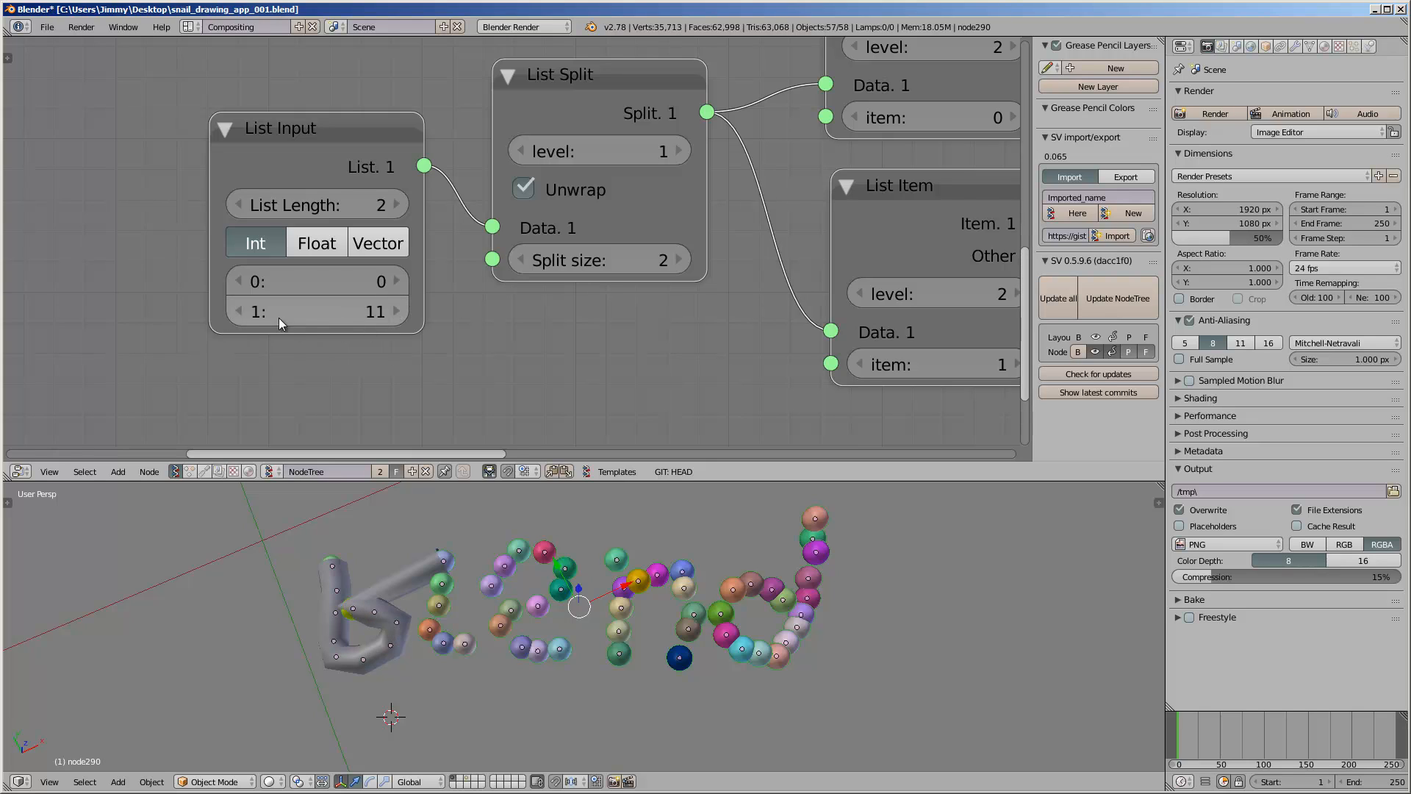
click(253, 313)
click(252, 313)
click(252, 314)
scroll(401, 572, up, 2)
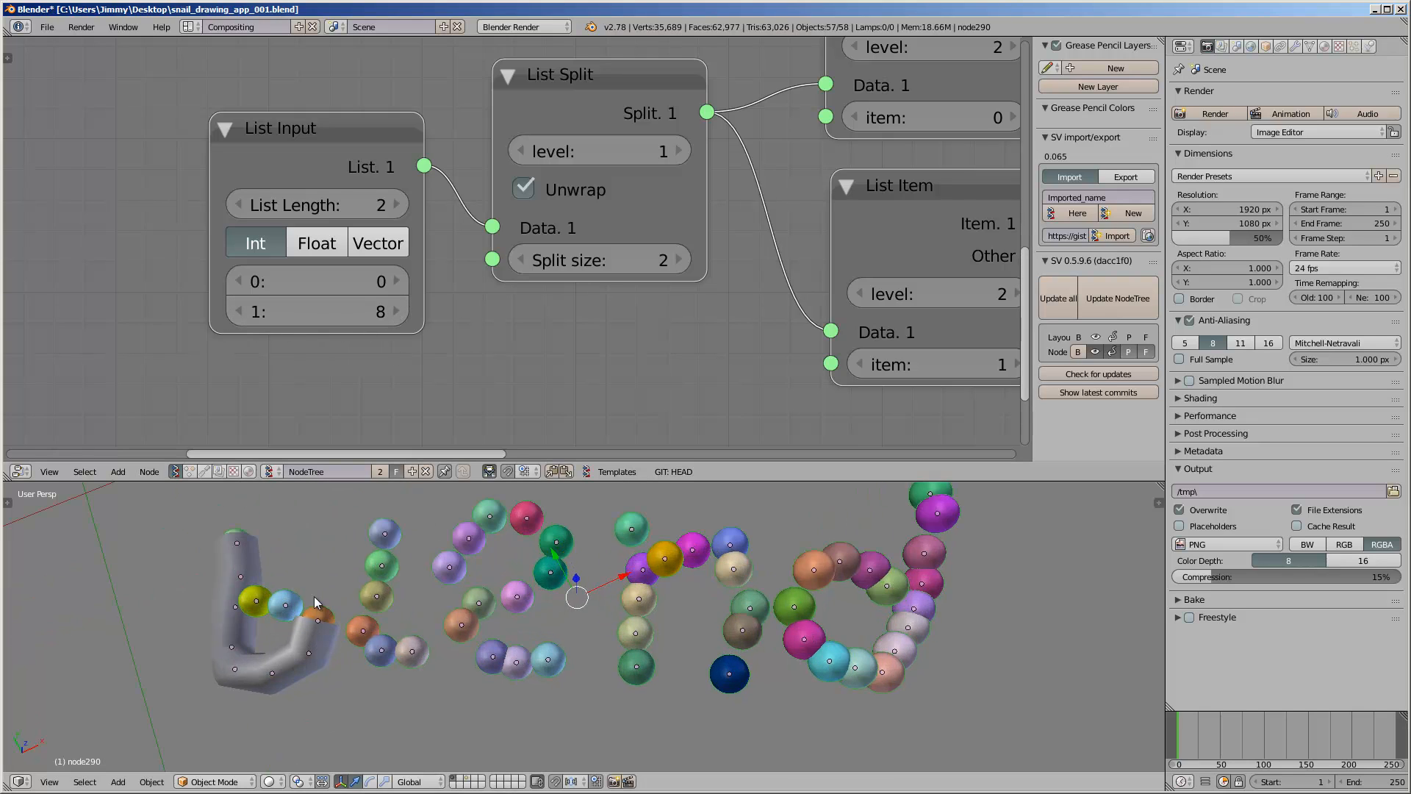
click(388, 313)
click(388, 313)
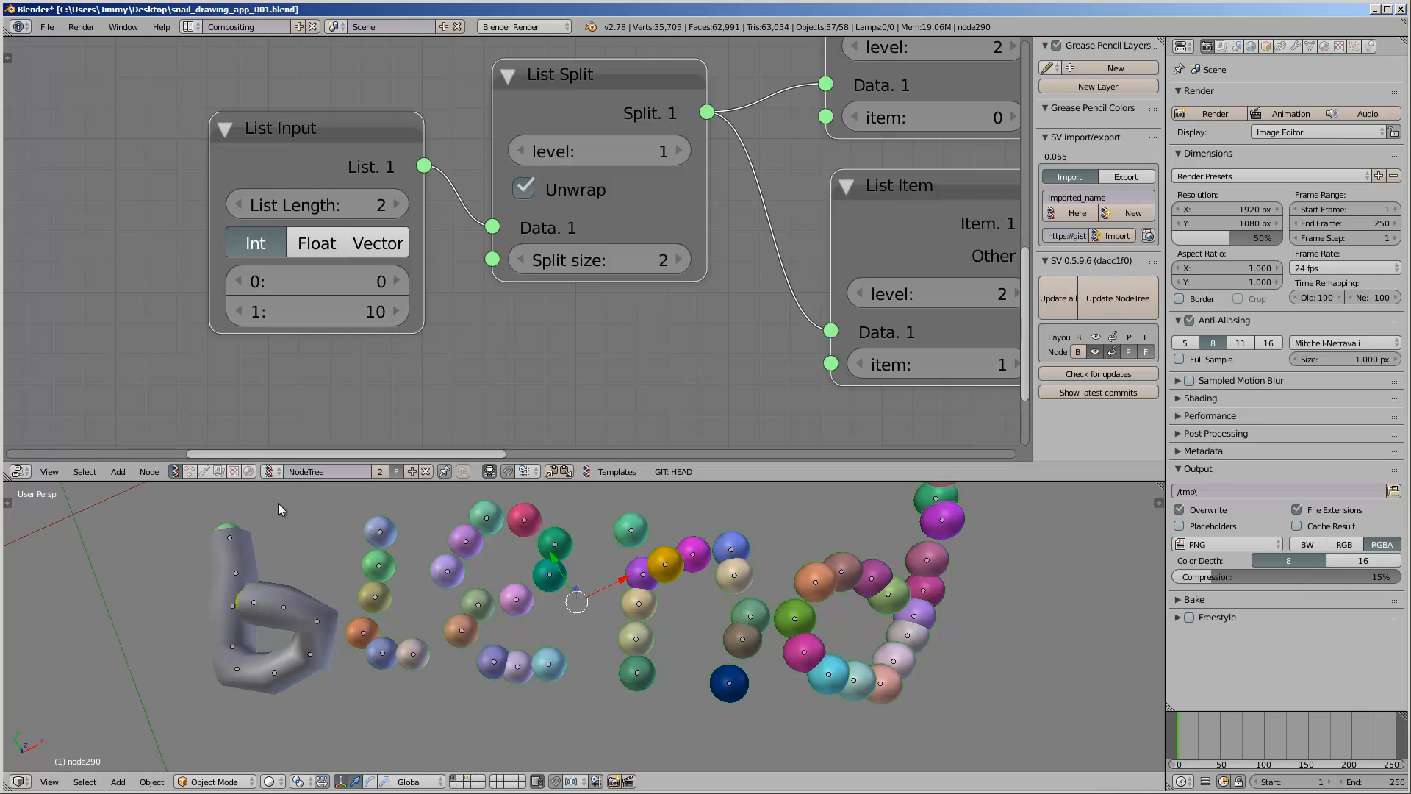
click(393, 313)
click(240, 313)
key(ctrl+s)
- Handwrite the word "blend" with the grease pencil in the empty space beside the sphere lettering
scroll(453, 569, down, 6)
shift+middle_drag(507, 526, 497, 567)
shift+middle_drag(691, 605, 543, 599)
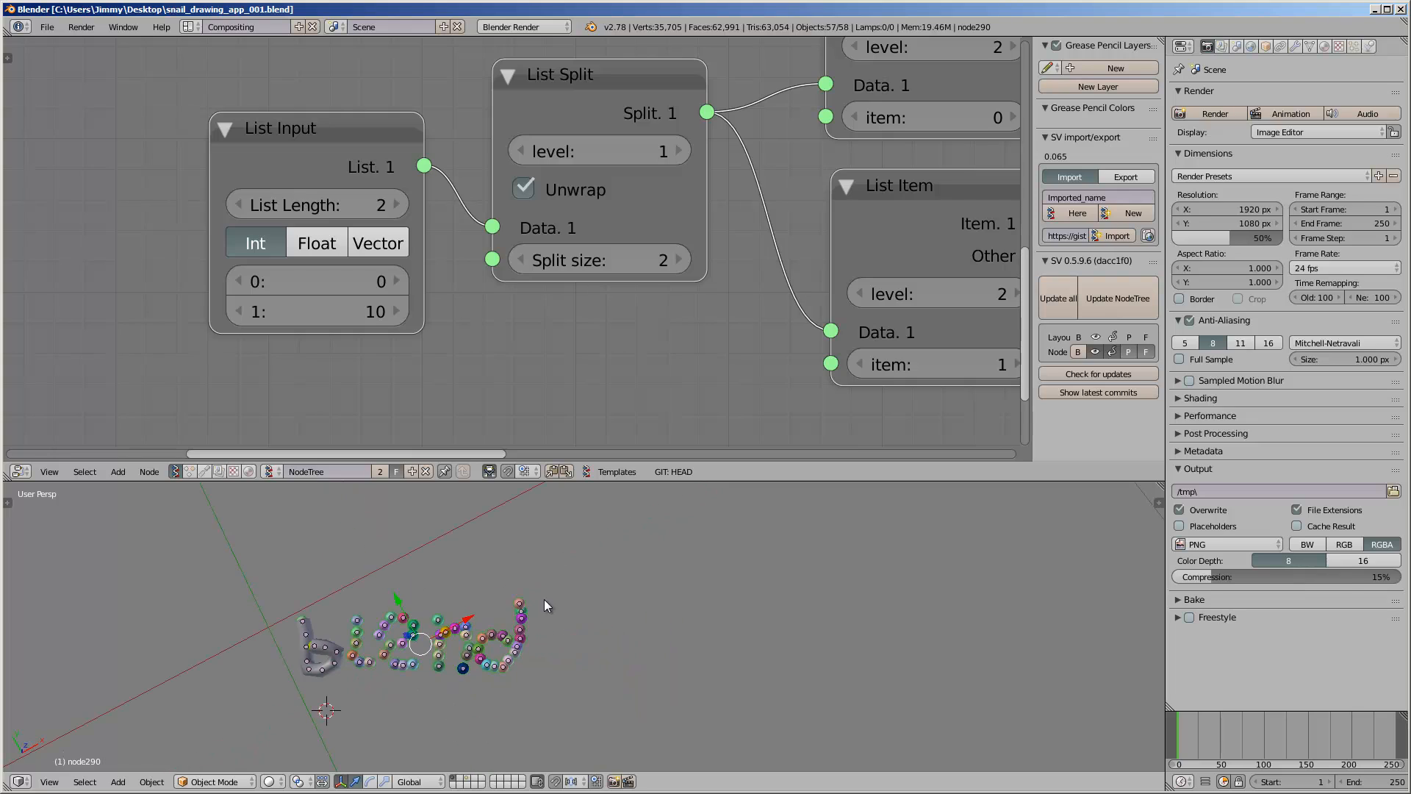
mouse_move(614, 524)
mouse_down()
mouse_move(629, 621)
mouse_move(615, 586)
mouse_move(671, 629)
mouse_up()
drag(683, 614, 696, 595)
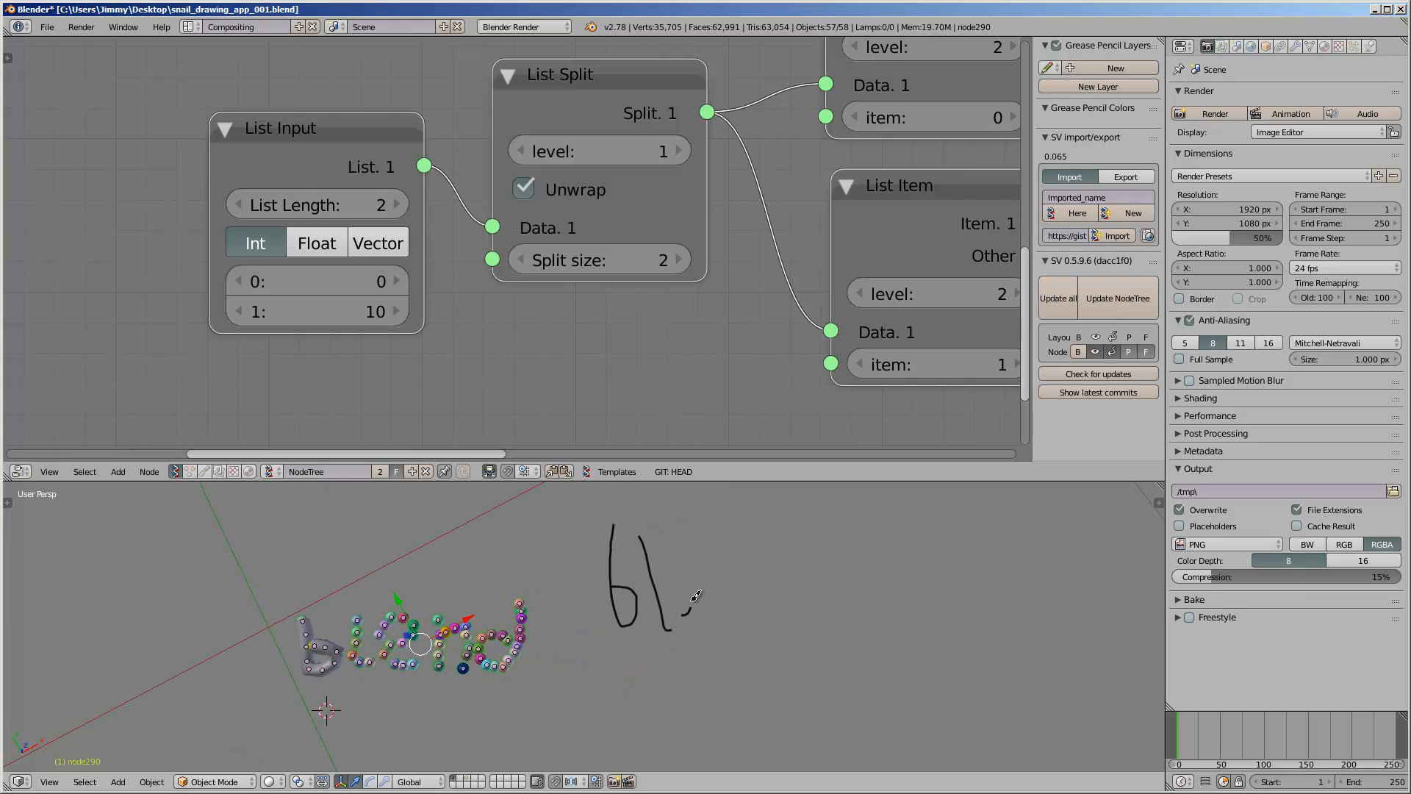
drag(771, 636, 776, 533)
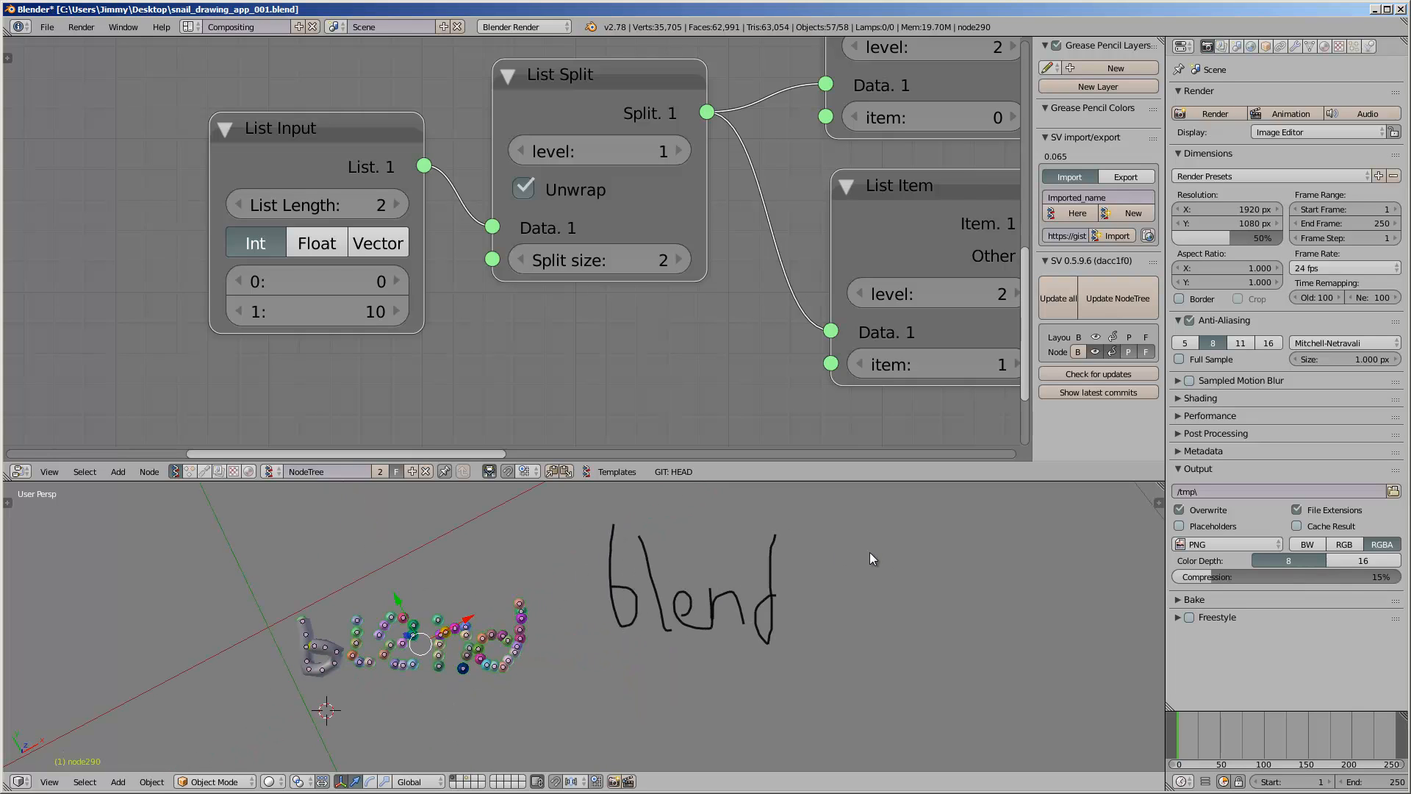
- Convert the grease pencil writing to a Bezier curve
key(space)
text(conver)
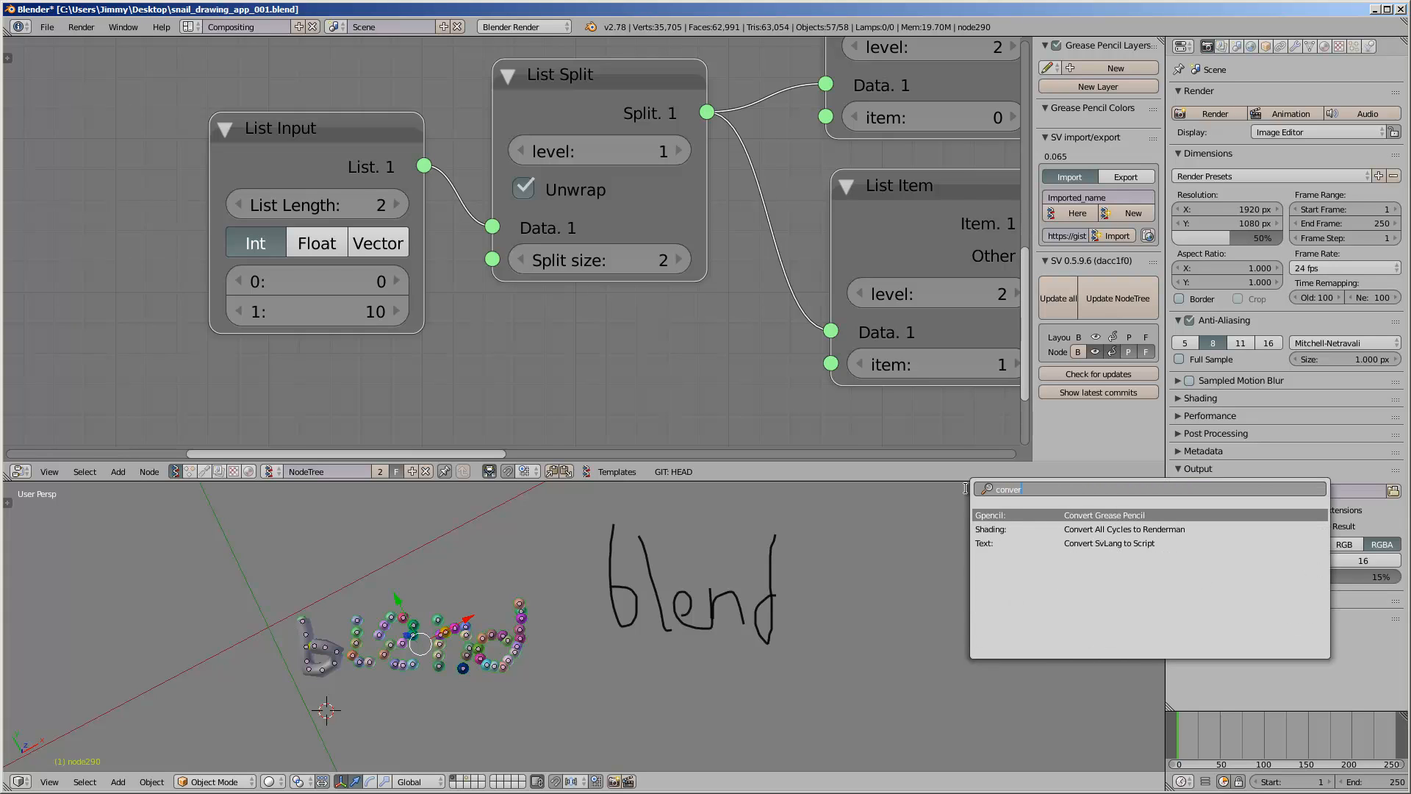
key(Return)
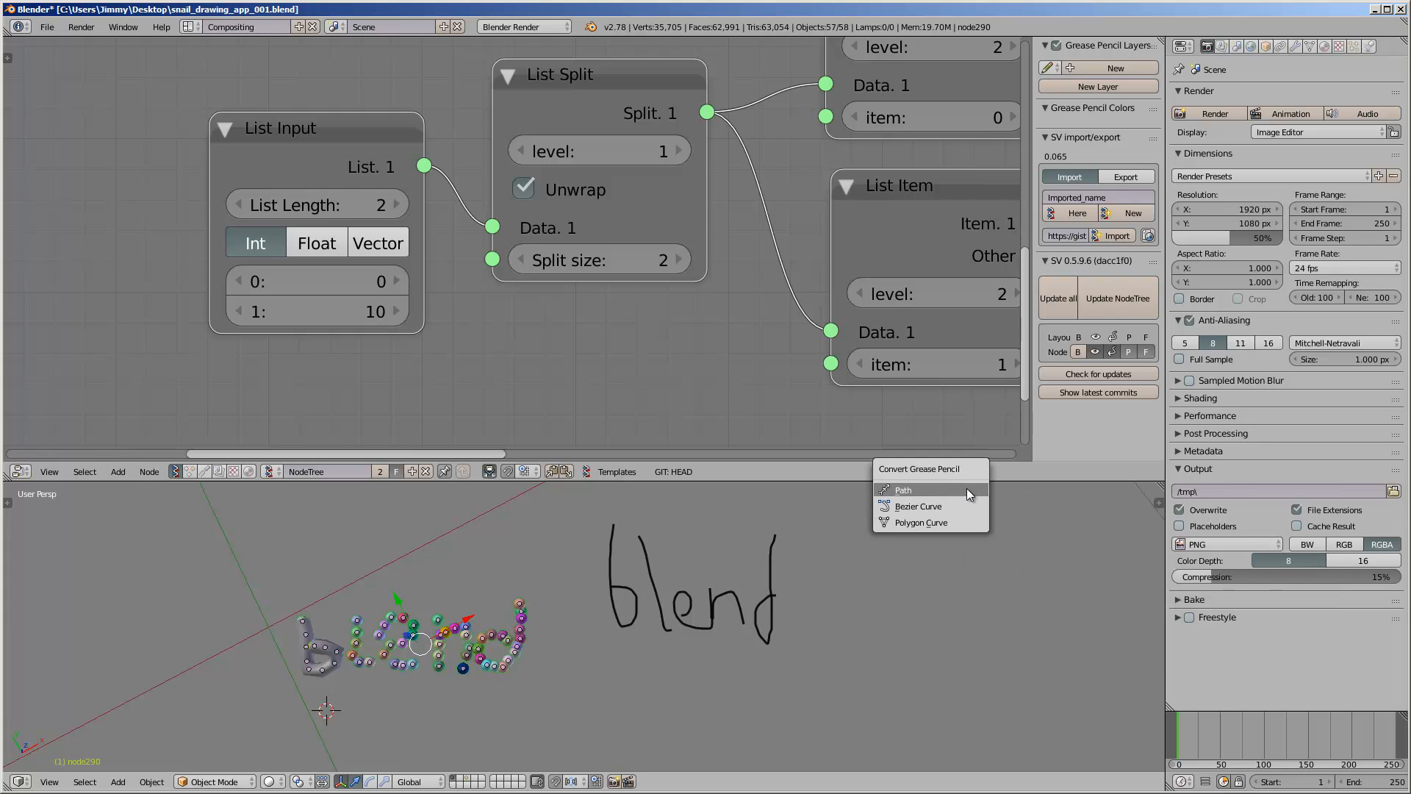
click(921, 521)
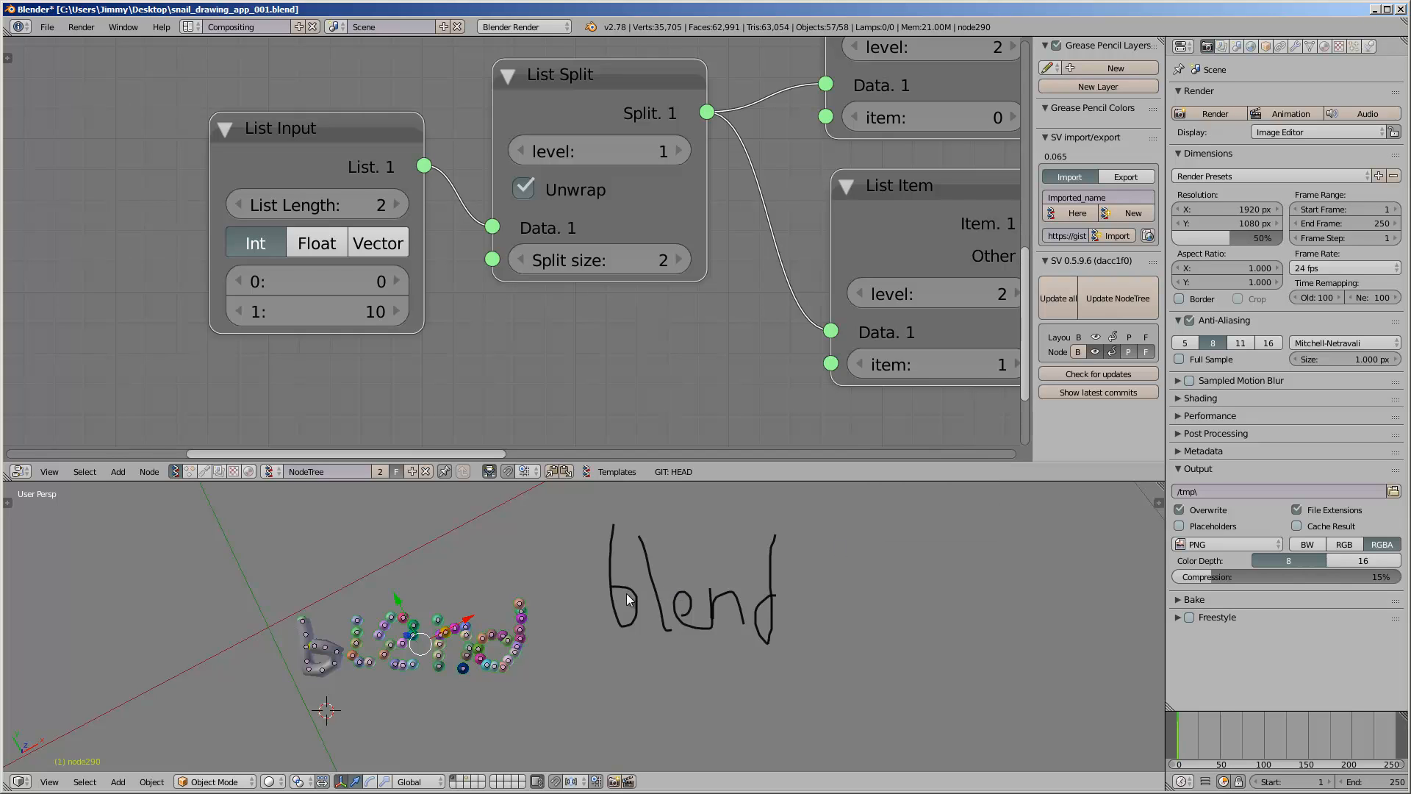
- Show the 3D view's tool shelf and widen it to read the Convert Grease Pencil options
middle_drag(626, 593, 607, 584)
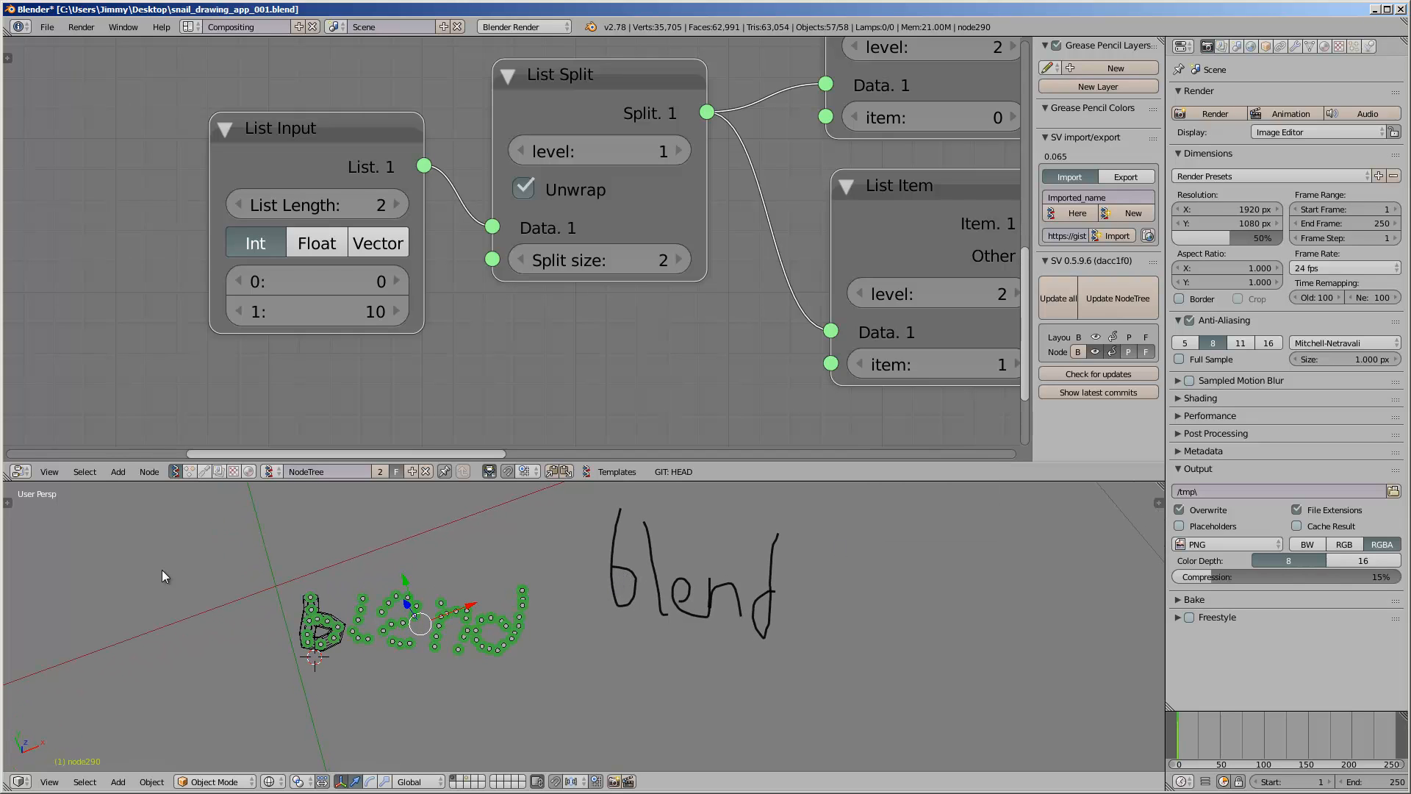
click(11, 504)
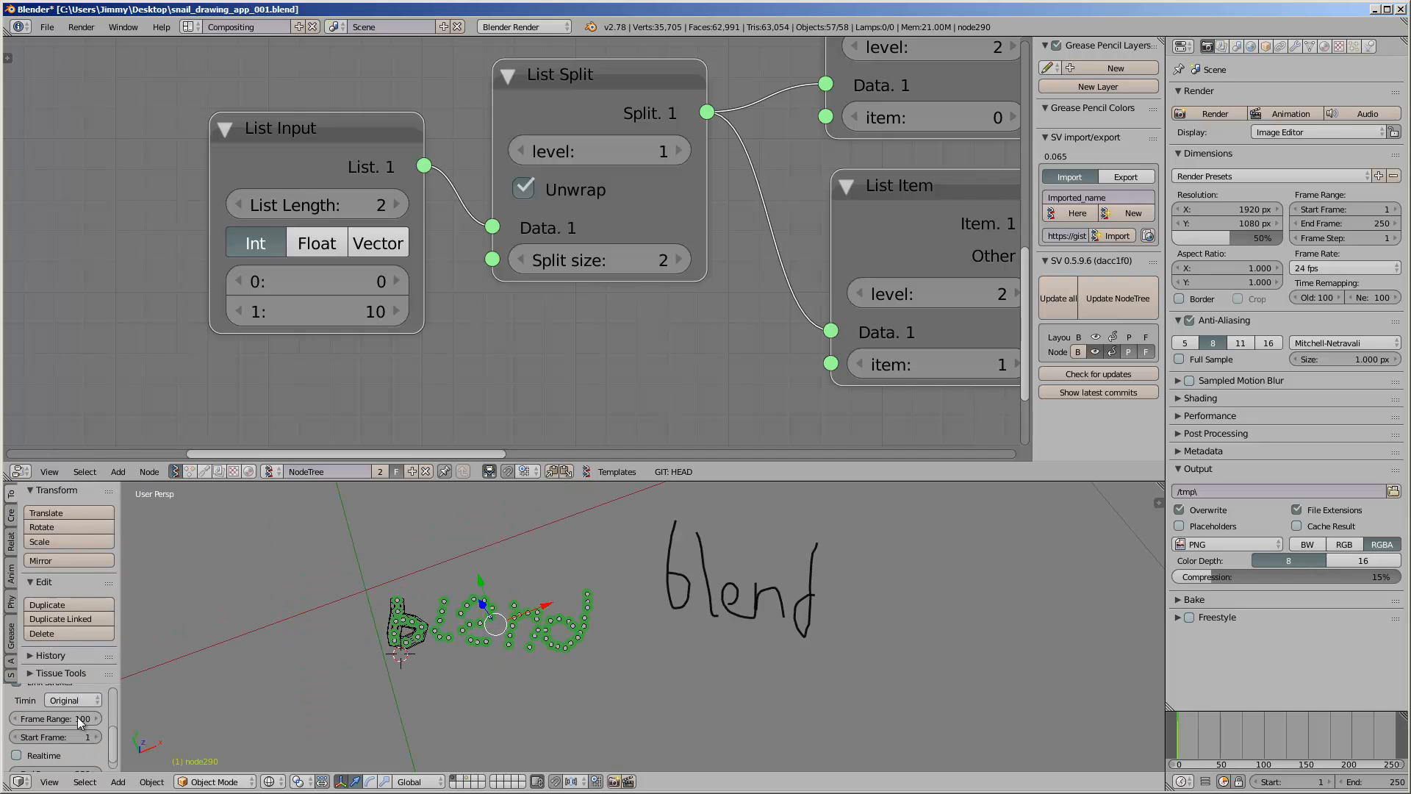
mouse_move(73, 684)
mouse_down()
mouse_move(74, 558)
mouse_move(188, 581)
mouse_up()
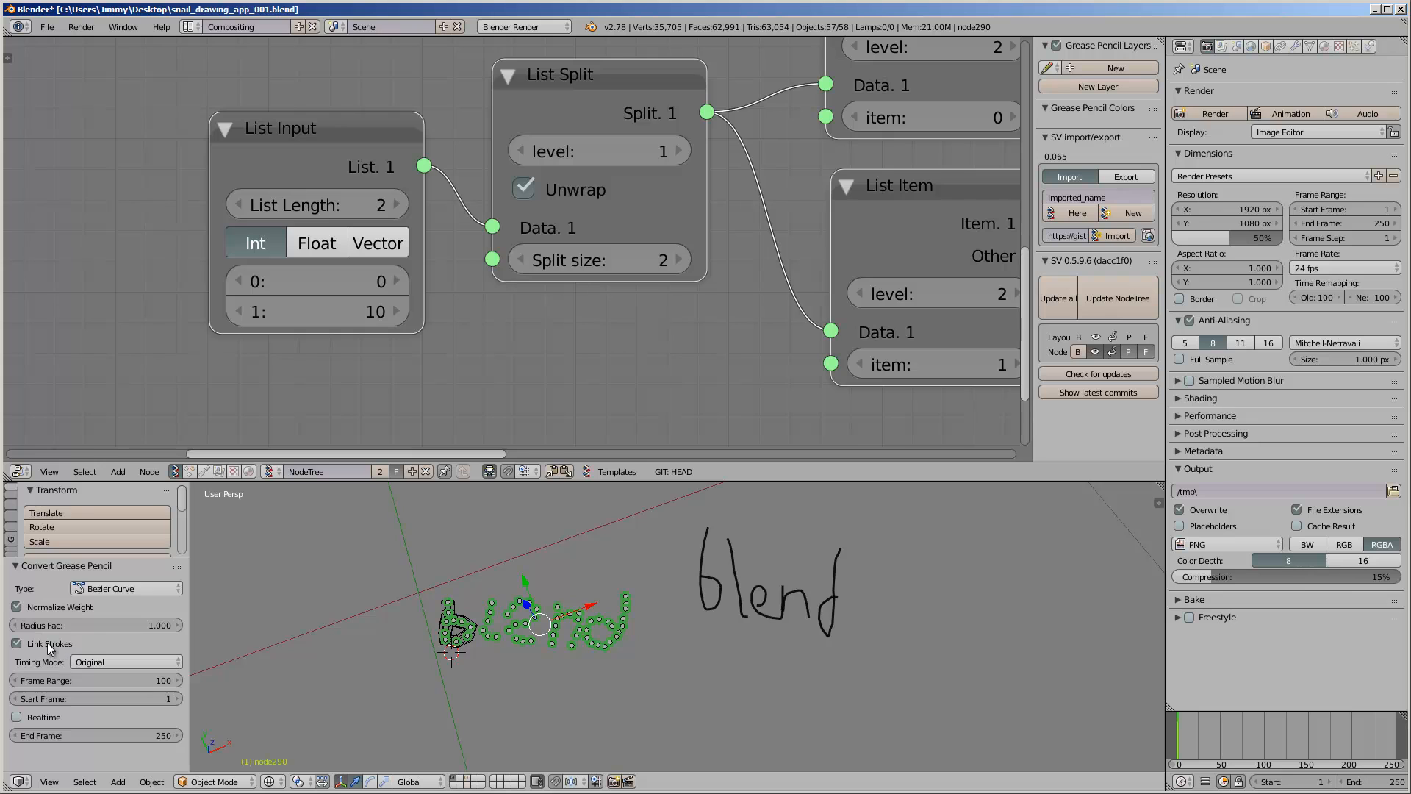
scroll(781, 642, down, 20)
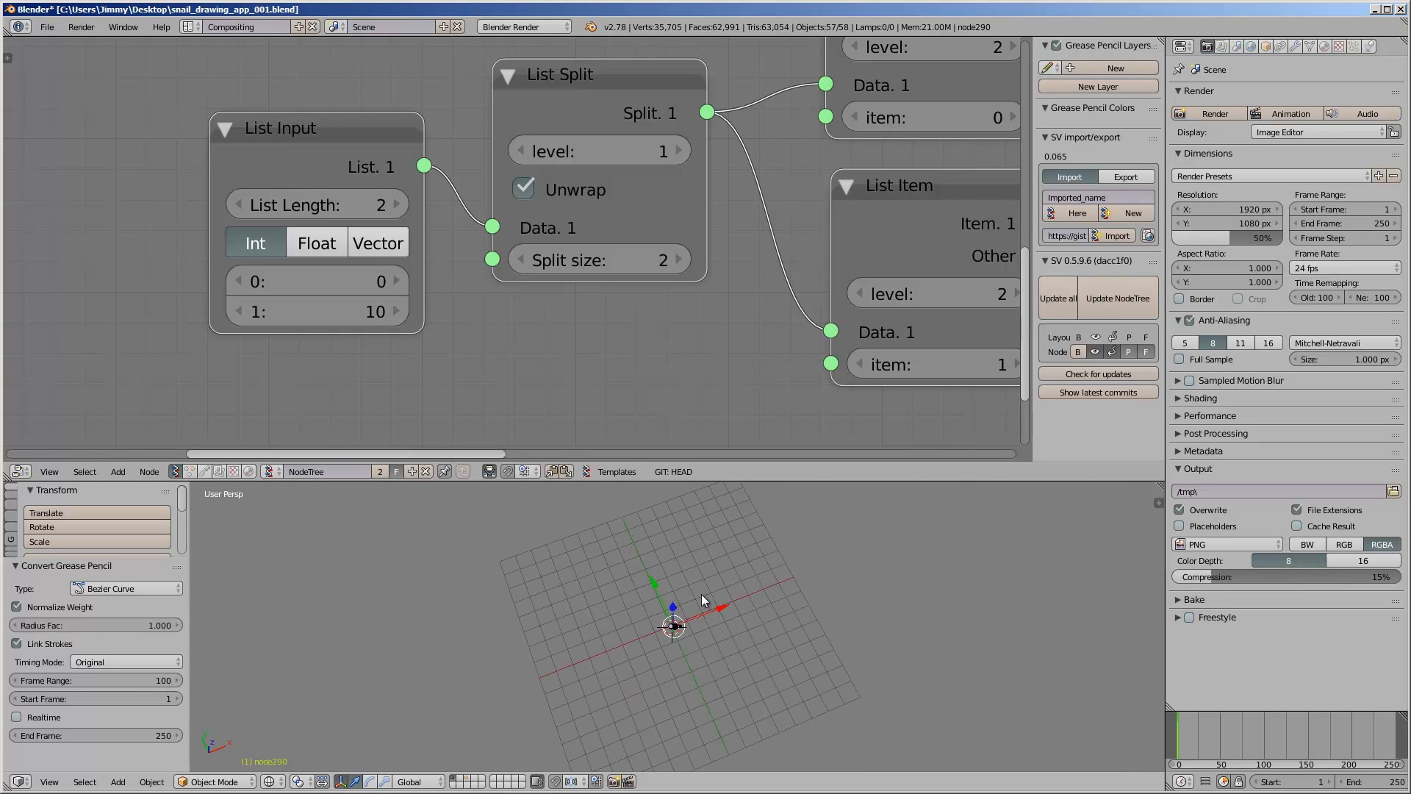
scroll(705, 610, up, 12)
key(s)
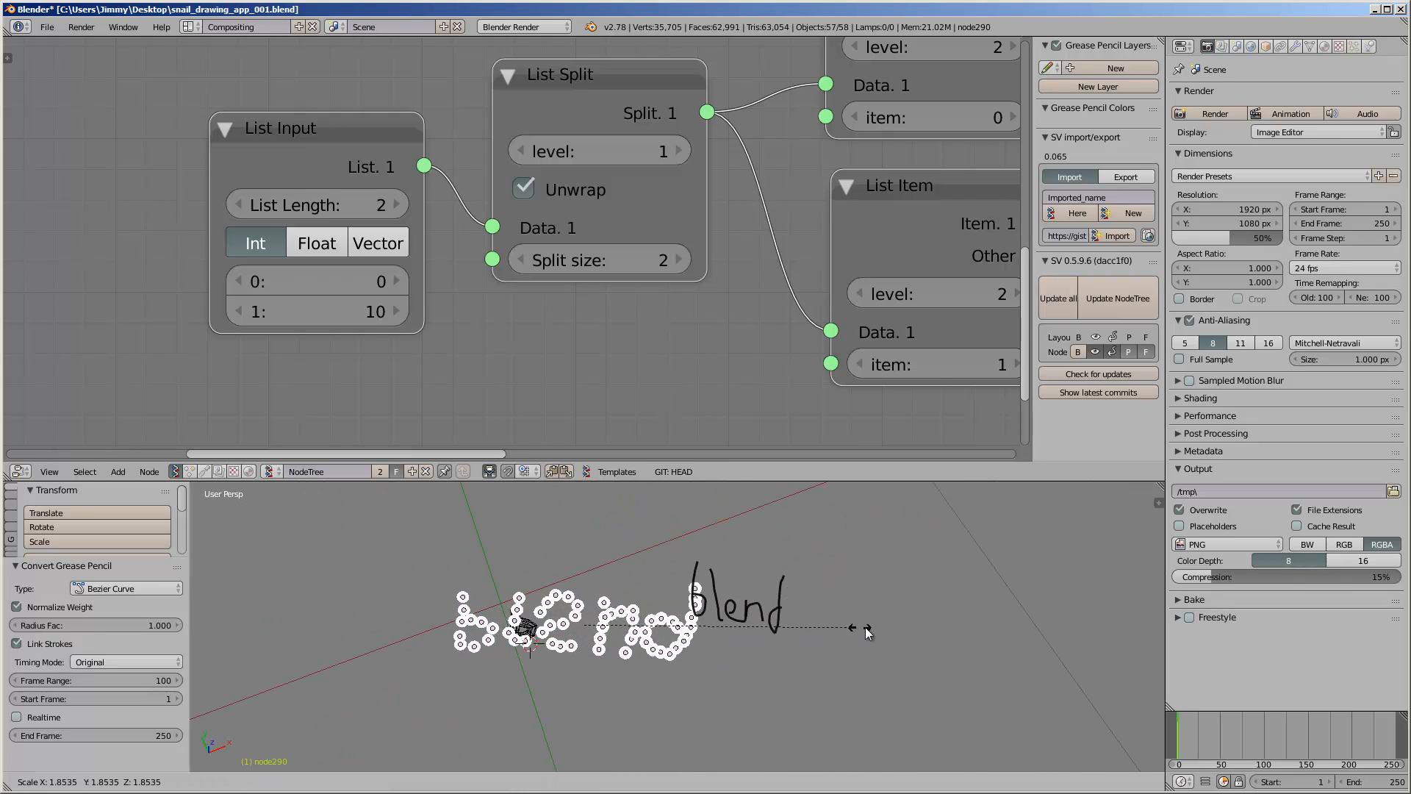
key(Escape)
scroll(777, 615, up, 3)
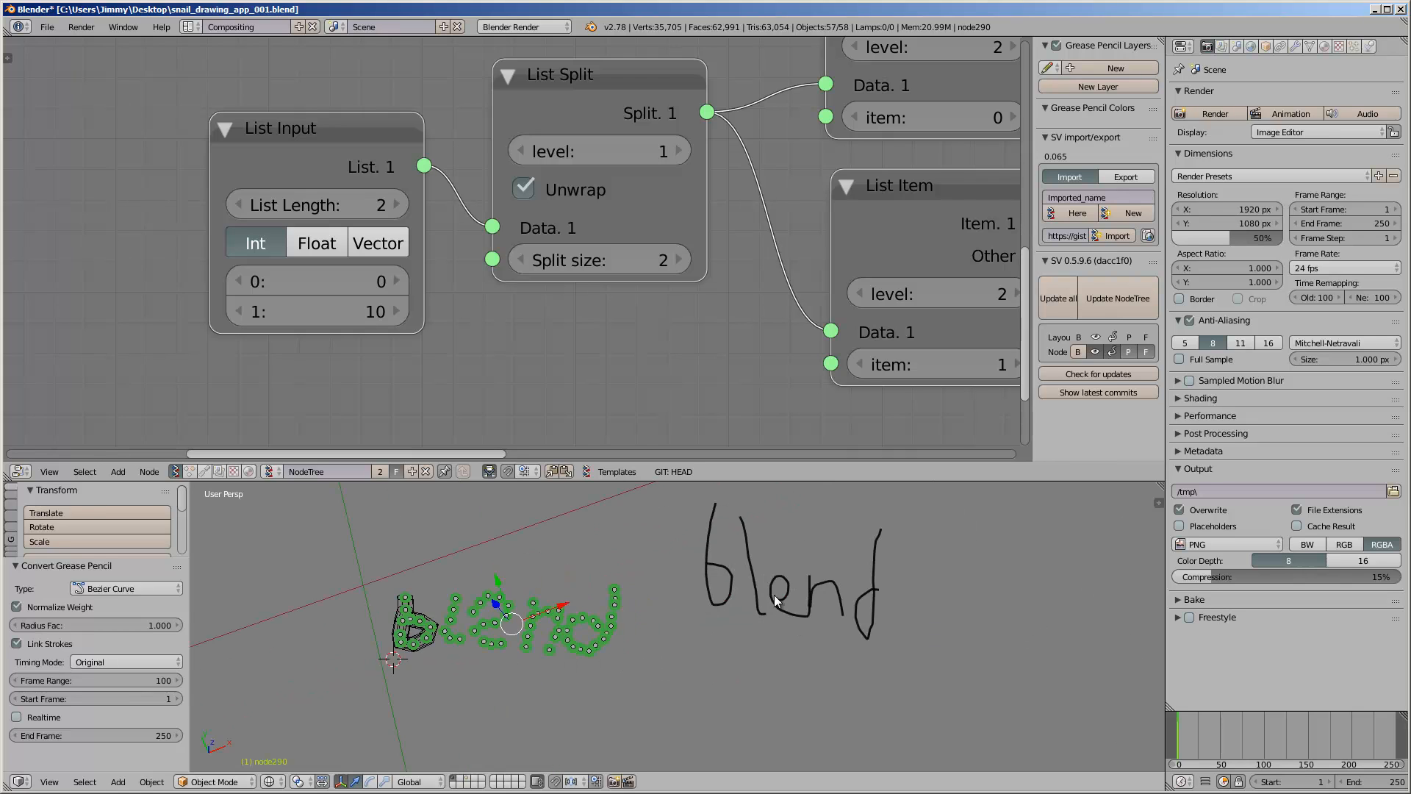
mouse_move(774, 594)
middle_down()
mouse_move(746, 588)
mouse_move(778, 606)
middle_up()
- Deselect everything, display layer 3, and move the converted curve beside the original handwriting to compare how their strokes are linked
key(a)
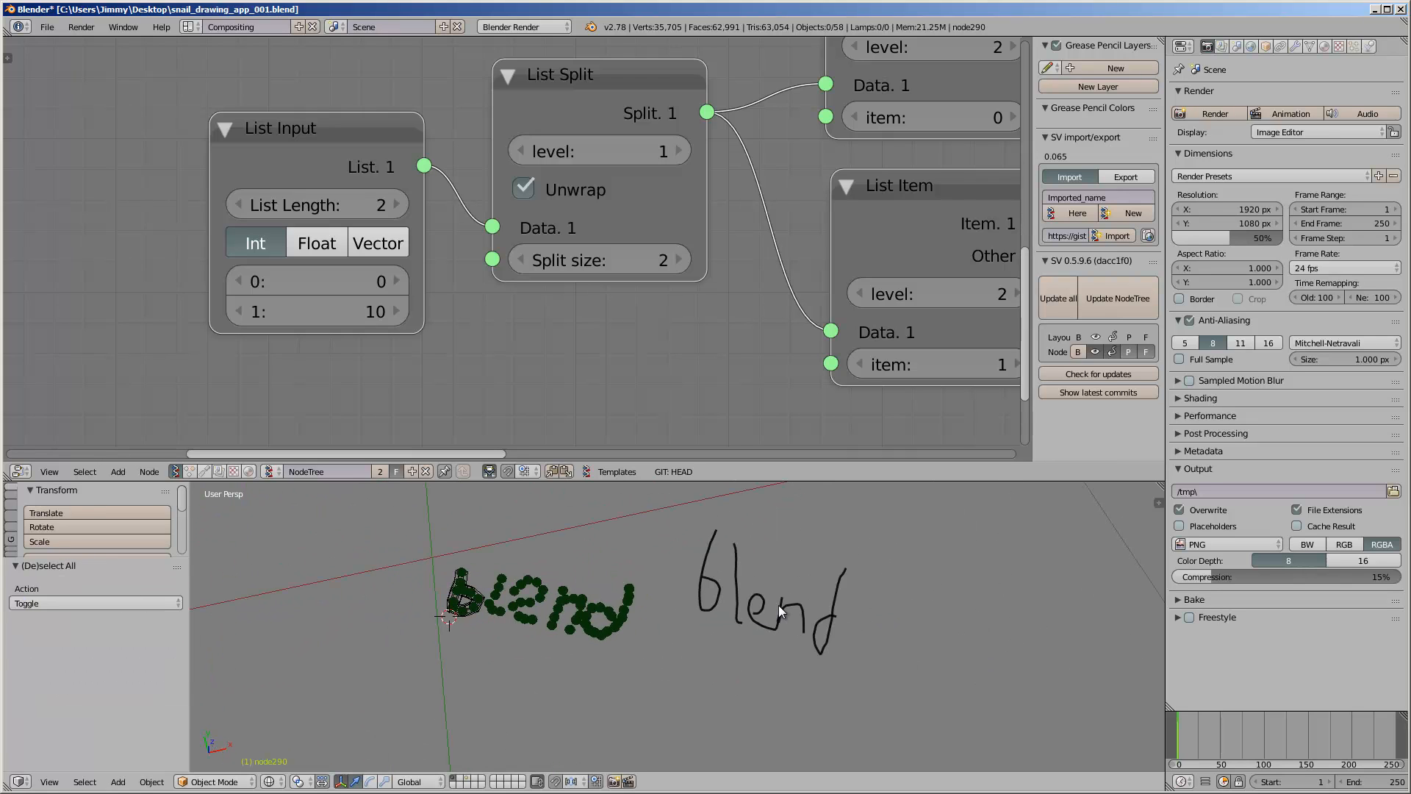
key(3)
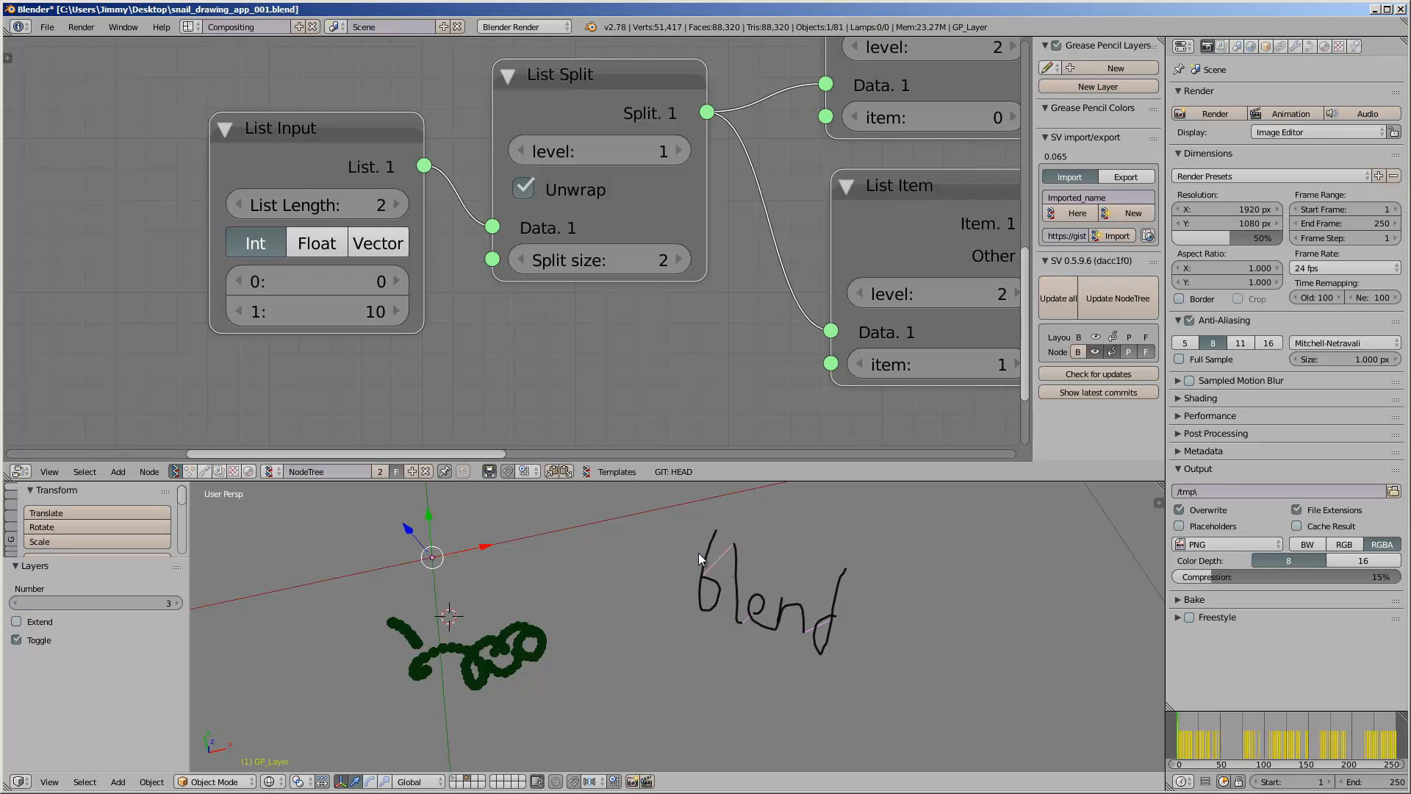
key(g)
click(536, 520)
scroll(574, 603, up, 3)
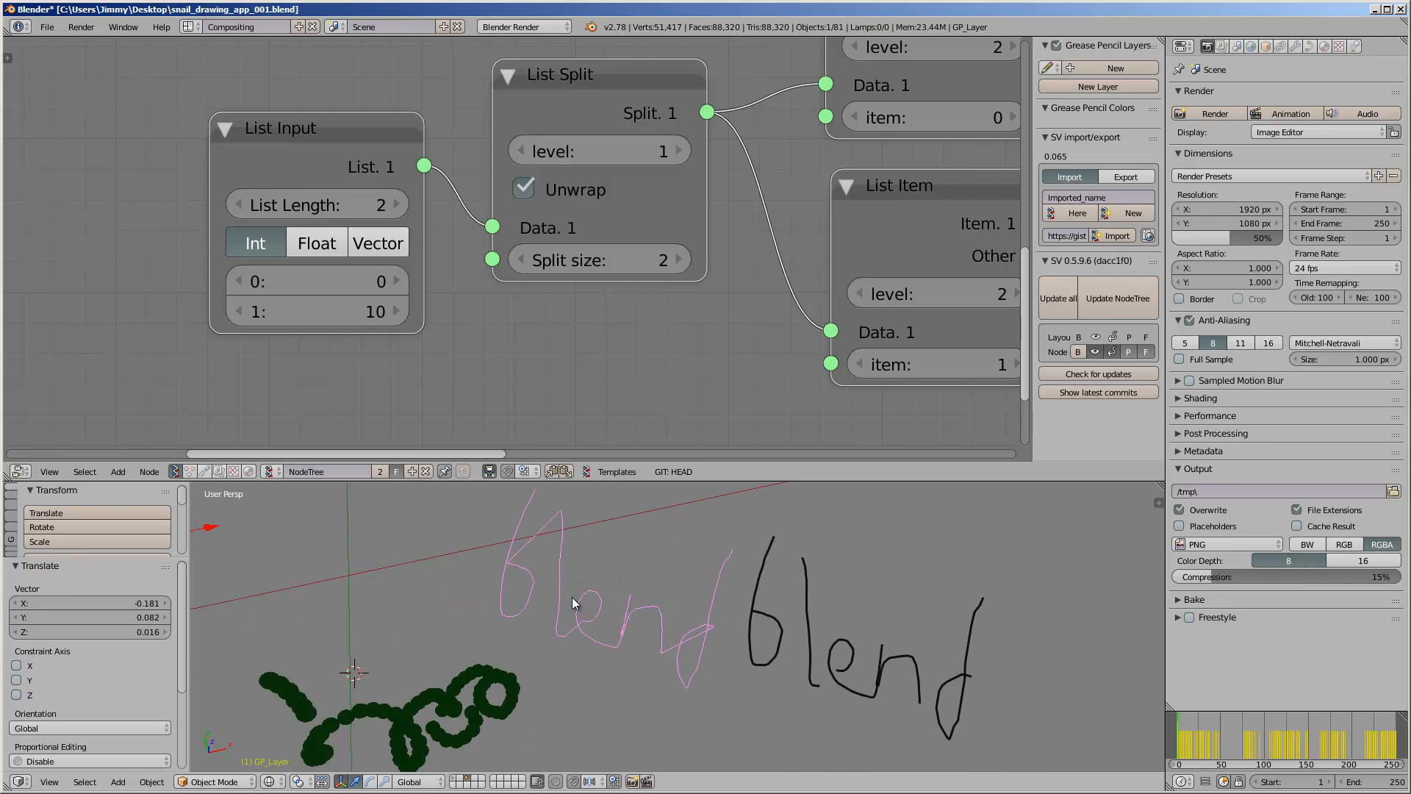
scroll(575, 602, up, 3)
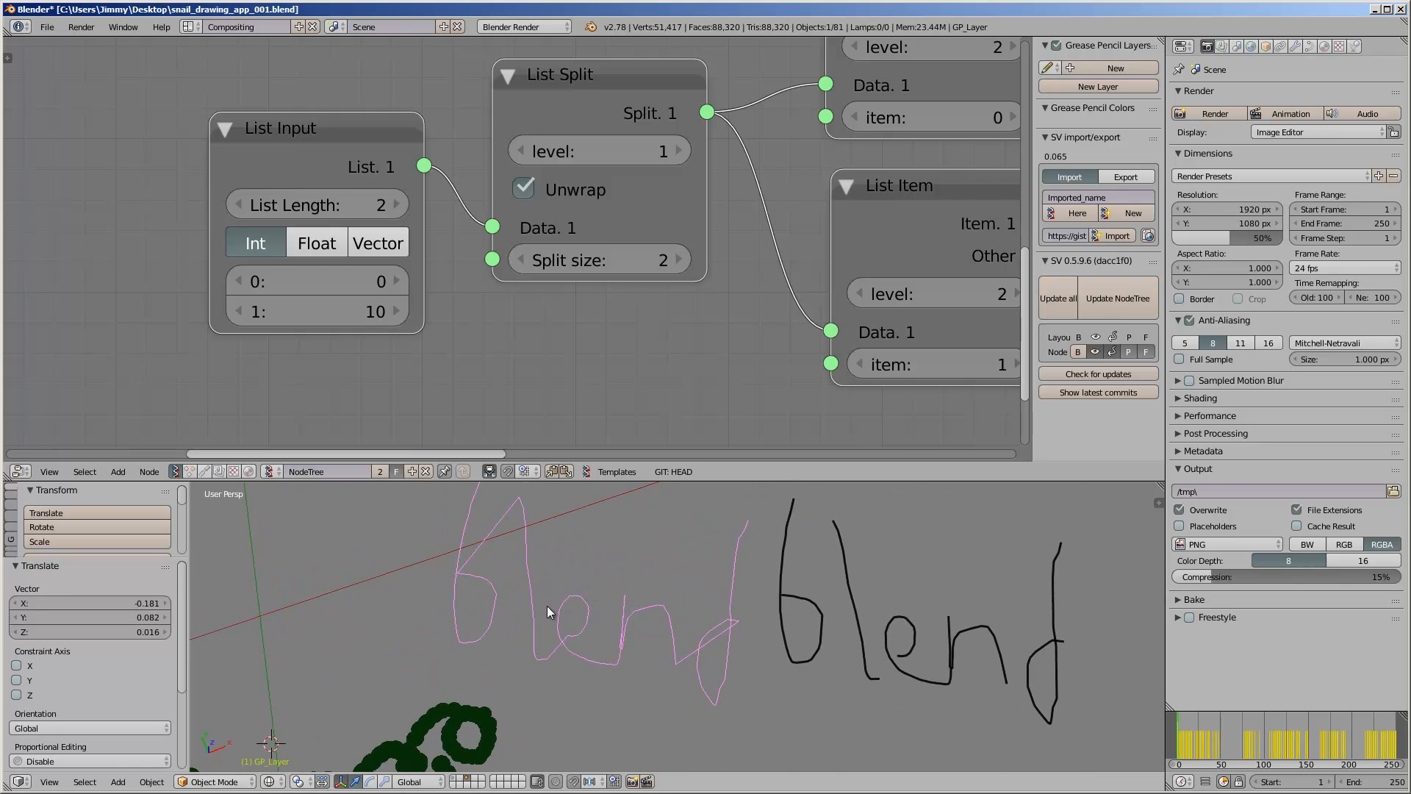
scroll(585, 588, down, 2)
scroll(595, 591, up, 1)
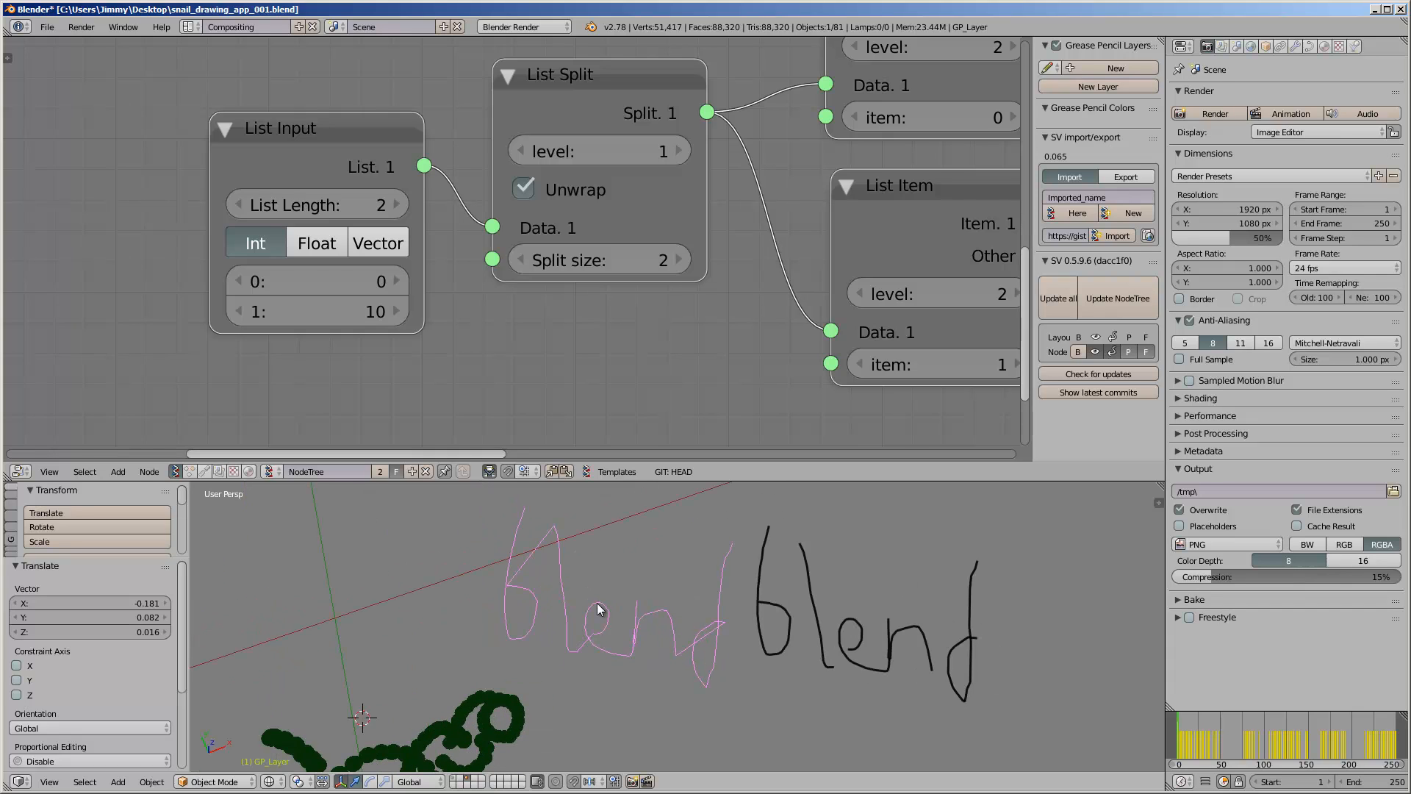
scroll(477, 316, down, 2)
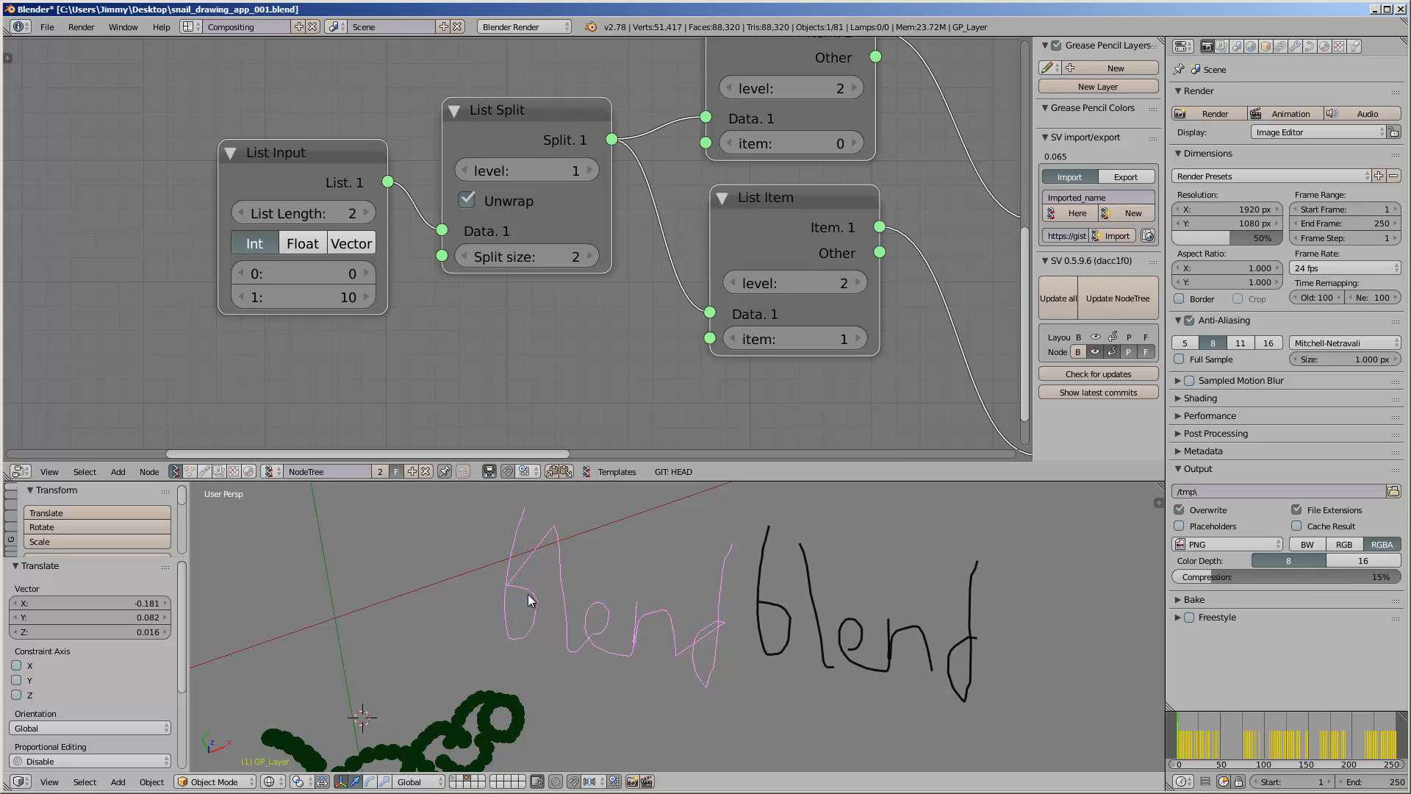
- Delete the converted GP_Layer curve, keeping the grease pencil writing
click(516, 552)
middle_drag(648, 616, 734, 582)
key(x)
click(636, 615)
scroll(636, 616, down, 2)
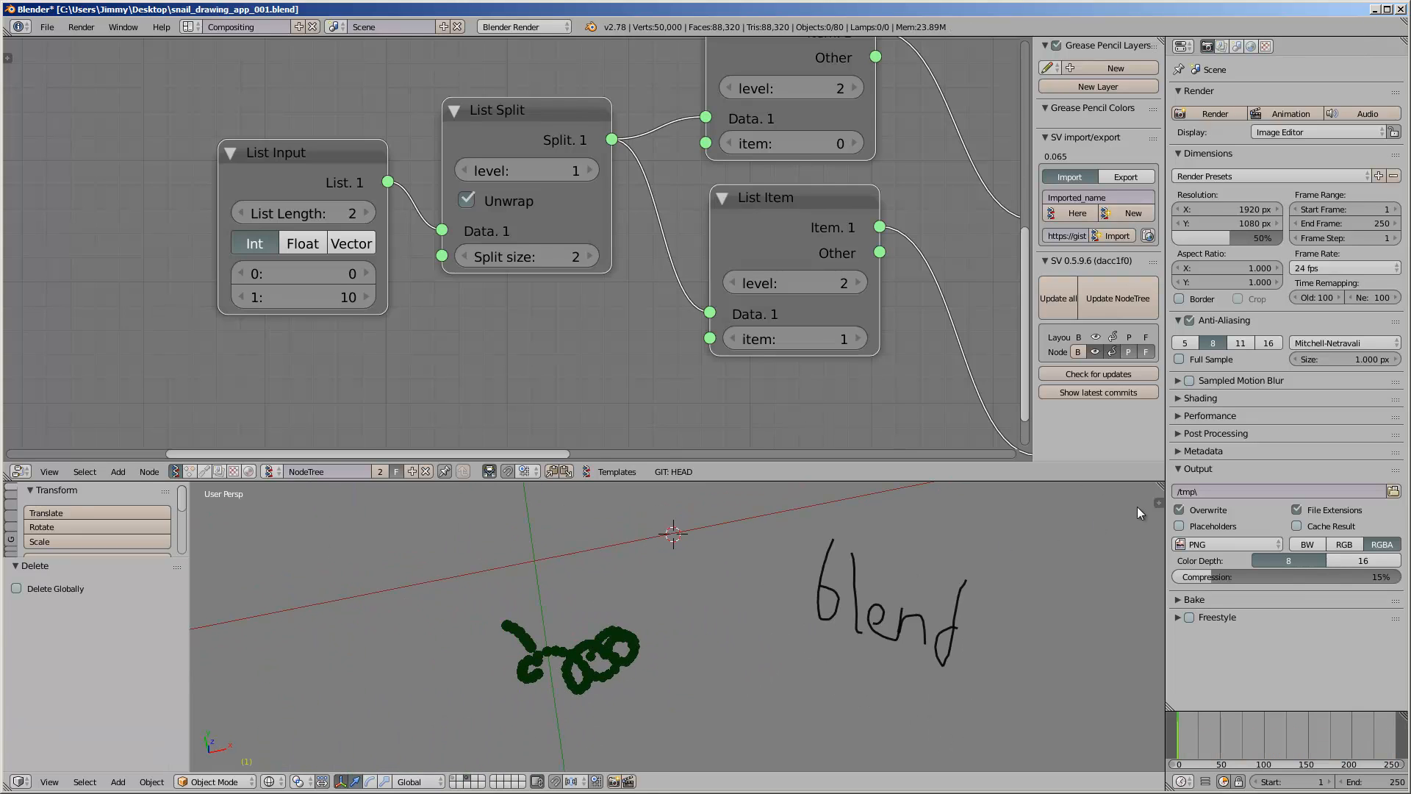
- Remove the grease pencil layer that holds the handwriting
key(n)
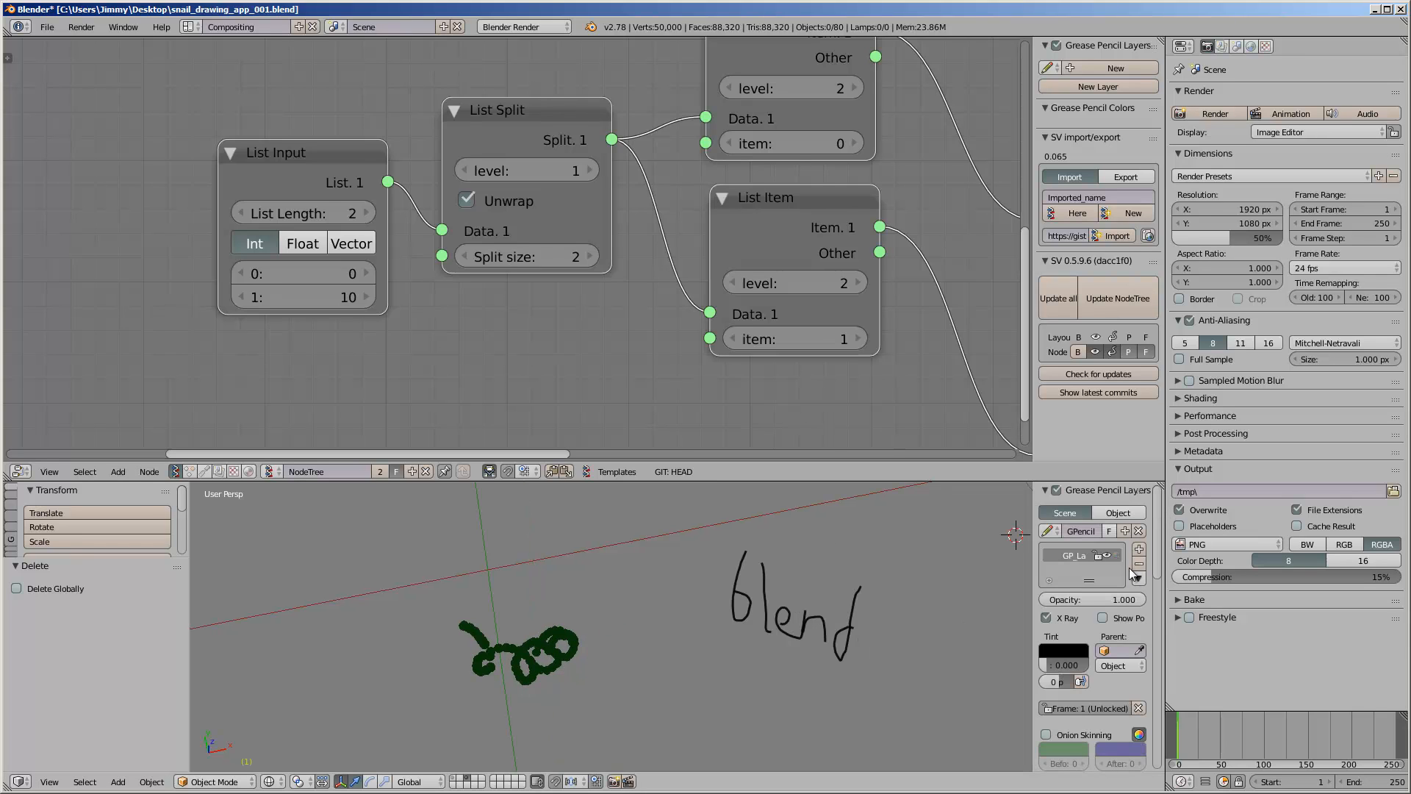
click(1139, 567)
key(n)
- Display layer 1 with the bubble lettering in solid shading and save over the blend file
scroll(605, 649, up, 5)
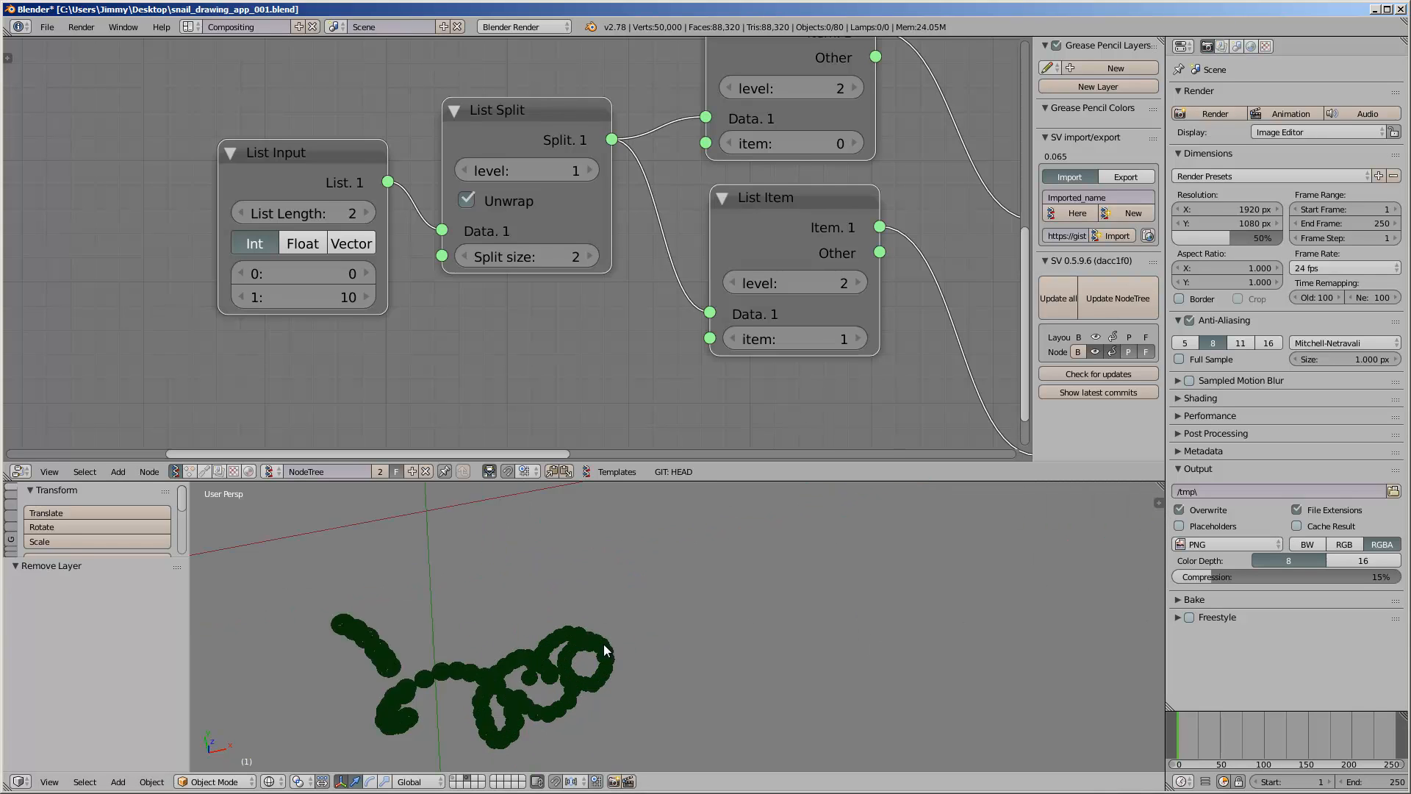
shift+middle_drag(605, 649, 696, 592)
key(1)
scroll(696, 592, up, 2)
mouse_move(702, 482)
shift+middle_down()
mouse_move(652, 633)
mouse_move(666, 623)
mouse_move(621, 631)
shift+middle_up()
key(z)
key(ctrl+s)
click(621, 628)
- Set the radii of the Polyline Viewer node to 0.40
middle_drag(879, 351, 676, 351)
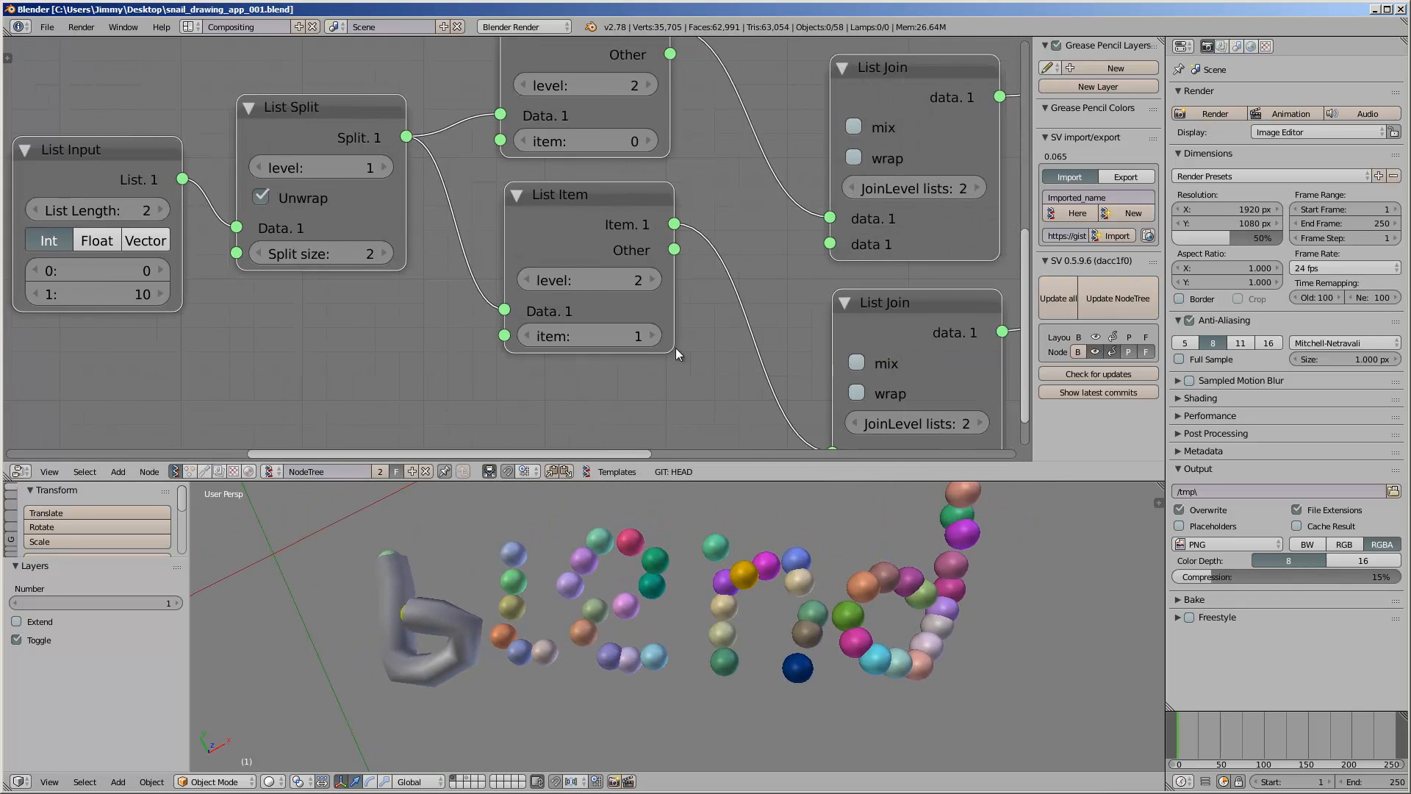
middle_drag(828, 401, 432, 305)
middle_drag(974, 169, 728, 264)
middle_drag(834, 210, 445, 341)
scroll(444, 340, up, 1)
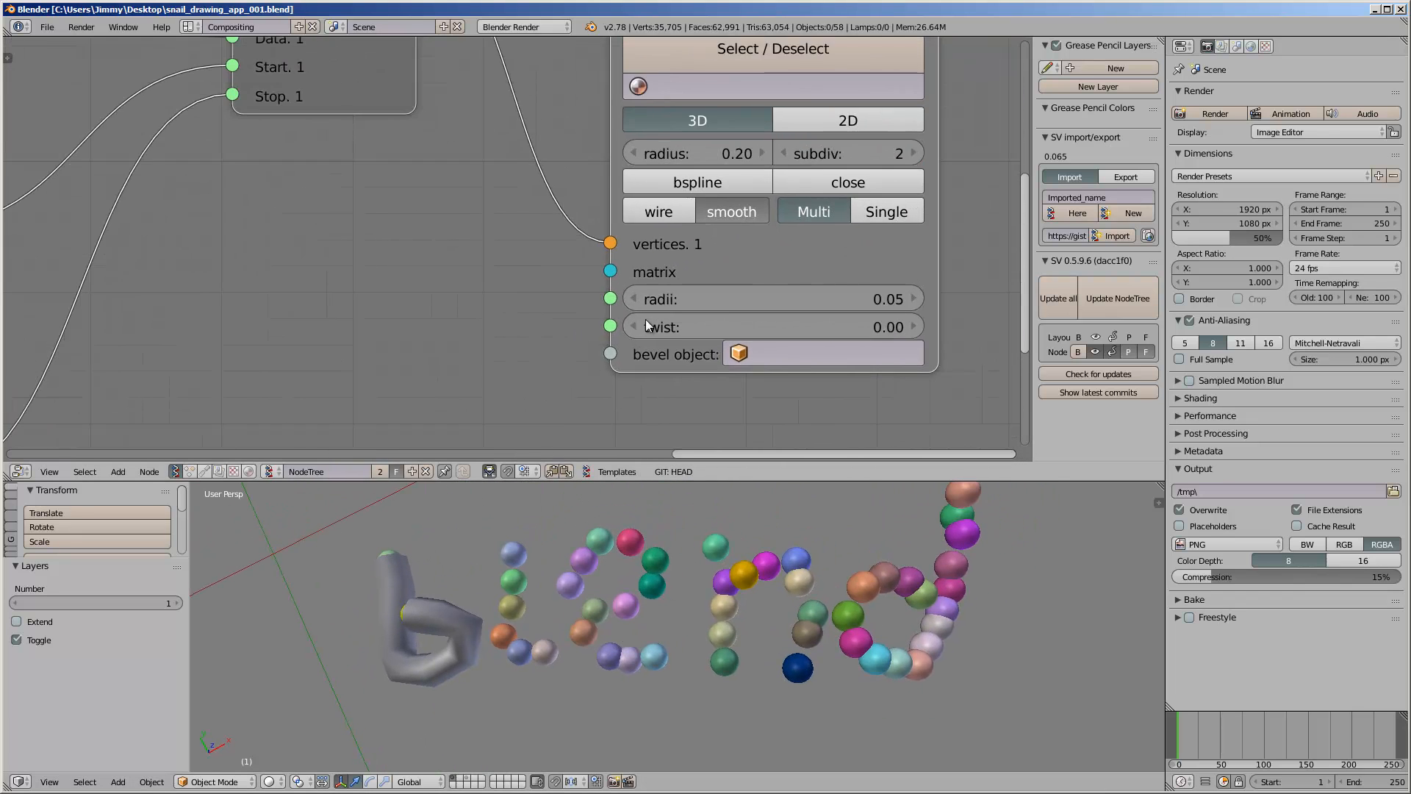
drag(784, 297, 774, 299)
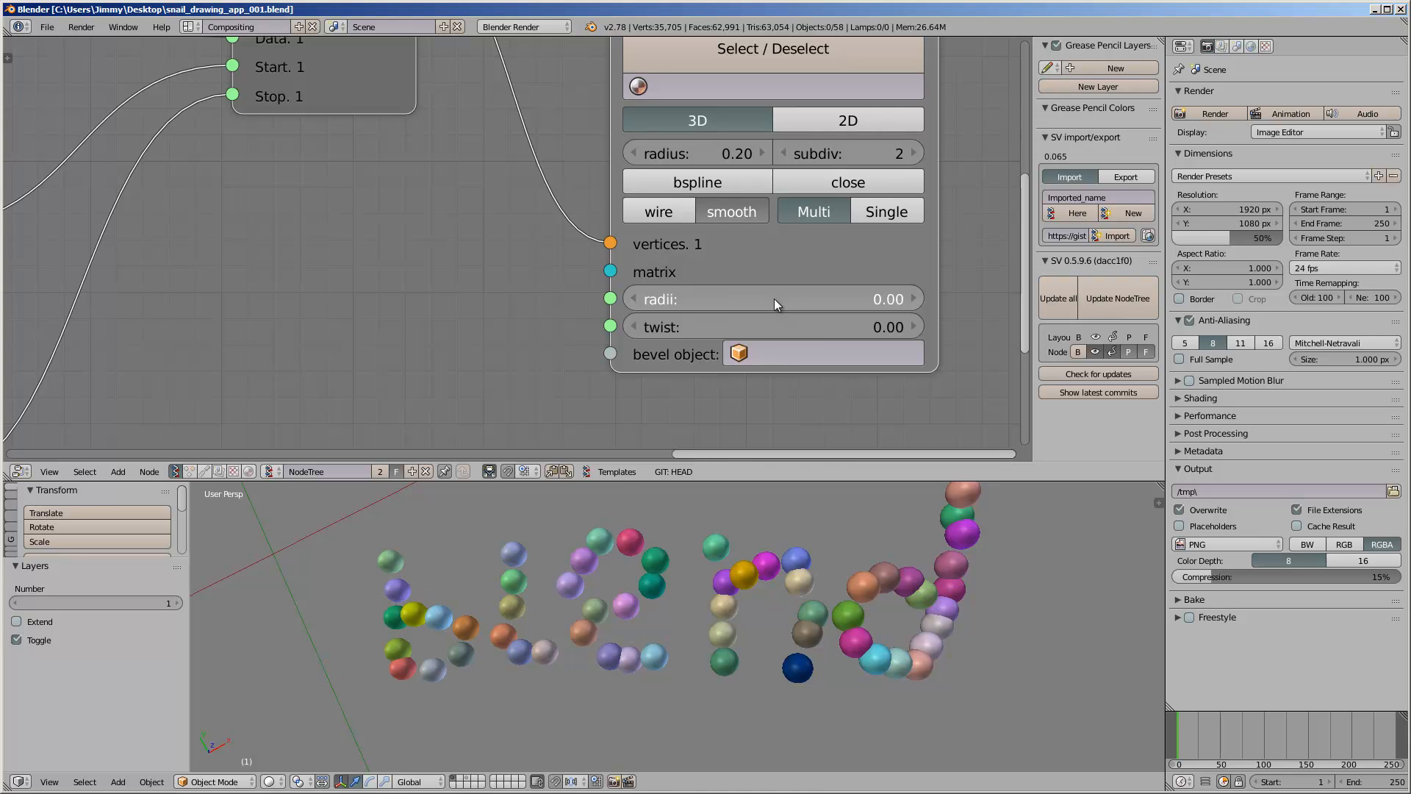
click(775, 299)
text(.)
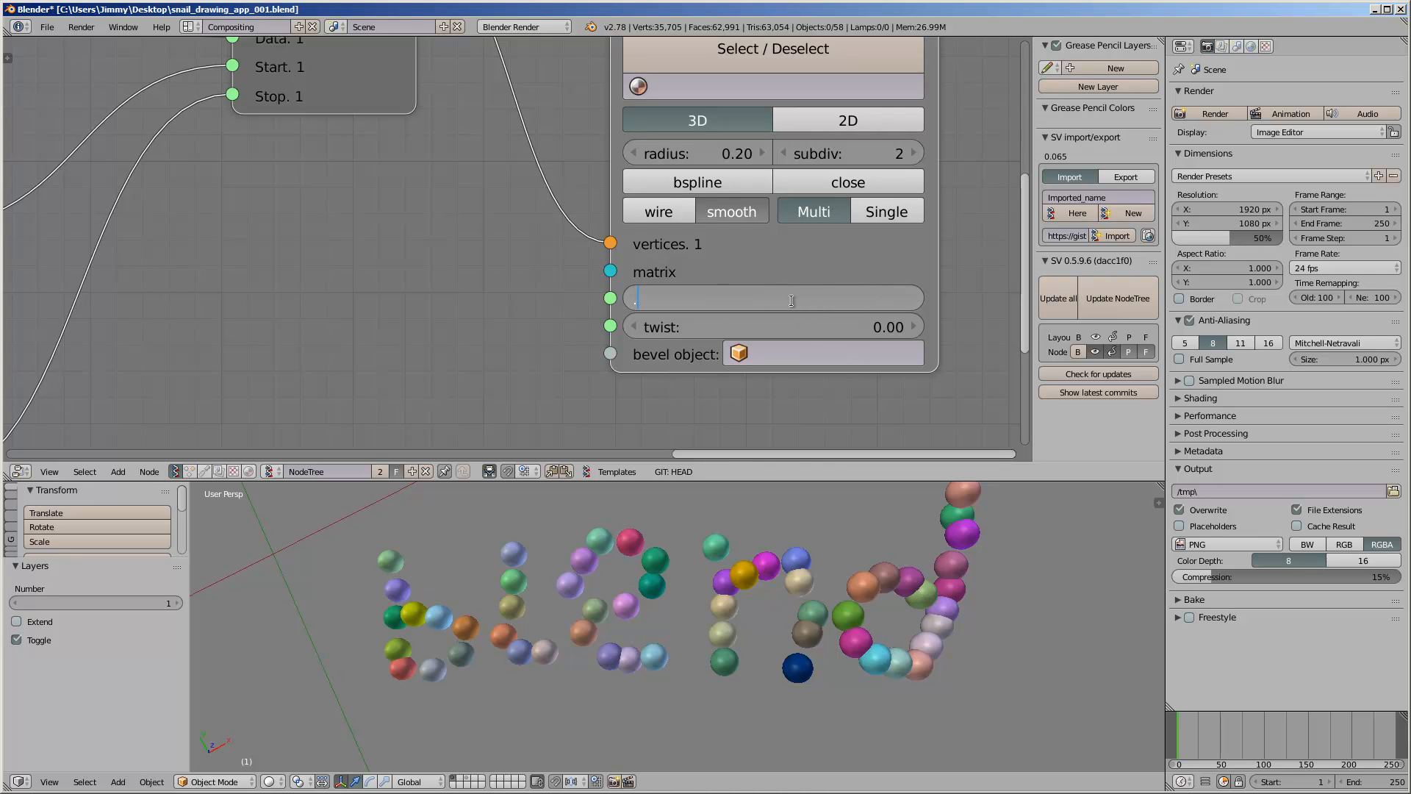
text(4)
key(Return)
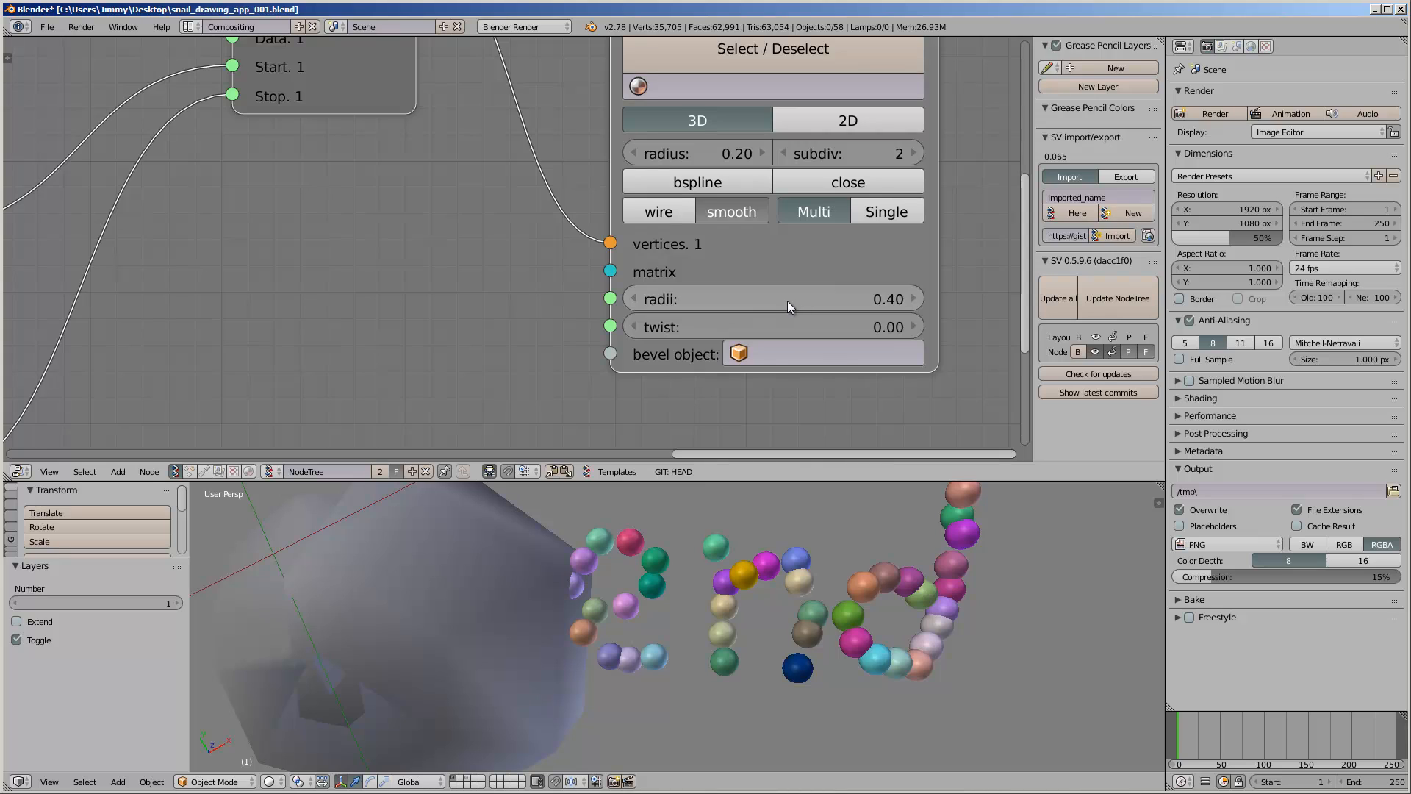
- Try radii of 0.04 and 0.02 on the Polyline Viewer node to compare the tube thickness on the letter b
click(783, 301)
key(Return)
drag(785, 299, 529, 307)
click(818, 301)
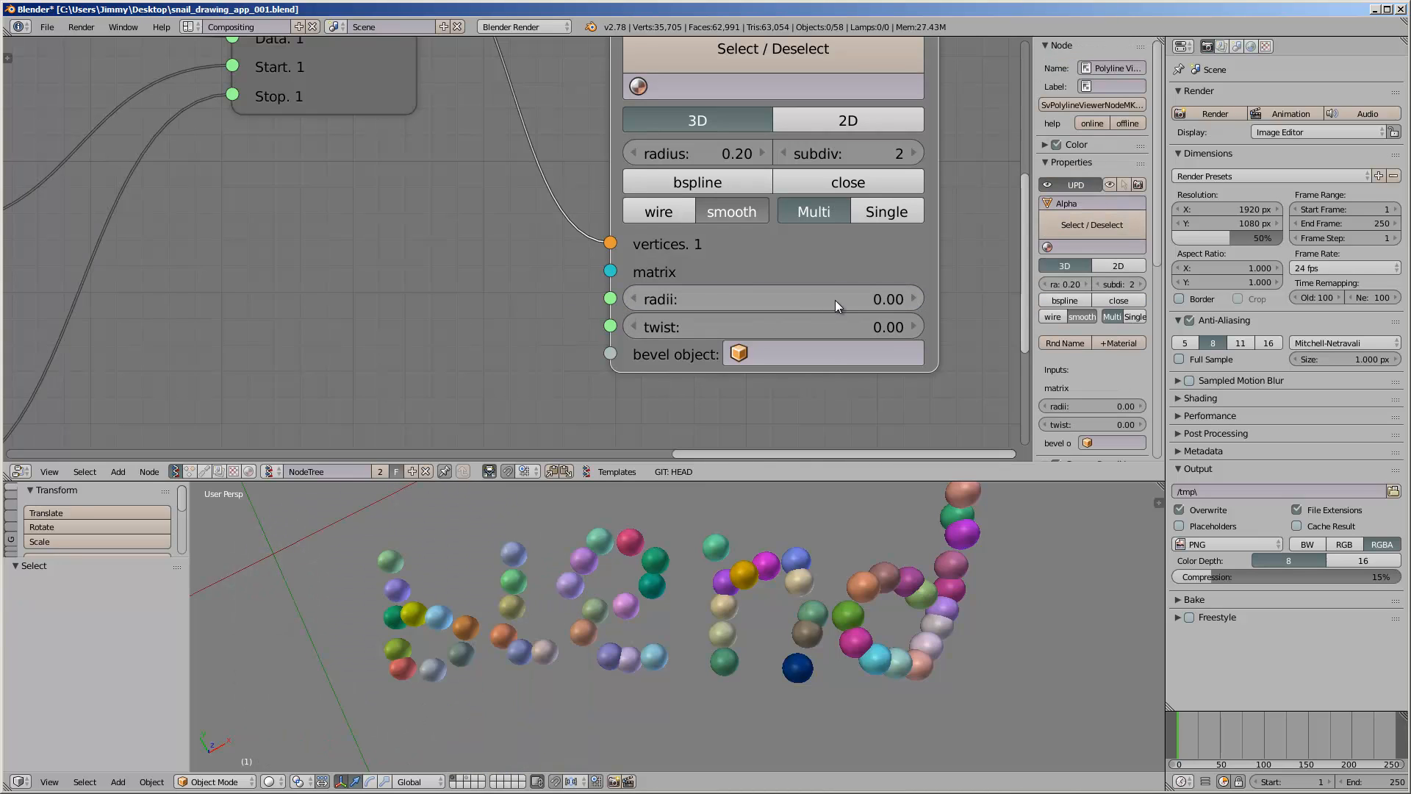
click(835, 300)
text(0.04)
key(Return)
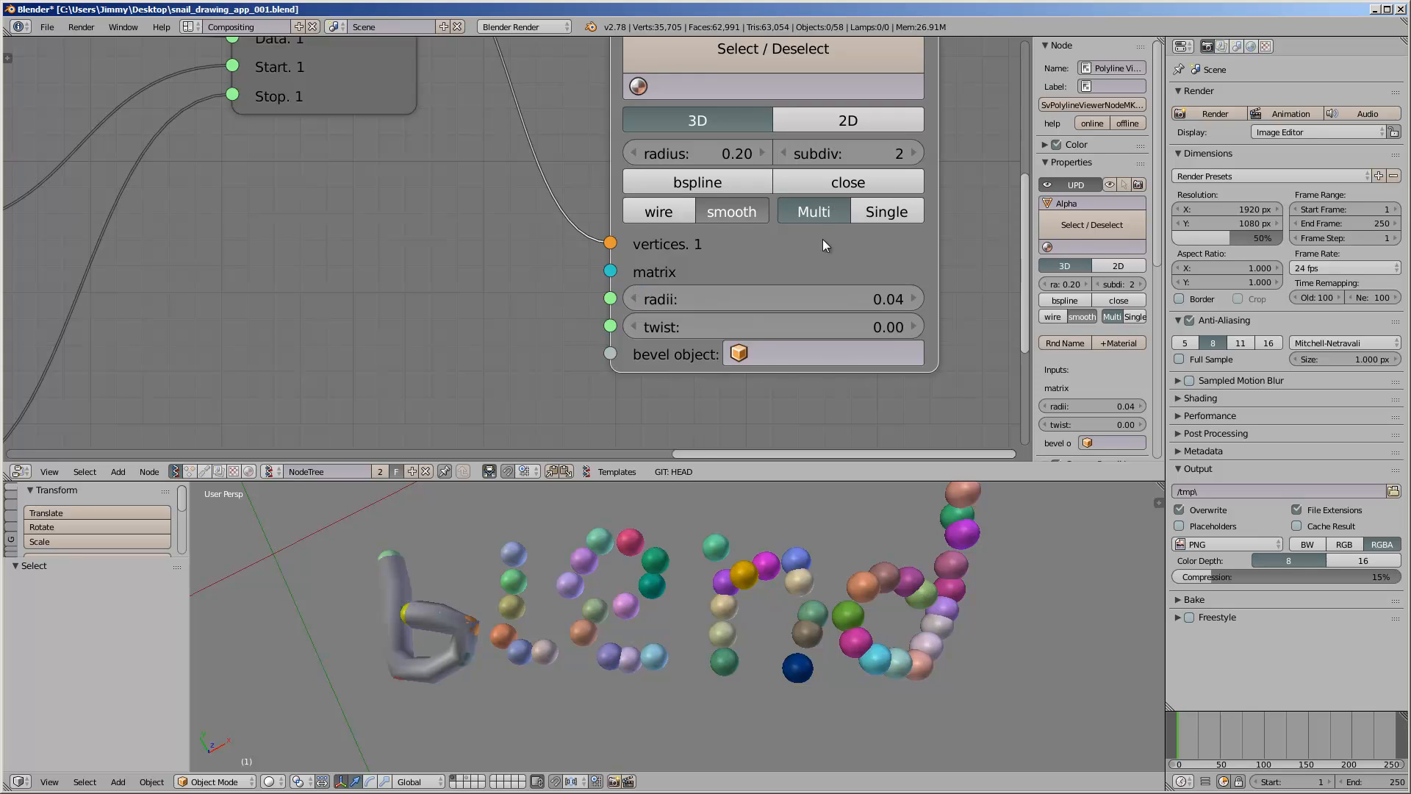
click(834, 294)
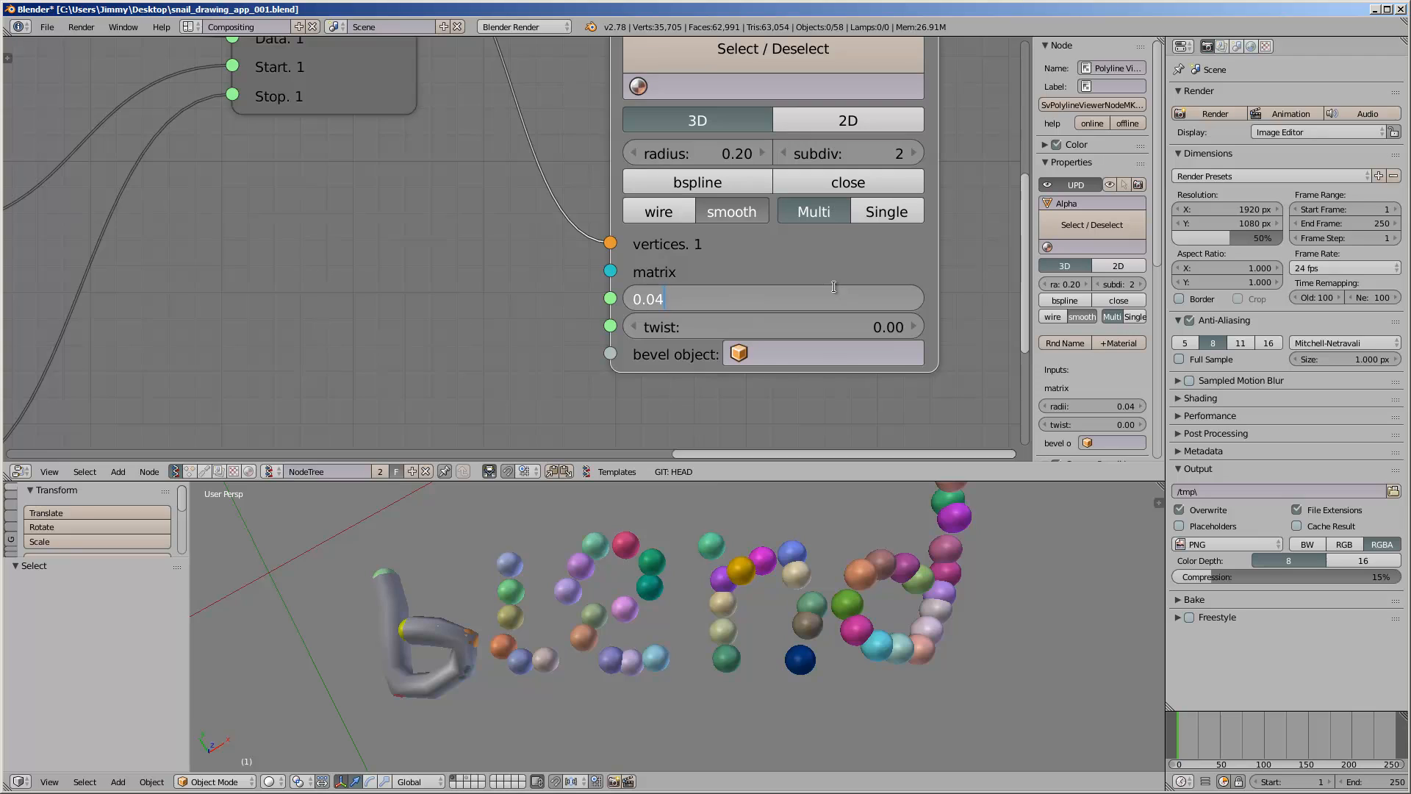
text(2)
key(Return)
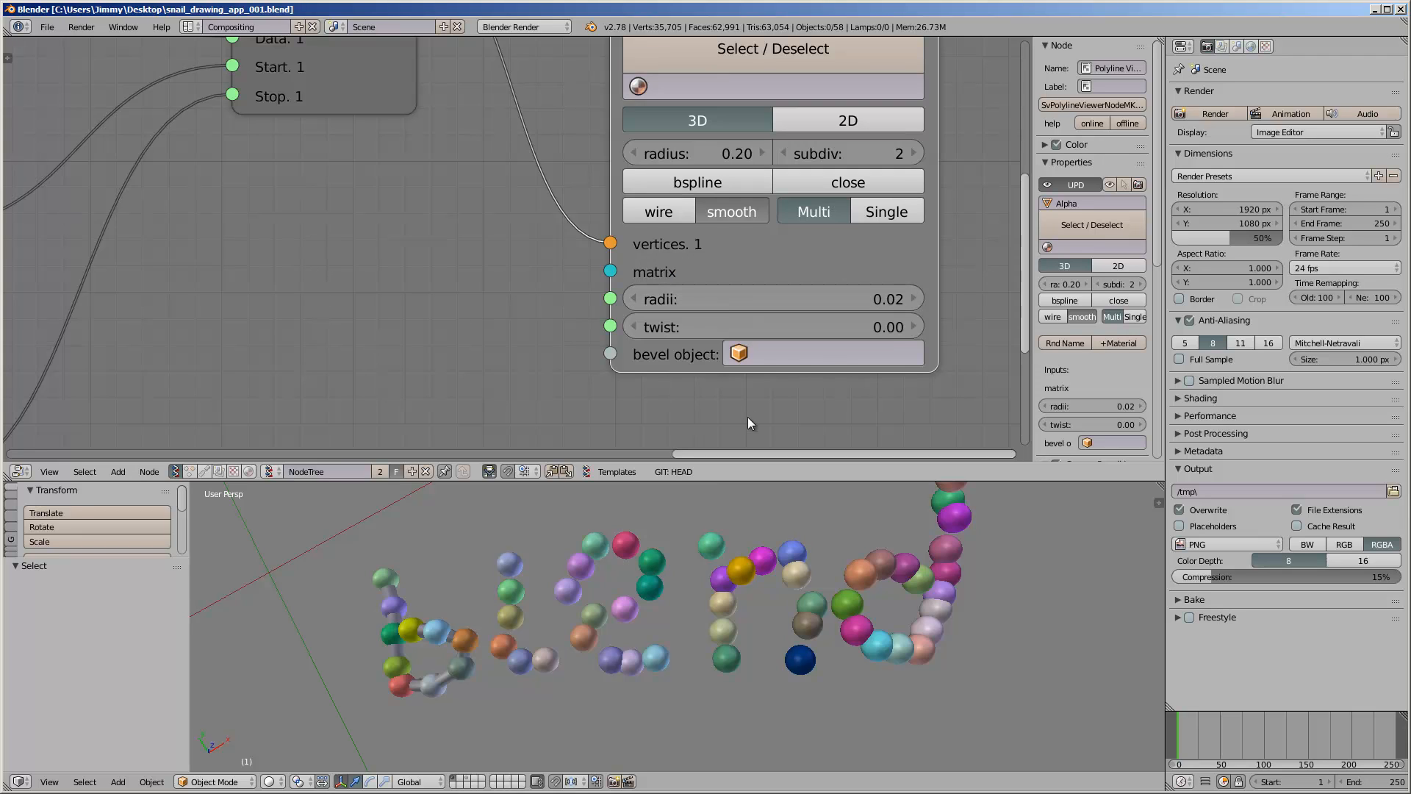
middle_drag(559, 669, 568, 670)
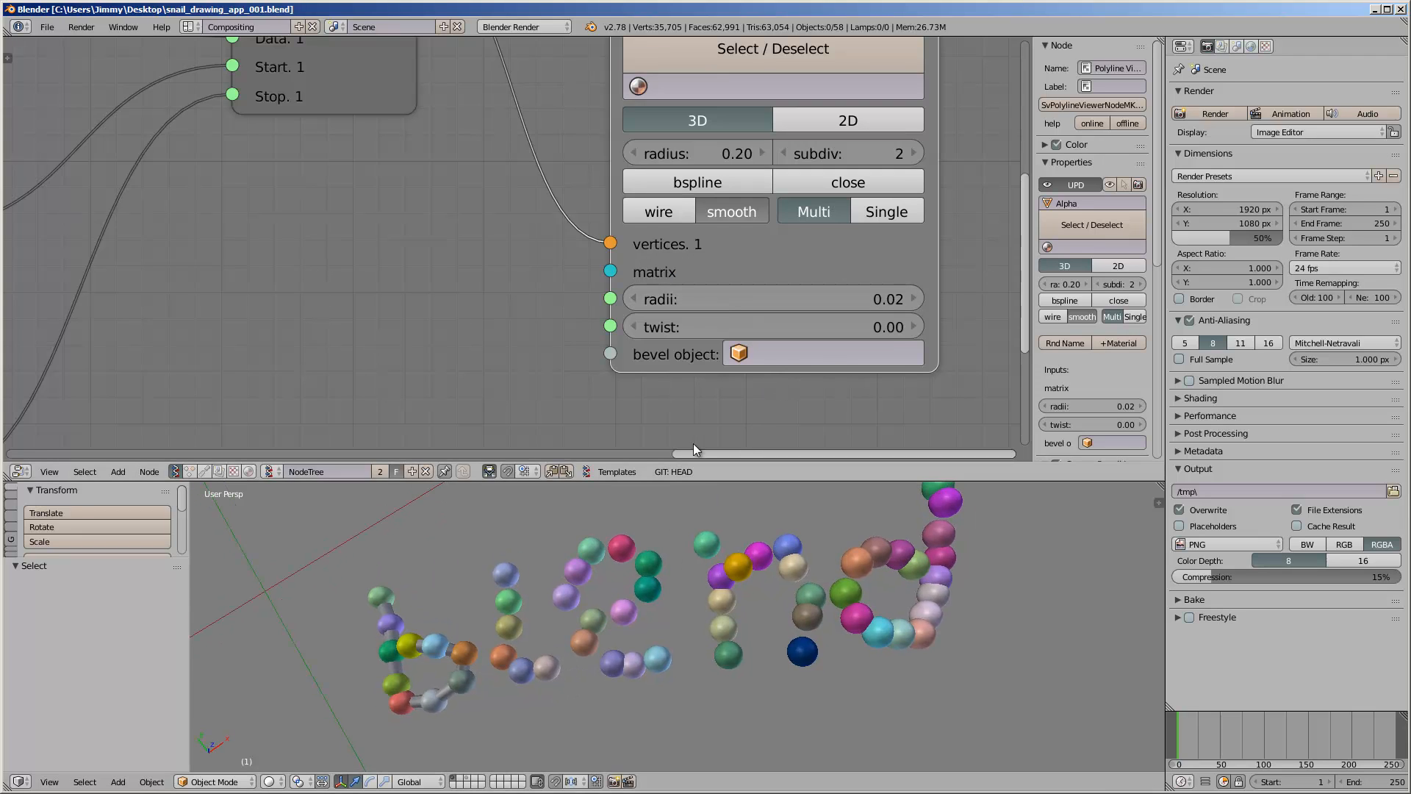
- Set the Polyline Viewer's radii to 0.03 and save over the blend file
click(907, 294)
click(818, 297)
click(820, 296)
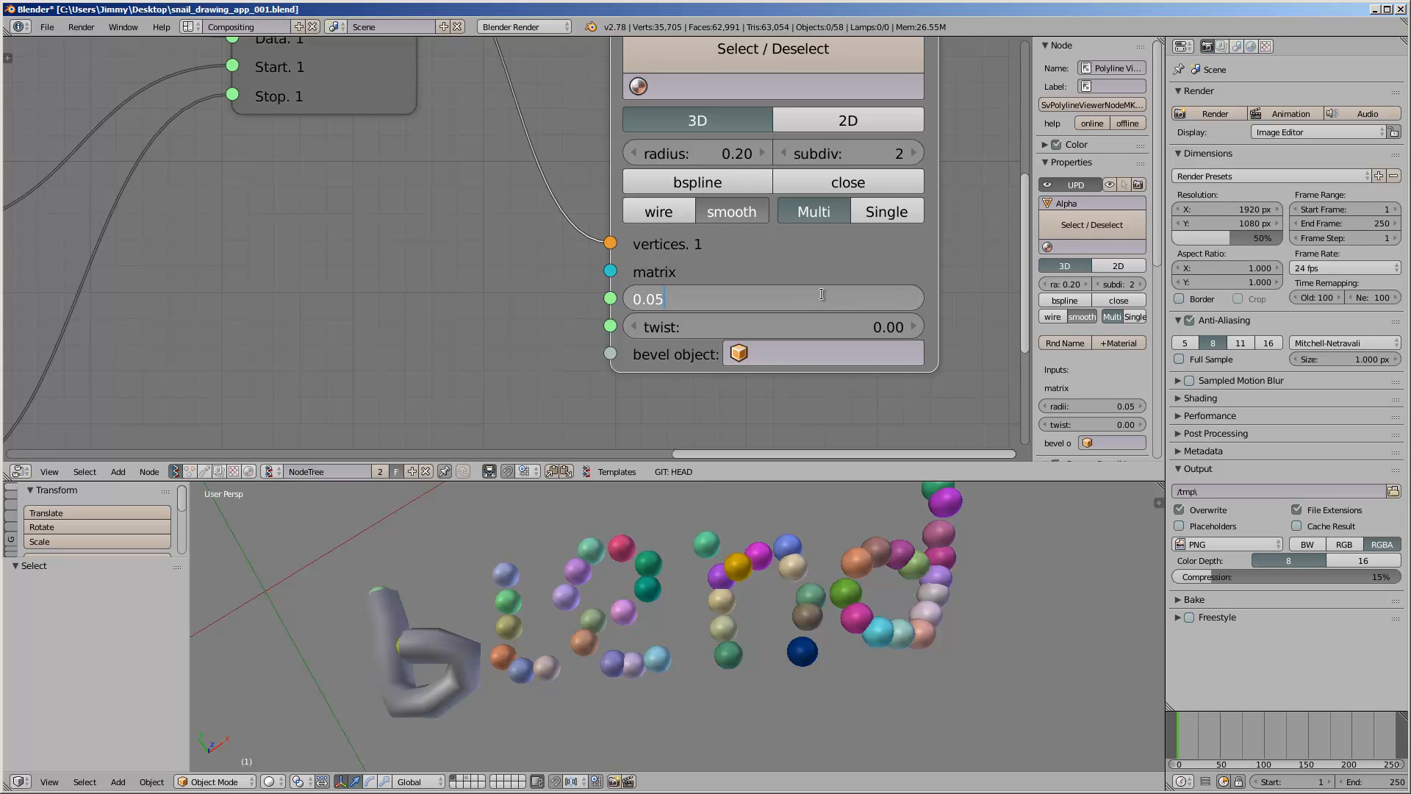
key(Return)
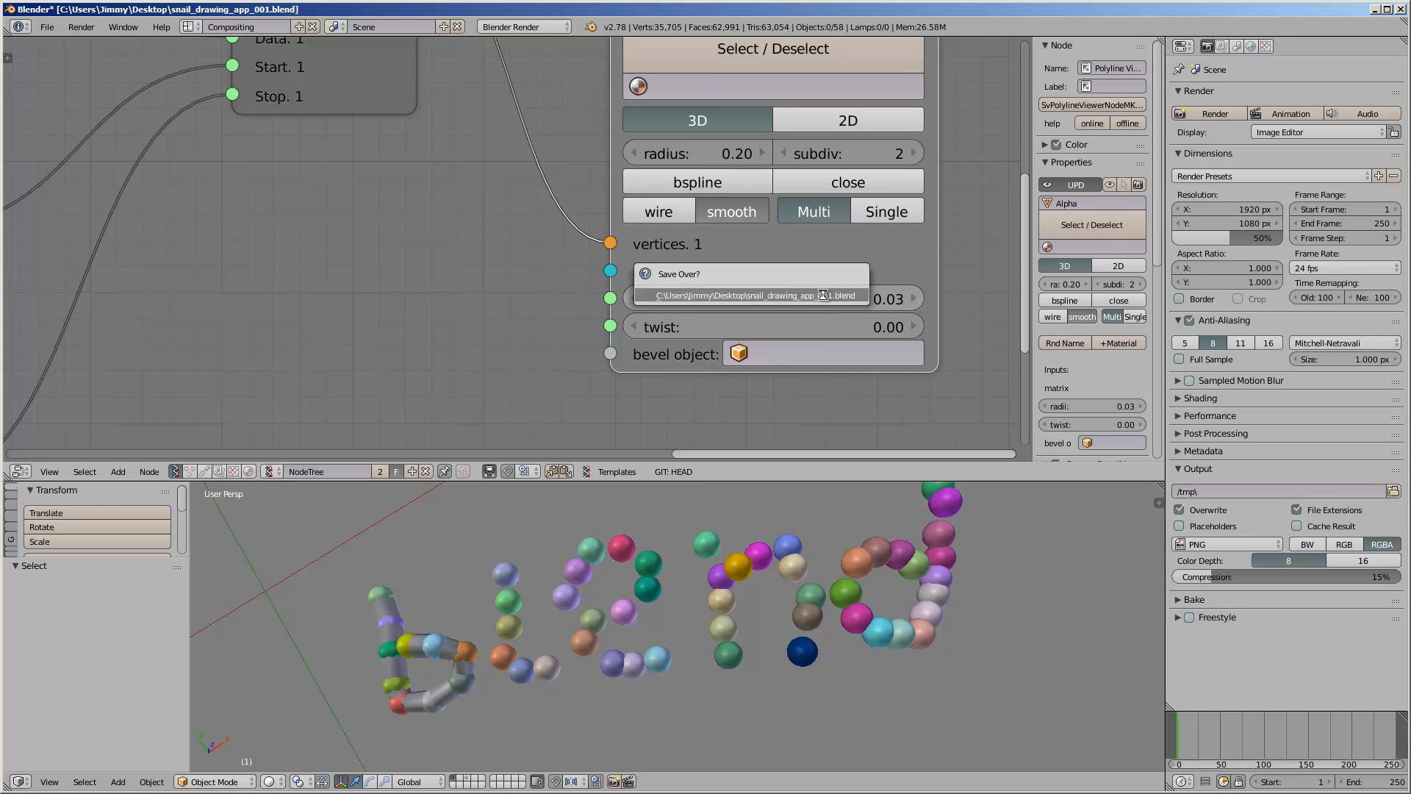
middle_drag(771, 220, 707, 254)
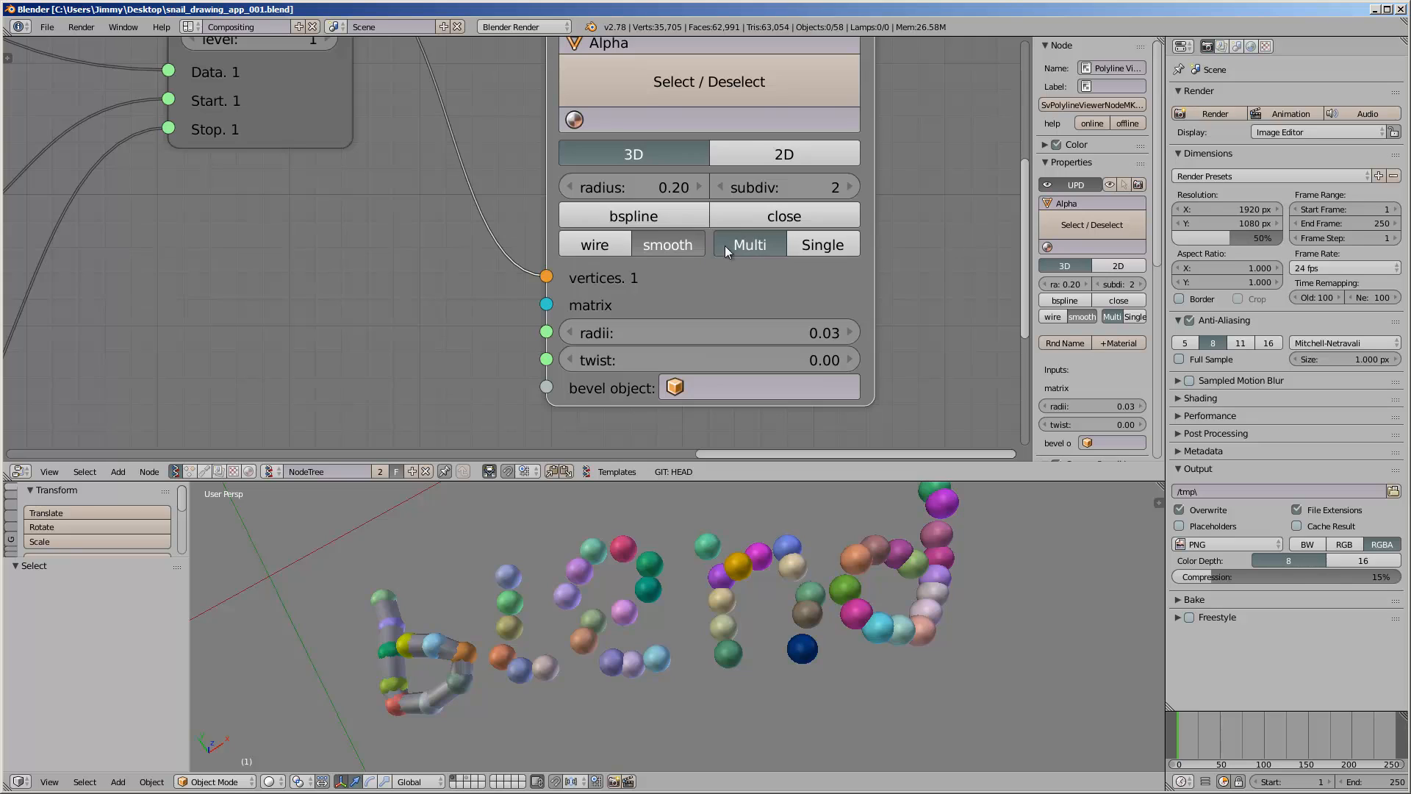
- Give the letter b's tube a new material with a red-orange diffuse colour, view it in solid shading, and save the file
right_click(463, 643)
key(z)
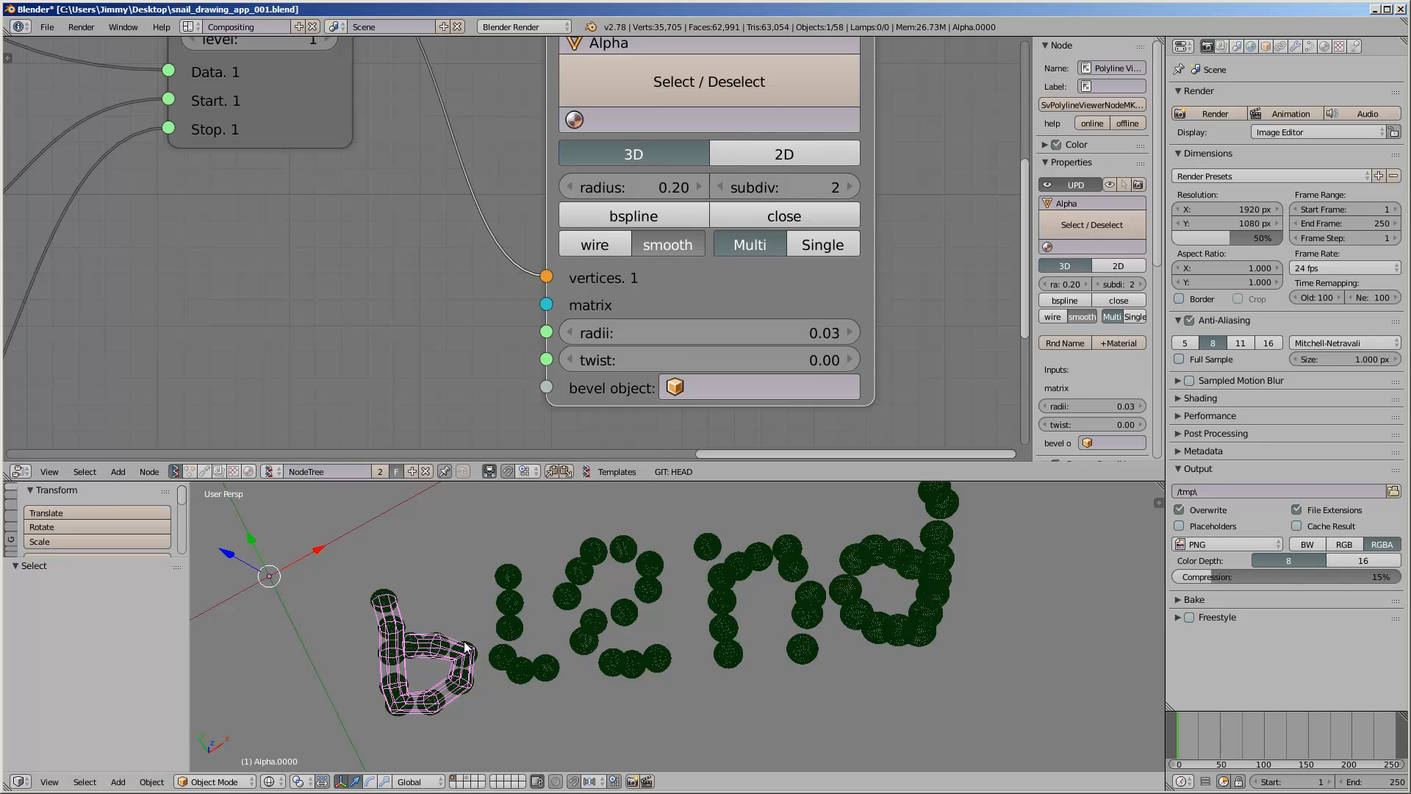
click(1326, 46)
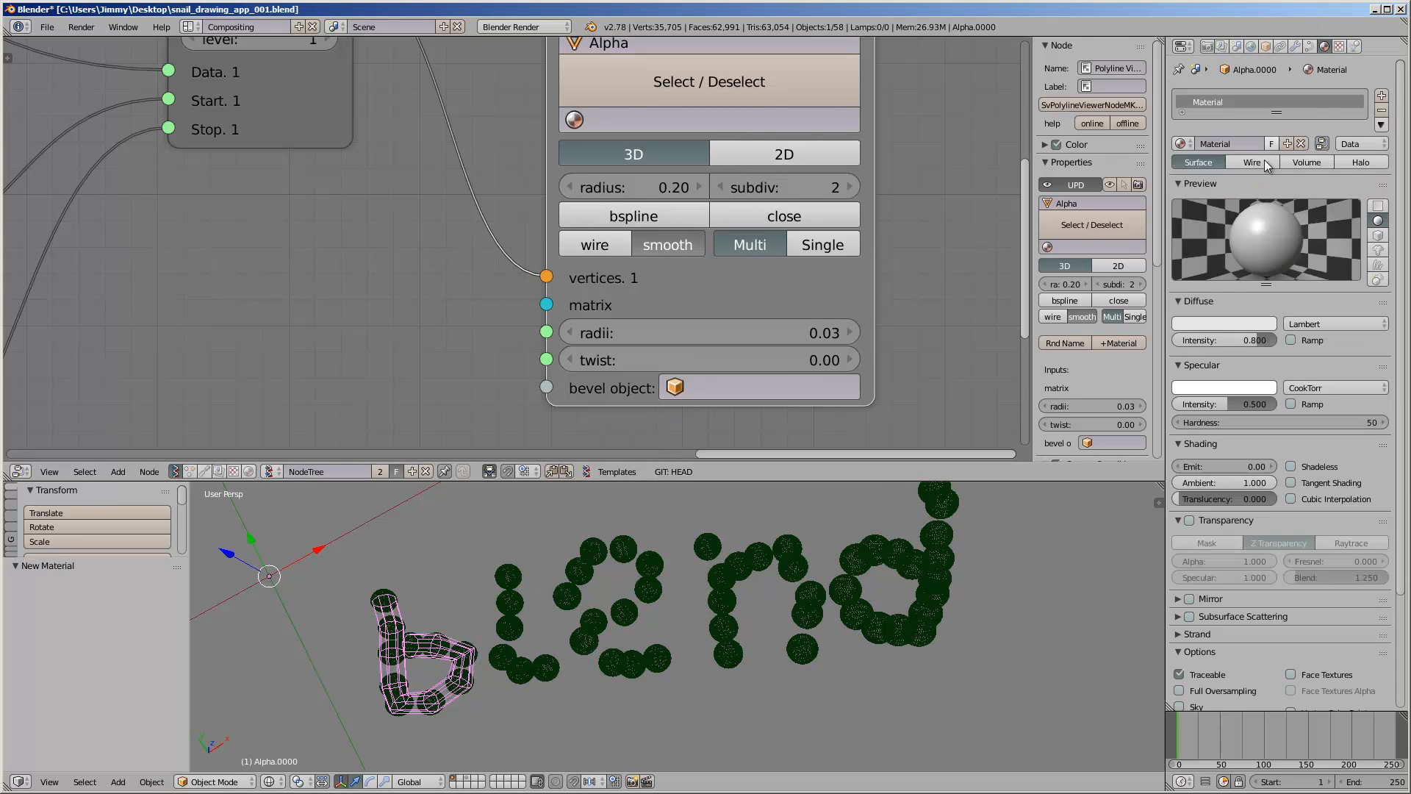
click(1186, 323)
click(1193, 224)
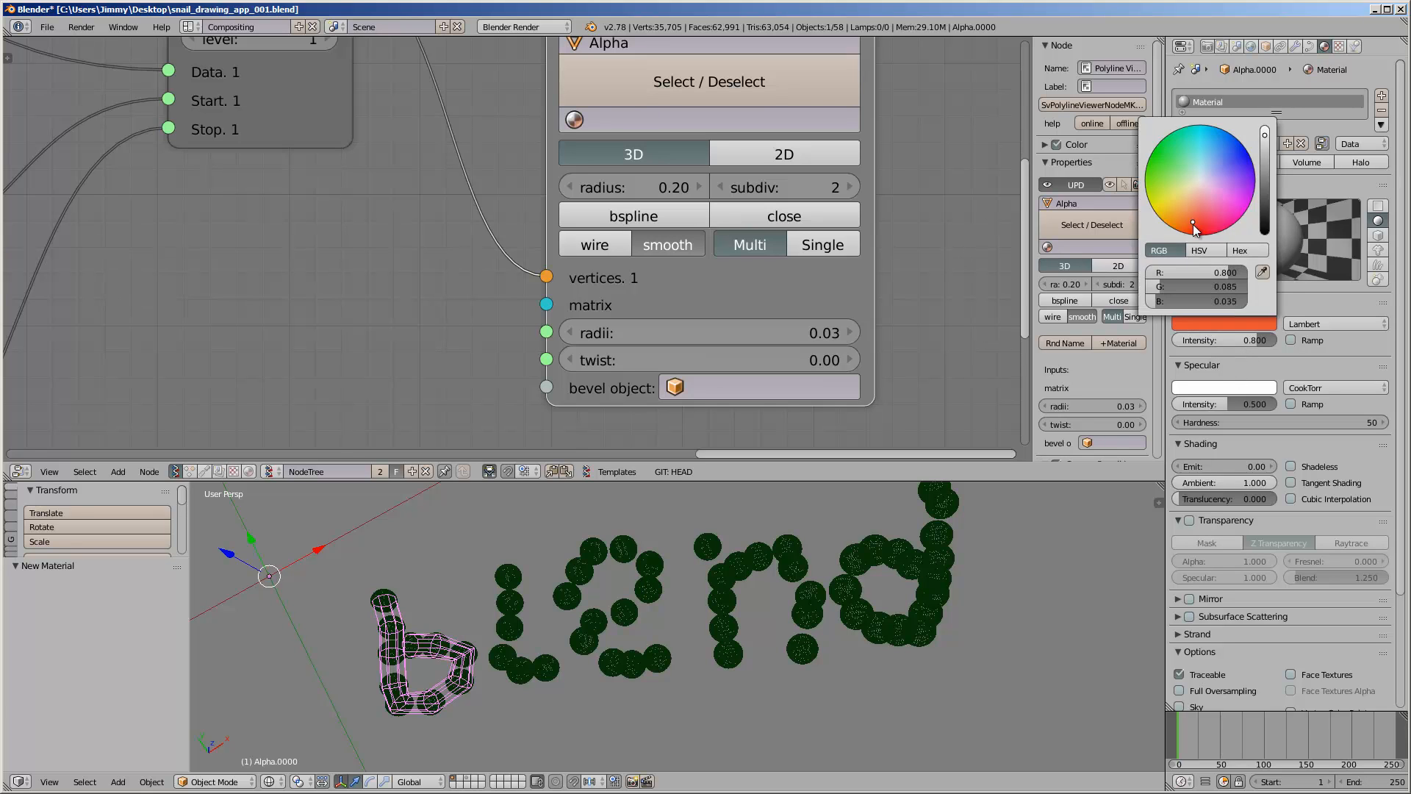
shift+middle_drag(623, 633, 573, 660)
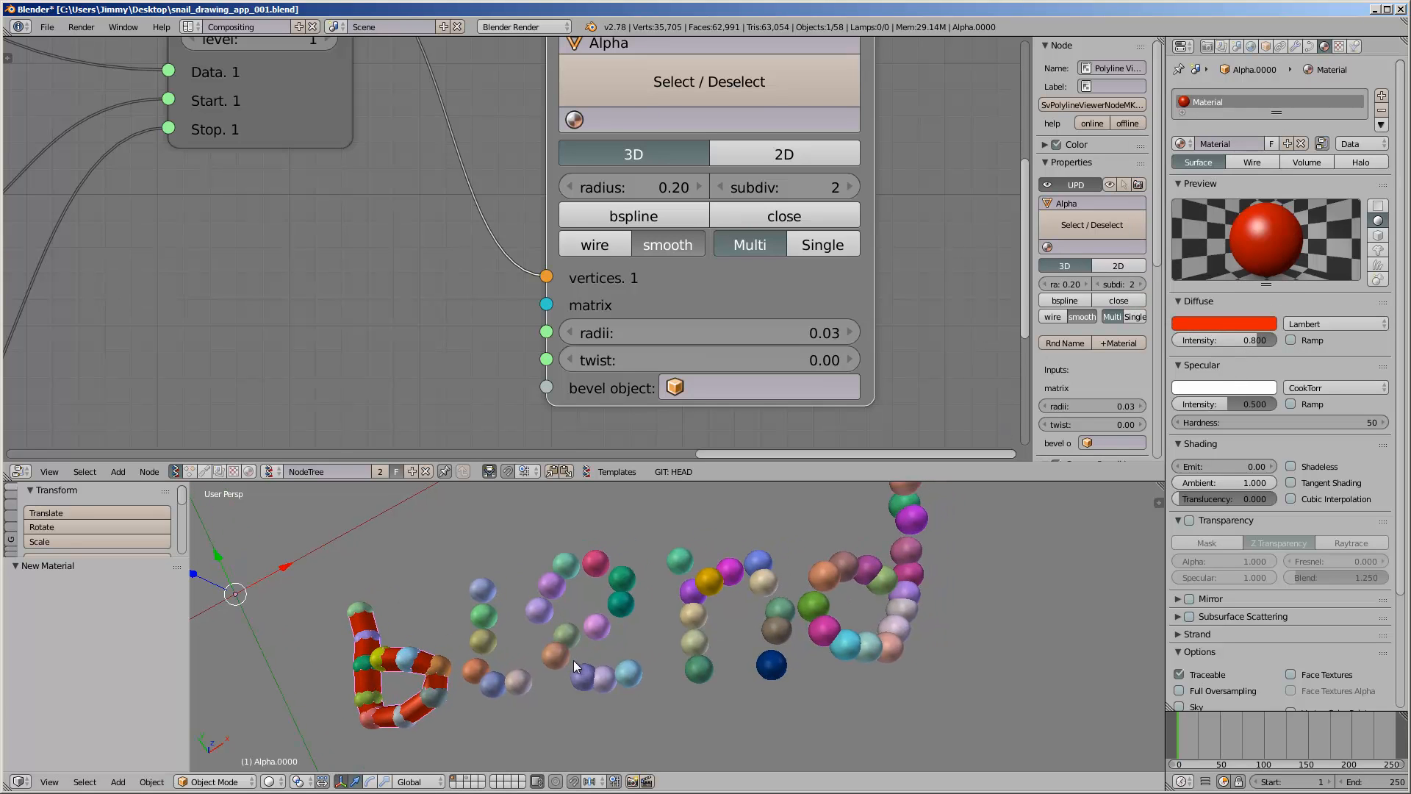
key(ctrl+s)
click(573, 660)
- Increase the List Input node's length to 4 and set entry 2 to 10
middle_drag(473, 373, 639, 327)
scroll(639, 327, down, 5)
middle_drag(162, 282, 1131, 165)
scroll(589, 193, up, 6)
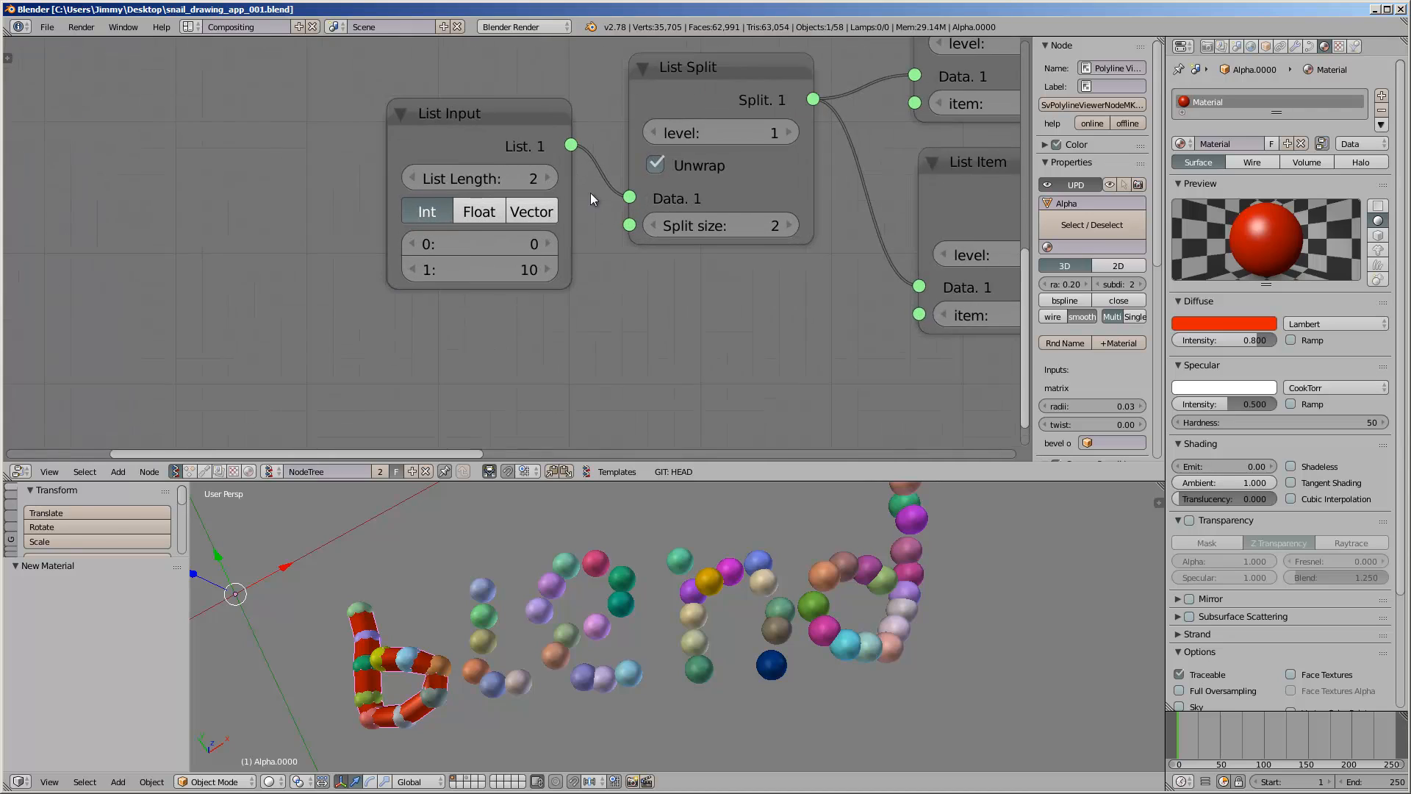
click(553, 173)
click(553, 174)
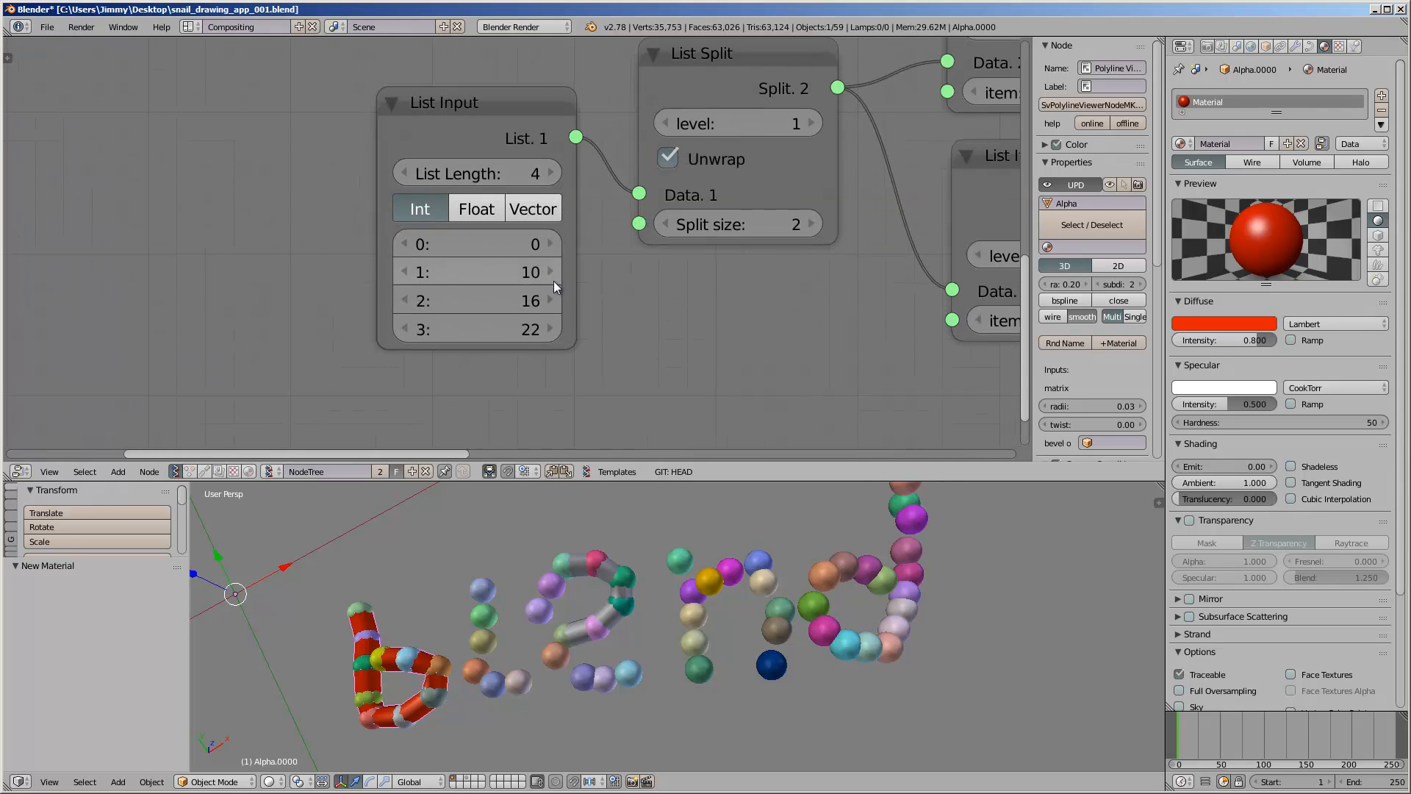
scroll(536, 296, up, 1)
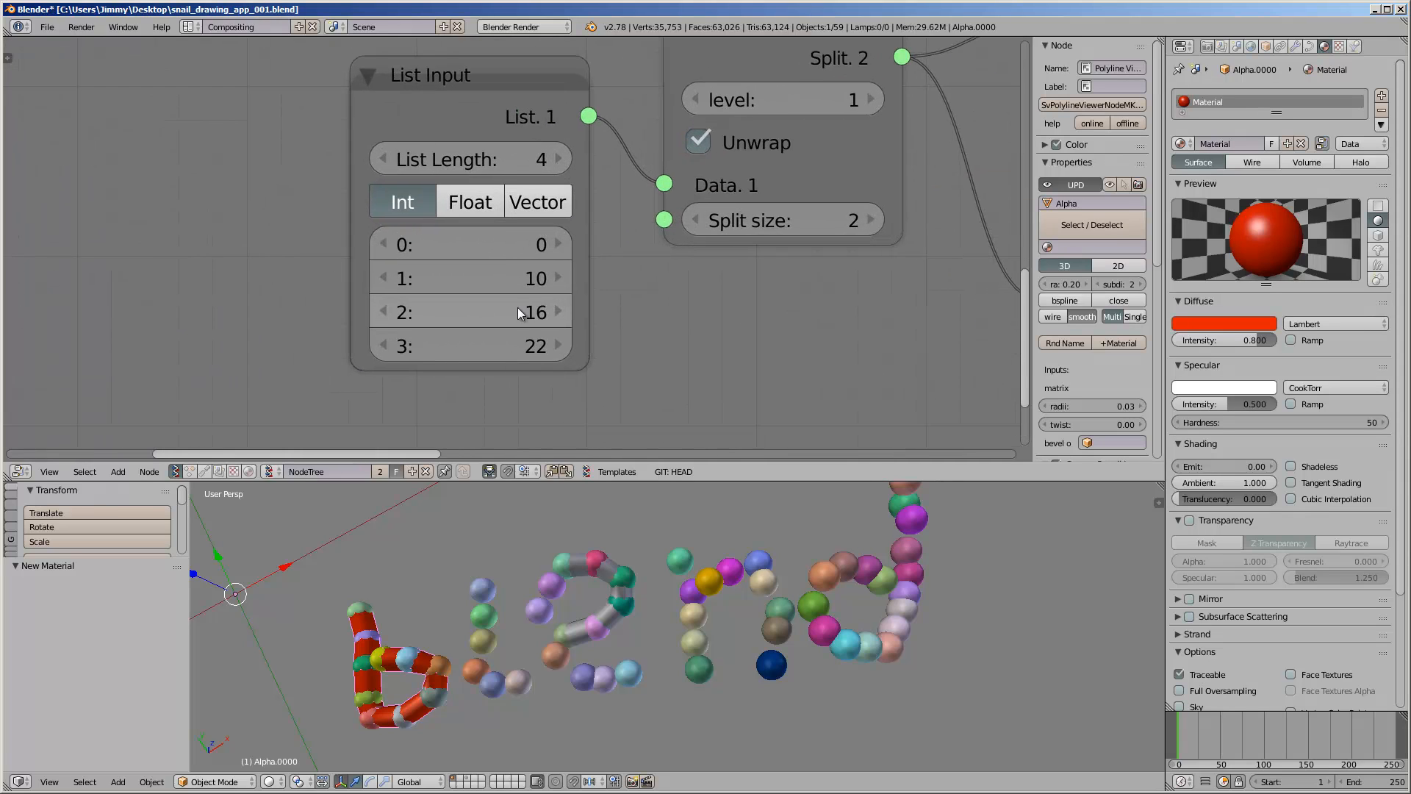
double_click(544, 301)
text(10)
key(Return)
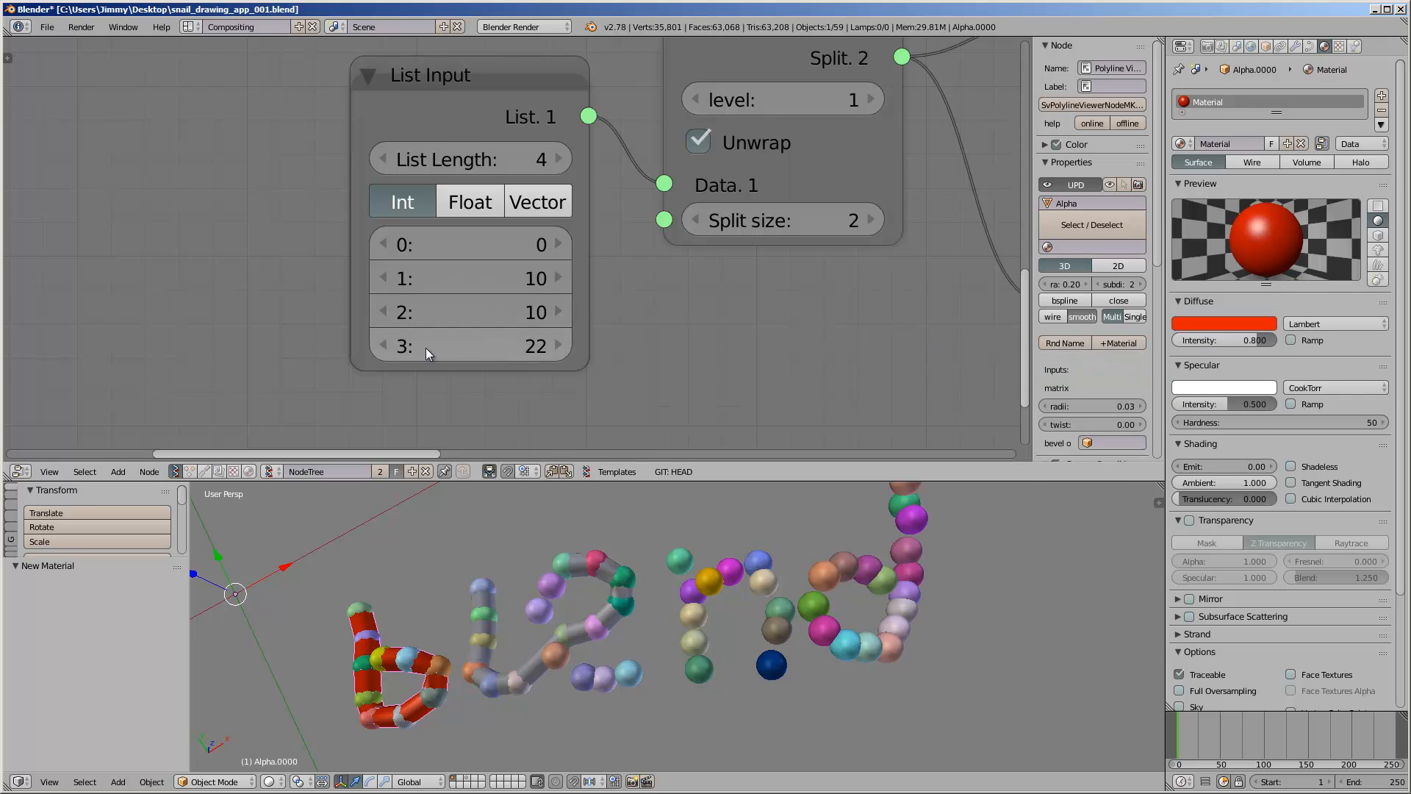
- Adjust entry 3 of the List Input to 16 so the second tube ends with the letter l
click(383, 346)
click(383, 346)
click(384, 346)
click(384, 346)
click(383, 346)
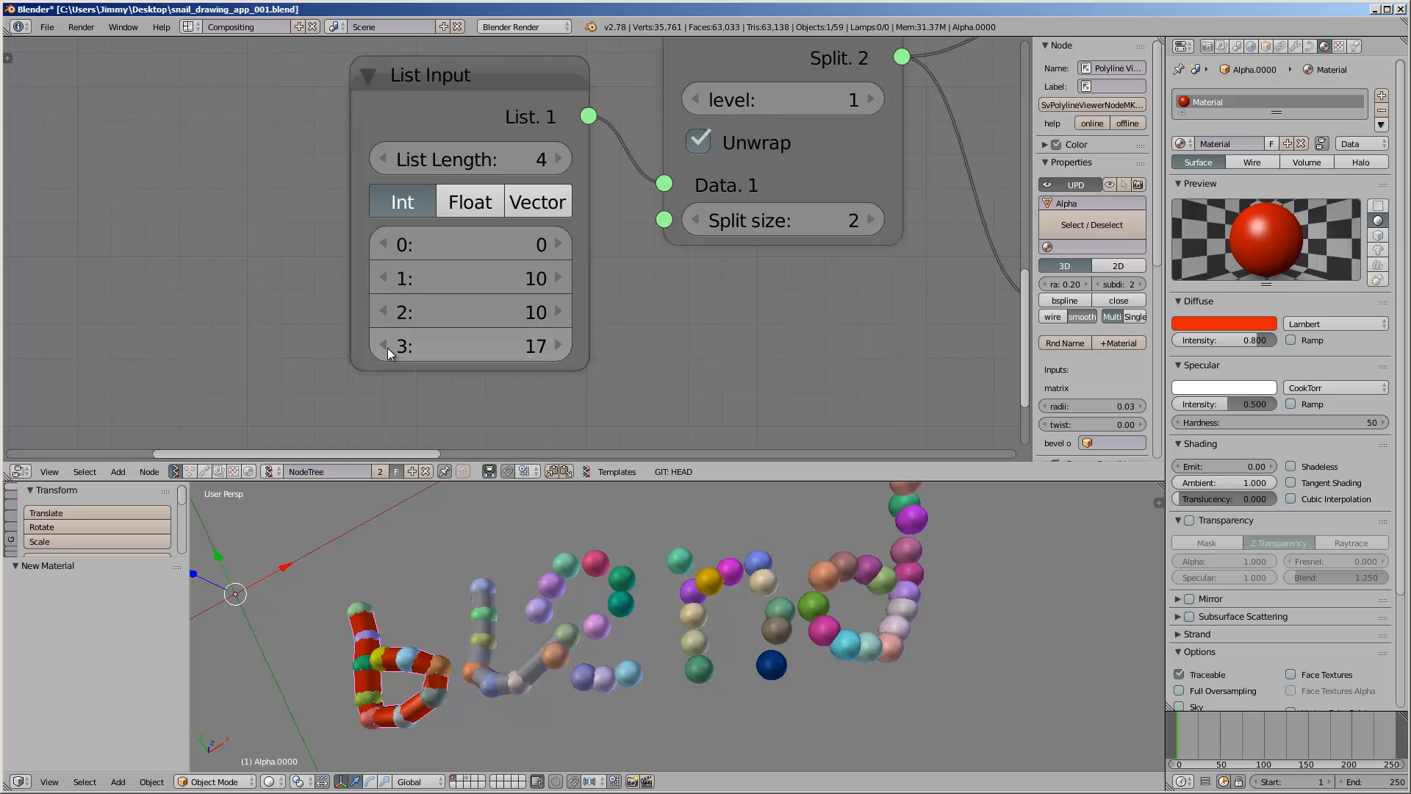
click(384, 346)
click(384, 346)
click(557, 345)
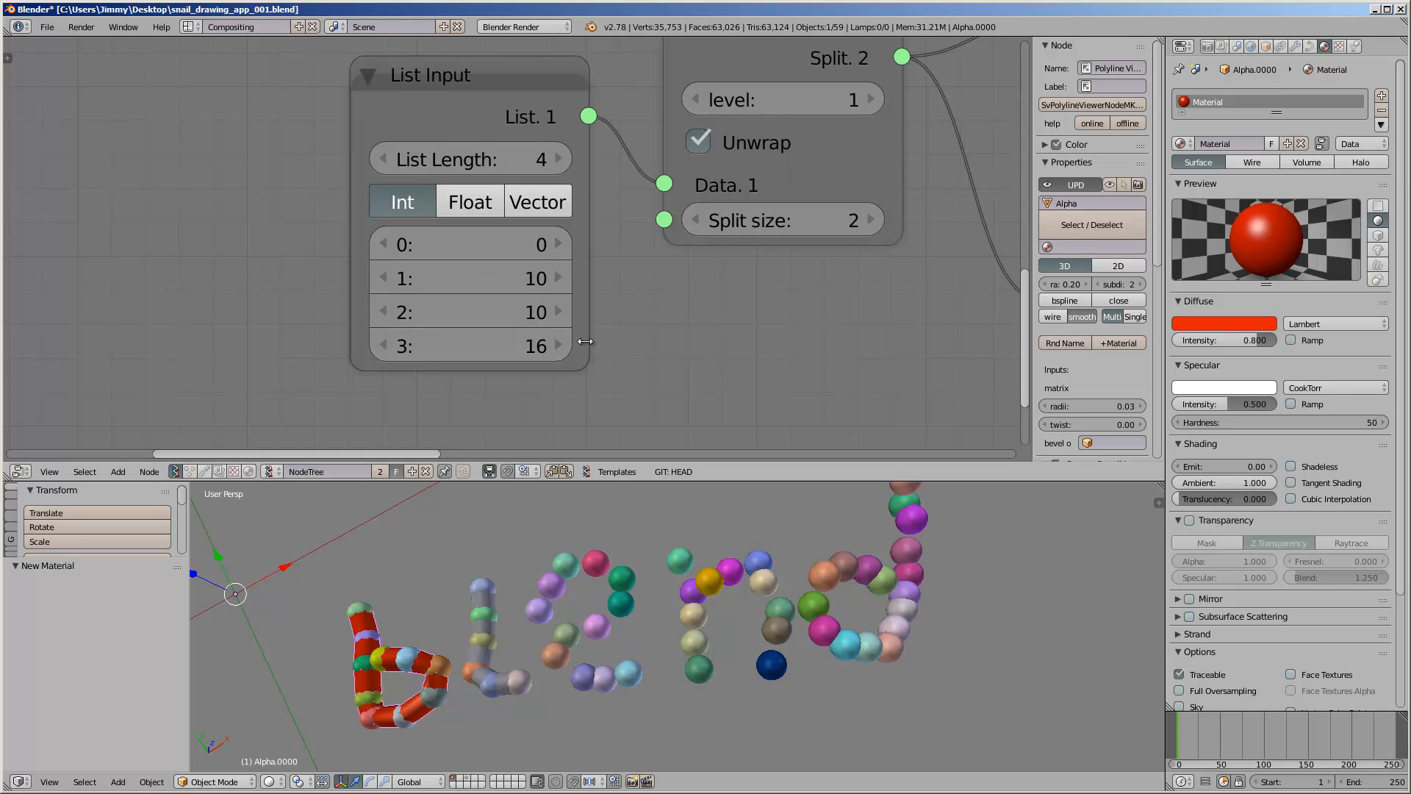
- Assign the red material named Material to the Polyline Viewer node so every tube uses it
scroll(787, 311, down, 2)
middle_drag(787, 312, 349, 389)
scroll(635, 304, down, 3)
middle_drag(821, 283, 486, 289)
scroll(661, 294, down, 2)
middle_drag(879, 255, 732, 312)
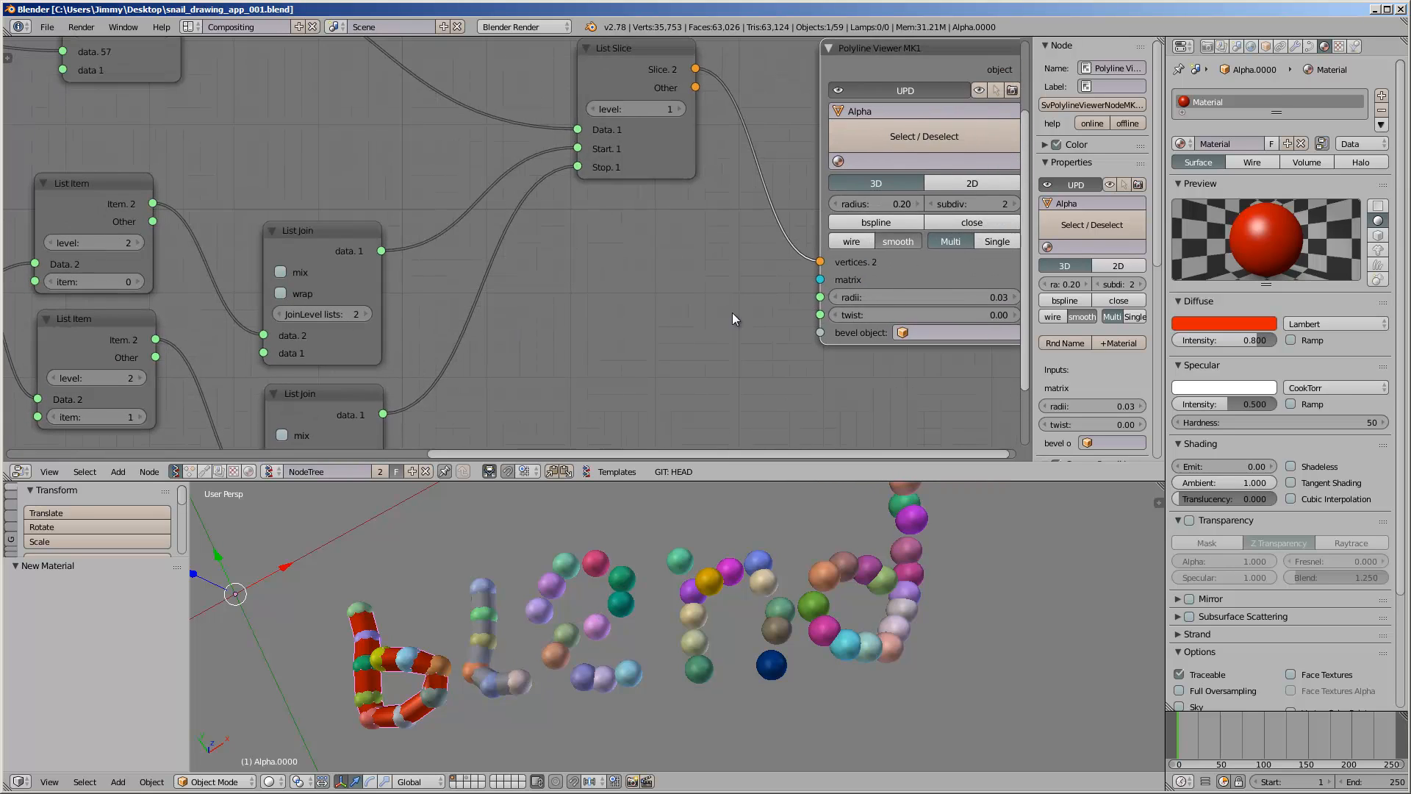
click(901, 158)
click(894, 188)
- Set the Polyline Viewer's radii to 0.02 to make the red tubes thinner
scroll(547, 293, up, 2)
mouse_move(334, 318)
middle_down()
mouse_move(548, 292)
mouse_move(582, 226)
mouse_move(607, 215)
middle_up()
scroll(543, 583, up, 3)
scroll(514, 280, down, 2)
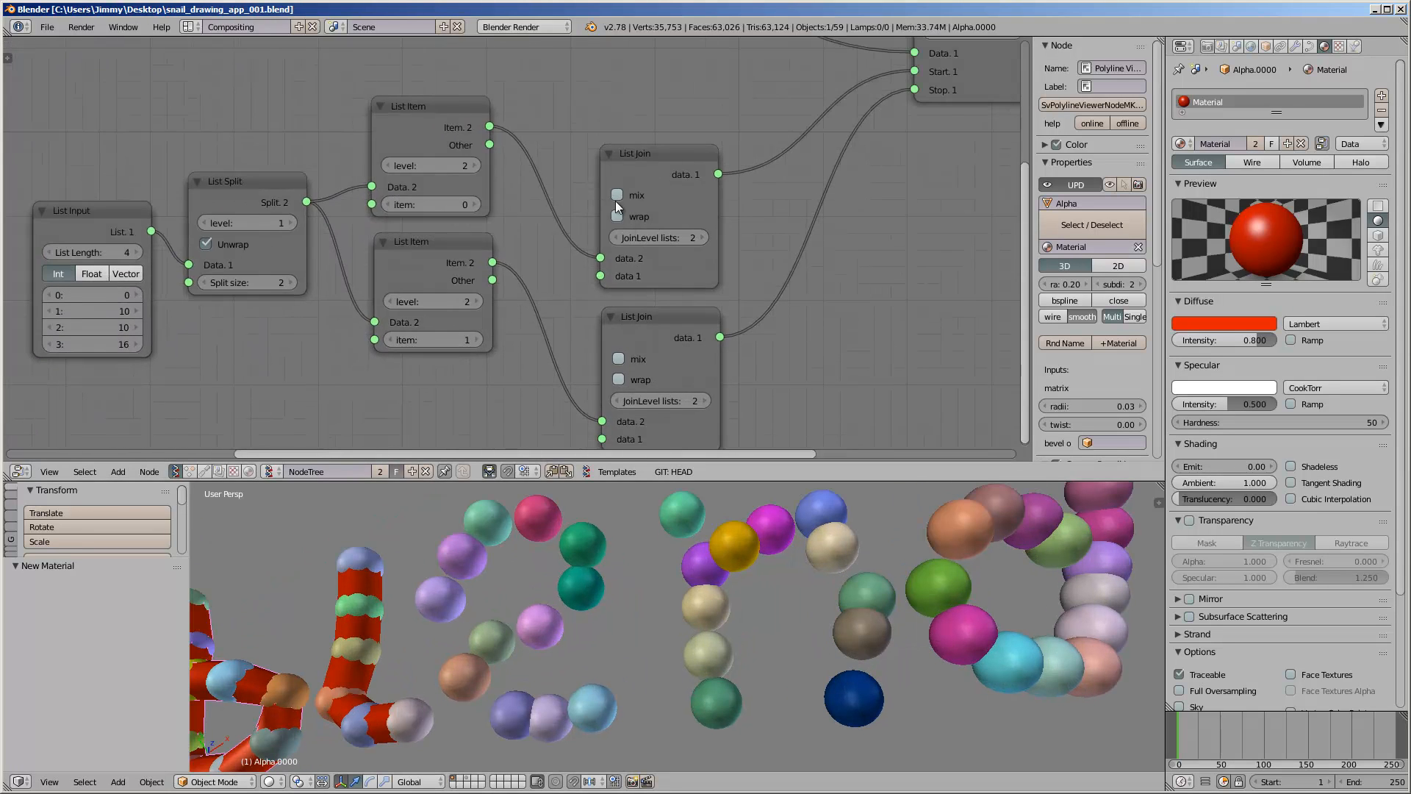
middle_drag(882, 198, 539, 234)
middle_drag(933, 212, 460, 346)
scroll(585, 247, up, 2)
click(479, 336)
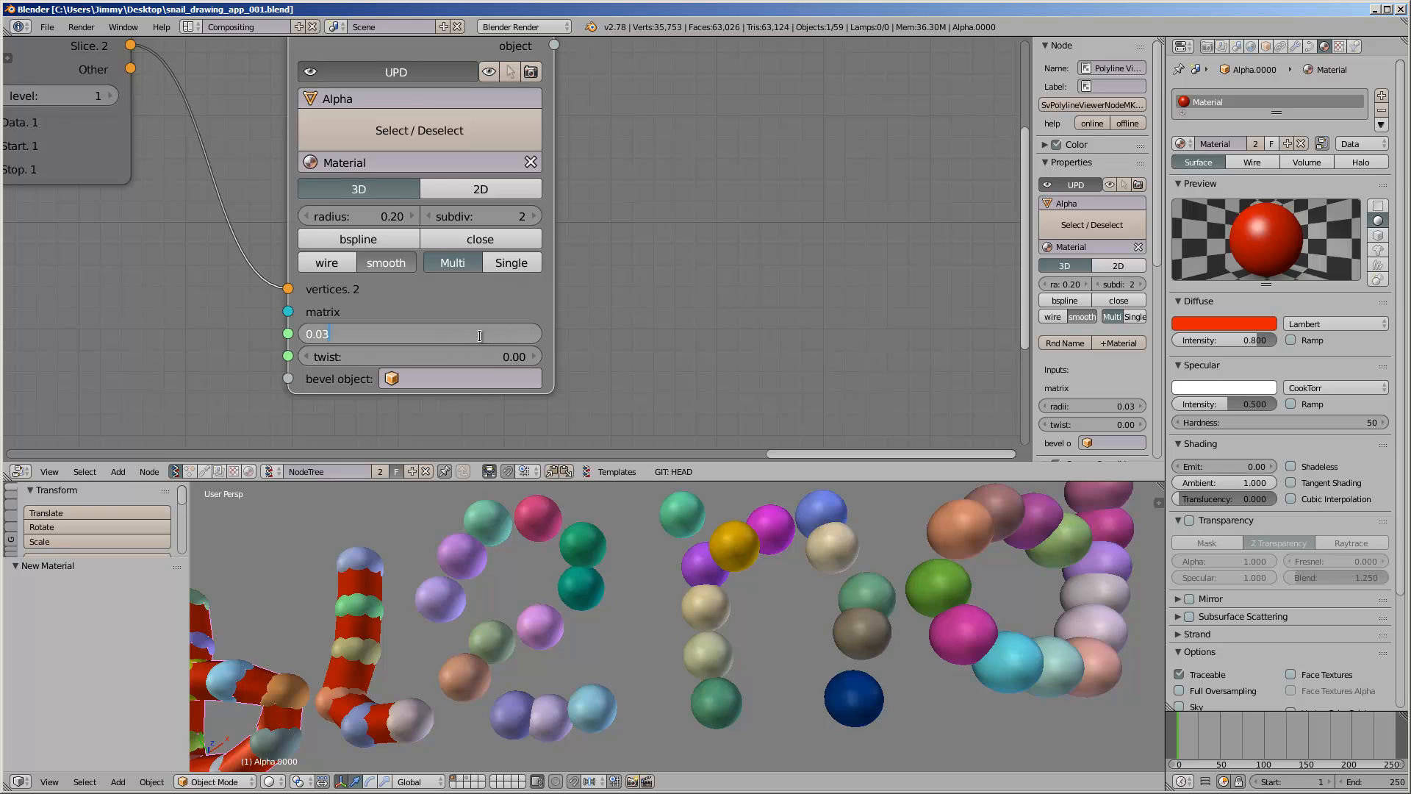
text(2)
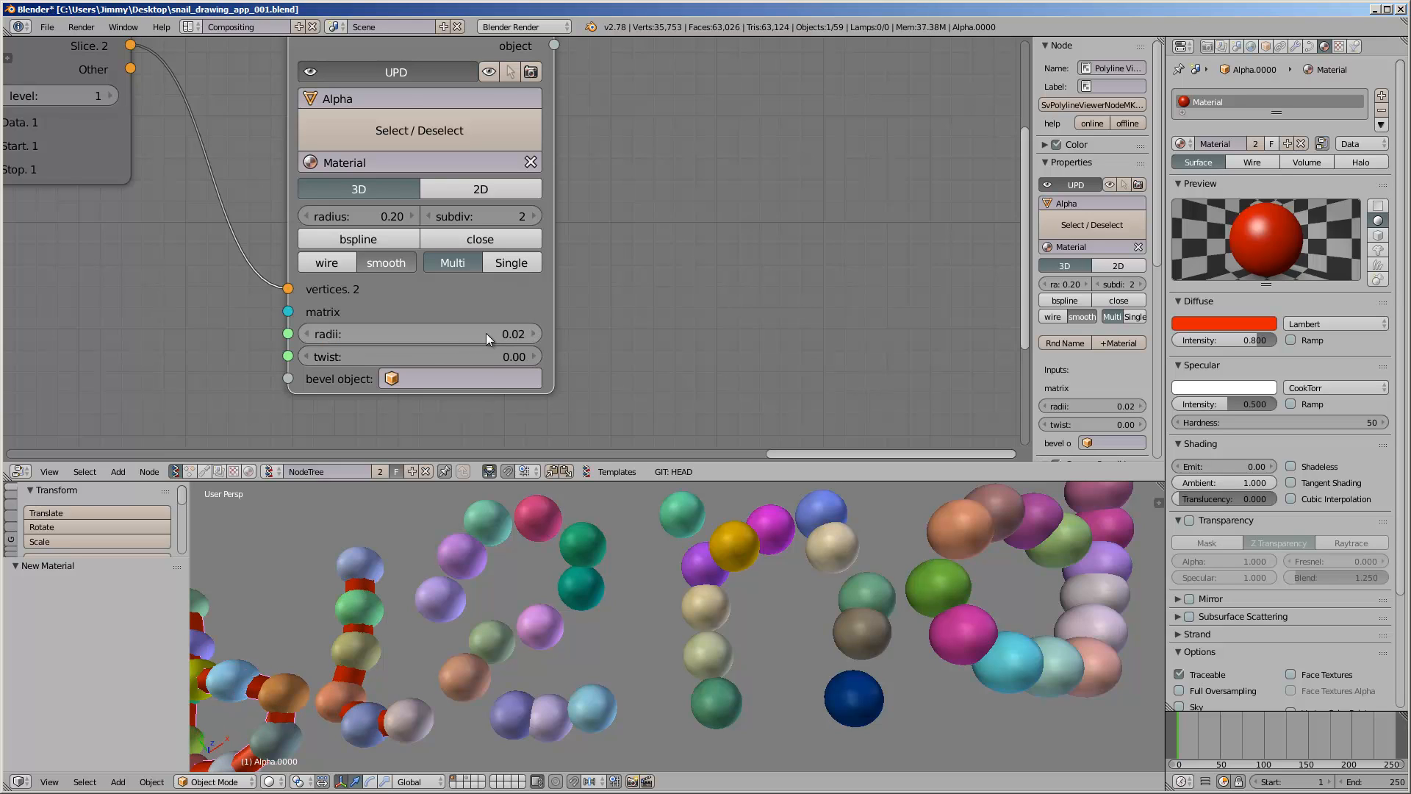
key(Return)
- Increase the List Input node's length to 6 and set entry 4 to 16 to start the letter e's slice
scroll(478, 606, down, 4)
shift+middle_drag(702, 588, 544, 616)
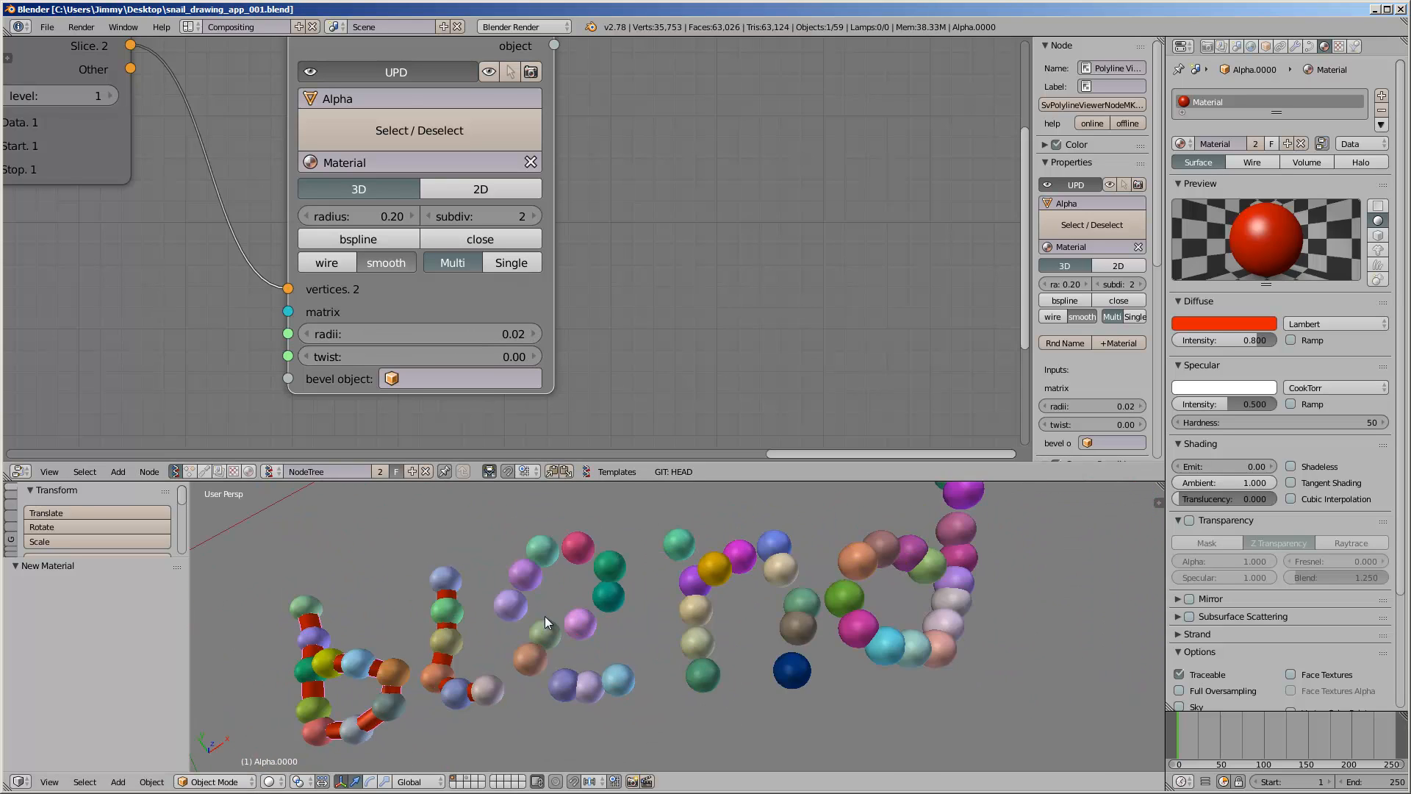
scroll(309, 309, down, 4)
middle_drag(44, 285, 757, 221)
middle_drag(265, 274, 663, 236)
scroll(517, 243, up, 4)
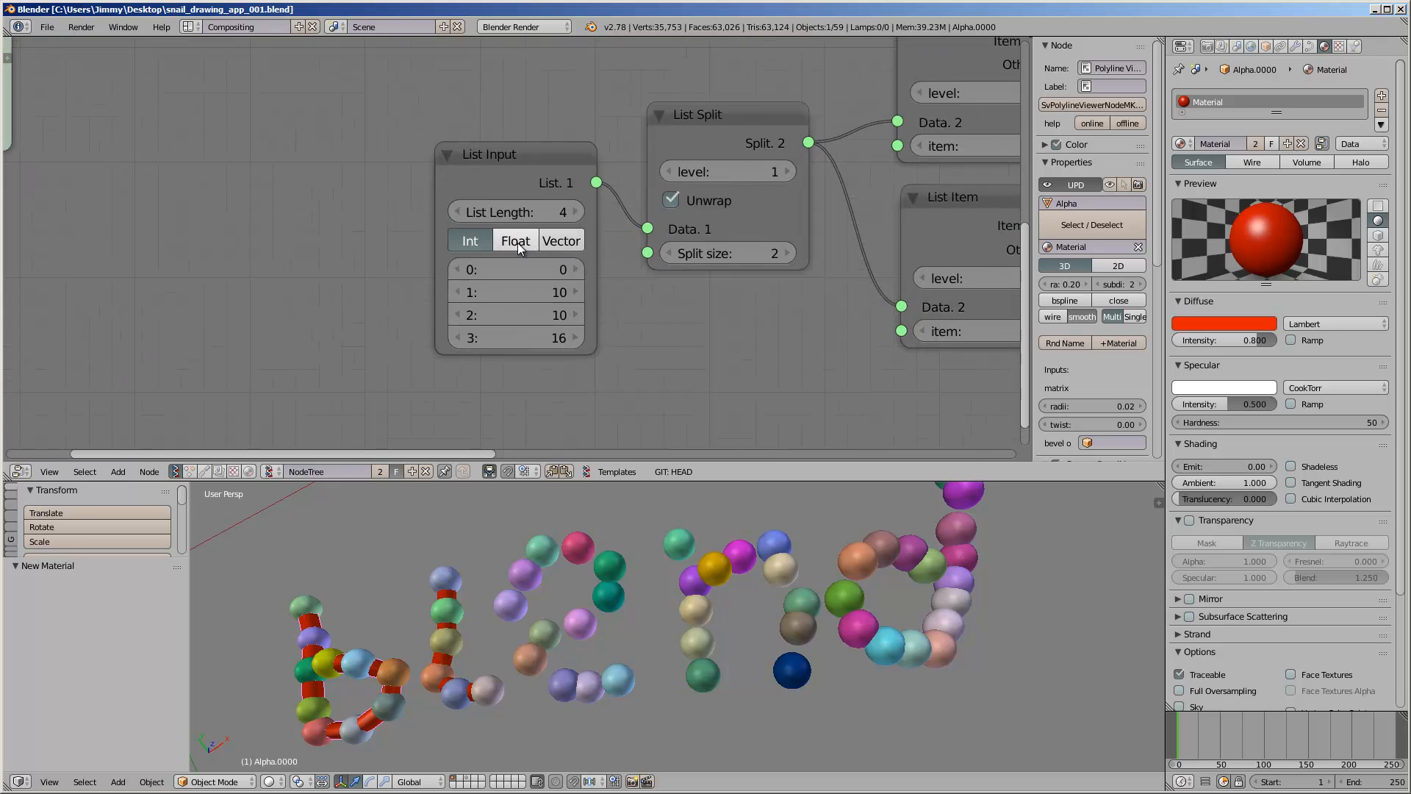
click(482, 125)
click(482, 125)
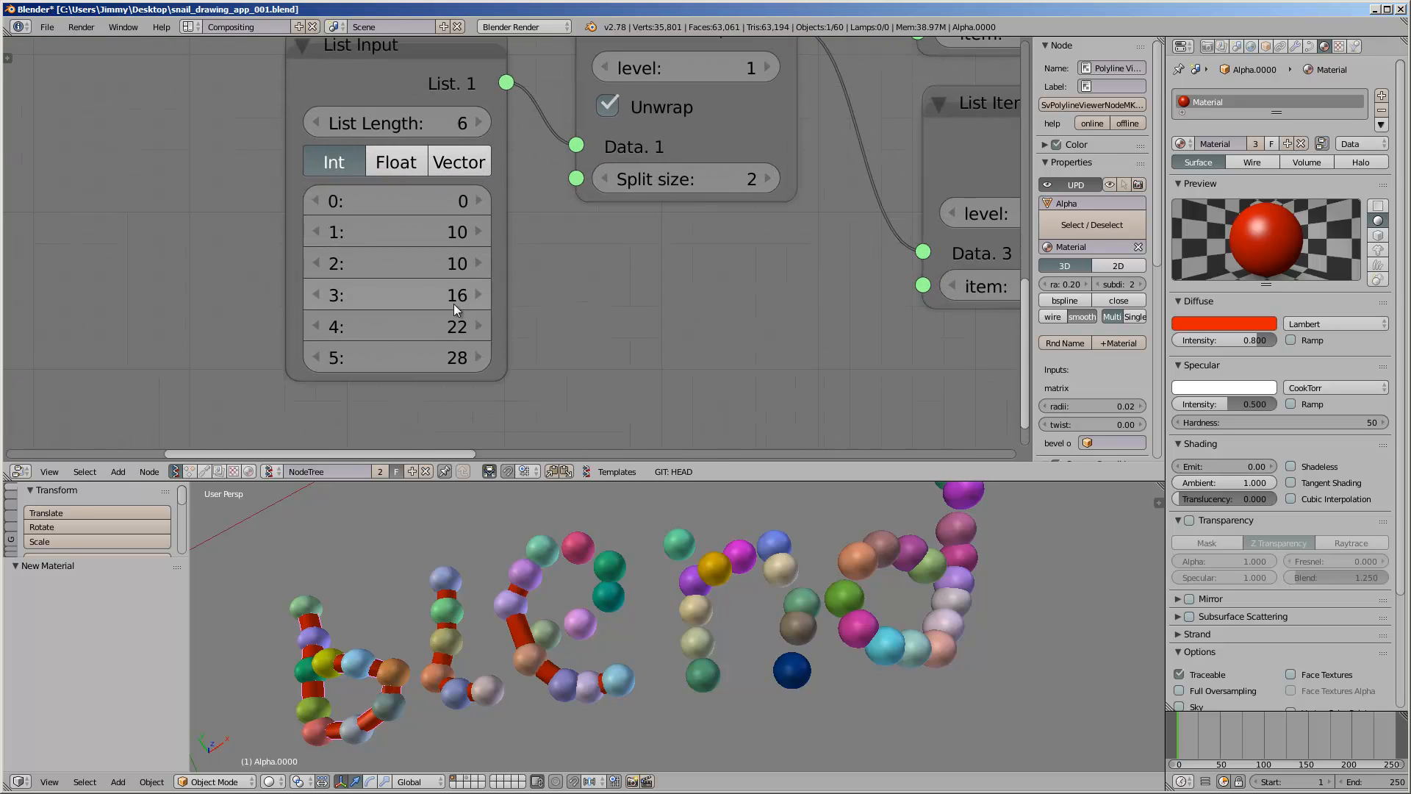
click(448, 324)
text(16)
key(Return)
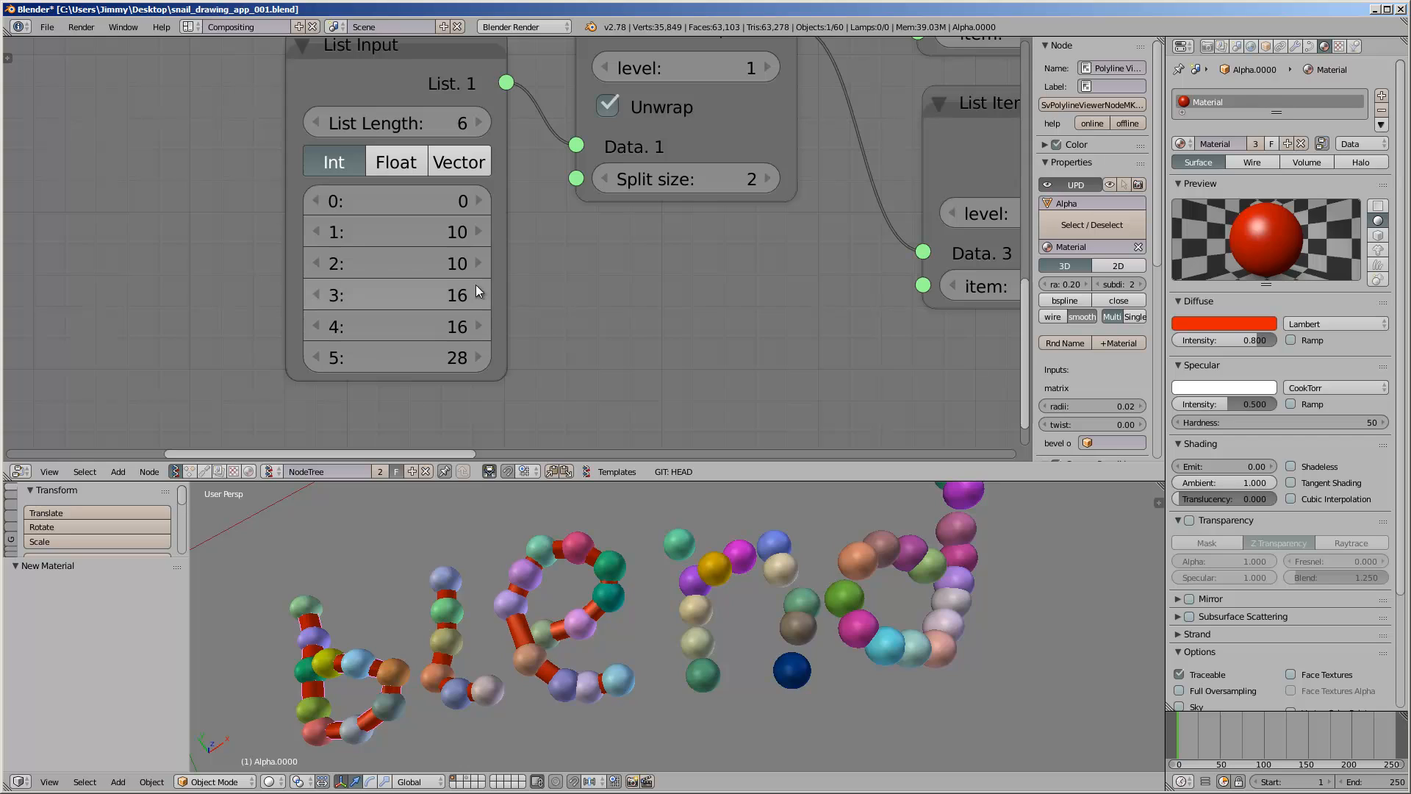
- Try raising List Input entry 5 to 30, and return it to 28 so the tube stays within the letter e
click(479, 358)
click(478, 358)
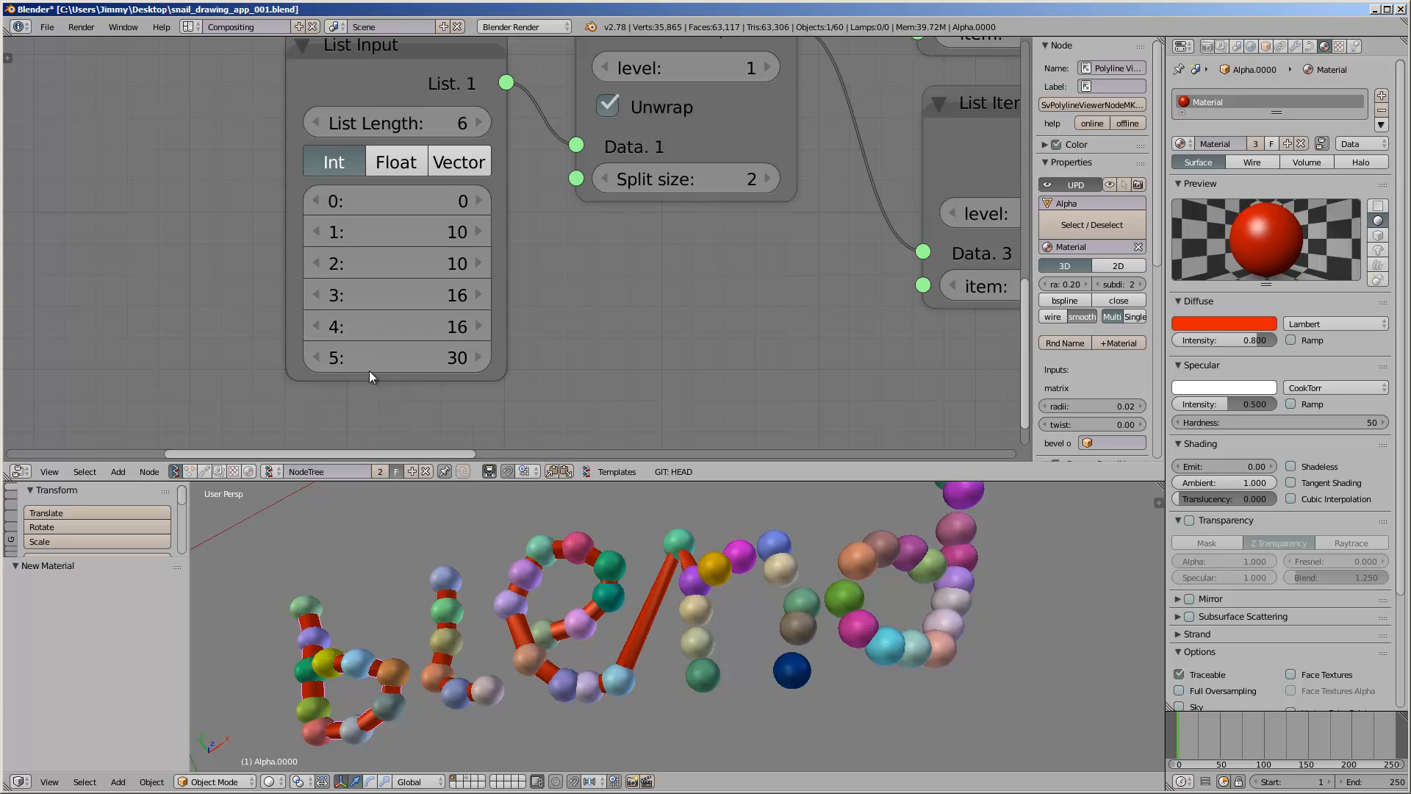
click(316, 358)
click(316, 358)
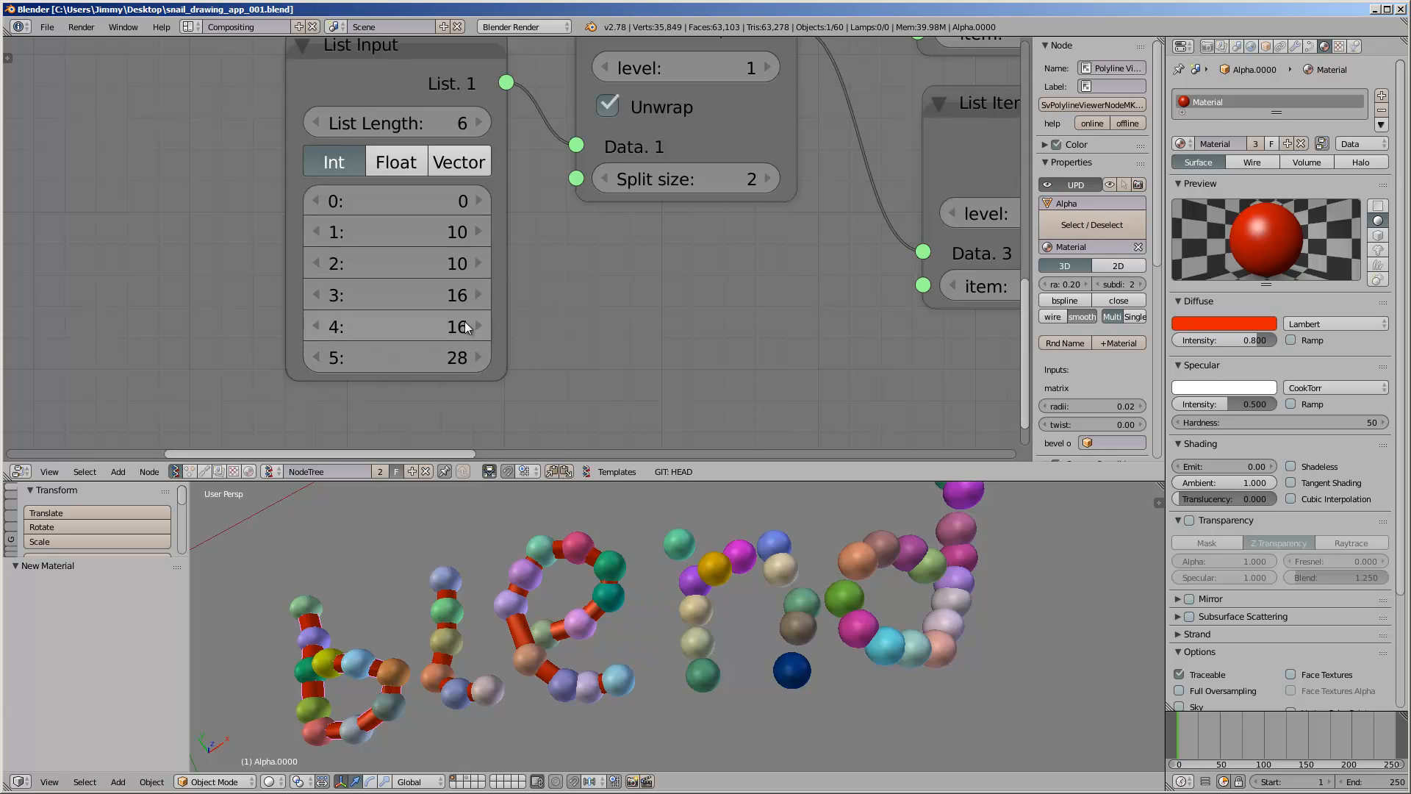
- Save the blend file over the existing version
middle_drag(470, 327, 425, 319)
middle_drag(549, 310, 535, 284)
key(ctrl+s)
click(536, 284)
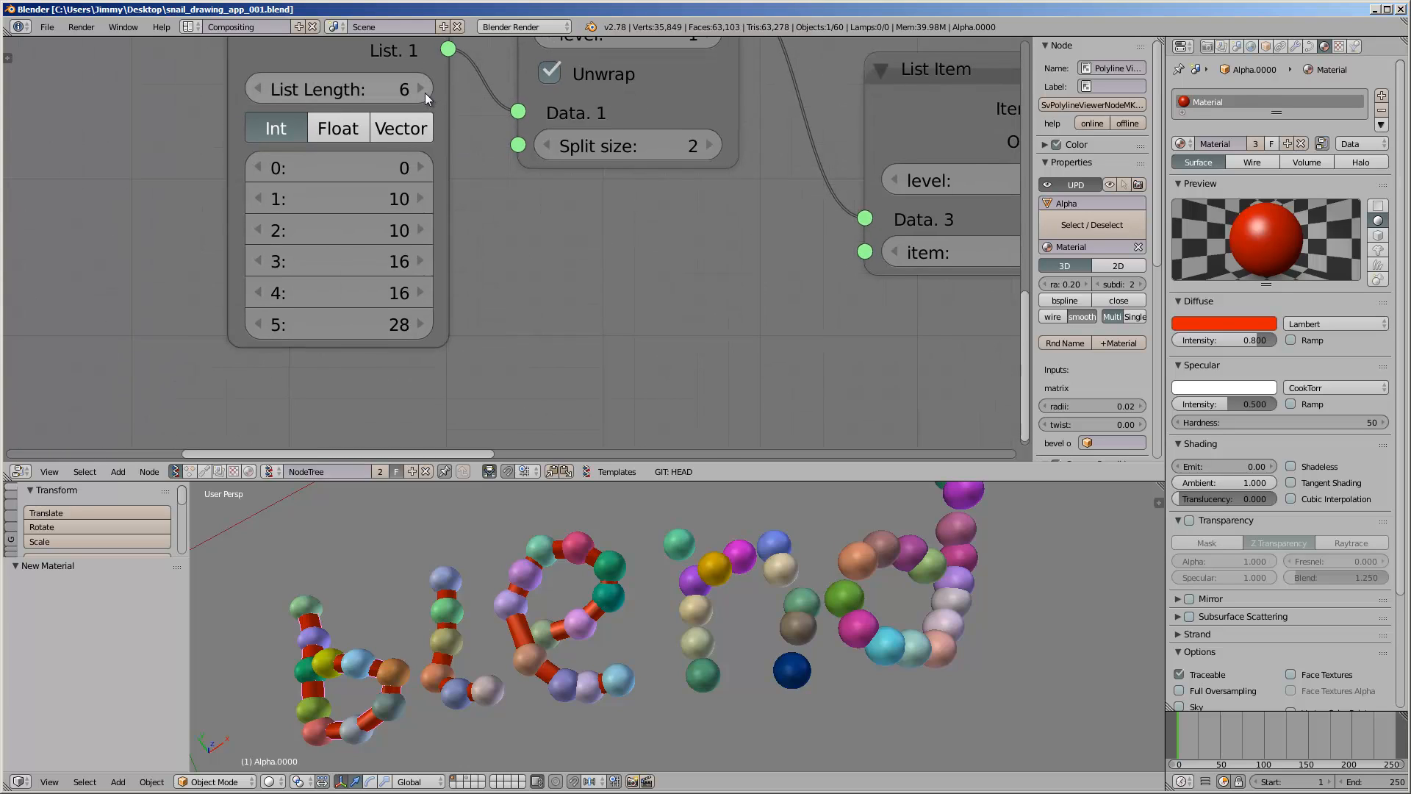
- Increase the List Input node's length to 8 and set entry 7 to 40 as the letter n's stop index
click(420, 89)
click(421, 89)
shift+scroll(389, 235, down, 1)
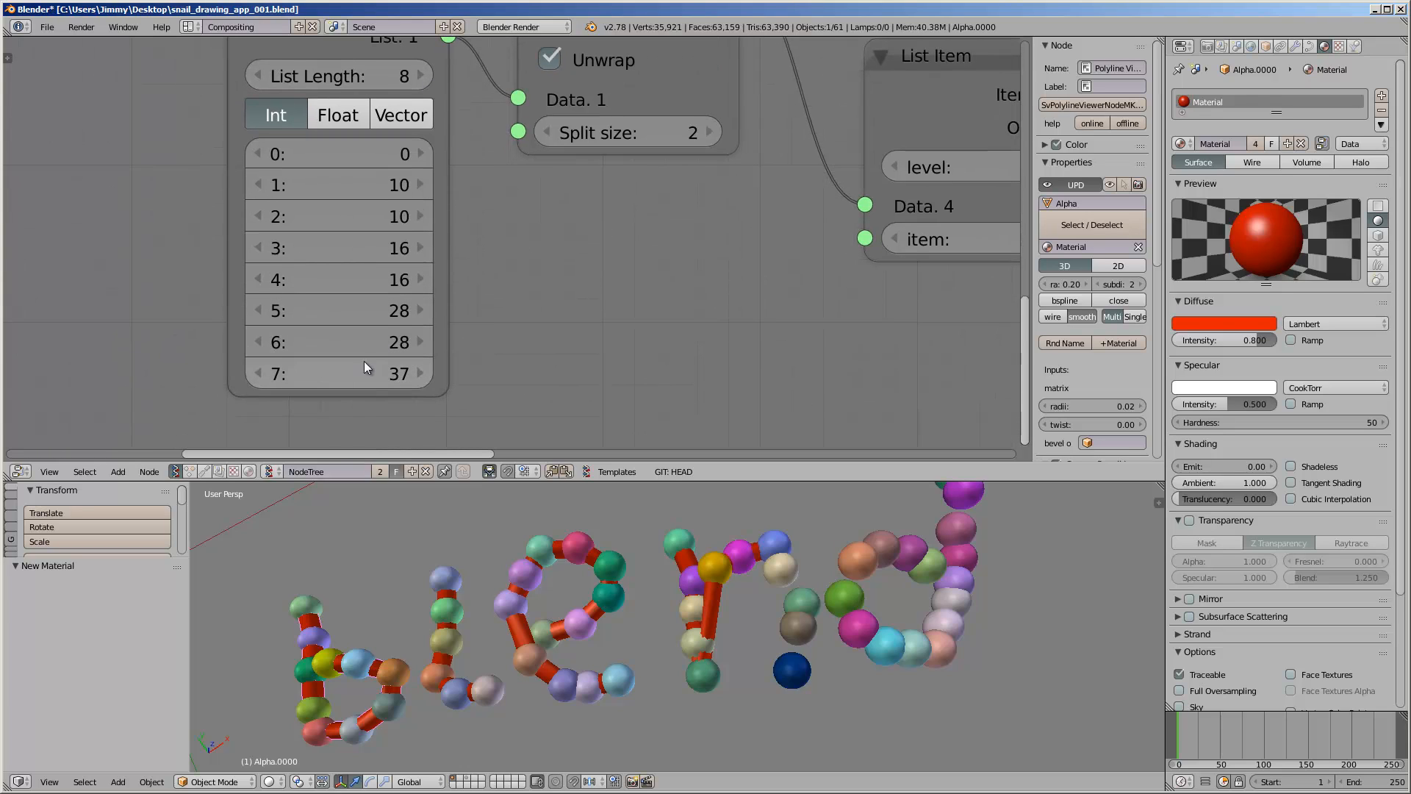
click(415, 373)
click(415, 373)
click(414, 373)
- Increase the List Input length to 9 and set entry 8 to 40 to start the letter d's slice
click(420, 76)
shift+scroll(412, 342, down, 1)
click(391, 364)
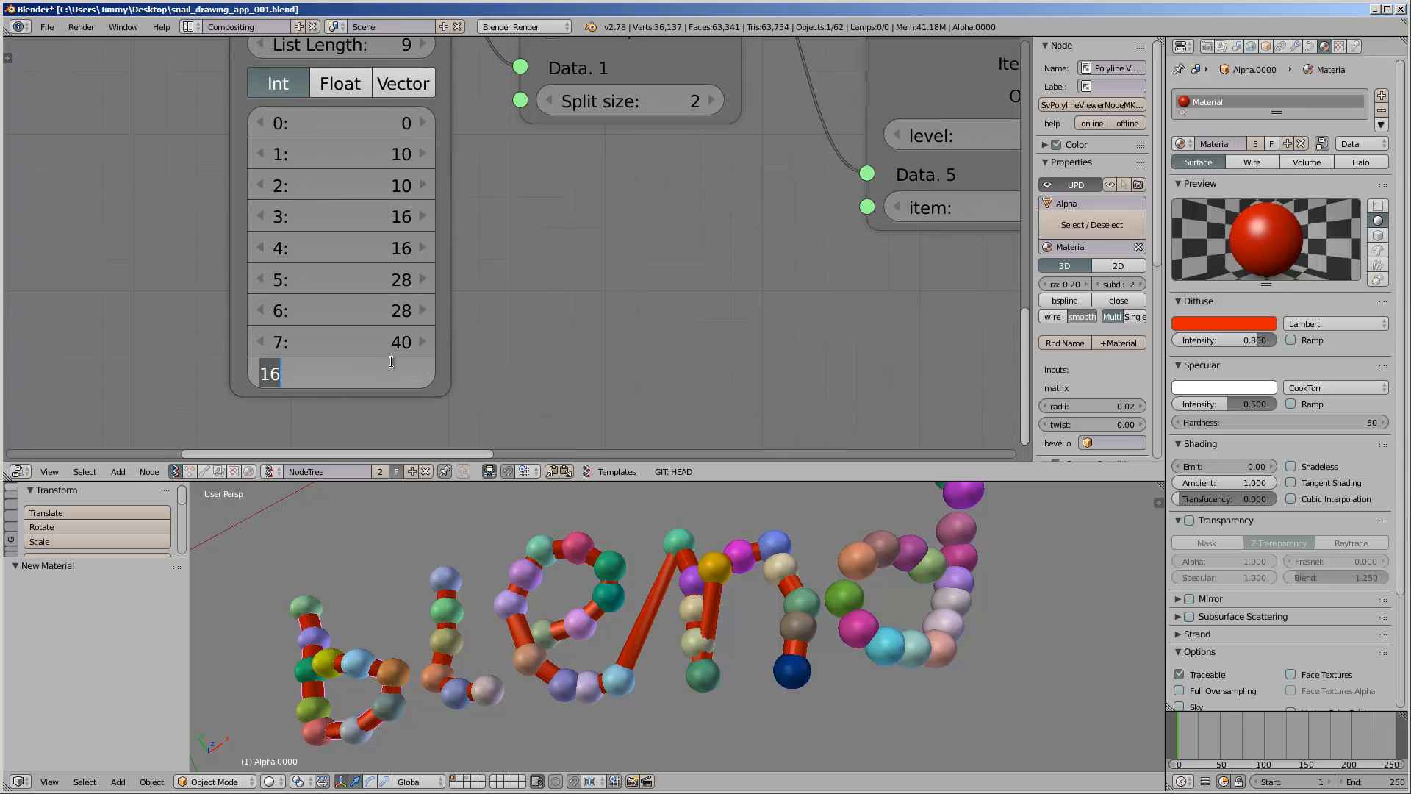
text(40)
key(Return)
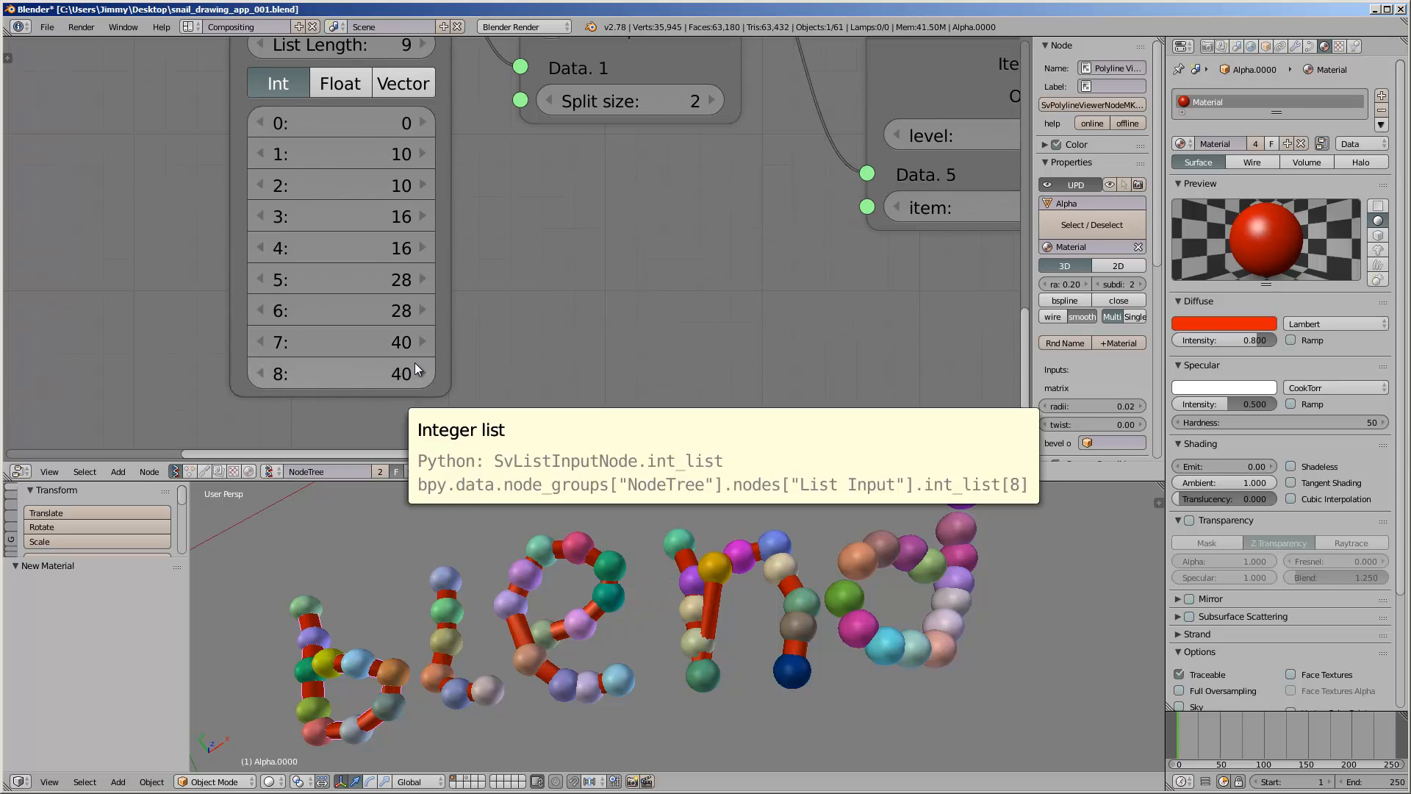
- Extend the List Input to 10 entries with entry 9 set to 54, and save the file
scroll(489, 266, down, 1)
click(428, 58)
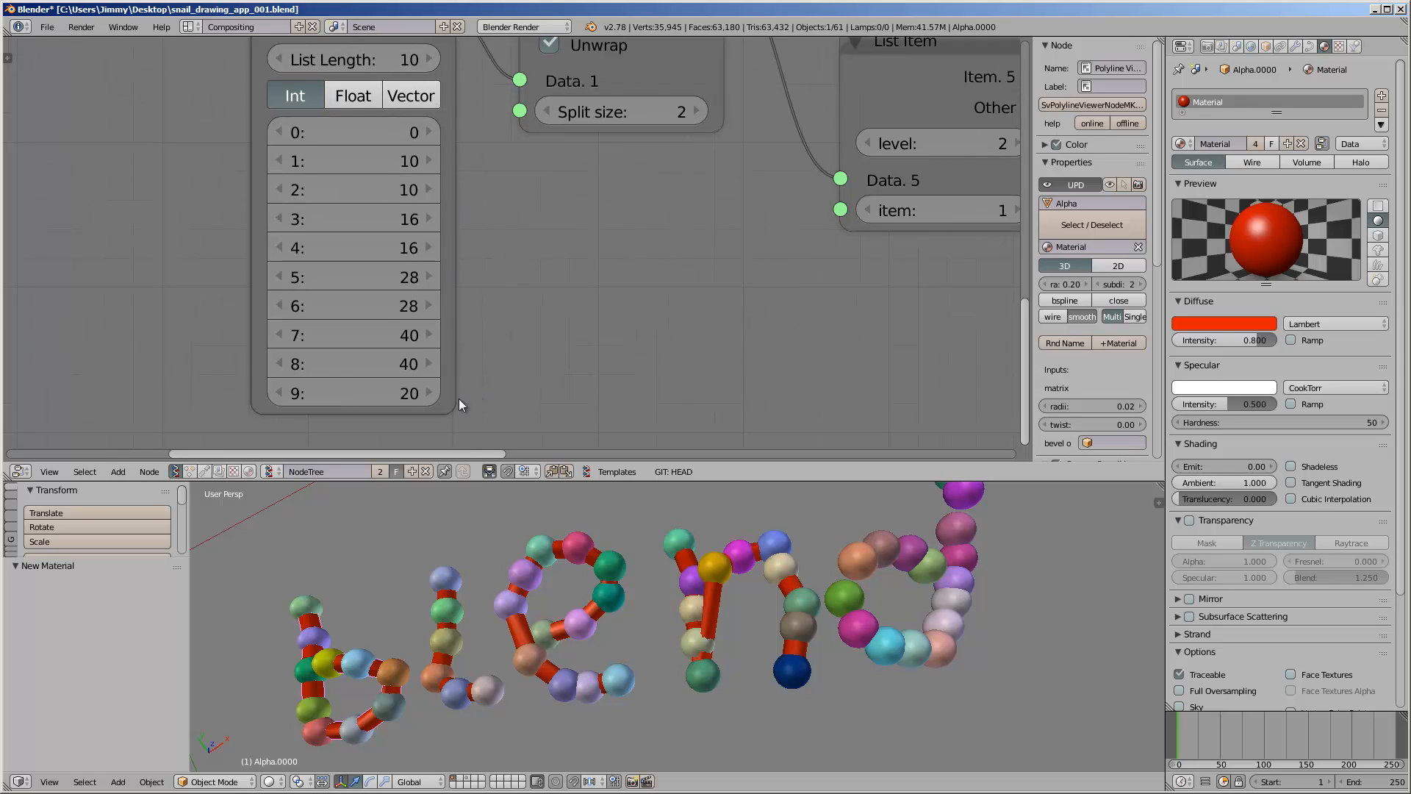
drag(432, 390, 395, 383)
scroll(737, 636, down, 2)
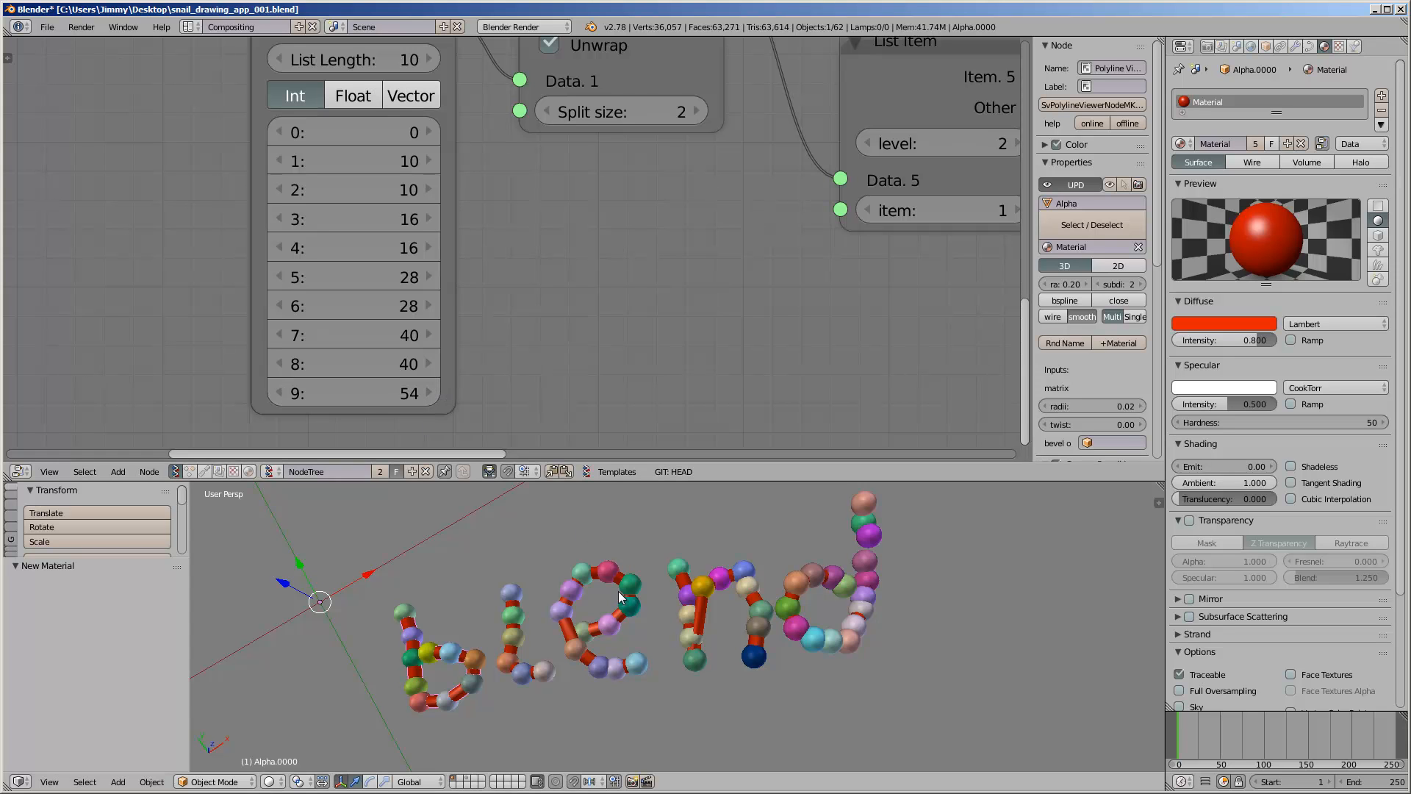
shift+middle_drag(652, 592, 599, 627)
key(ctrl+s)
- Examine the sphere count on the Objects in node at the start of the node tree
middle_drag(571, 332, 483, 437)
scroll(352, 249, down, 5)
middle_drag(360, 184, 372, 267)
scroll(371, 268, down, 10)
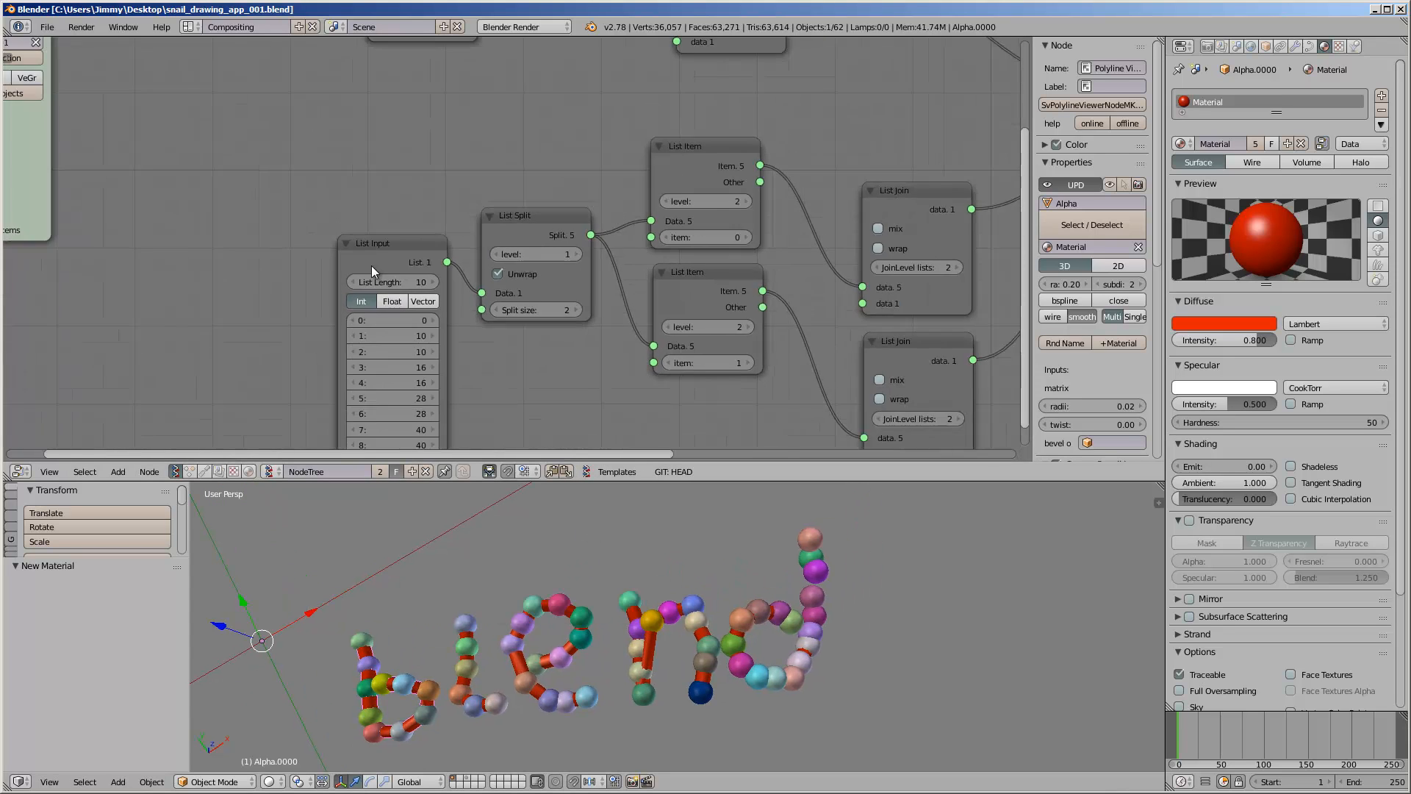
middle_drag(183, 176, 341, 232)
scroll(341, 231, up, 11)
middle_drag(284, 172, 341, 235)
scroll(322, 245, down, 1)
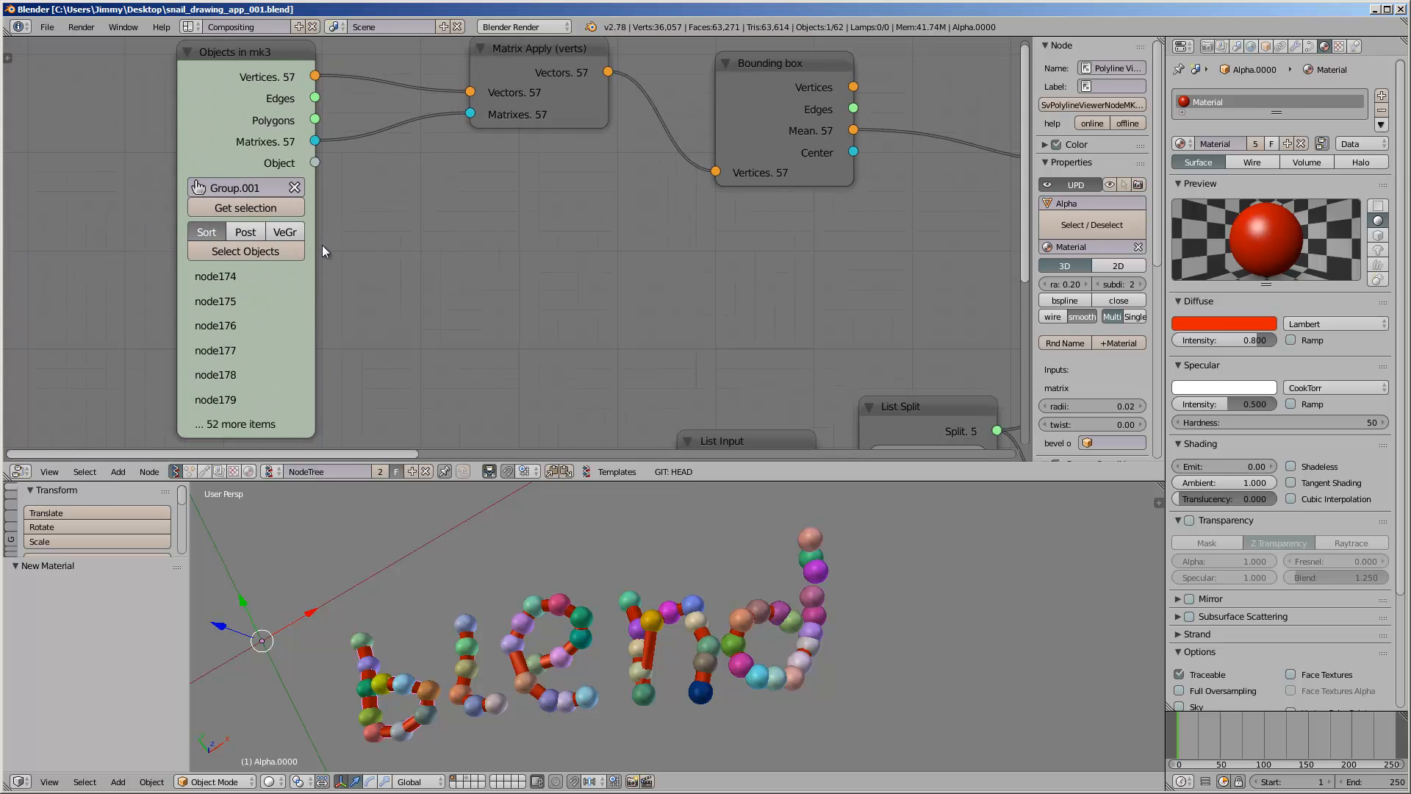
- Lower List Input entry 9 to 52
middle_drag(456, 417, 487, 191)
middle_drag(553, 258, 324, 97)
scroll(324, 97, up, 3)
click(486, 350)
click(486, 351)
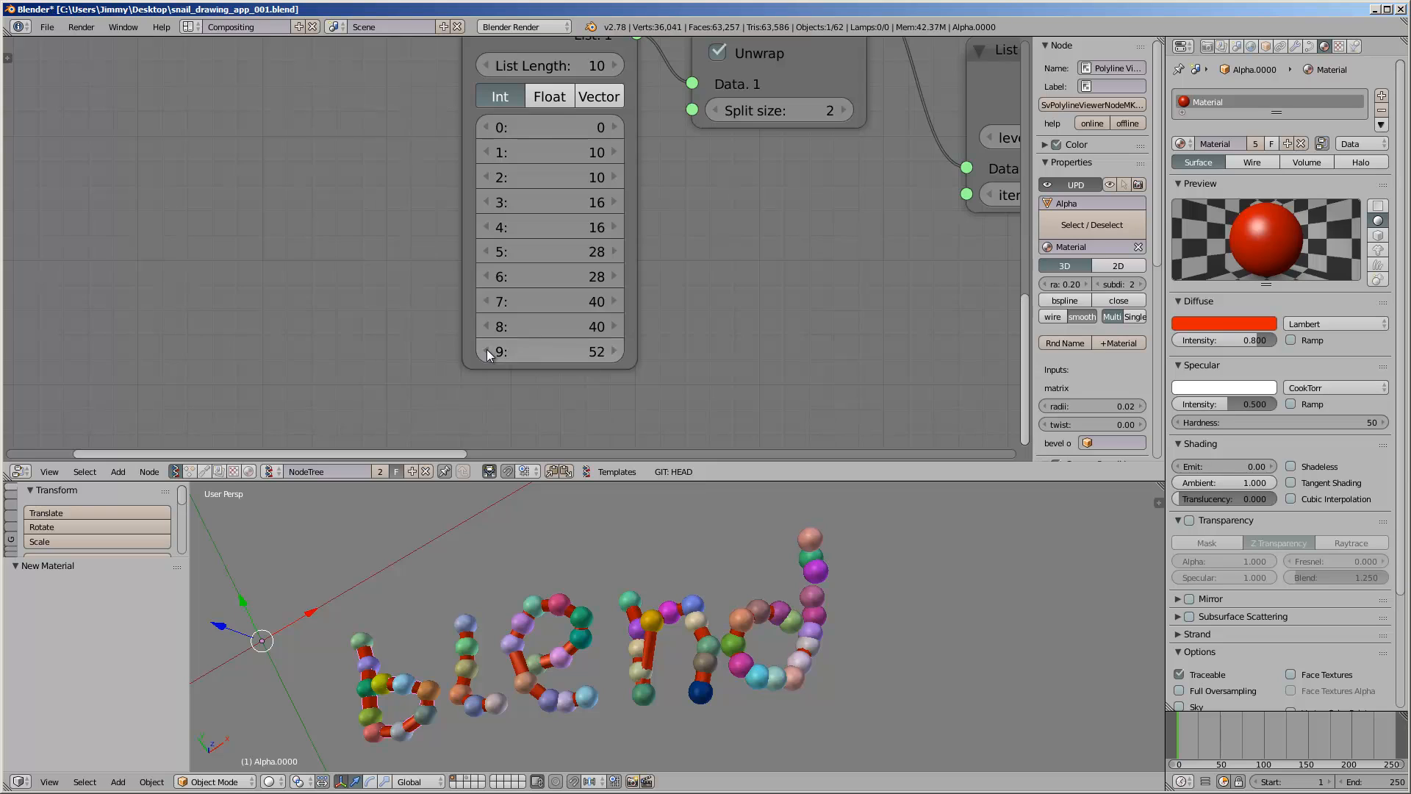
- Select the blue sphere at the top of the letter n and save the file
middle_drag(747, 628, 717, 603)
key(2)
key(1)
right_click(704, 602)
key(ctrl+s)
click(703, 602)
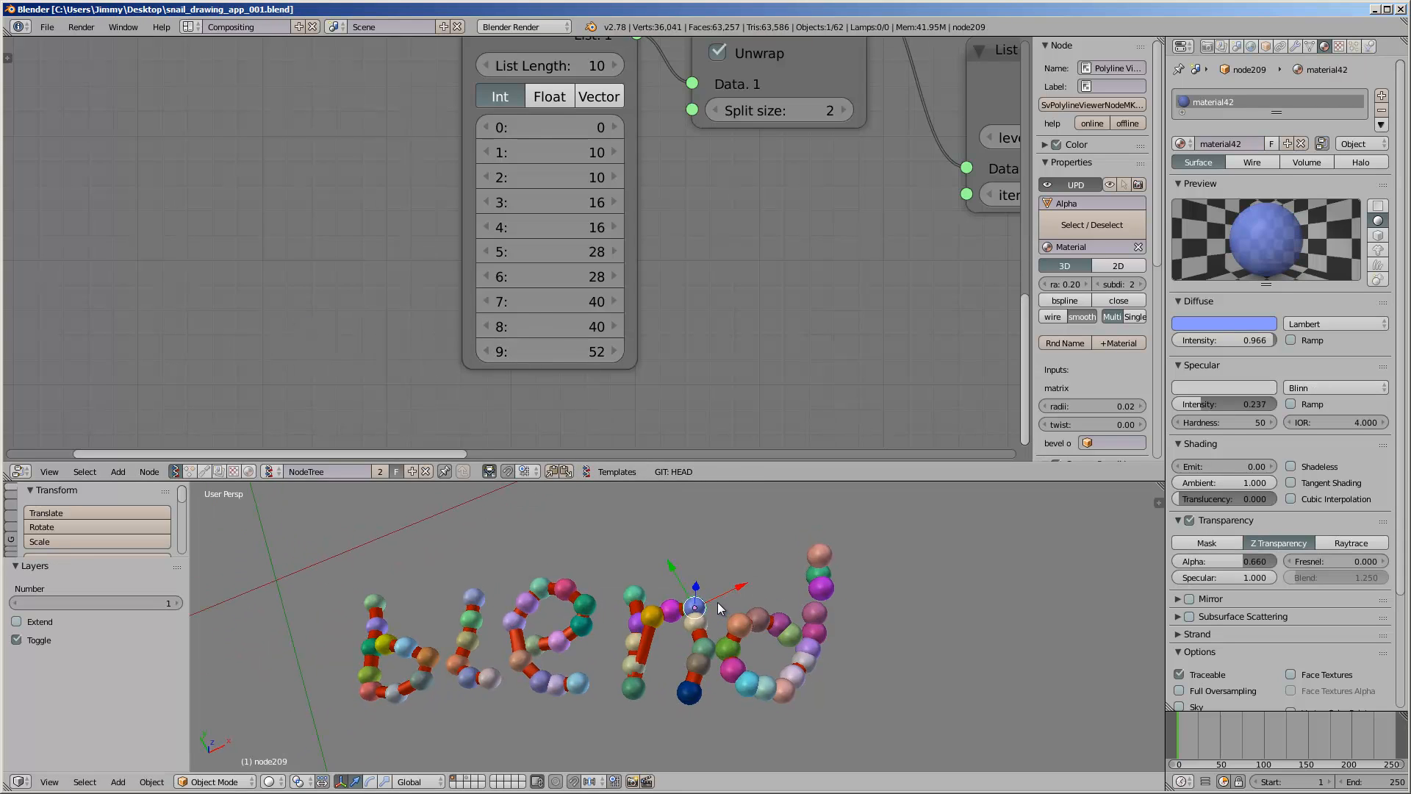
- Select all spheres in the same group and move them to layer 2, leaving only layer 1 displayed
key(shift+g)
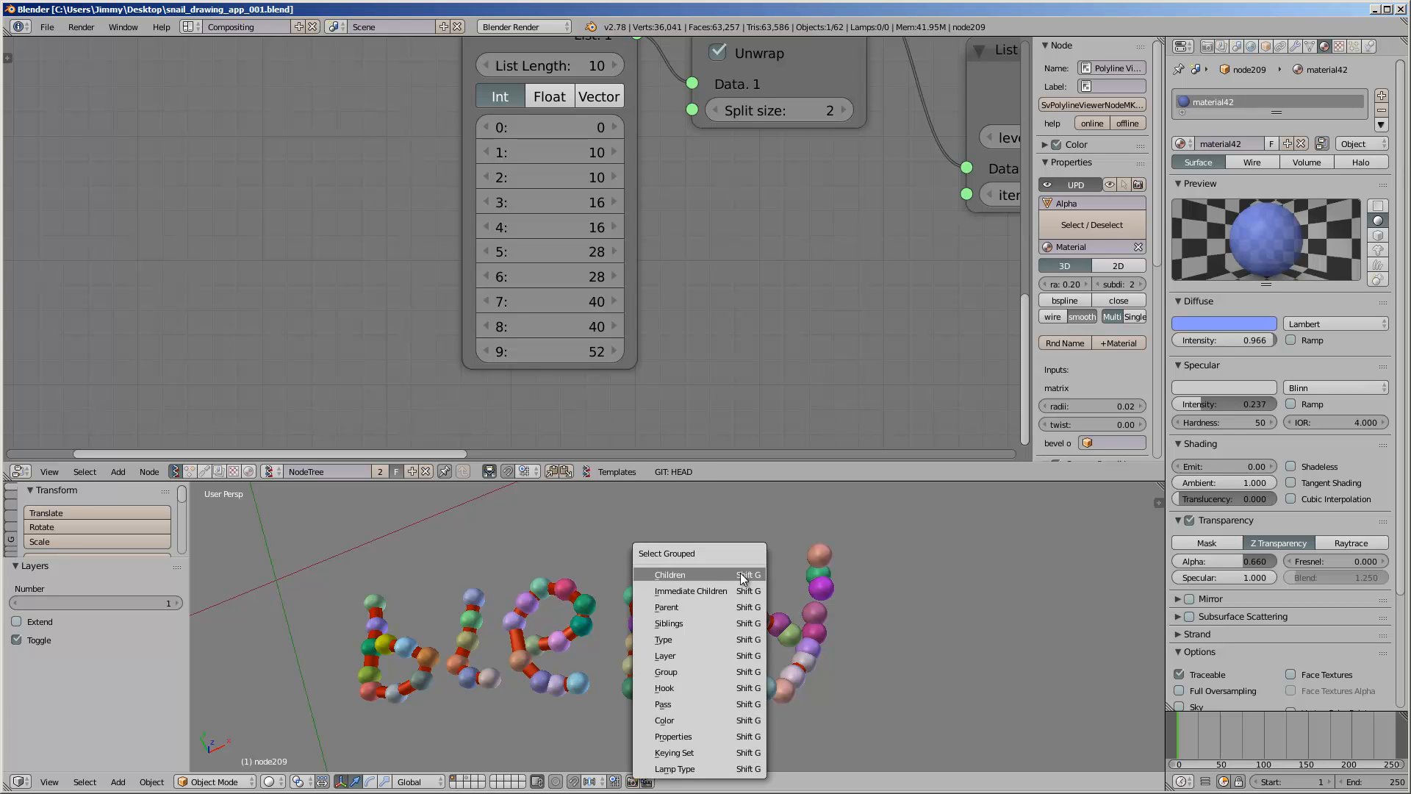
click(693, 671)
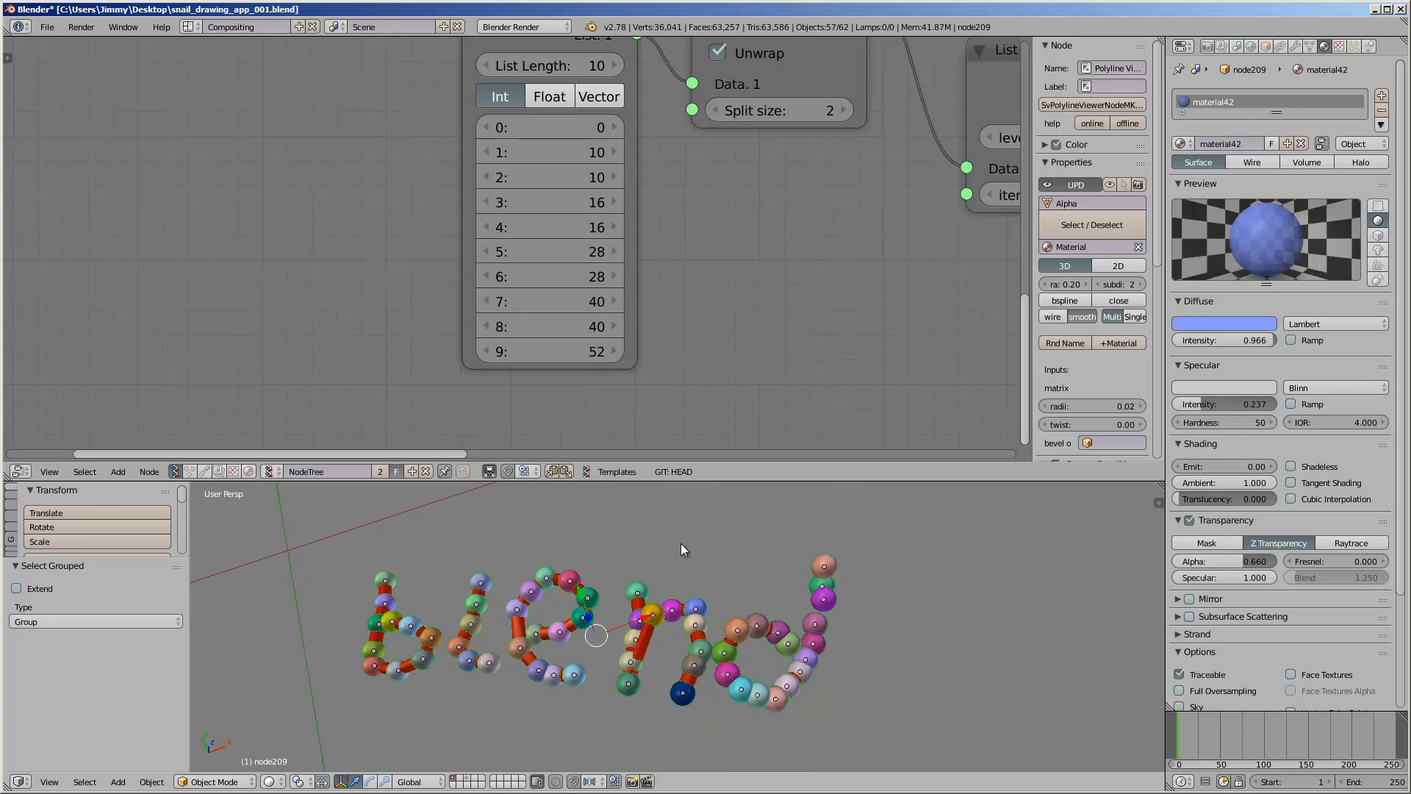
key(g)
right_click(703, 589)
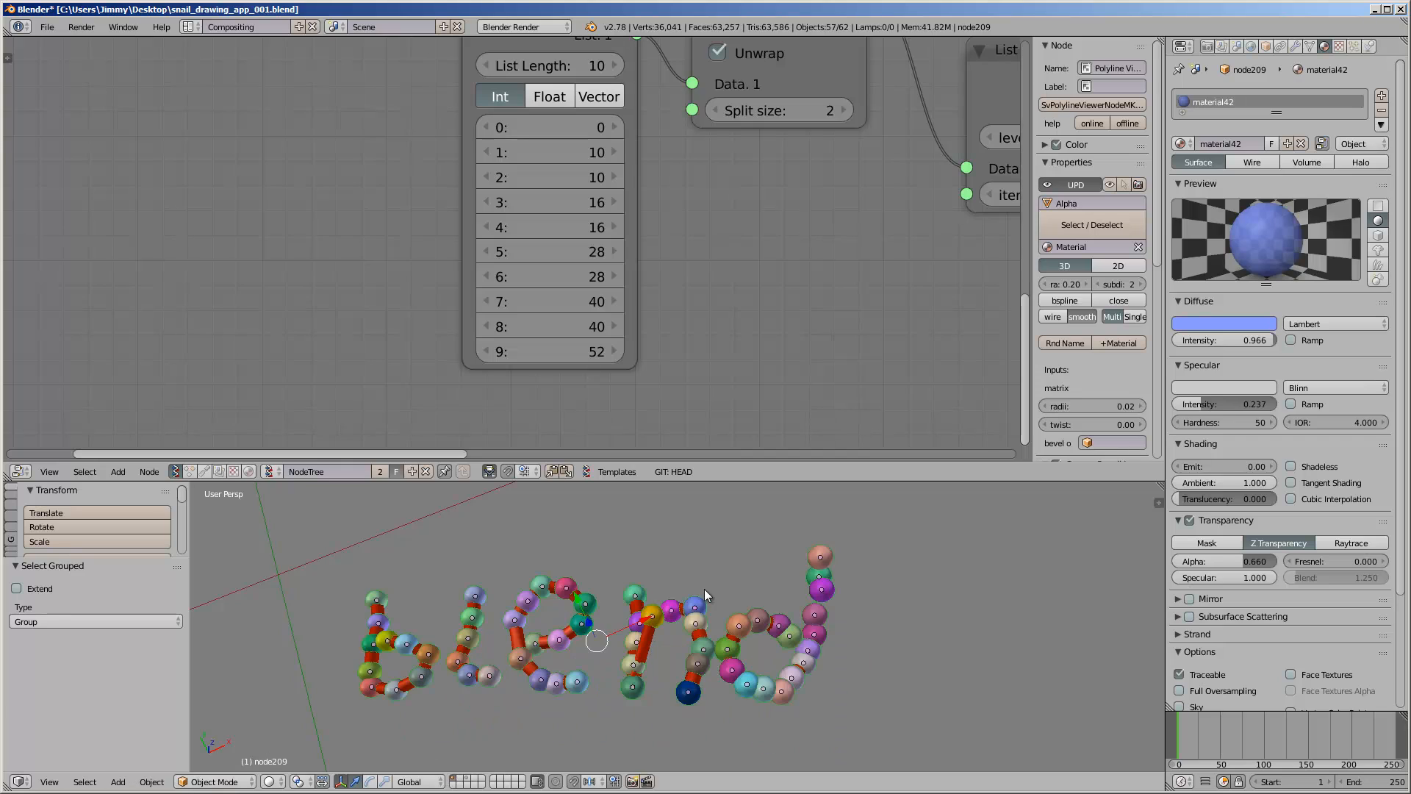
key(m)
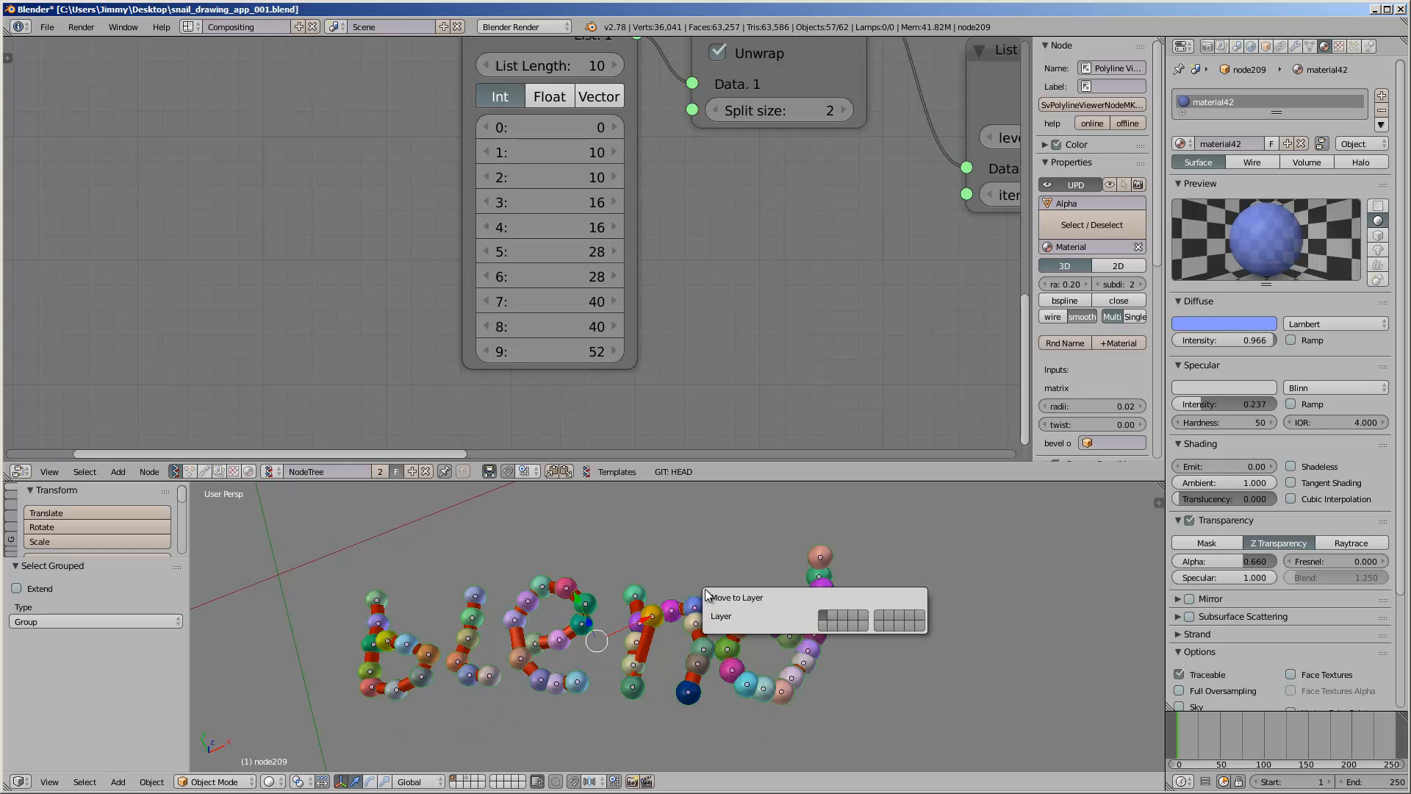
key(2)
key(1)
key(2)
key(1)
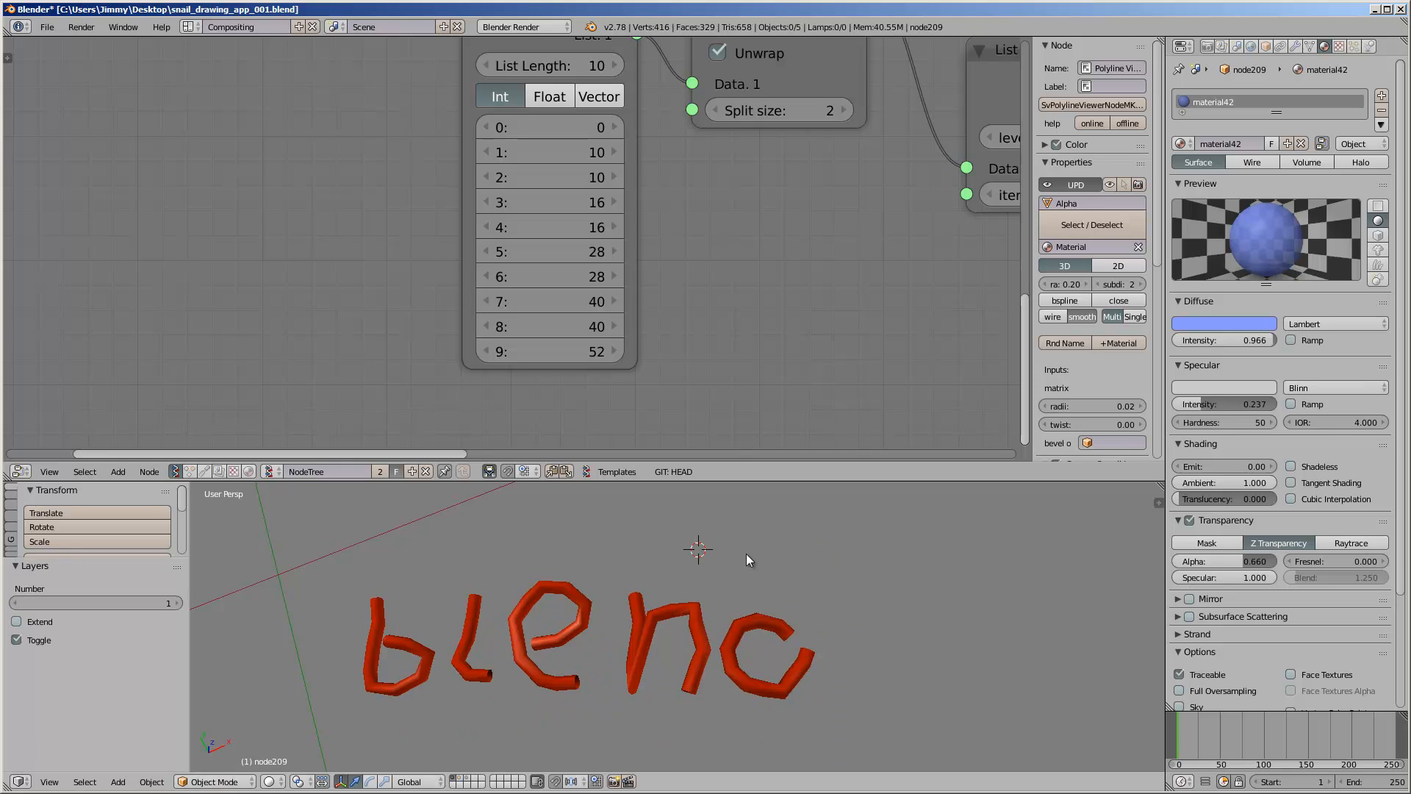
- Set List Input entry 9 to 57 to complete the letter d's stem, and save the file
click(609, 350)
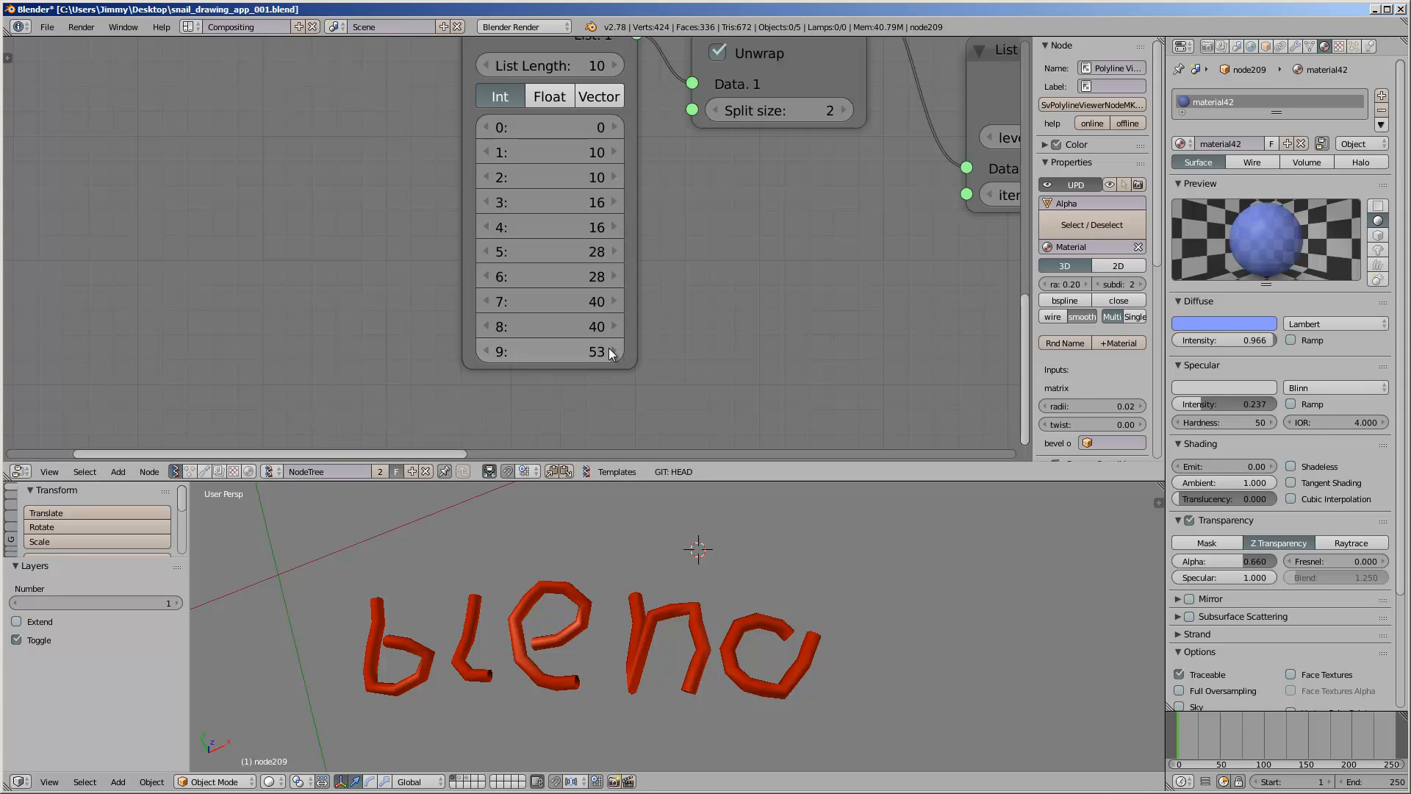
click(610, 350)
click(609, 350)
click(610, 349)
click(609, 350)
click(609, 350)
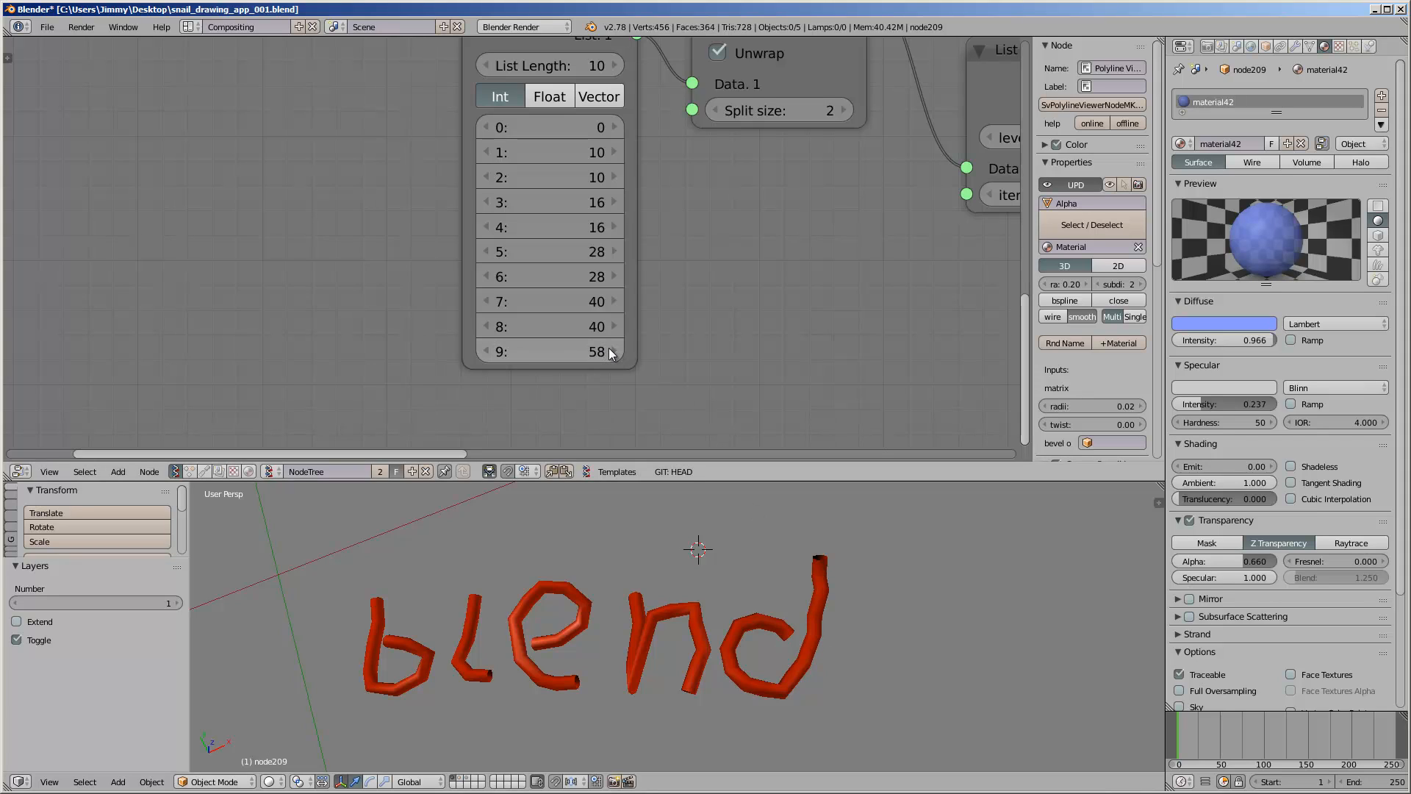
click(487, 354)
click(620, 348)
key(ctrl+s)
click(699, 272)
- Examine the data counts on the Bounding box node and the slicing nodes
scroll(512, 248, down, 5)
middle_drag(399, 79, 294, 269)
scroll(346, 286, down, 4)
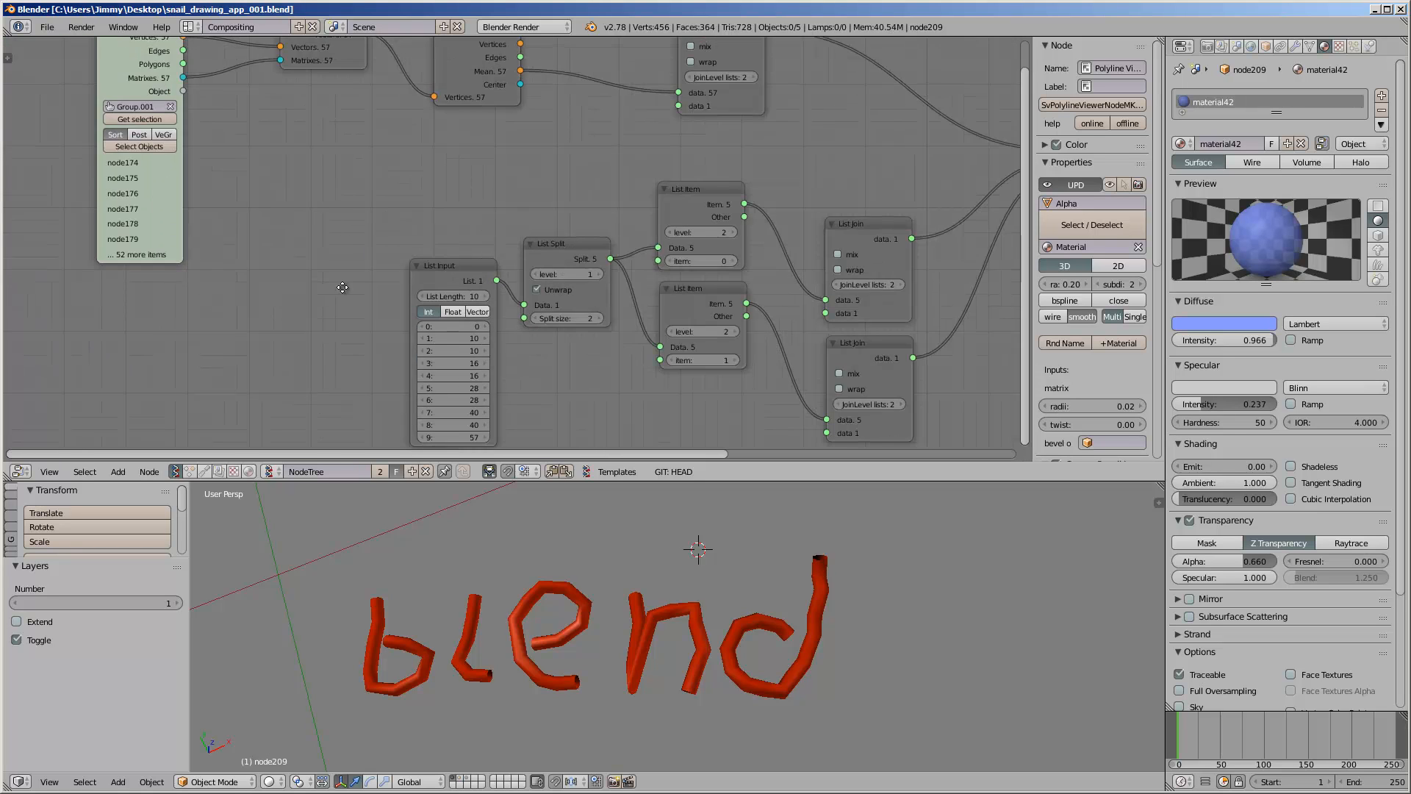
middle_drag(432, 152, 387, 235)
scroll(386, 235, up, 9)
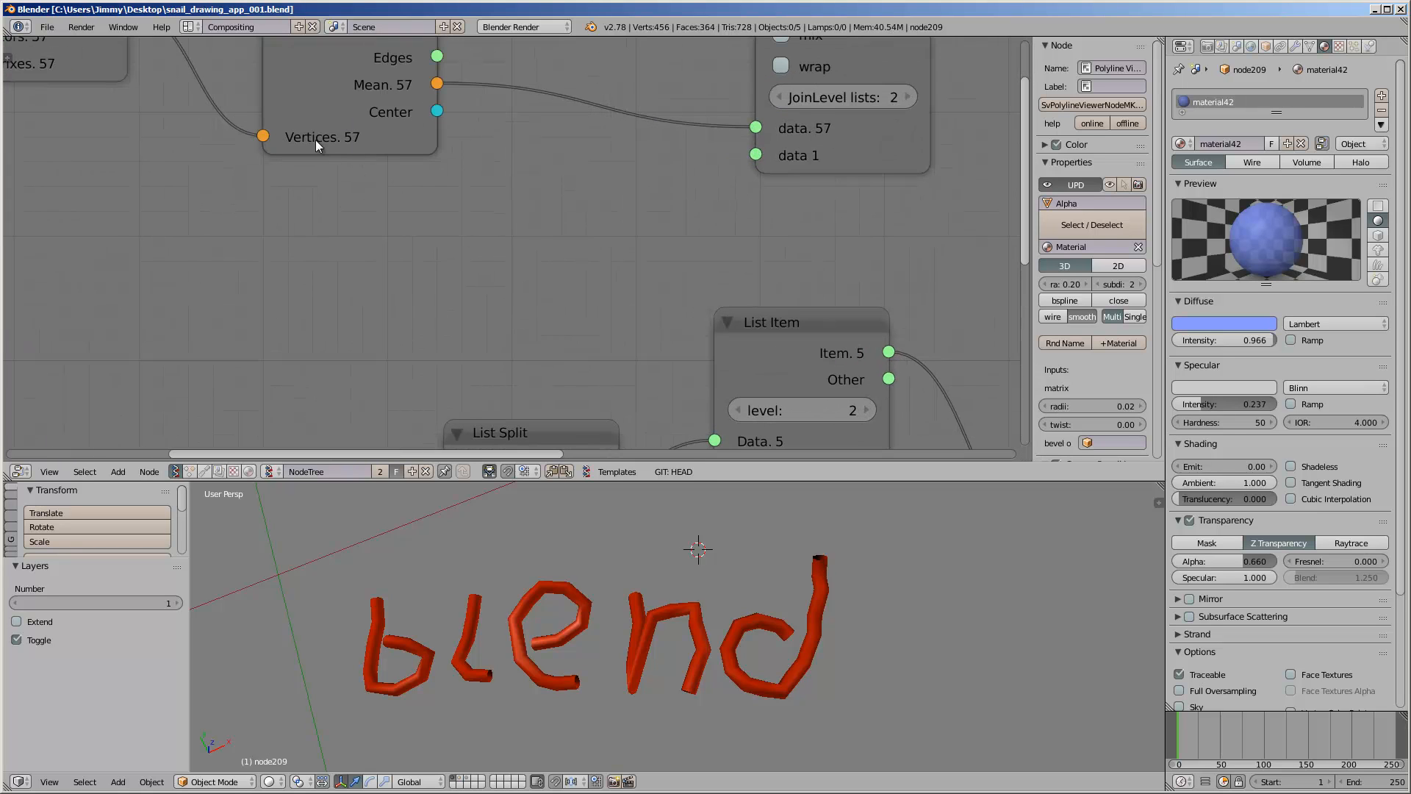
scroll(315, 140, down, 4)
middle_drag(507, 301, 535, 188)
- Save the file and inspect the finished red tube lettering in the 3D view
middle_drag(751, 601, 747, 662)
key(ctrl+s)
click(664, 550)
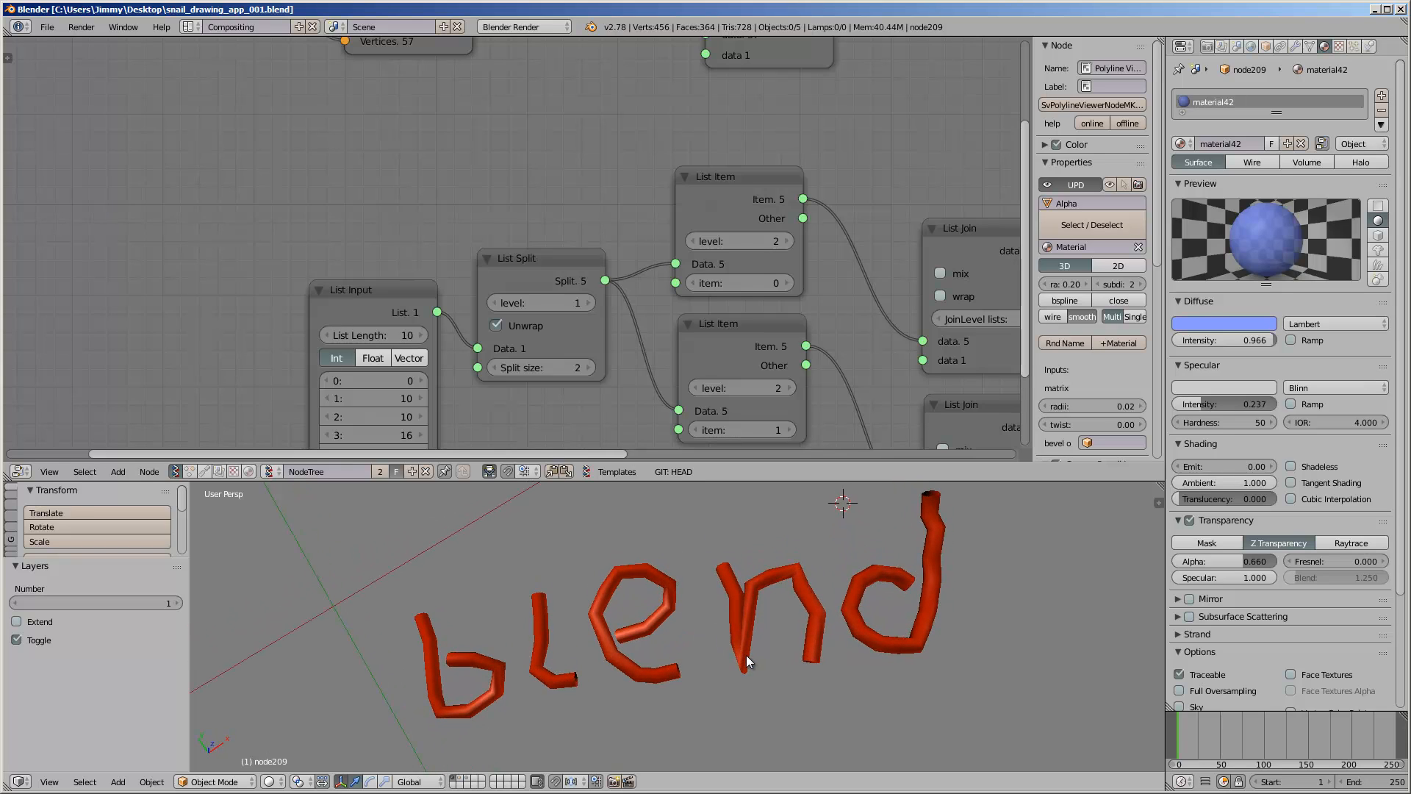
middle_drag(725, 655, 751, 635)
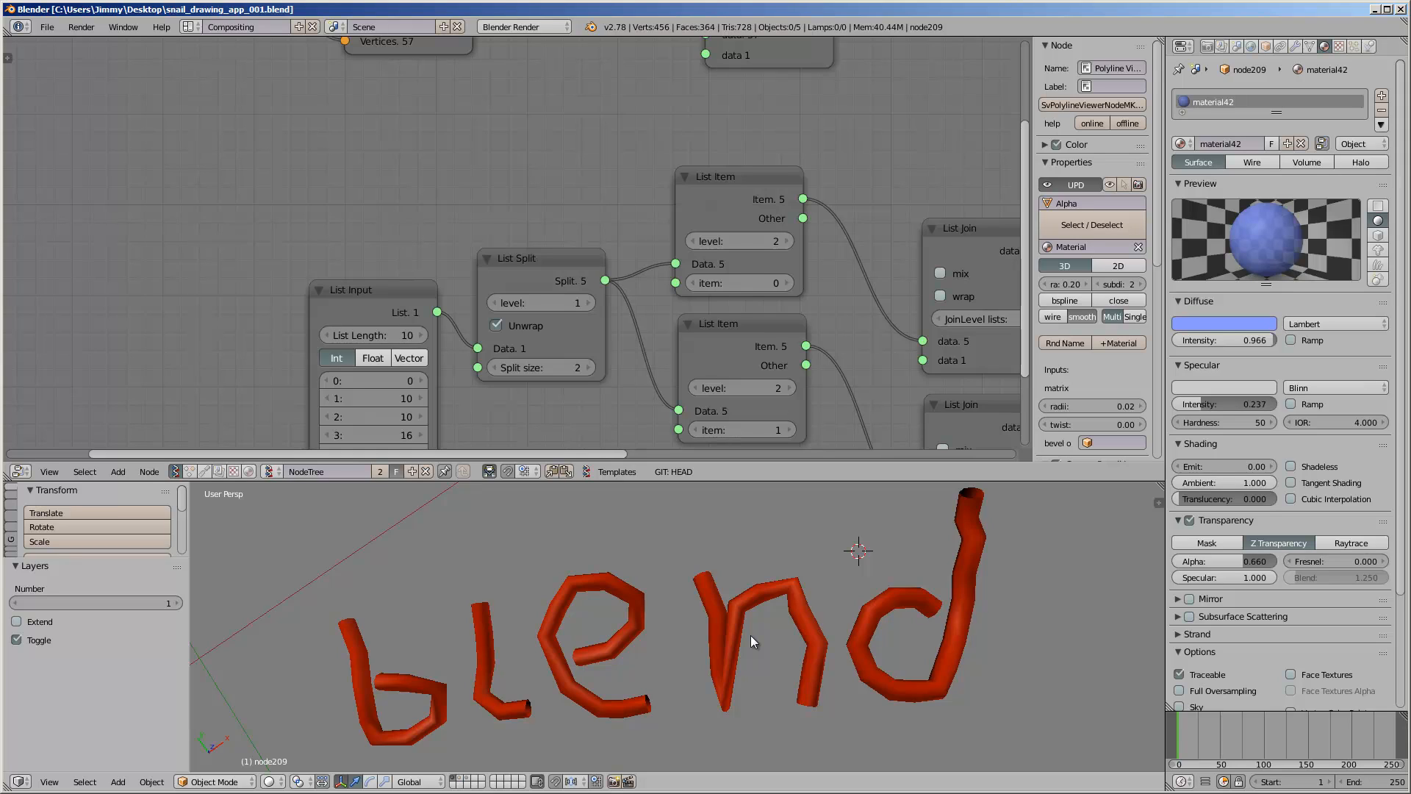
middle_drag(751, 635, 513, 553)
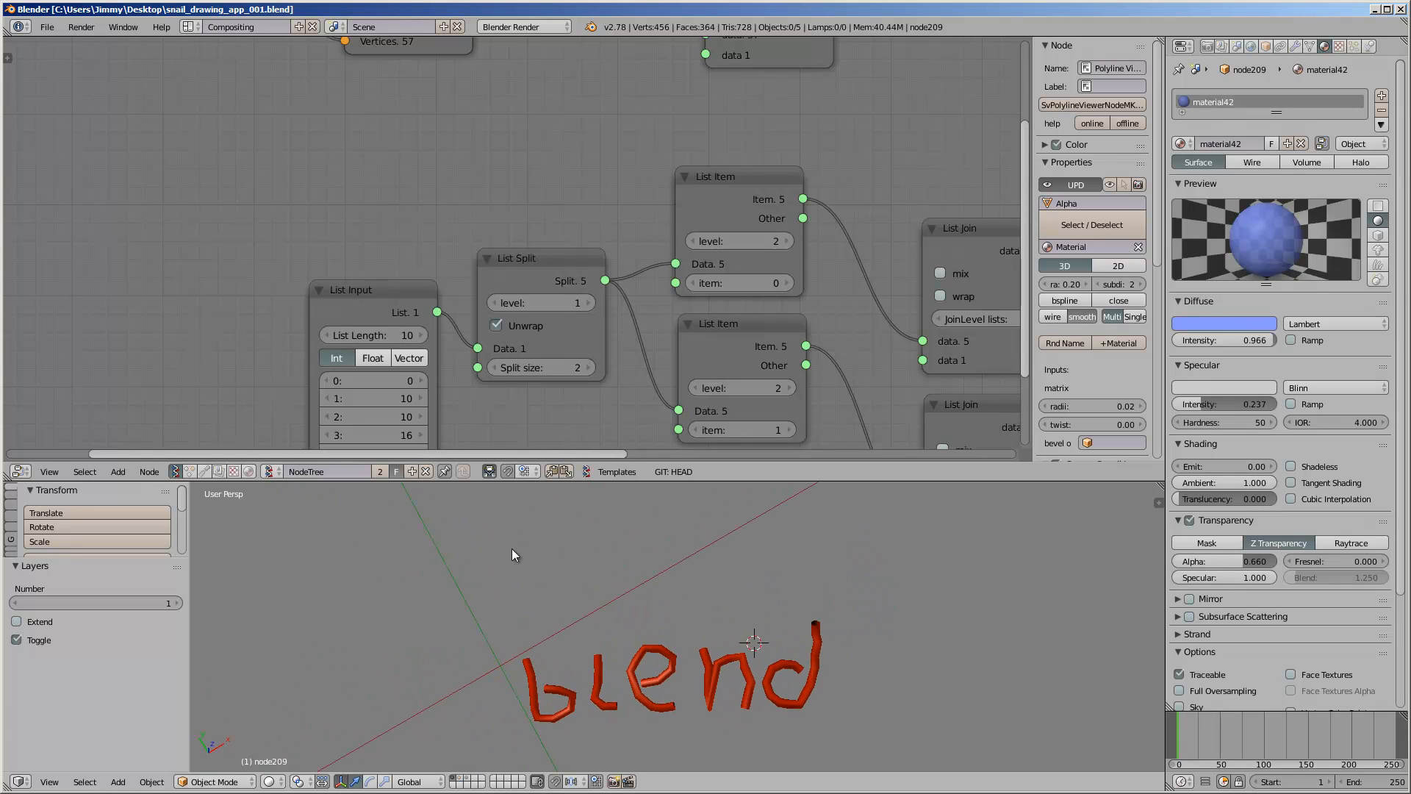
- Hand-draw the word blend with the grease pencil above the red tubes and save the file
mouse_move(513, 527)
mouse_down()
mouse_move(523, 609)
mouse_move(514, 588)
mouse_up()
drag(559, 517, 571, 599)
drag(591, 589, 597, 589)
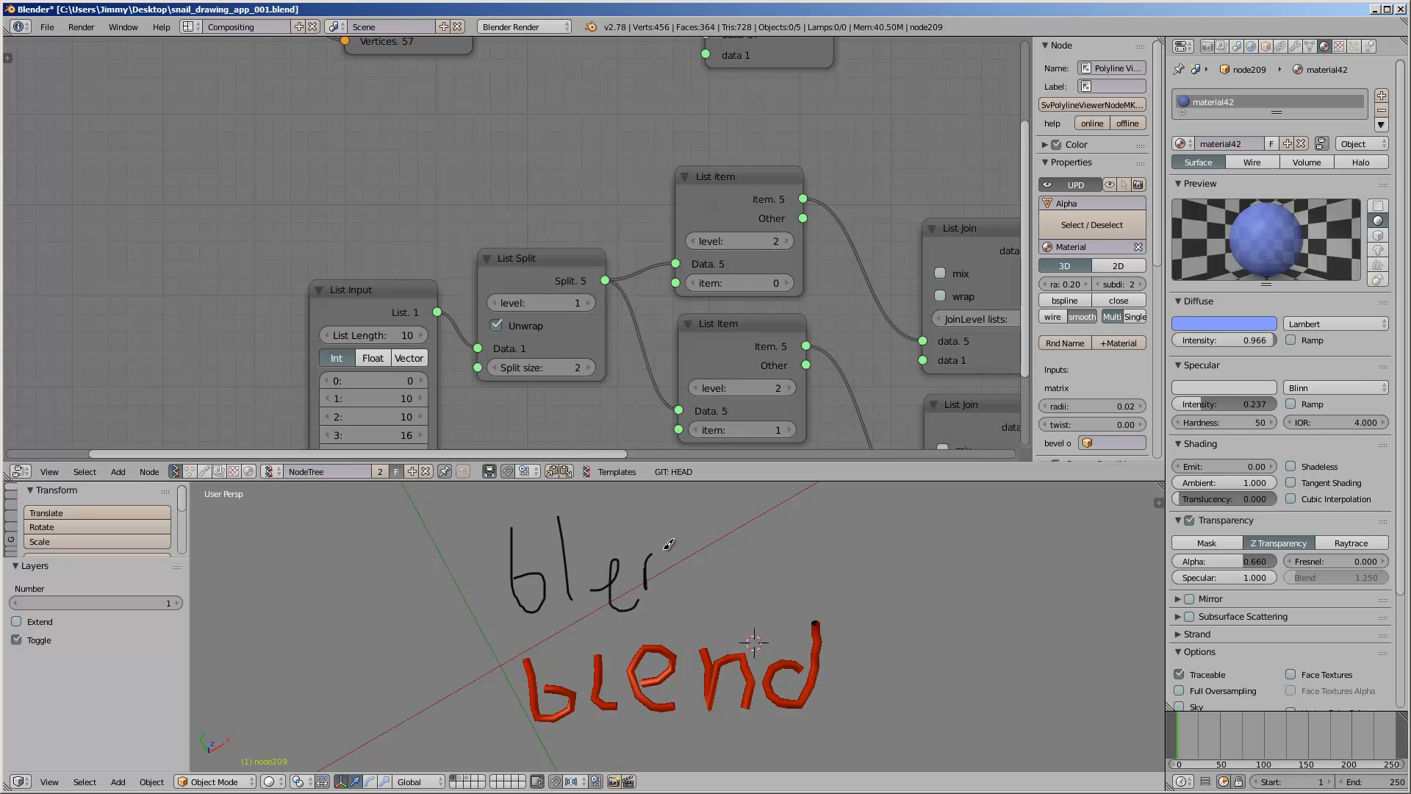
drag(719, 546, 720, 507)
mouse_move(667, 576)
middle_down()
mouse_move(601, 596)
mouse_move(712, 535)
mouse_move(708, 575)
mouse_move(745, 584)
mouse_move(752, 562)
mouse_move(706, 543)
mouse_move(627, 565)
mouse_move(553, 531)
mouse_move(634, 601)
mouse_move(553, 664)
mouse_move(419, 610)
mouse_move(444, 576)
mouse_move(523, 623)
mouse_move(575, 716)
mouse_move(774, 591)
mouse_move(735, 592)
mouse_move(769, 530)
mouse_move(622, 618)
mouse_move(675, 610)
mouse_move(655, 589)
mouse_move(677, 541)
mouse_move(660, 637)
mouse_move(544, 620)
mouse_move(650, 588)
mouse_move(532, 611)
middle_up()
key(ctrl+s)
click(735, 592)
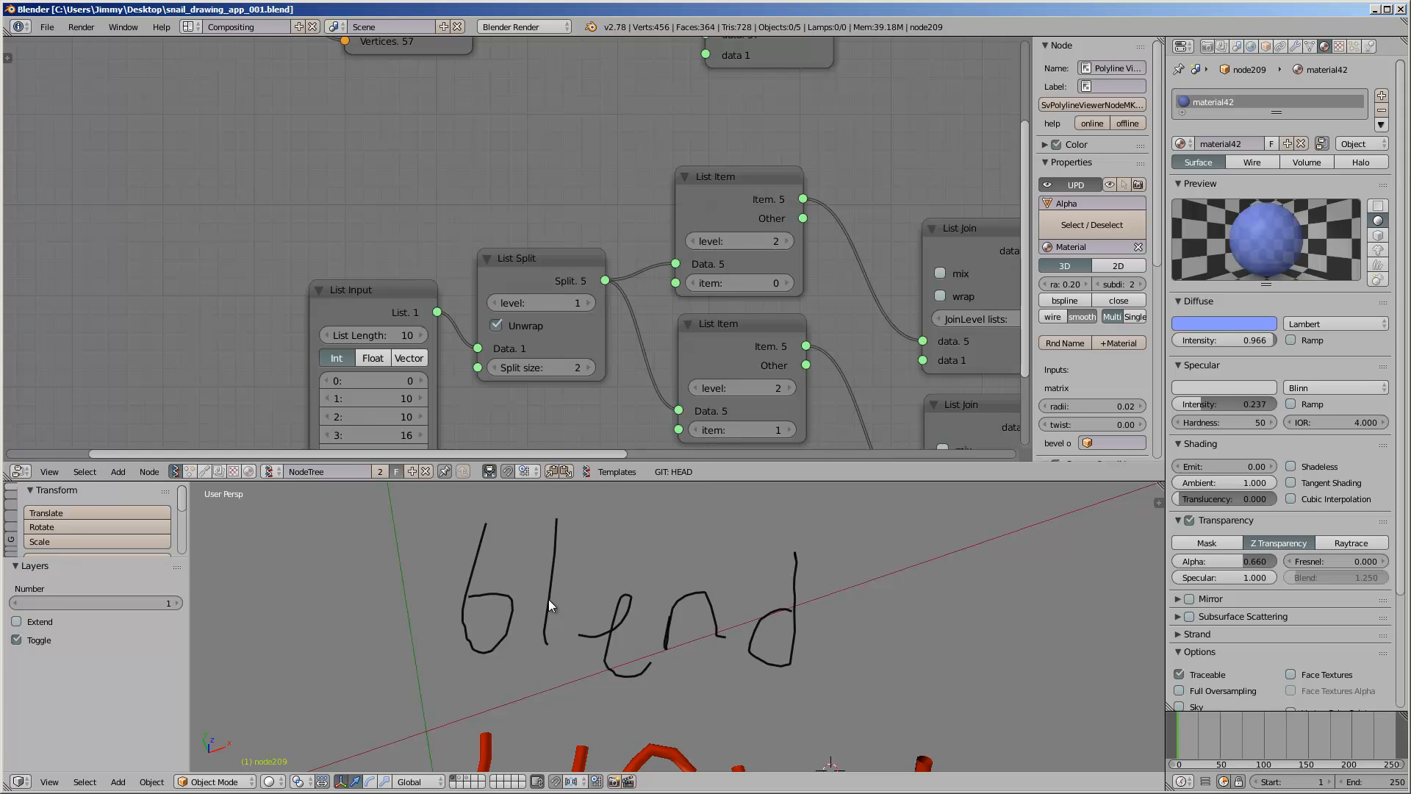
- Select the letter b tube to inspect the lettering's depth from the side, and deselect all objects
shift+middle_drag(637, 627, 642, 542)
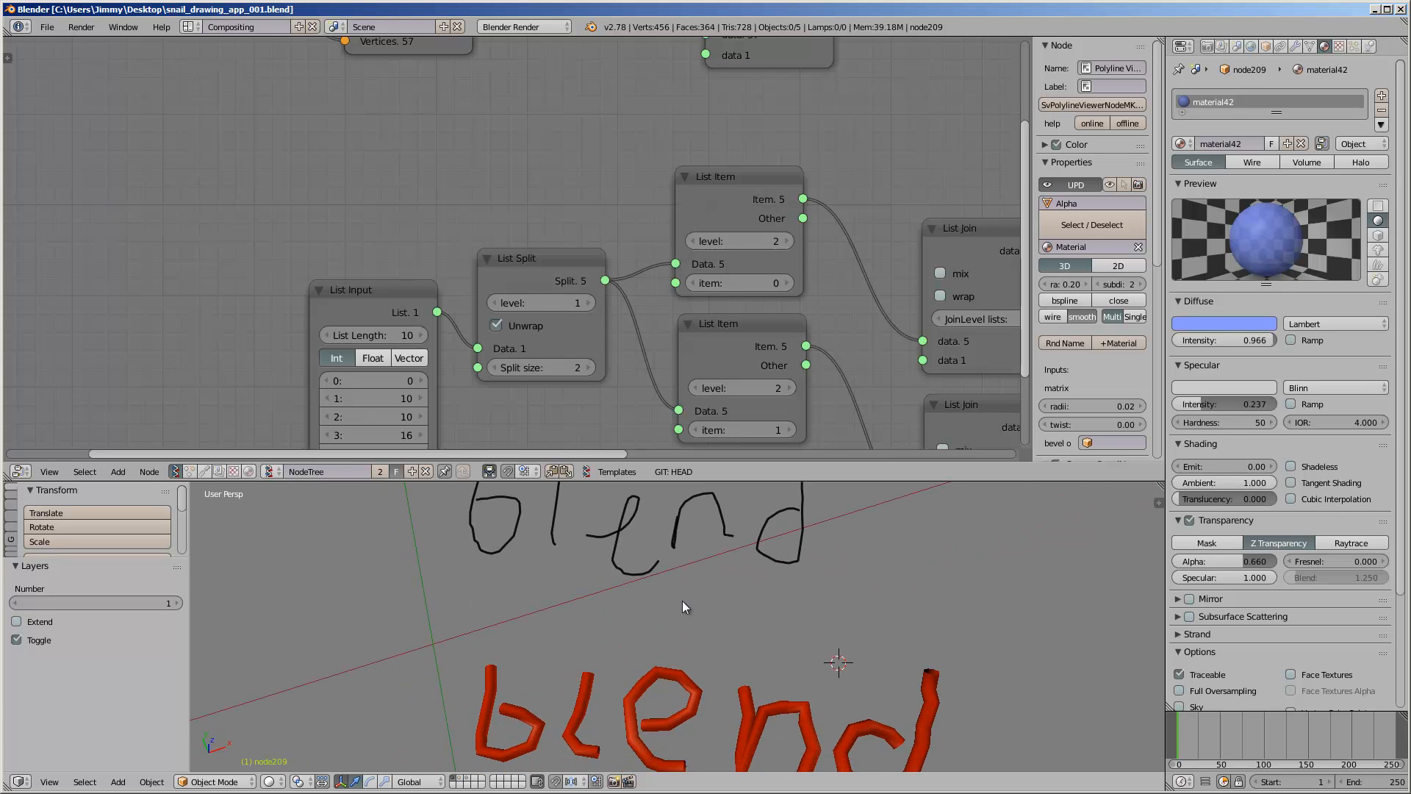
shift+middle_drag(668, 669, 494, 699)
middle_drag(492, 677, 561, 702)
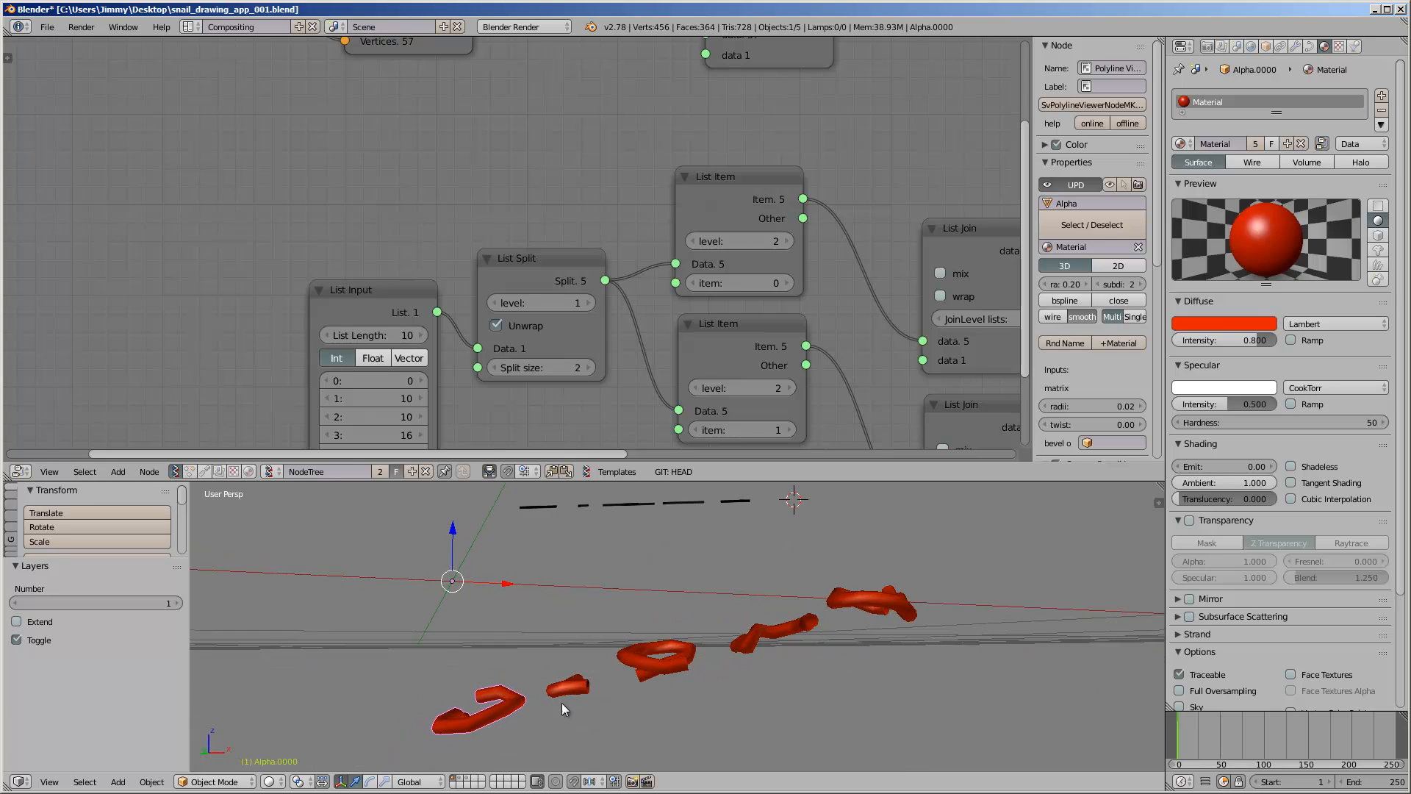
mouse_move(658, 650)
middle_down()
mouse_move(696, 637)
mouse_move(636, 639)
middle_up()
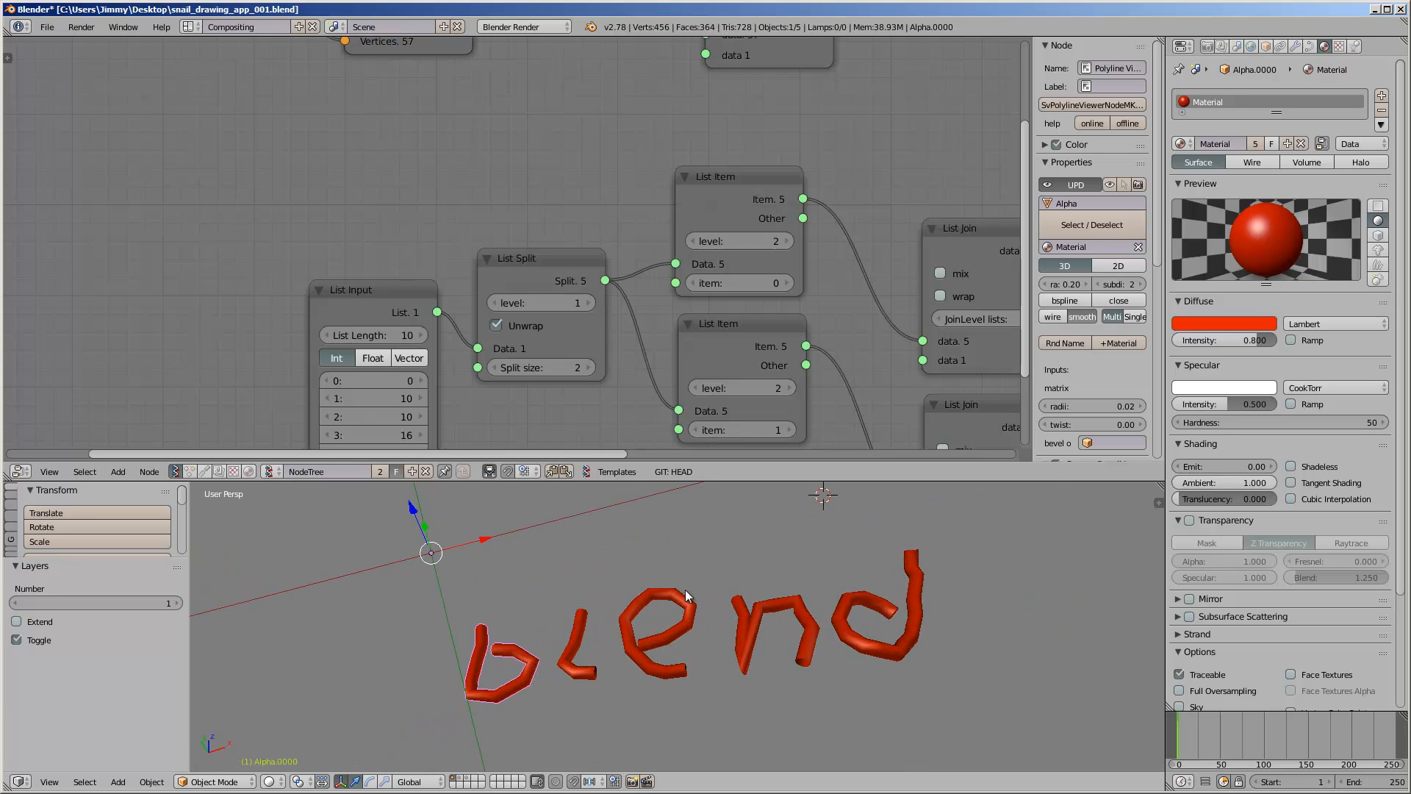
middle_drag(685, 590, 685, 629)
key(a)
key(a)
key(a)
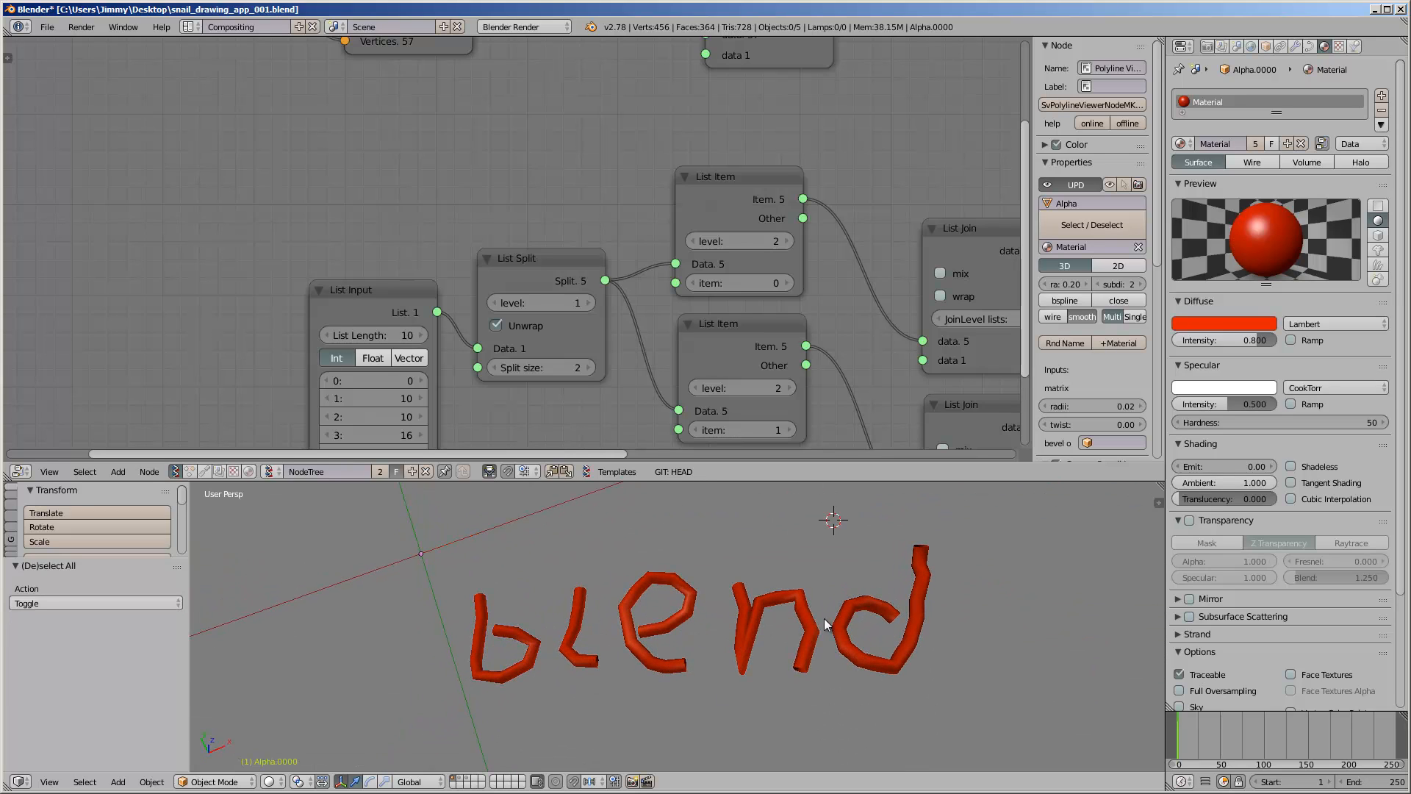
- Save the file with nothing selected
mouse_move(823, 619)
middle_down()
mouse_move(744, 630)
mouse_move(742, 536)
mouse_move(729, 594)
mouse_move(747, 523)
mouse_move(808, 579)
mouse_move(760, 601)
mouse_move(699, 669)
middle_up()
key(ctrl+s)
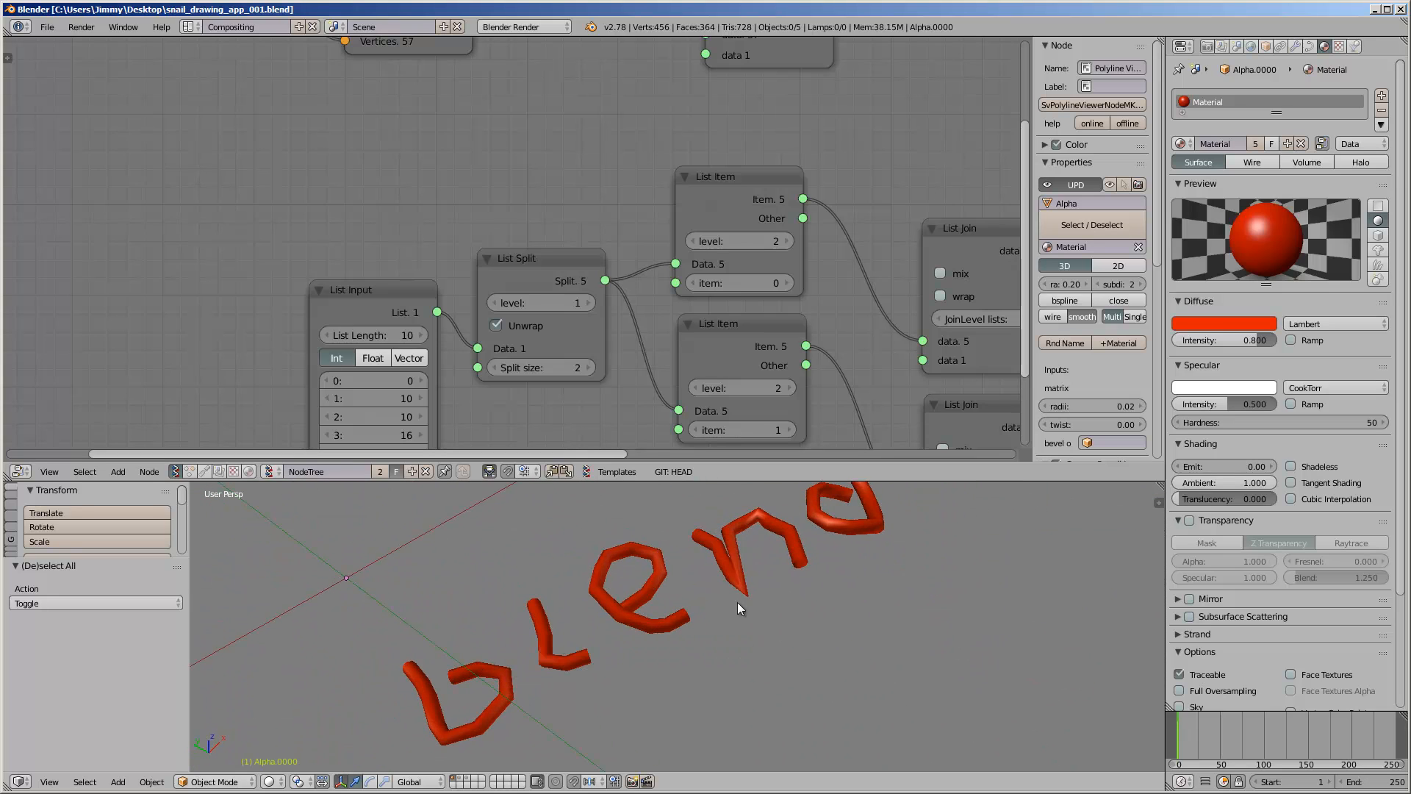
mouse_move(738, 602)
middle_down()
mouse_move(729, 642)
mouse_move(742, 621)
middle_up()
key(ctrl+s)
click(742, 617)
- Move the Polyline Viewer MK1 node farther from the List Slice node and save the file
scroll(715, 262, down, 3)
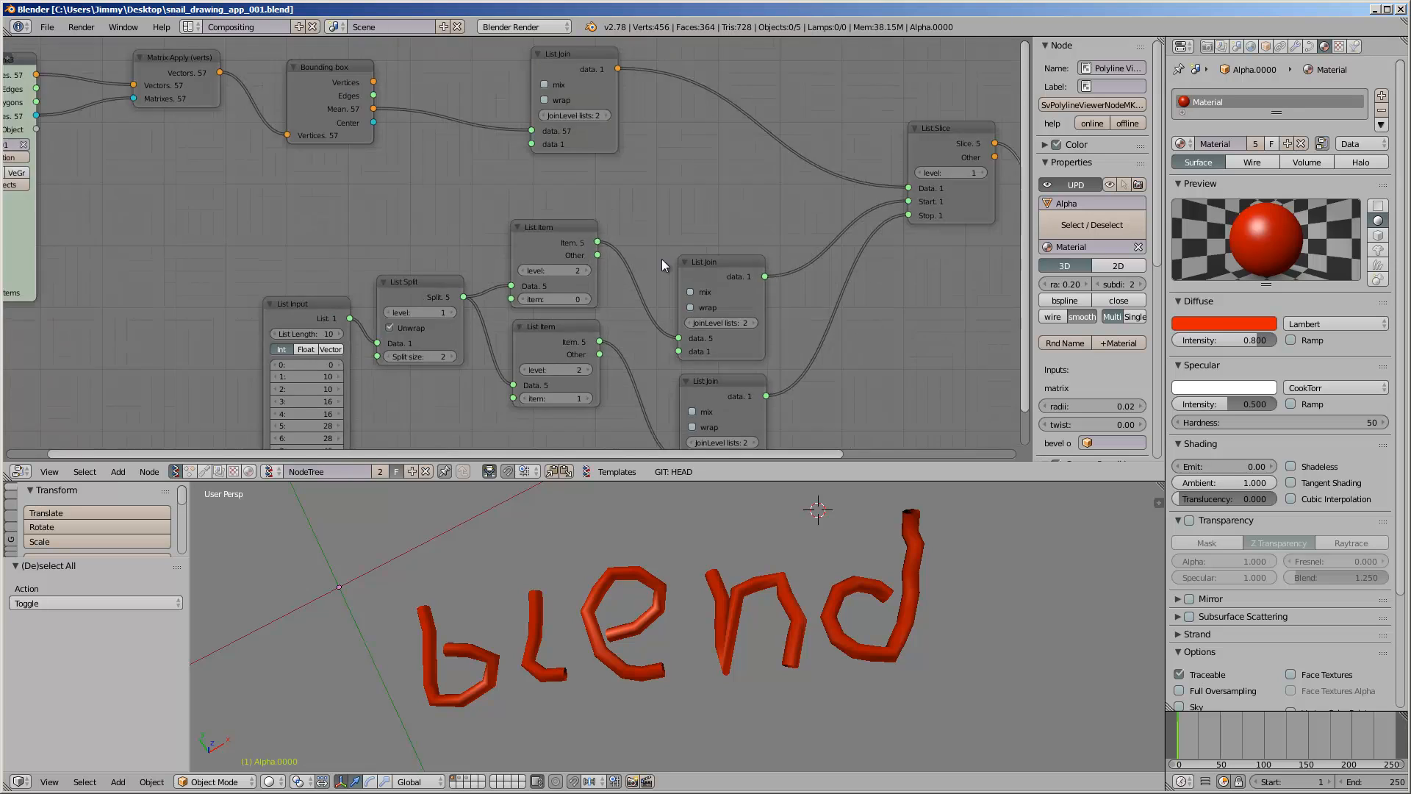
scroll(661, 259, down, 2)
middle_drag(637, 288, 452, 266)
drag(623, 208, 716, 171)
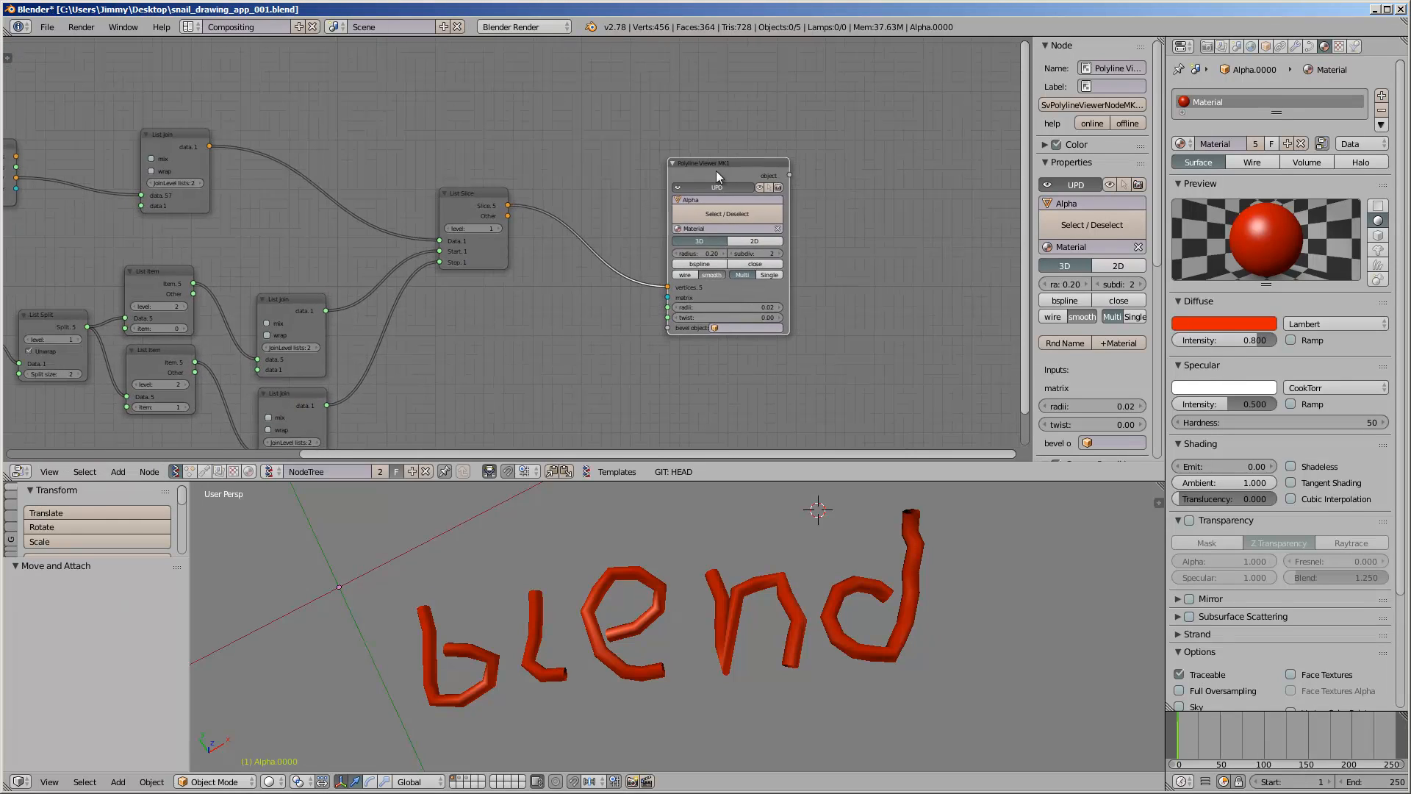
key(ctrl+s)
click(716, 171)
- Widen the gap between List Slice and the Polyline Viewer for an extra node, and save the file
middle_drag(27, 220, 345, 208)
middle_drag(715, 335, 434, 308)
scroll(433, 309, up, 3)
middle_drag(873, 236, 668, 284)
scroll(668, 283, up, 1)
drag(613, 300, 683, 284)
key(ctrl+s)
- Add a Randomize Input Vertices node on the link between the List Slice and Polyline Viewer MK1 nodes
scroll(491, 218, up, 3)
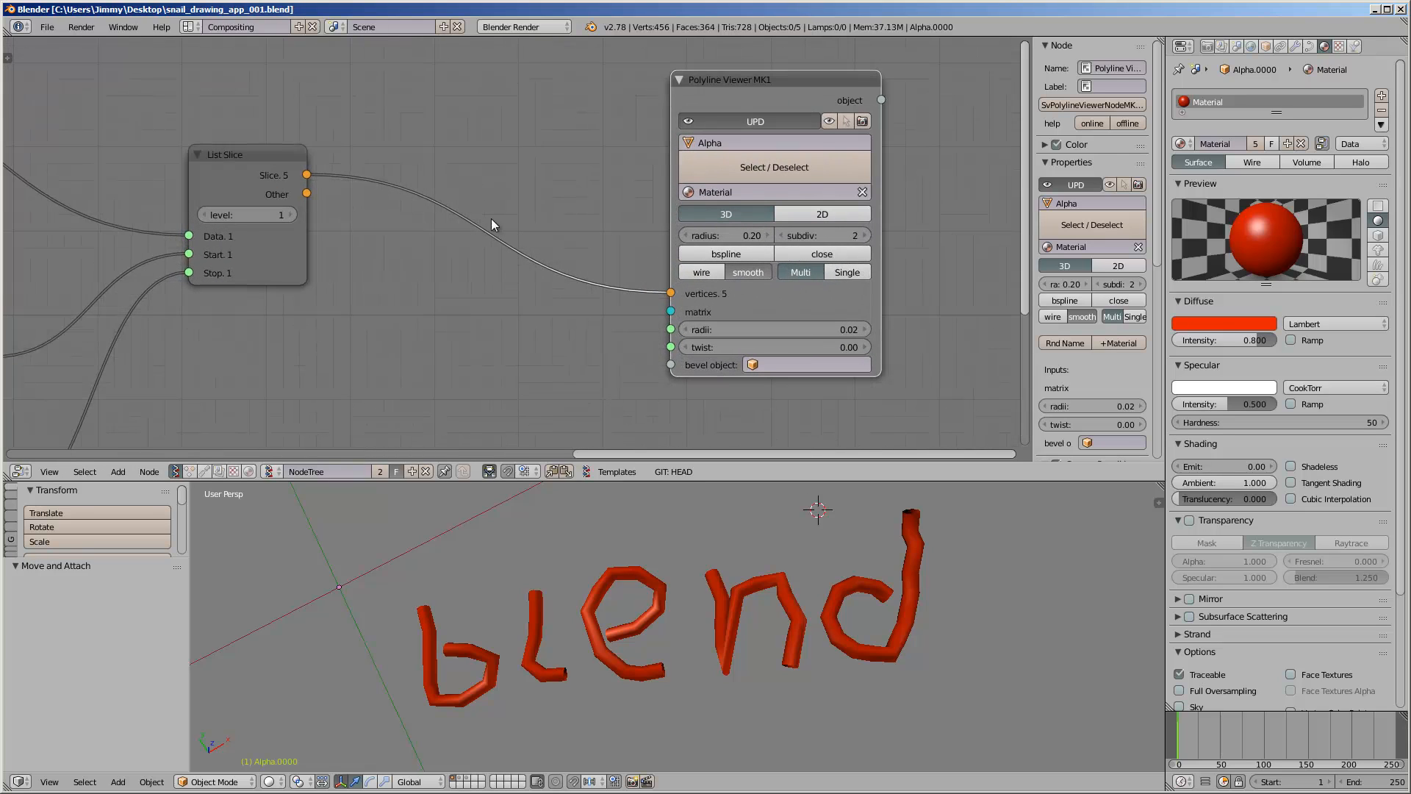
key(shift+a)
click(476, 203)
text(rando)
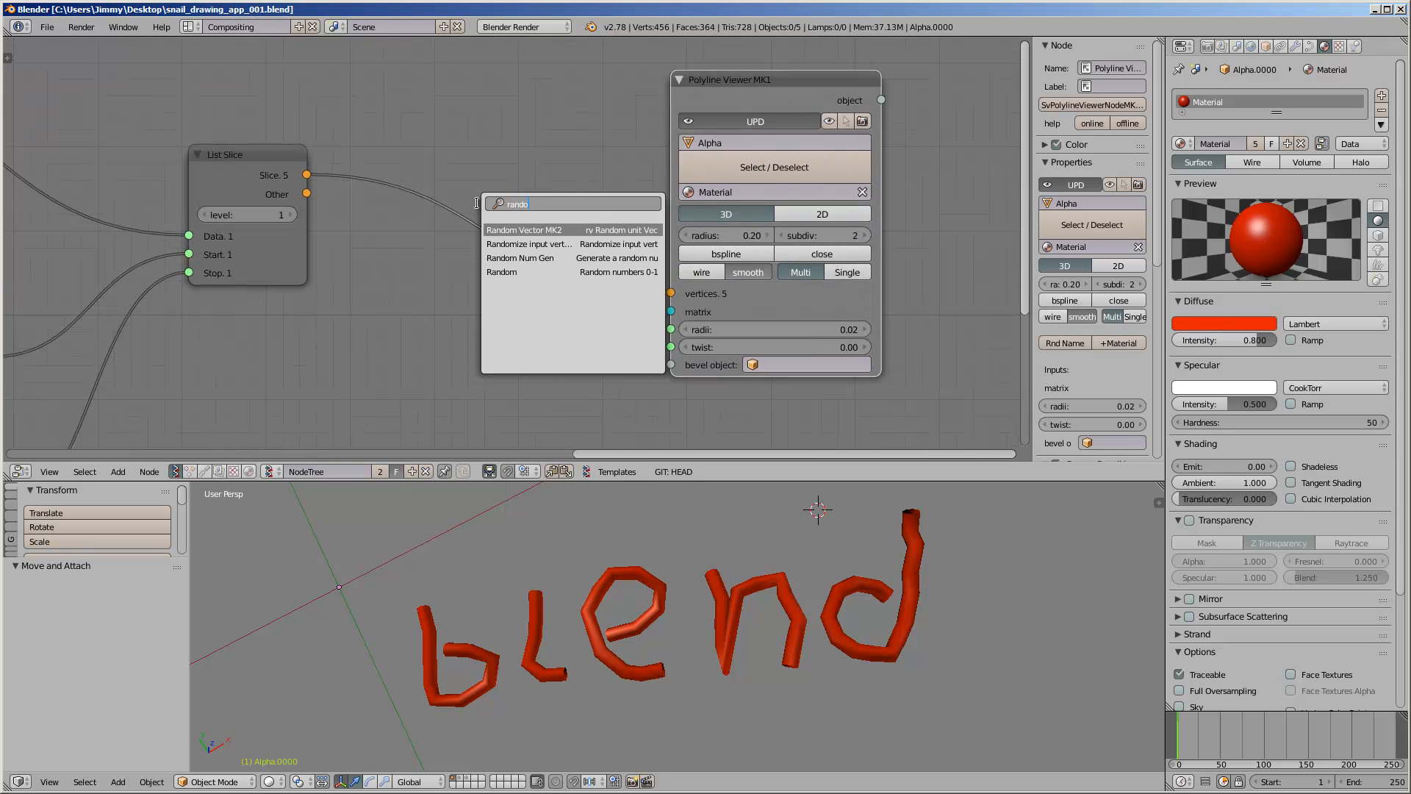
key(Down)
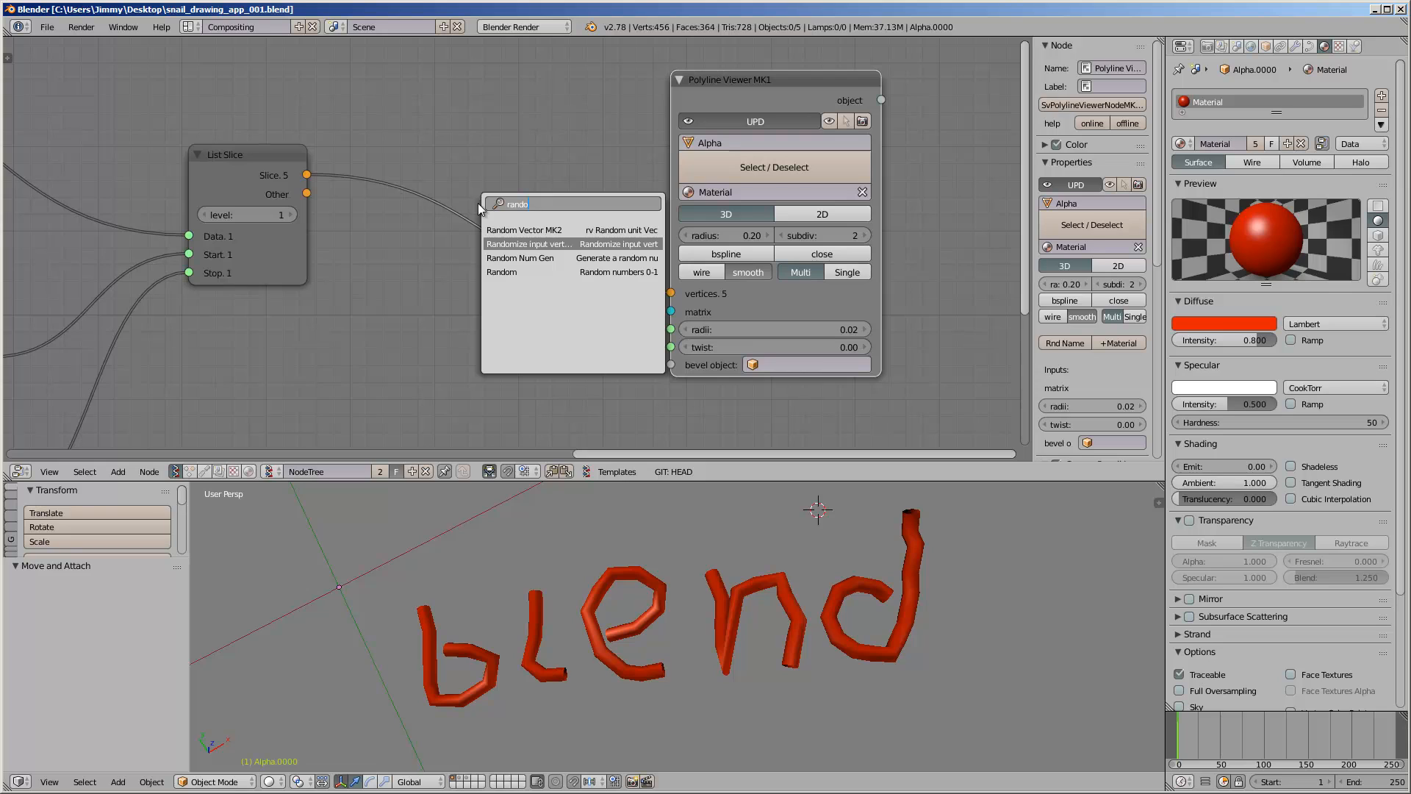
key(Return)
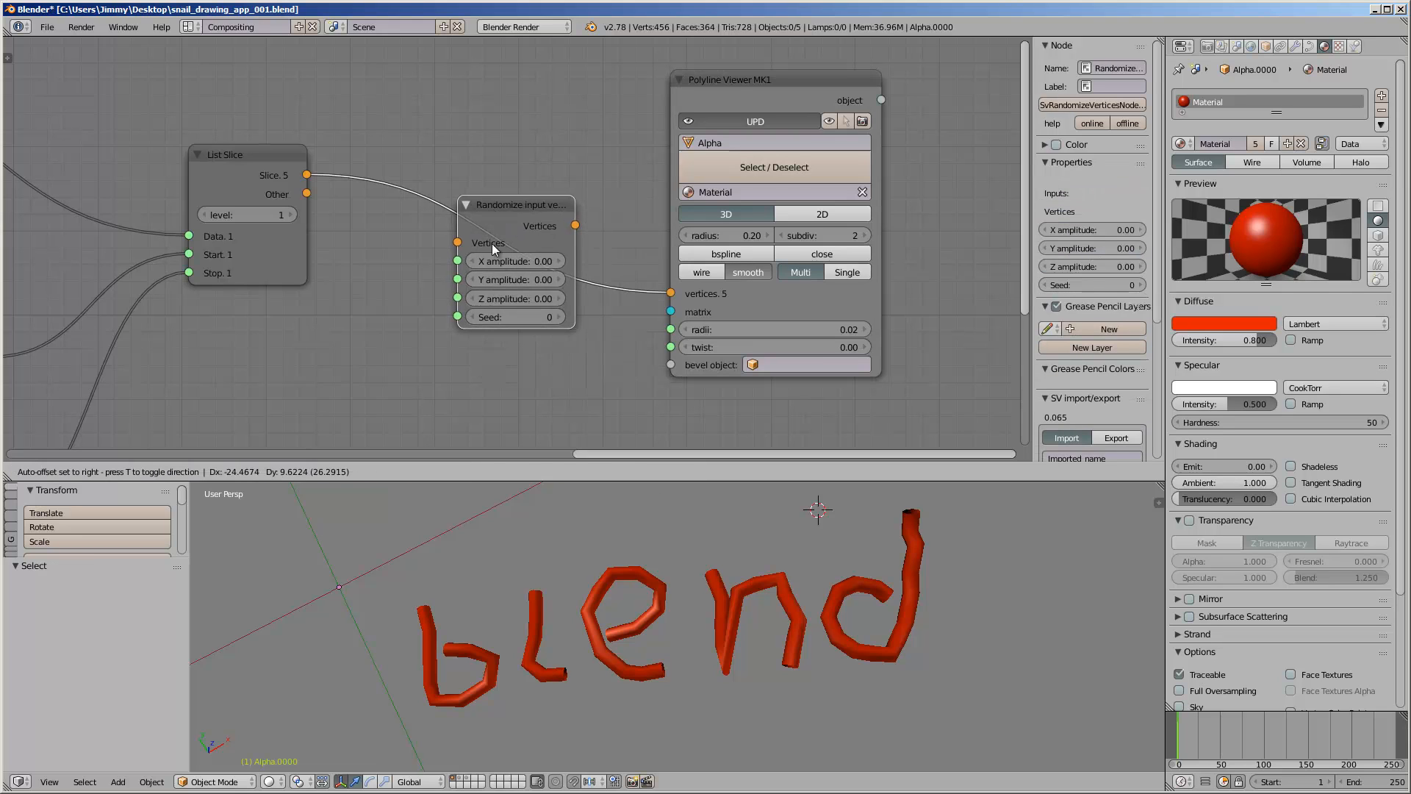
click(491, 244)
- Try X, Y and Z amplitudes of 0.06, 0.03 and 0.06 on the Randomize Input Vertices node
click(557, 262)
click(558, 261)
click(556, 279)
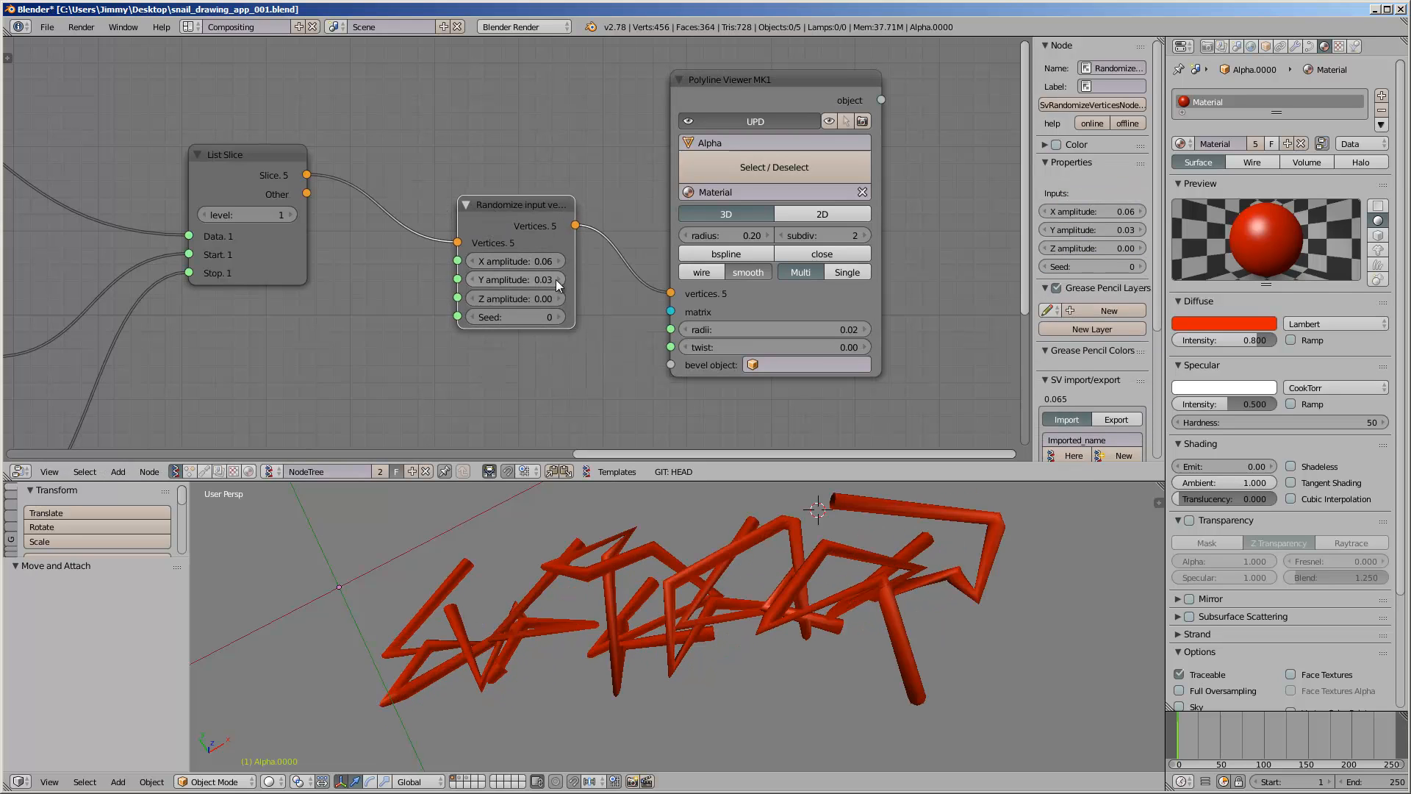
click(558, 298)
click(558, 298)
- Set the X, Y and Z amplitudes of the Randomize Input Vertices node together to 0.004
drag(525, 311, 523, 312)
text(0)
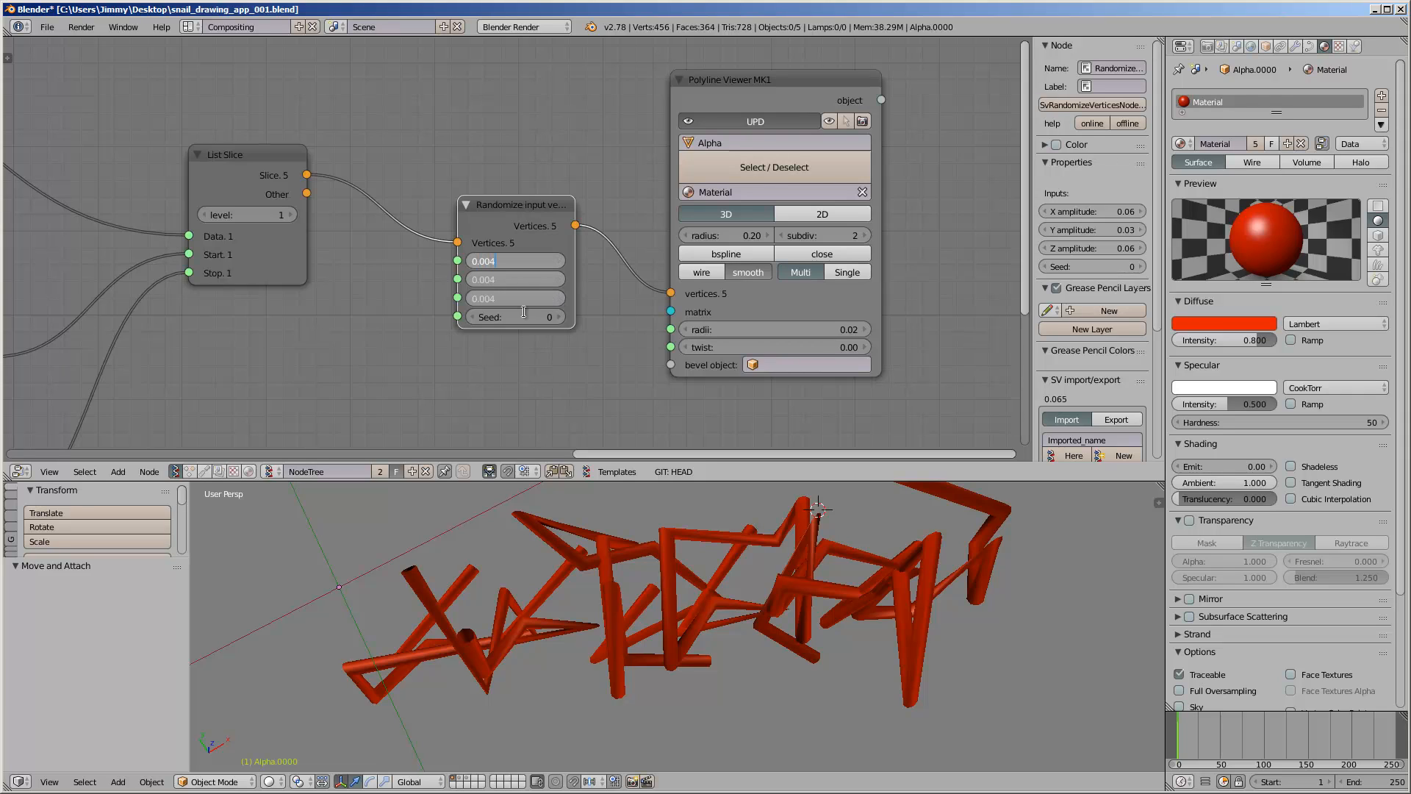
text(.004)
key(Return)
- Set the seed of the Randomize Input Vertices node to 110 and save over snail_drawing_app_001.blend
drag(518, 314, 622, 313)
scroll(395, 255, down, 4)
middle_drag(411, 253, 597, 239)
key(ctrl+s)
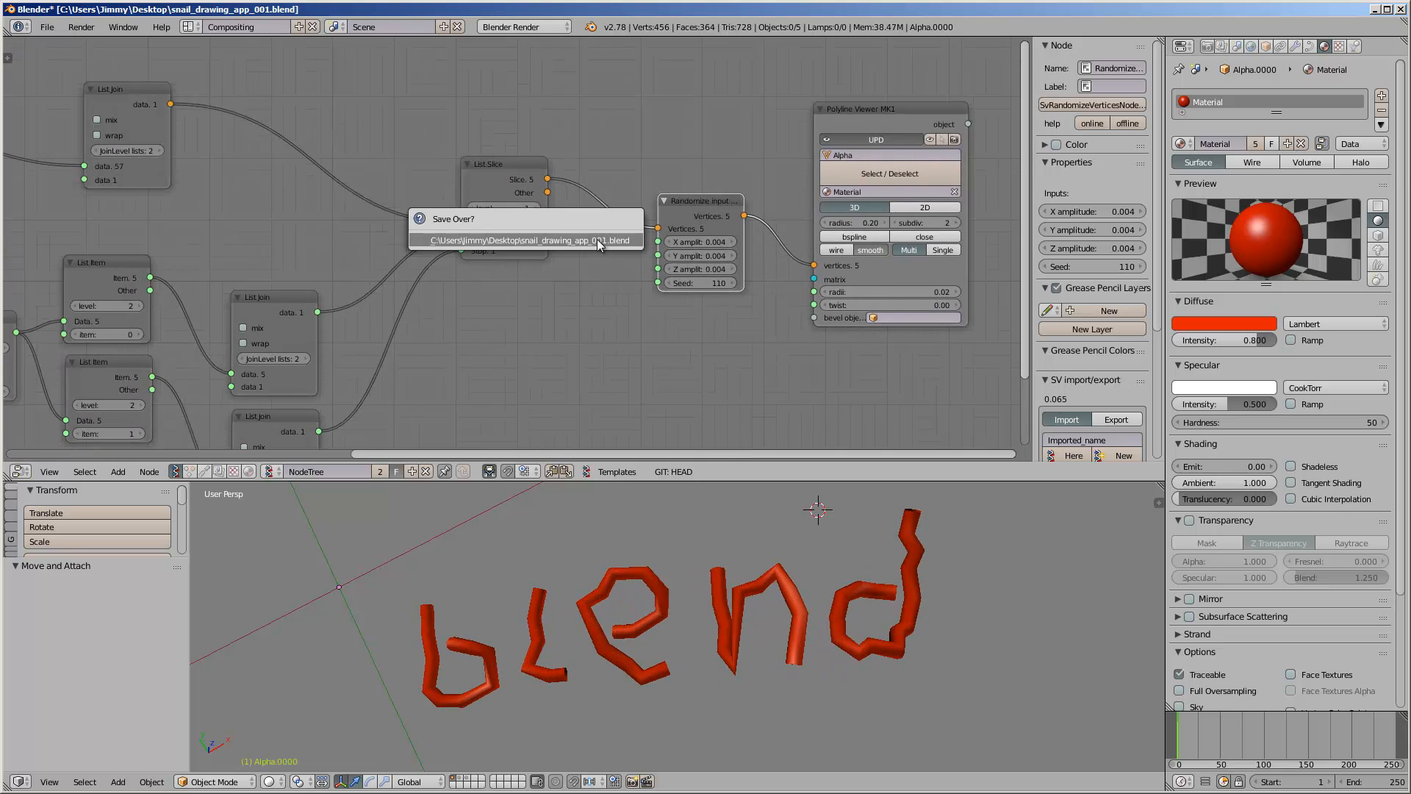
click(597, 239)
- Split the Properties editor horizontally and change the upper half into an Outliner
key(Home)
drag(1403, 41, 1405, 293)
click(1182, 46)
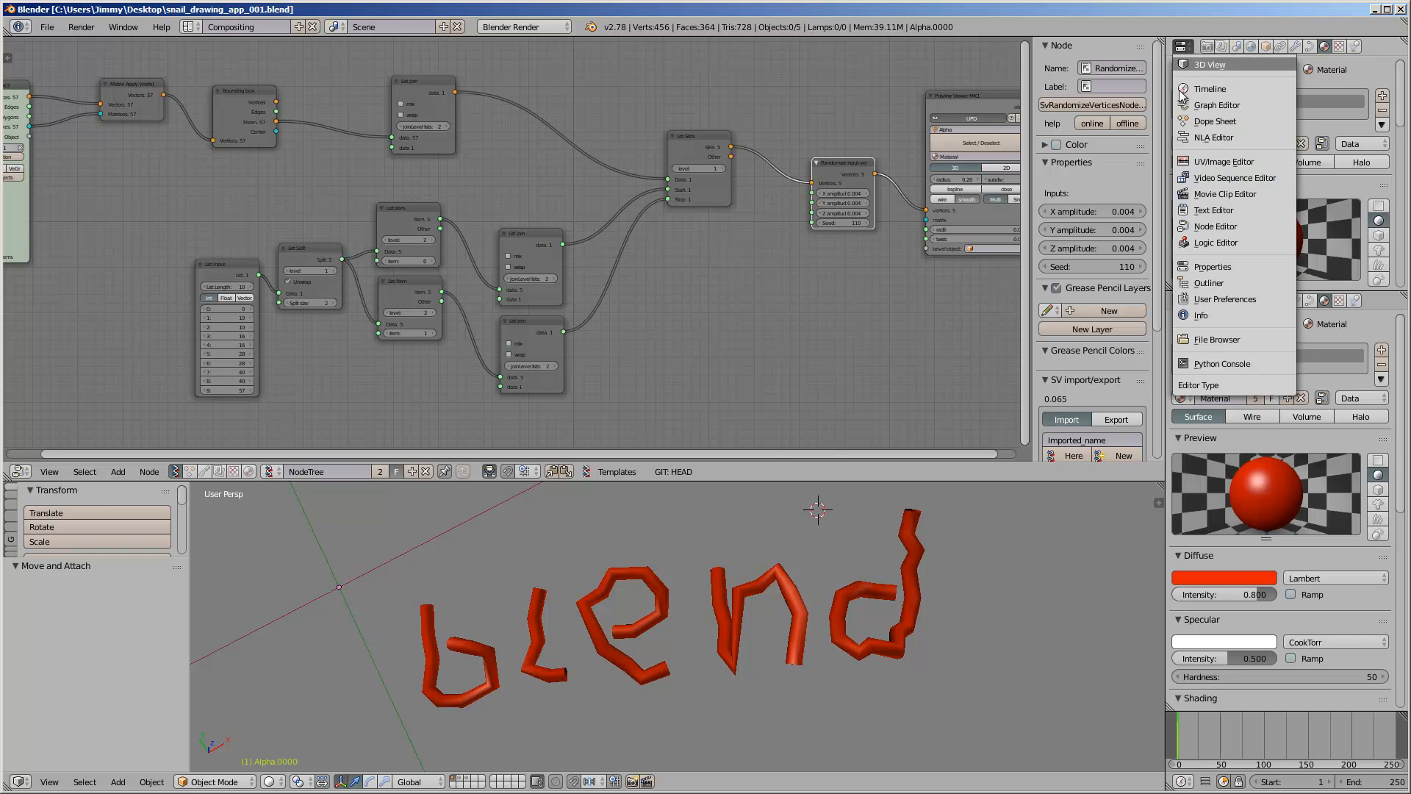
click(1226, 283)
- Look through the node objects in the Outliner, select node176, and compare the list with the lettering in the 3D view
scroll(1304, 152, down, 3)
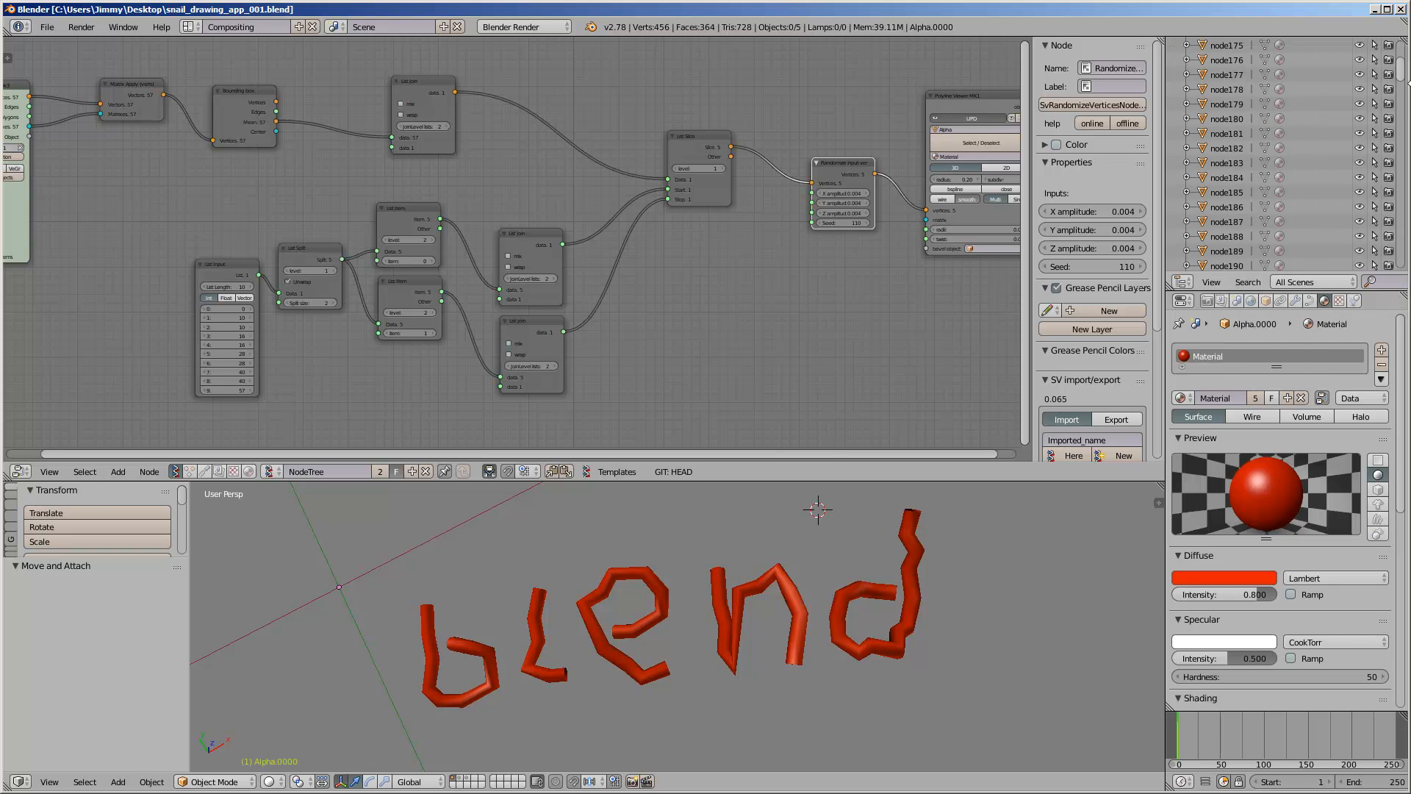
scroll(1403, 73, down, 5)
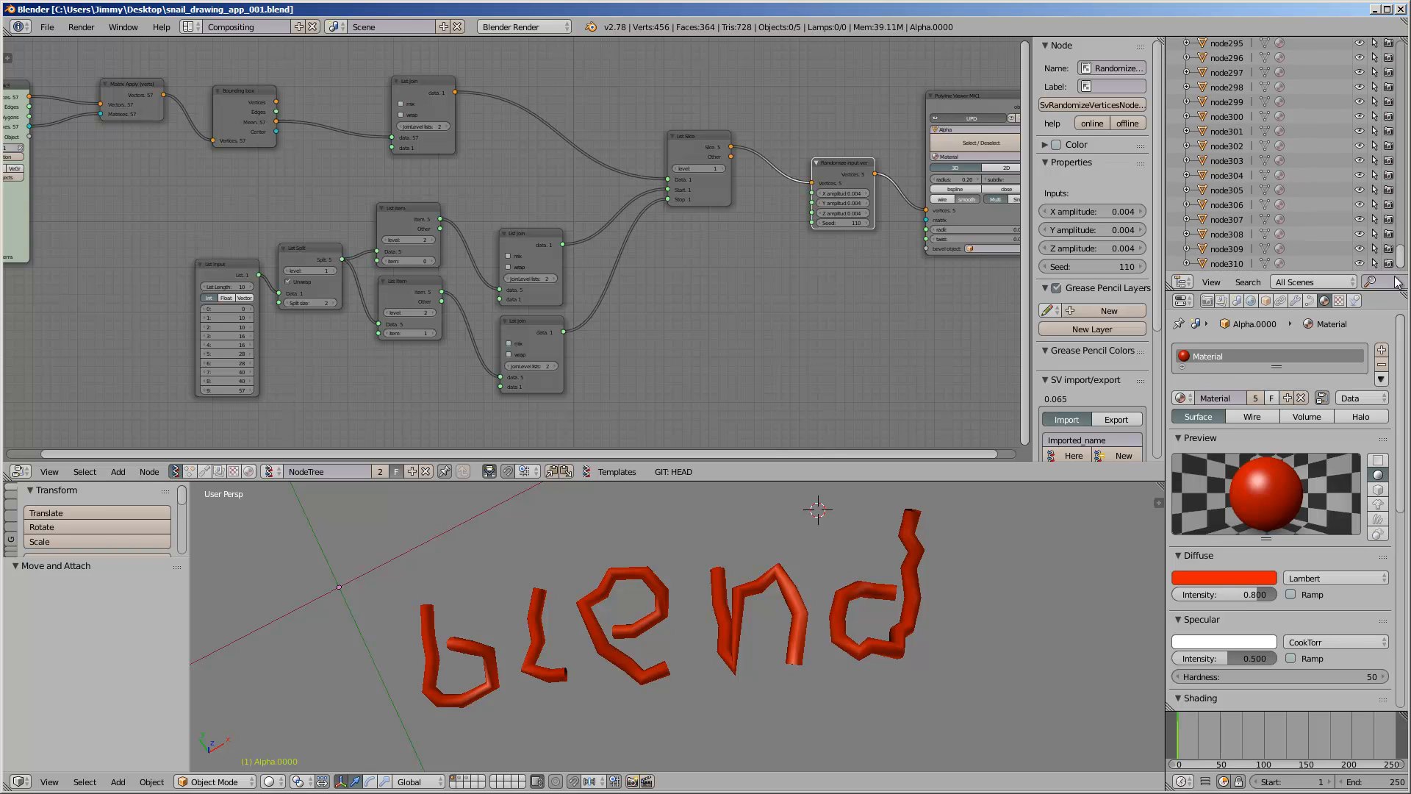
scroll(1237, 166, up, 8)
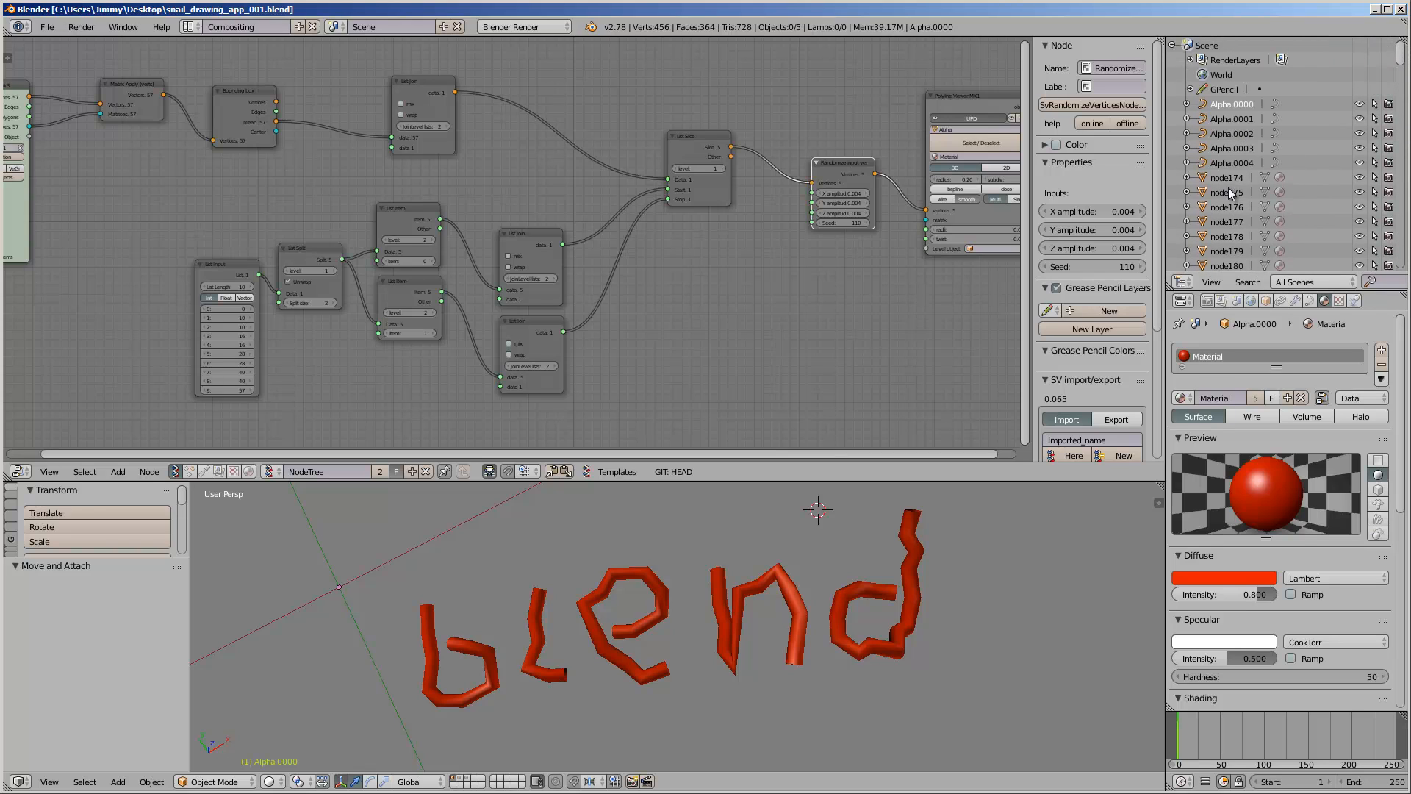
click(1227, 206)
scroll(510, 615, down, 1)
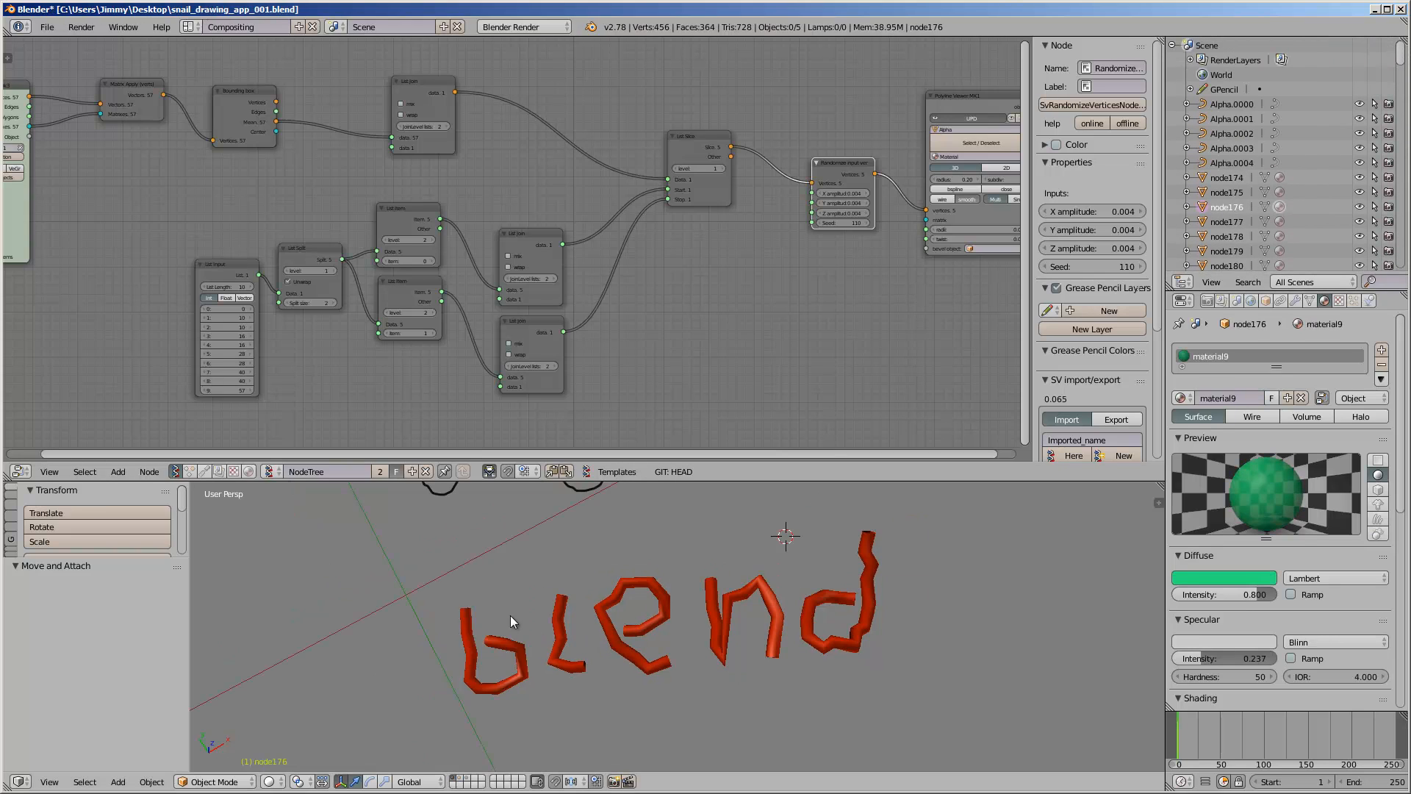
scroll(404, 629, up, 2)
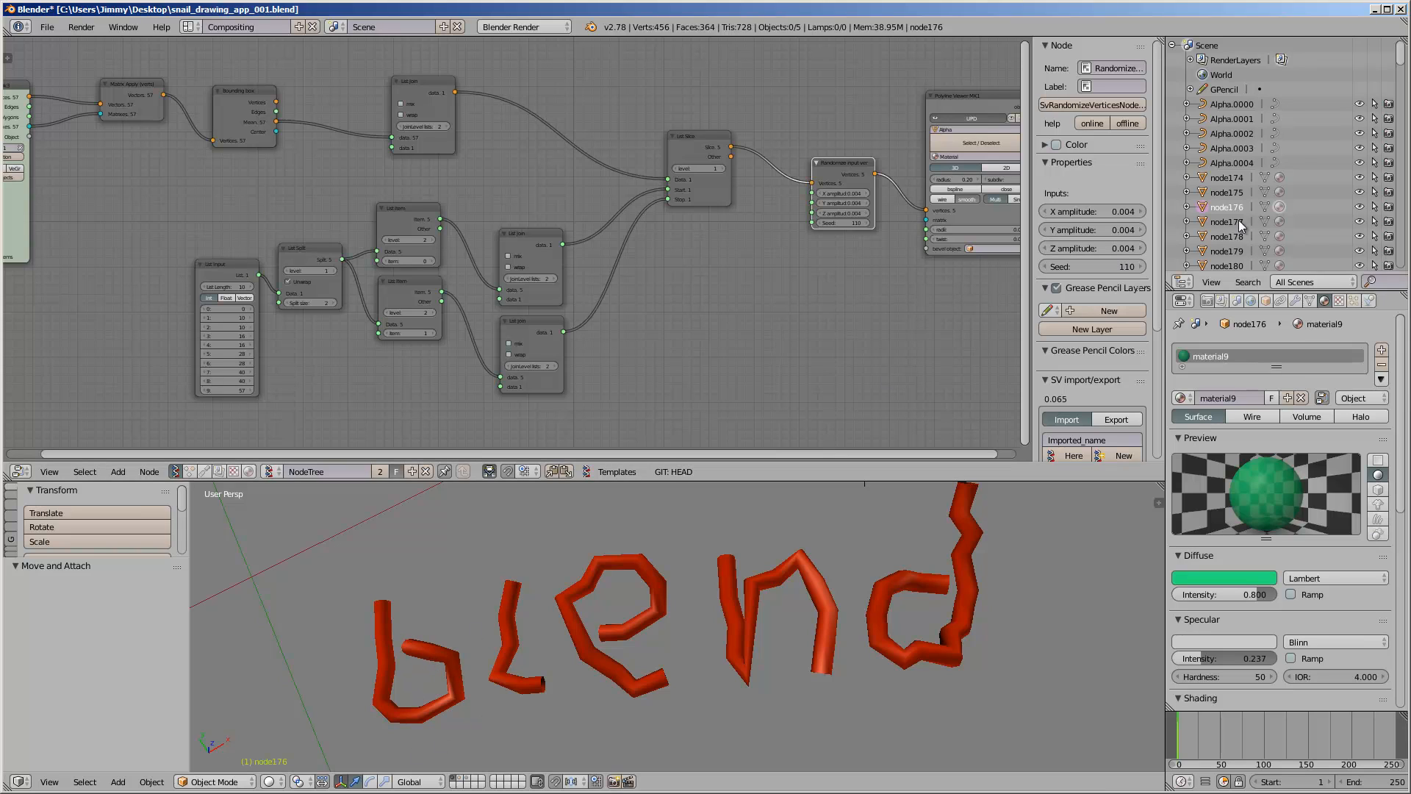
scroll(1238, 219, down, 5)
scroll(1236, 193, down, 3)
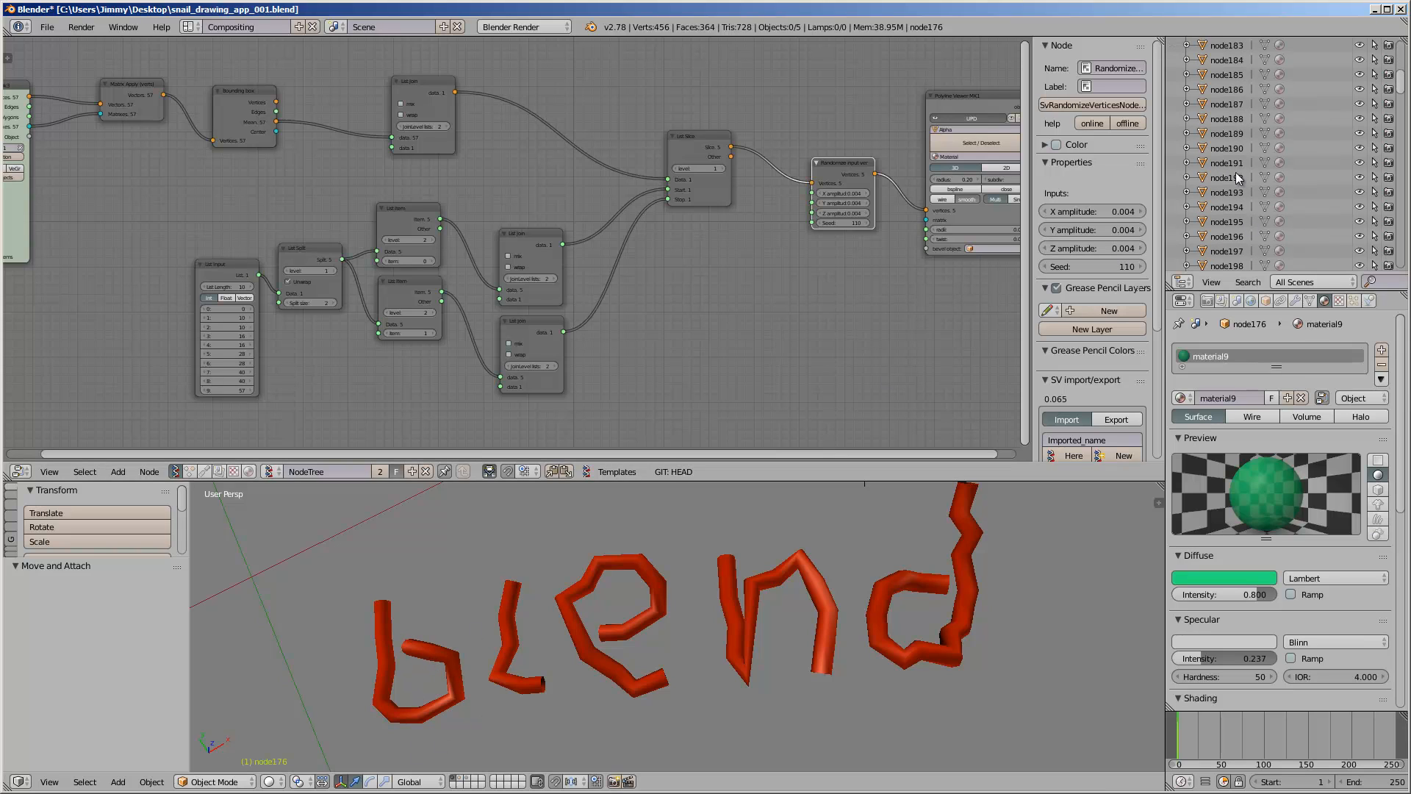
middle_drag(832, 656, 825, 646)
scroll(1203, 211, down, 2)
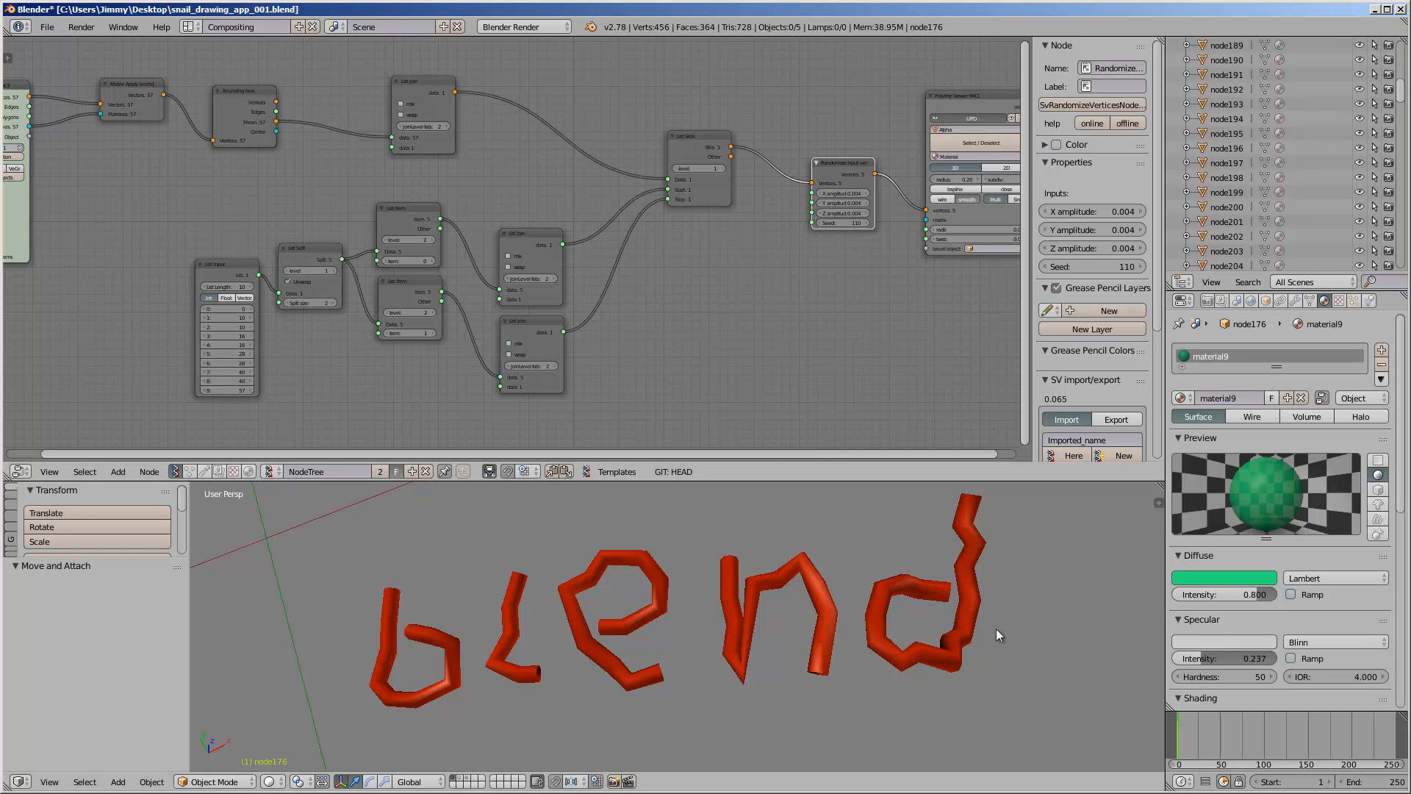
- Save the file with the complete node tree in view
middle_drag(715, 283, 690, 293)
scroll(689, 293, down, 3)
middle_drag(600, 302, 677, 304)
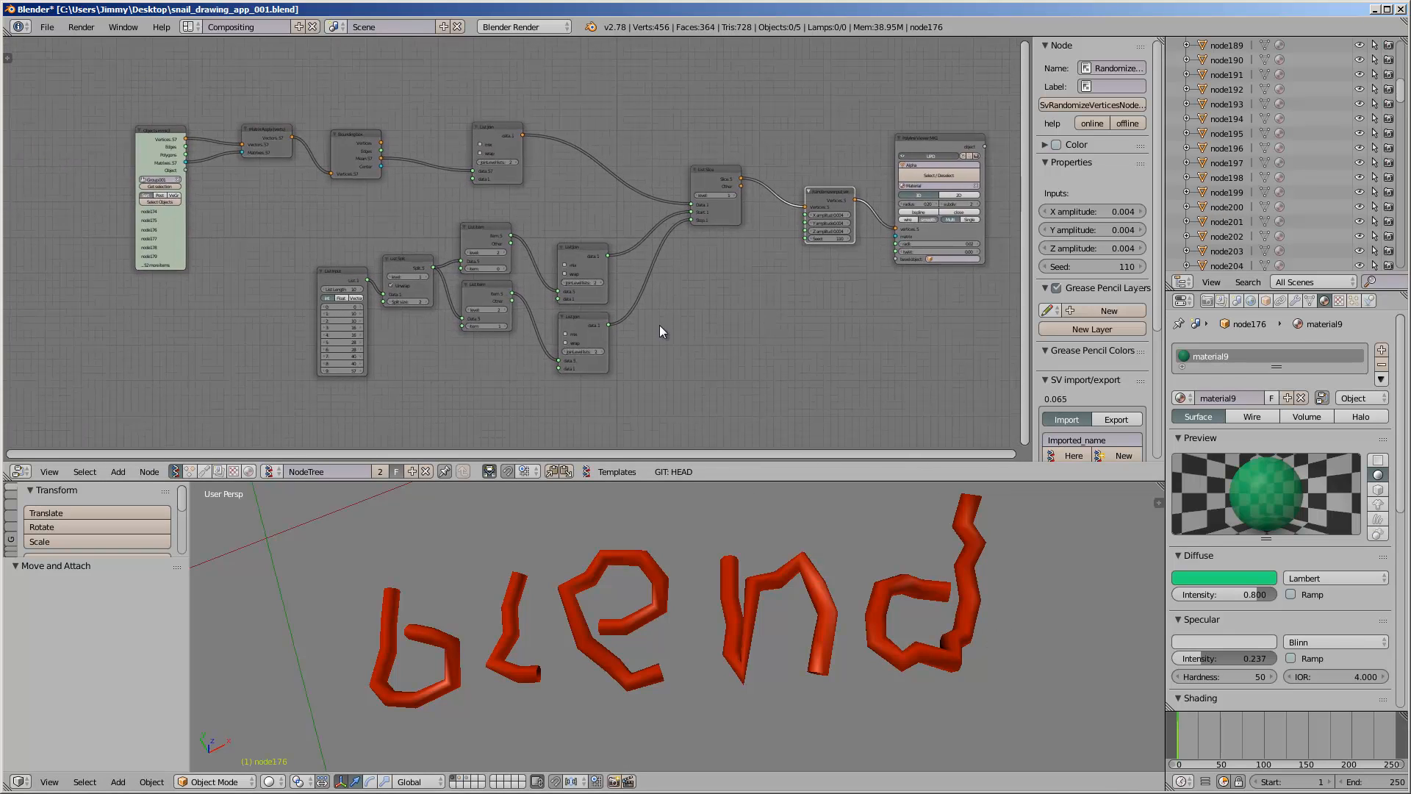
key(ctrl+s)
click(654, 338)
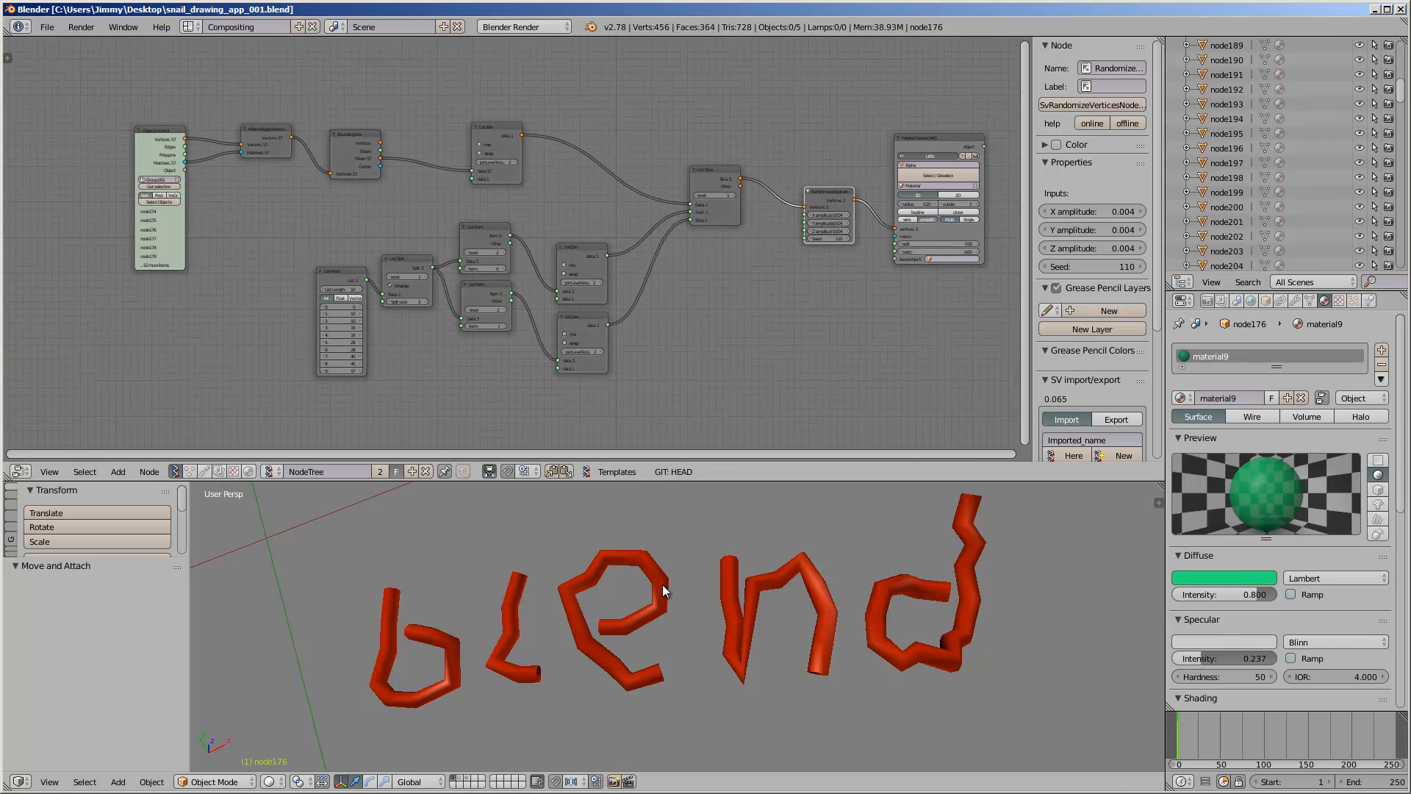
- Review the randomized blend tubes alongside the original handwritten strokes and the node tree, and save the file over itself
middle_drag(662, 584, 695, 584)
scroll(691, 403, down, 2)
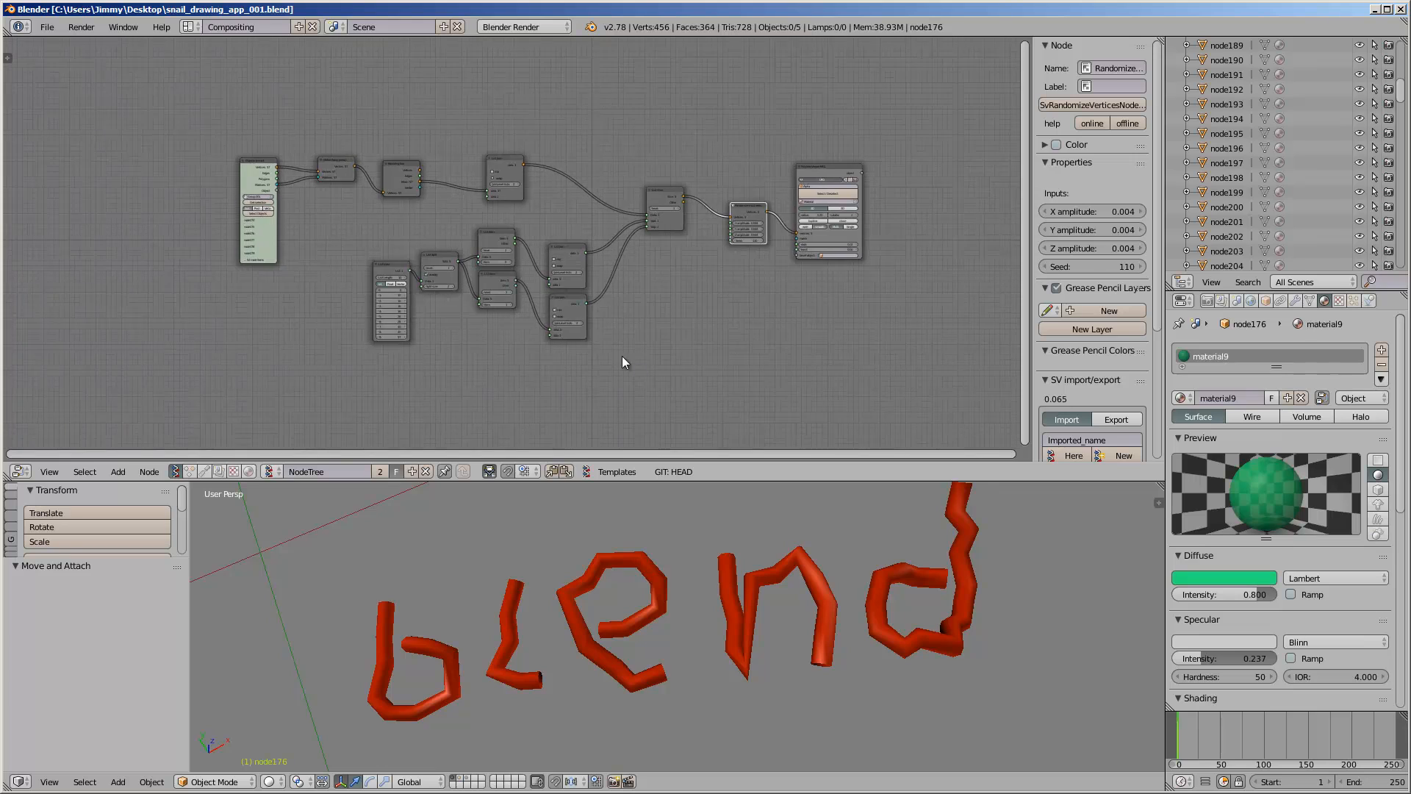
scroll(614, 376, up, 2)
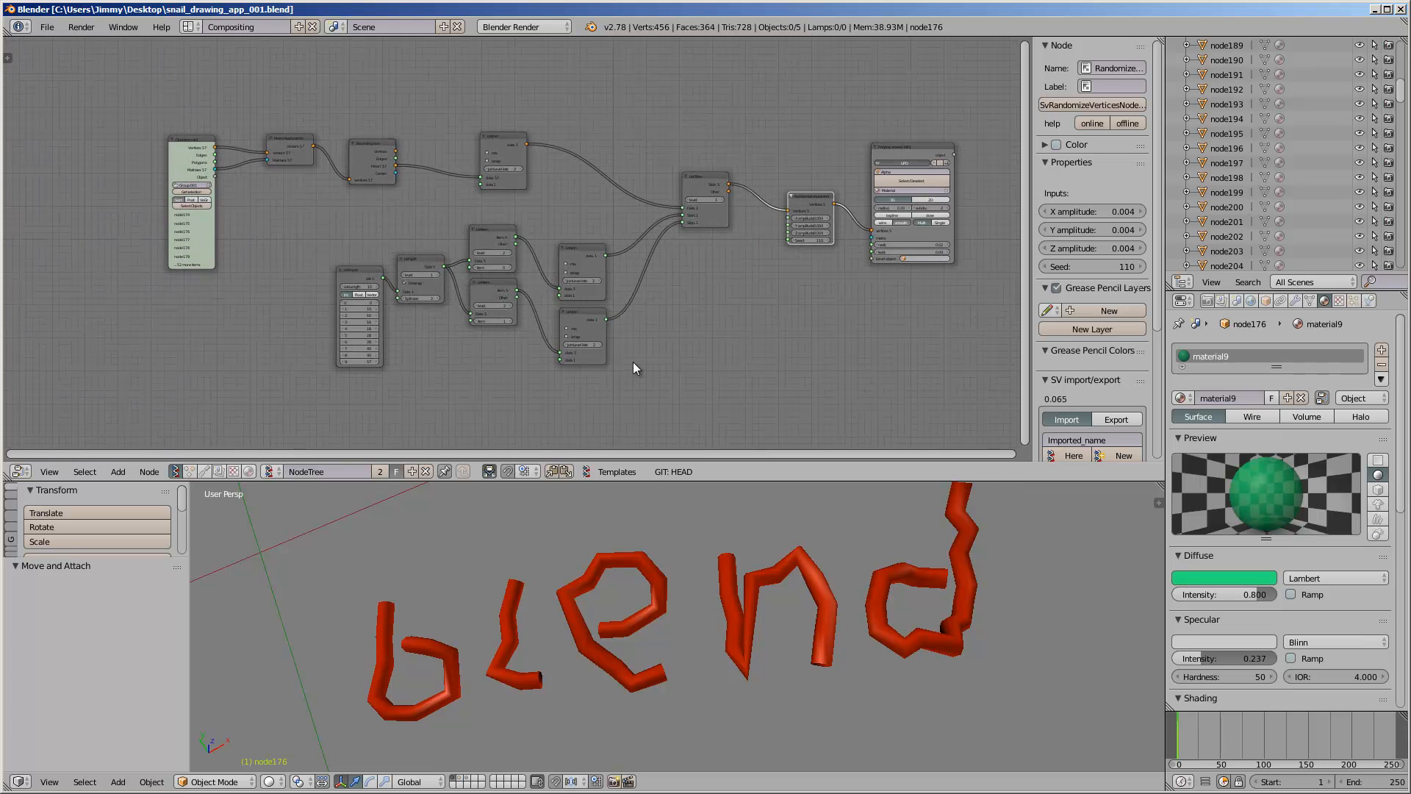
scroll(670, 669, down, 3)
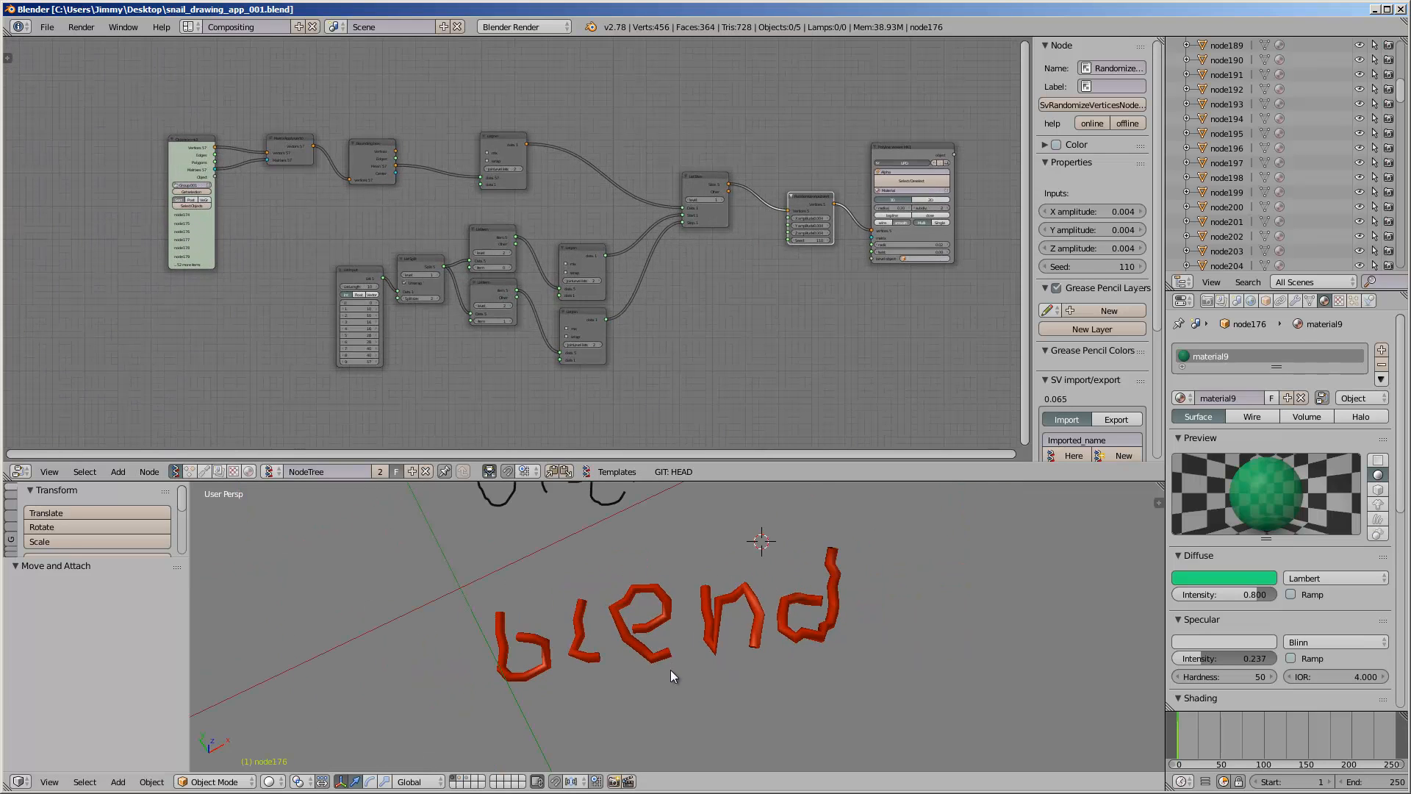
key(ctrl+s)
click(676, 658)
scroll(624, 604, up, 3)
scroll(577, 579, down, 5)
scroll(597, 549, up, 6)
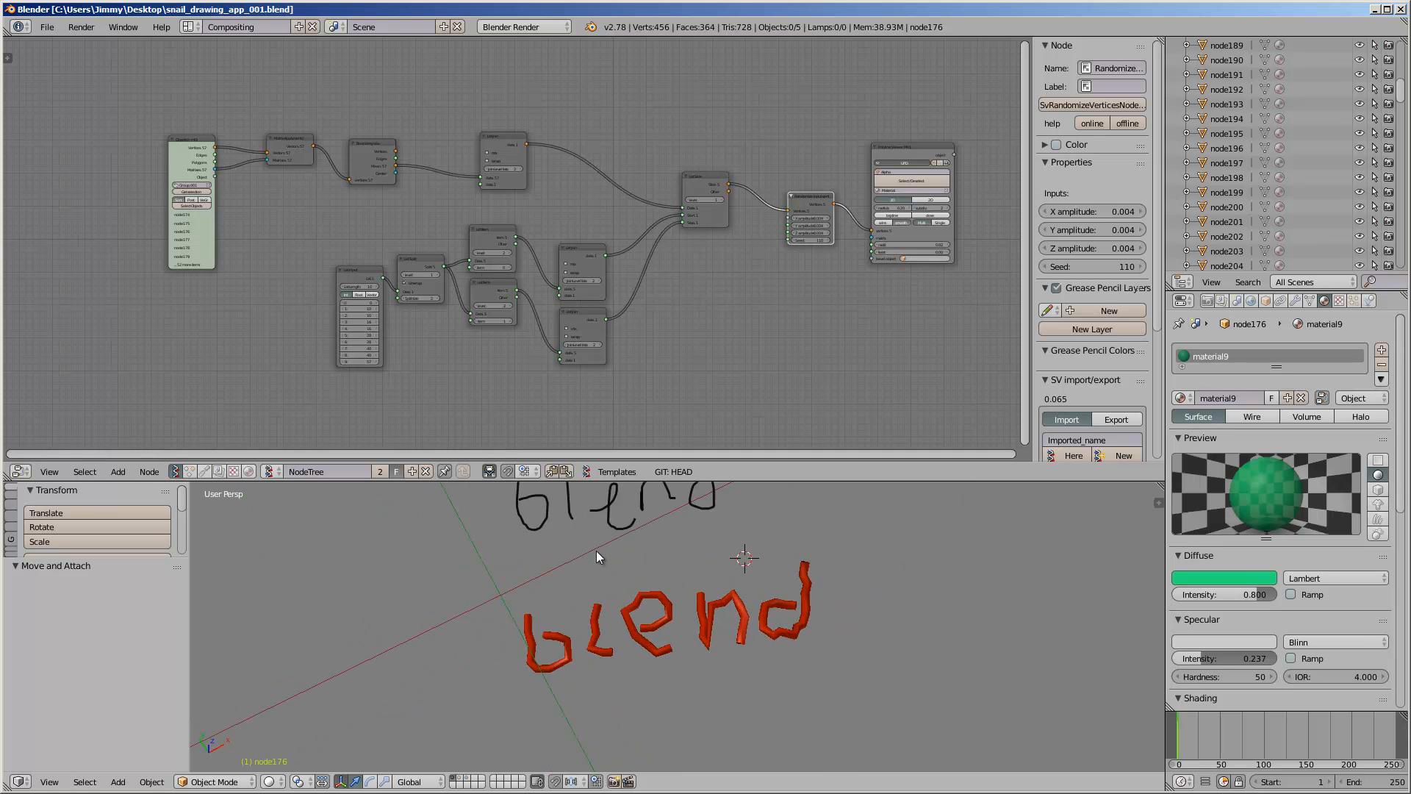
scroll(618, 638, down, 1)
key(ctrl+s)
click(617, 645)
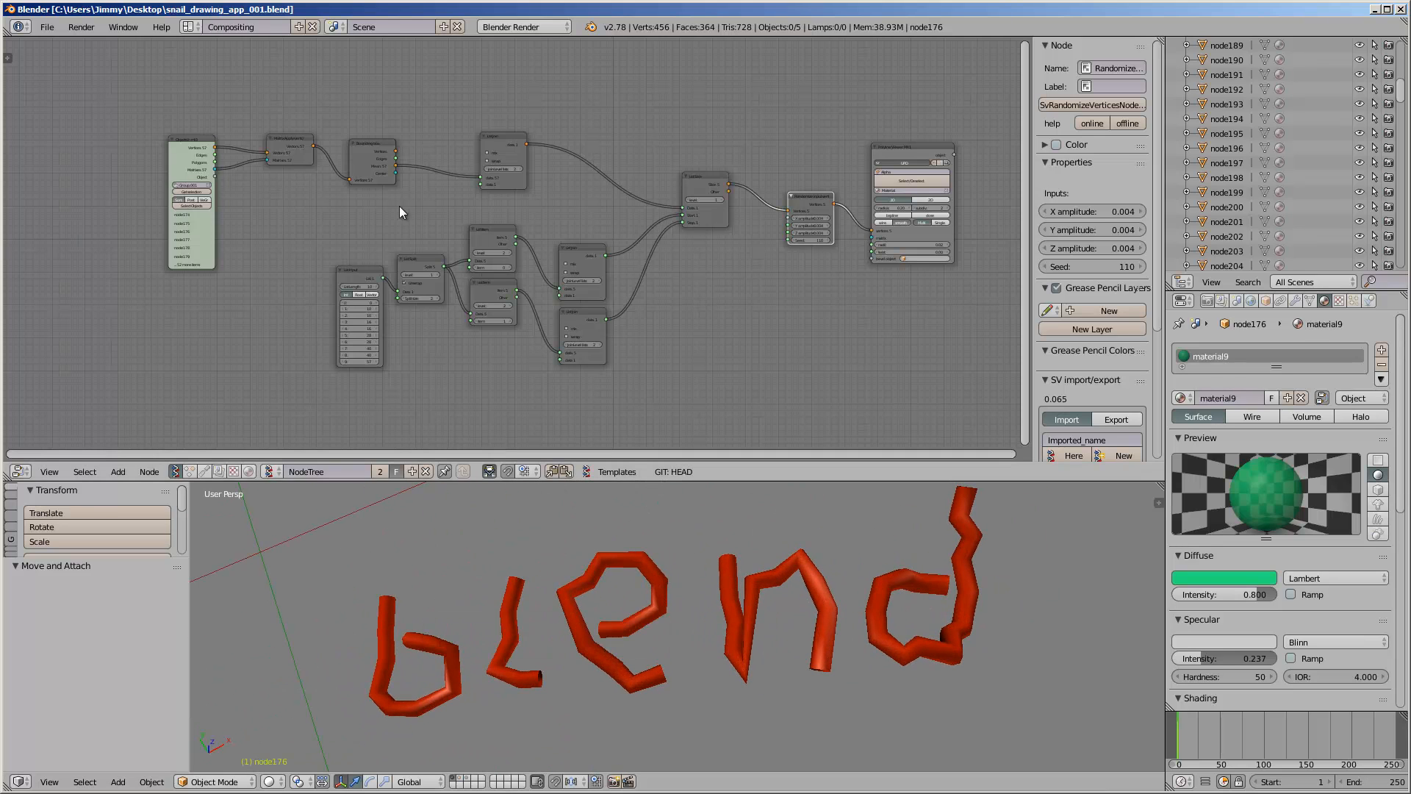
- Rename the node tree to Stroke_Splitter and save the file
scroll(485, 268, up, 3)
scroll(493, 274, down, 1)
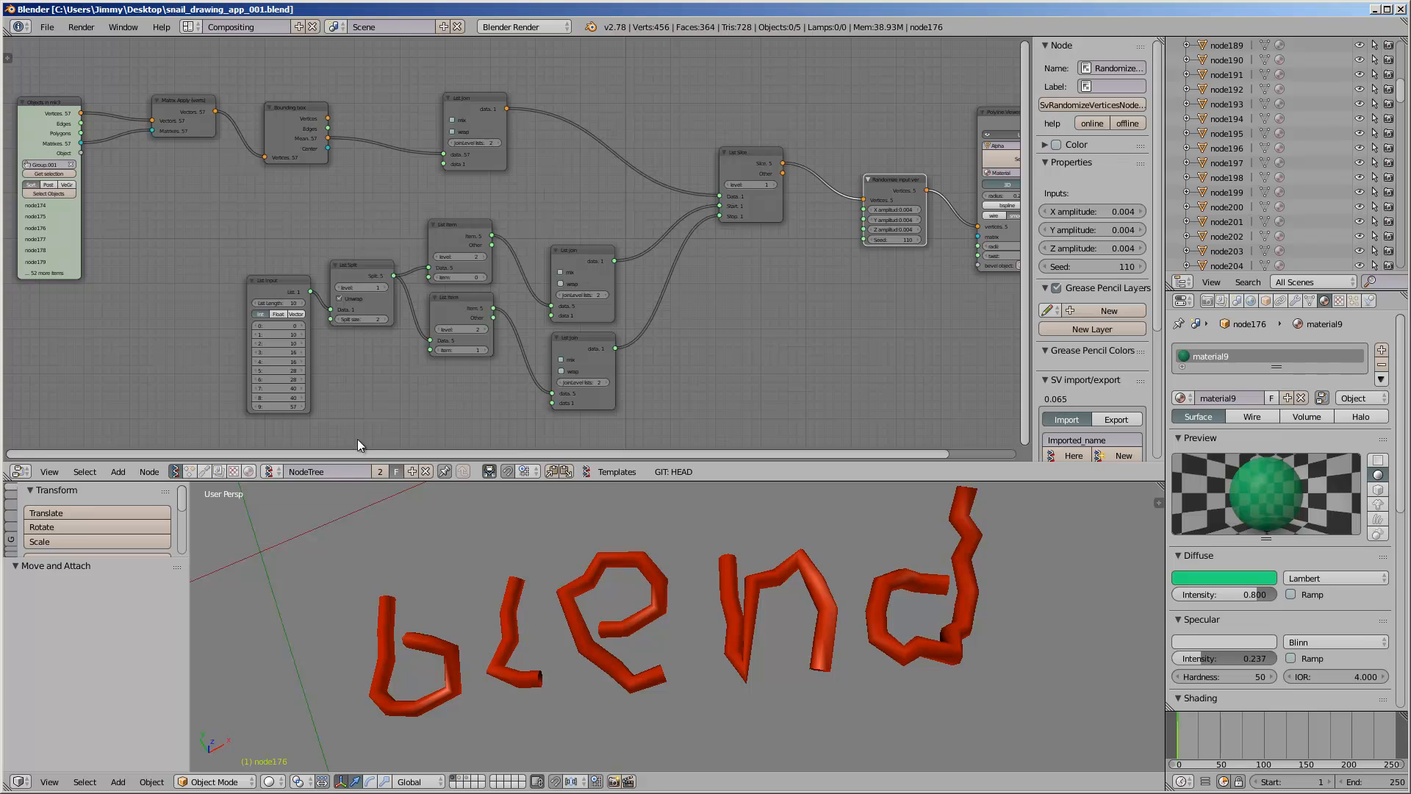
click(308, 471)
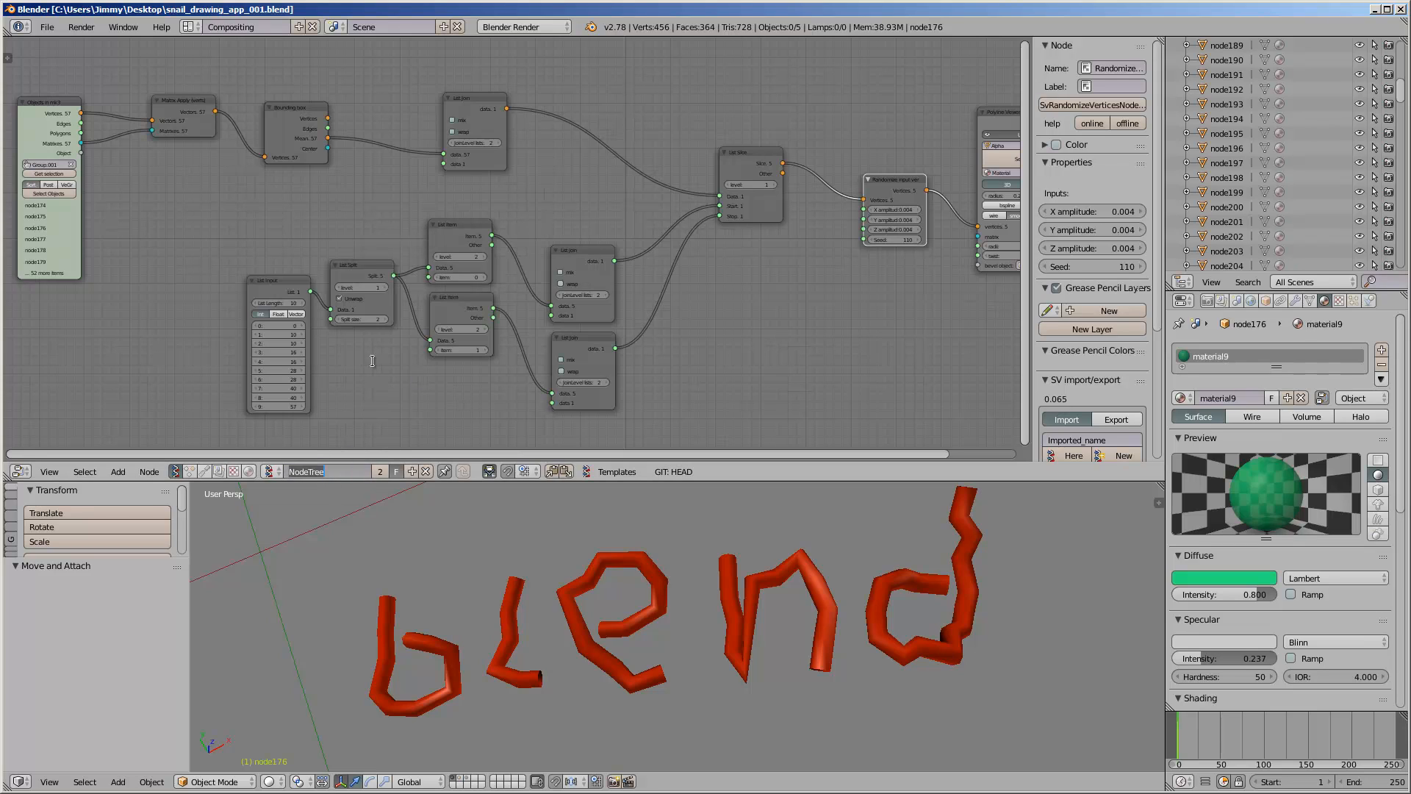
text(Stroke_Splitter)
key(Return)
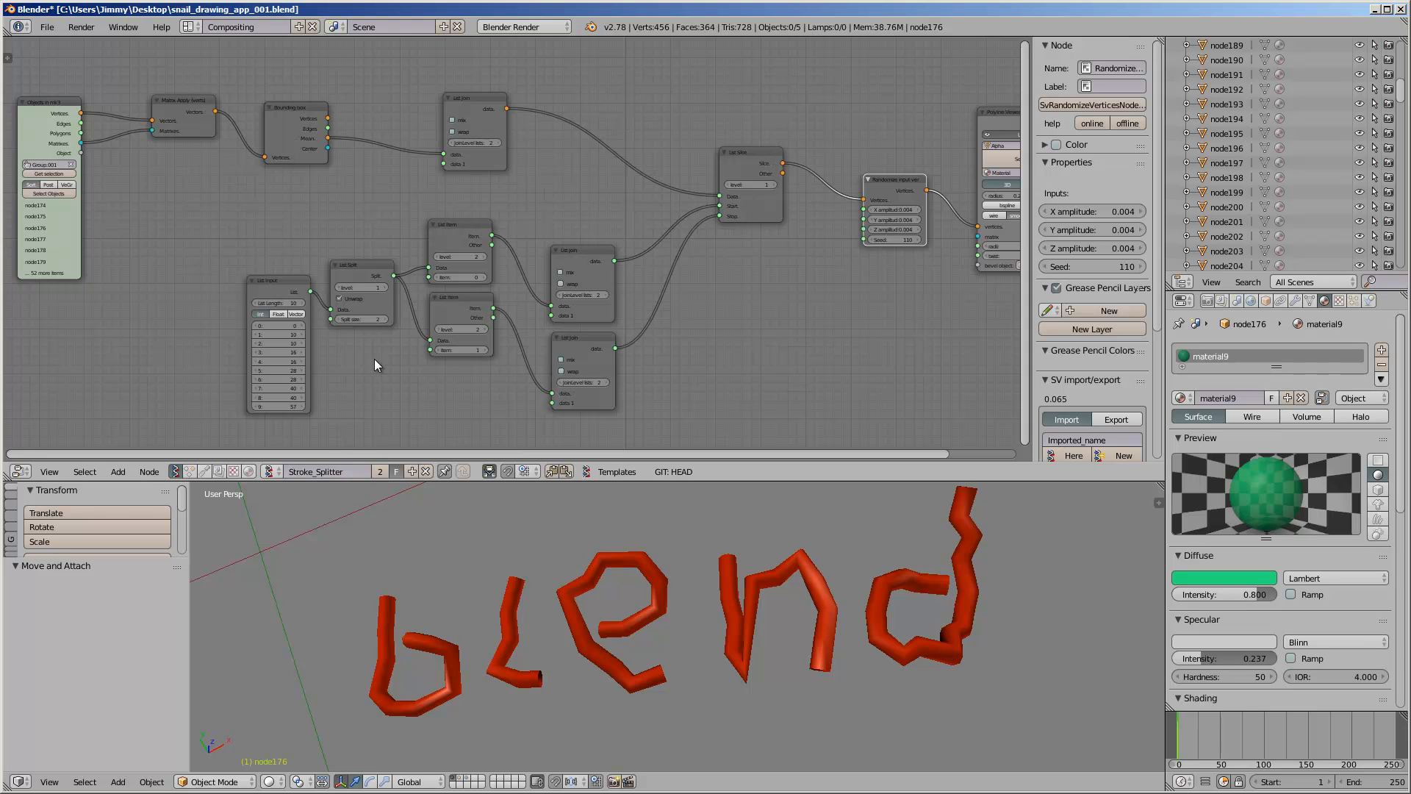
key(ctrl+s)
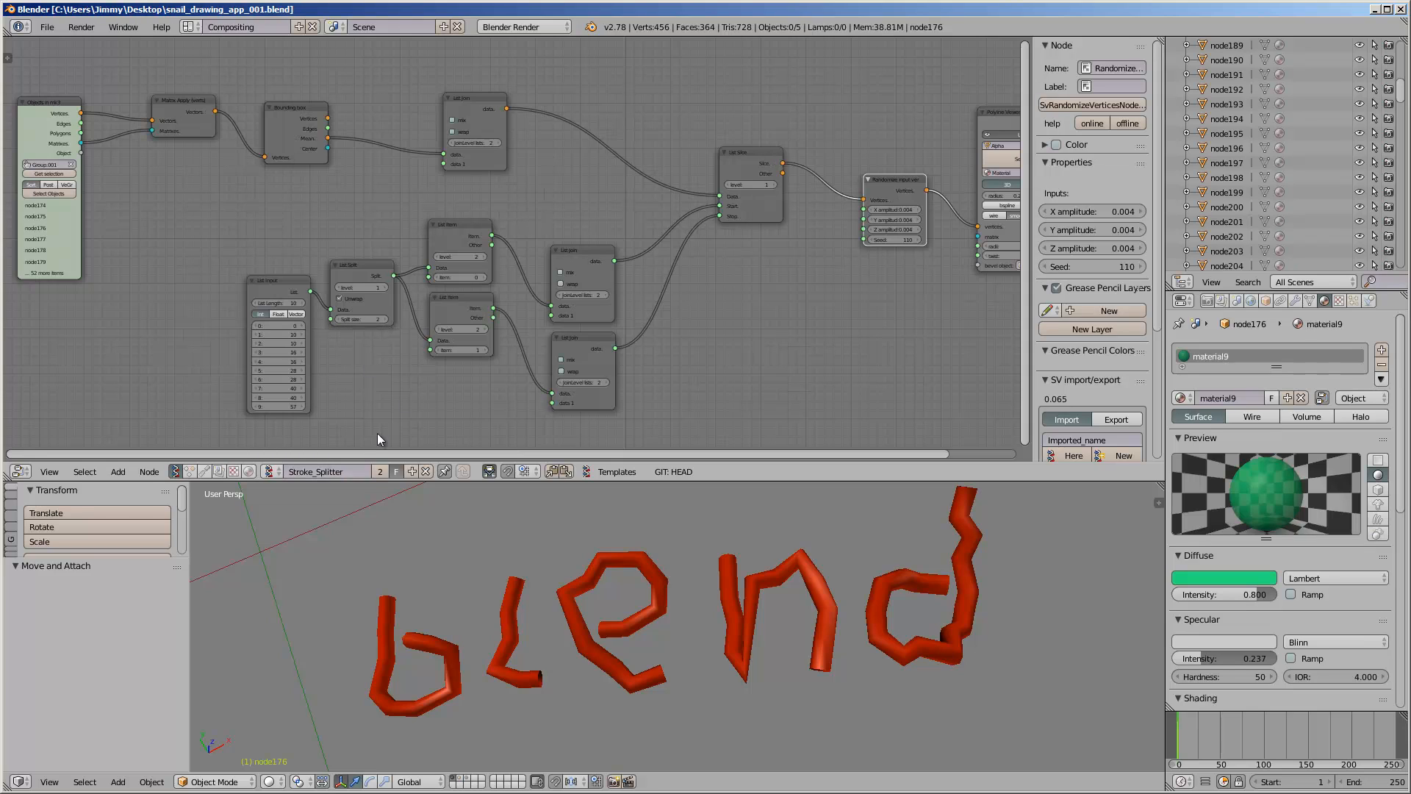
- Save the file on the Desktop as an incremented version named snail_drawing_app_002.blend
click(47, 26)
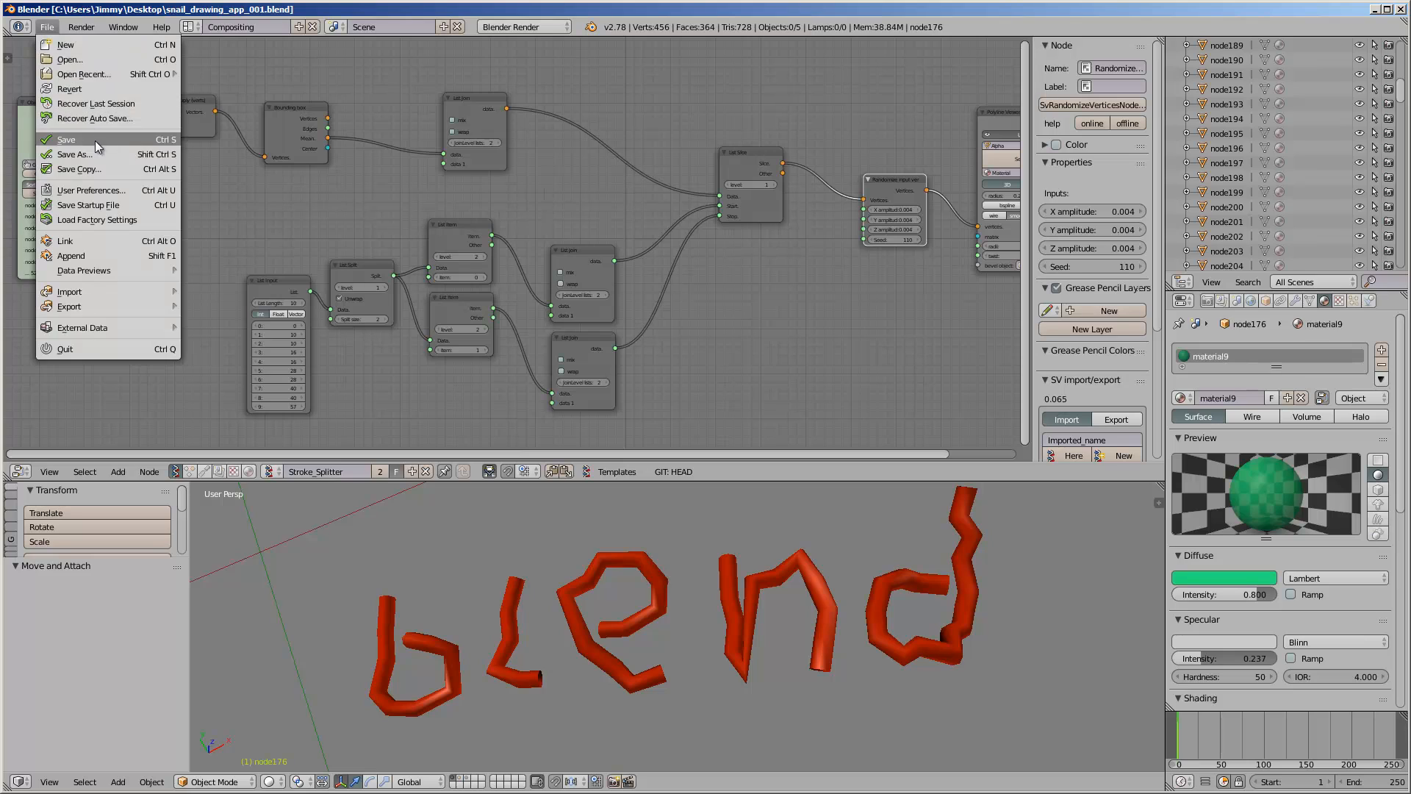
click(99, 151)
click(1300, 82)
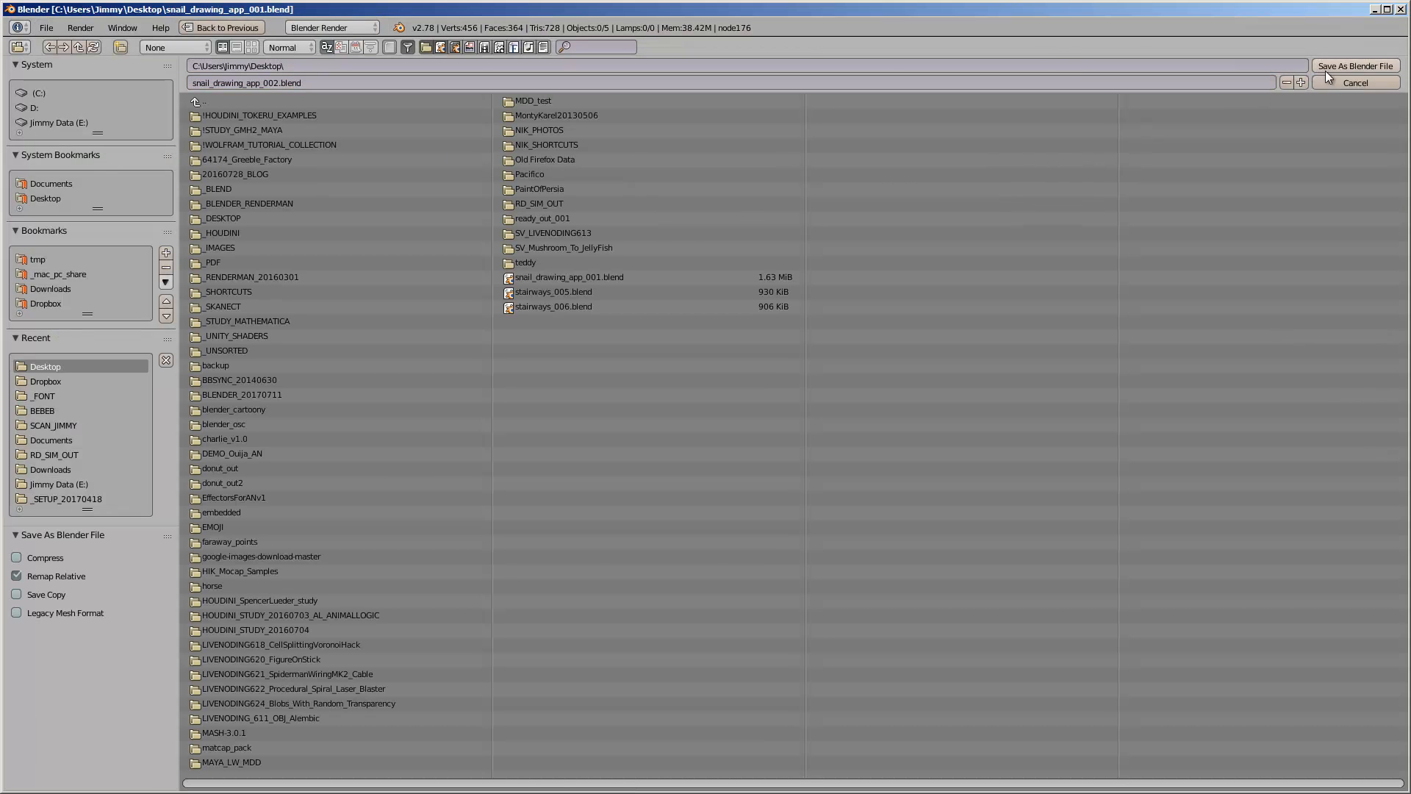
click(1327, 67)
- Try the bspline option on the Polyline Viewer MK1 node and turn it off again
middle_drag(775, 554, 676, 573)
middle_drag(791, 266, 536, 268)
scroll(536, 274, up, 2)
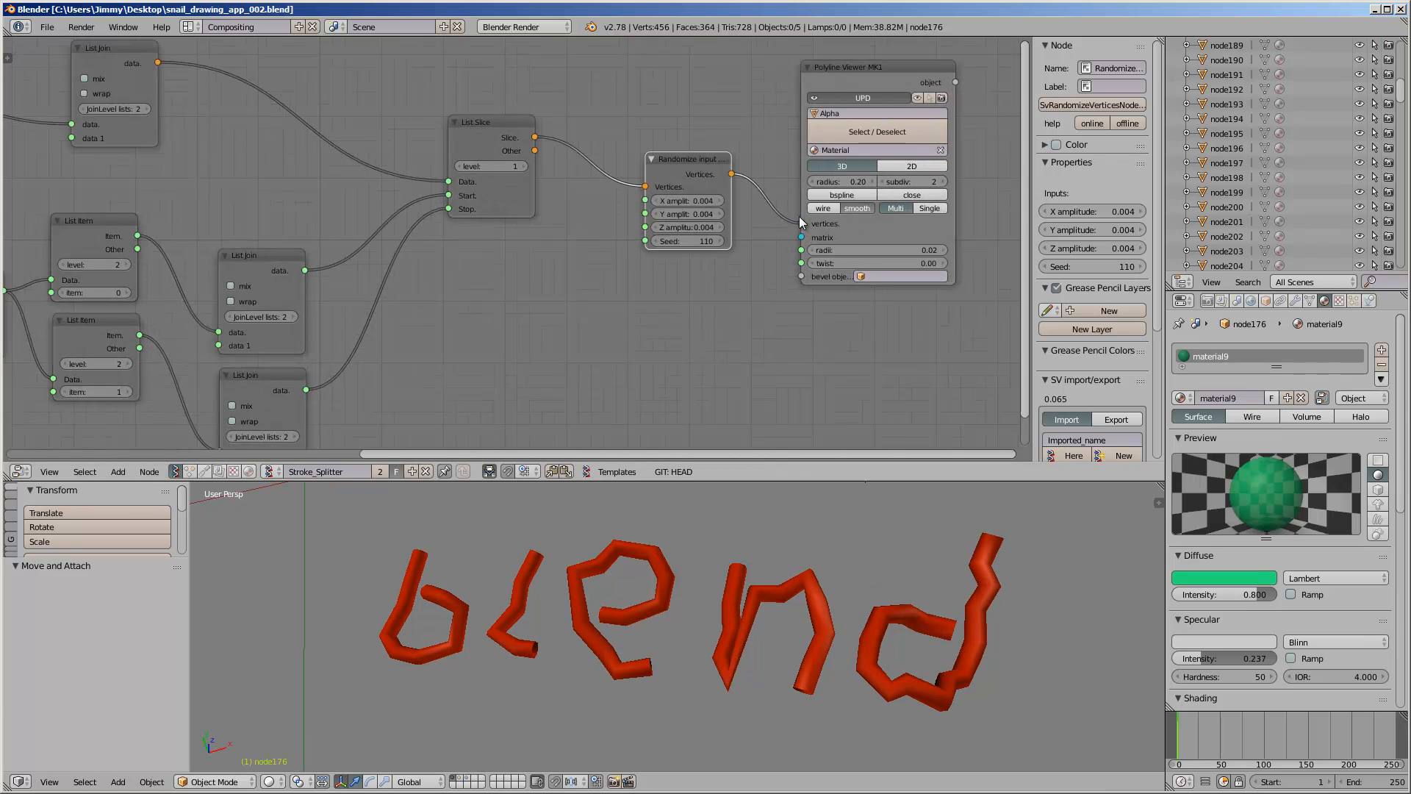
click(860, 189)
click(873, 189)
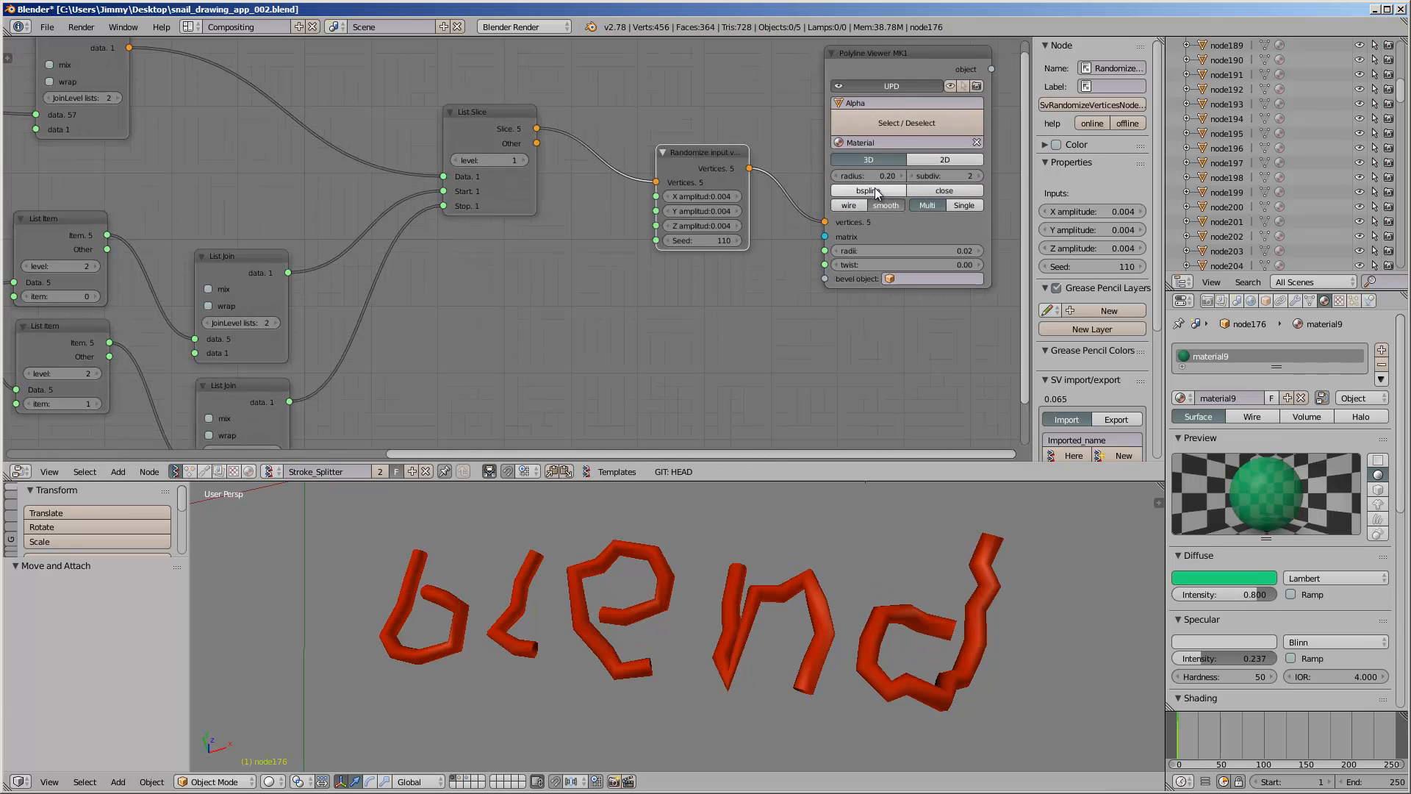
- Save over snail_drawing_app_002.blend with the whole blend lettering in view
middle_drag(747, 514, 739, 557)
key(ctrl+s)
click(755, 541)
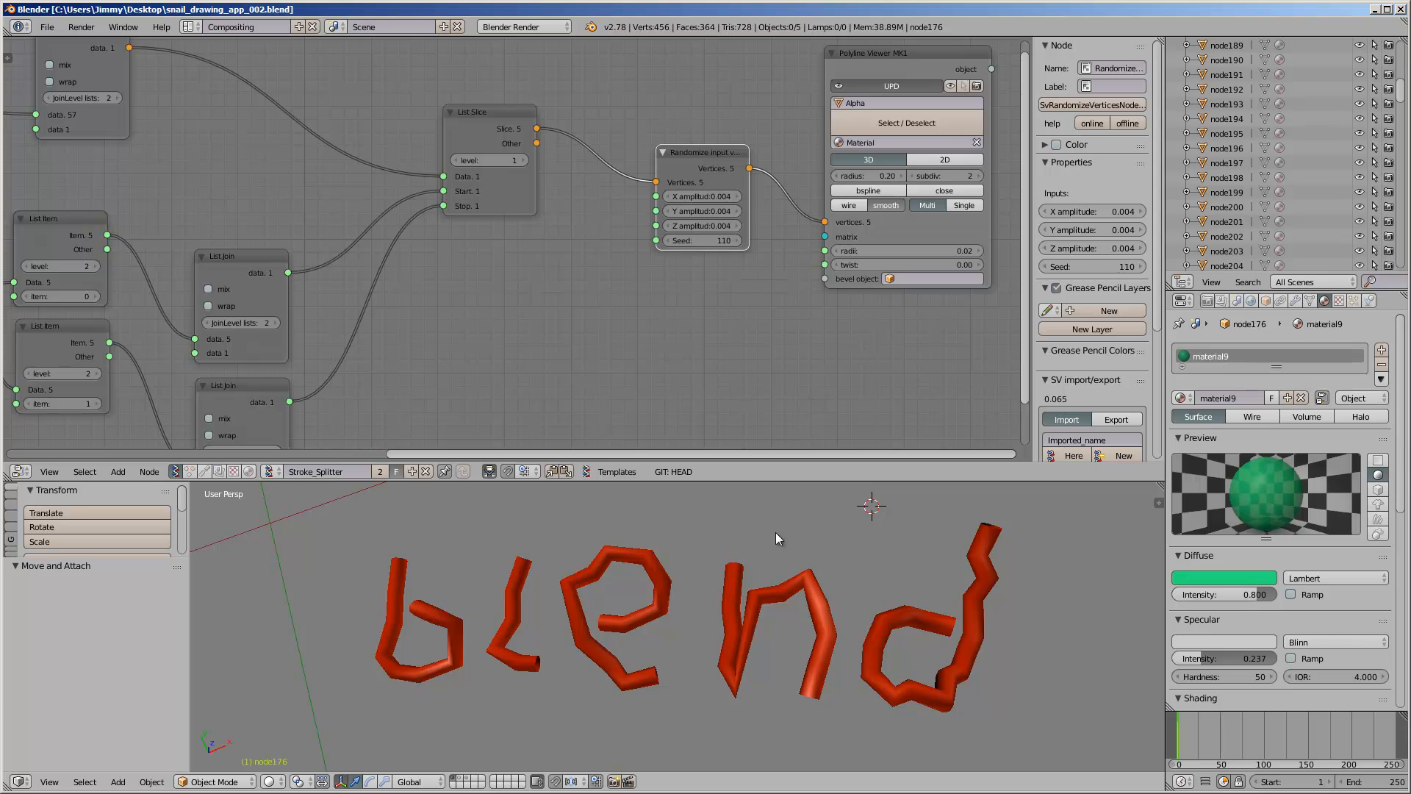